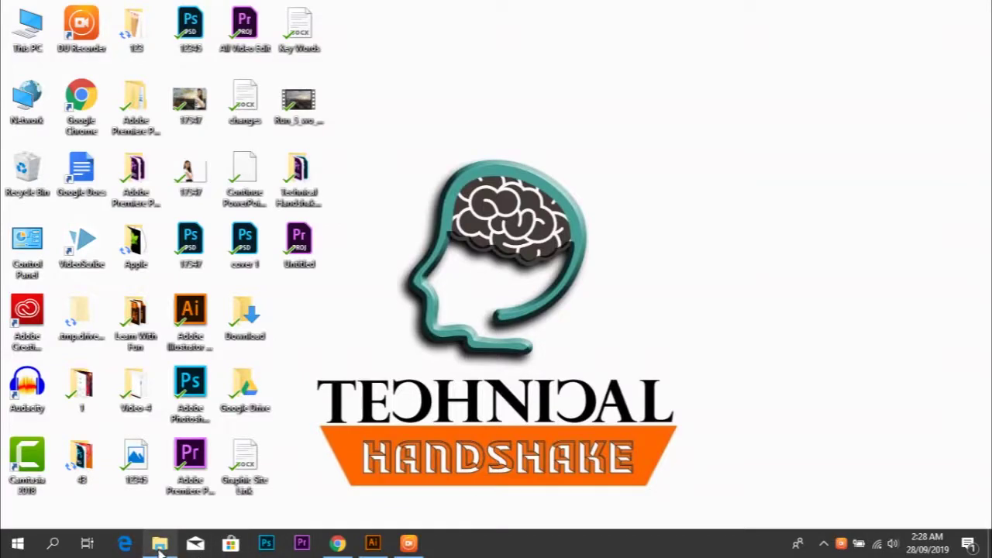
Drag the pencil sketch photo from the Downloads folder into the Illustrator document
left_click(160, 543)
left_click(163, 336)
left_click_drag(163, 337, 379, 431)
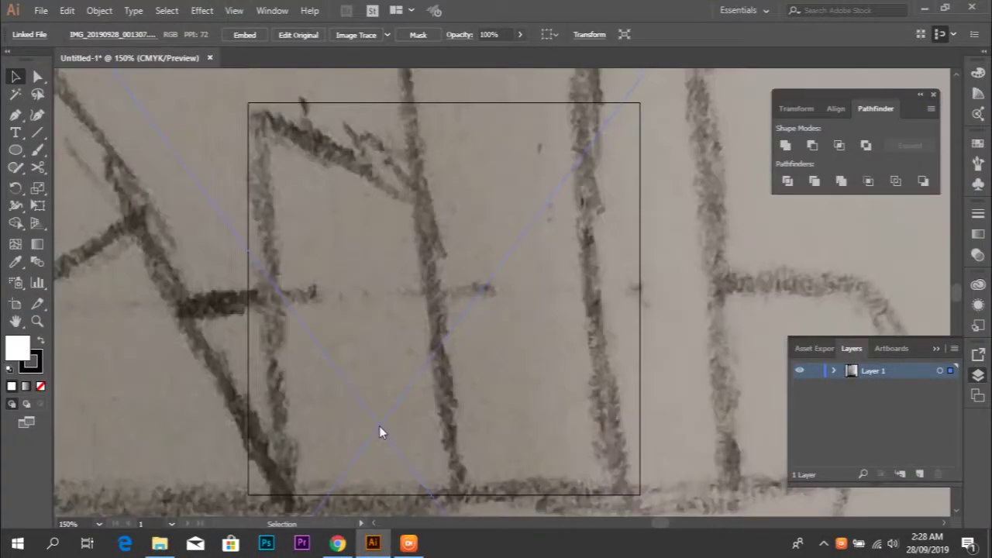
scroll(403, 395, "down", 6)
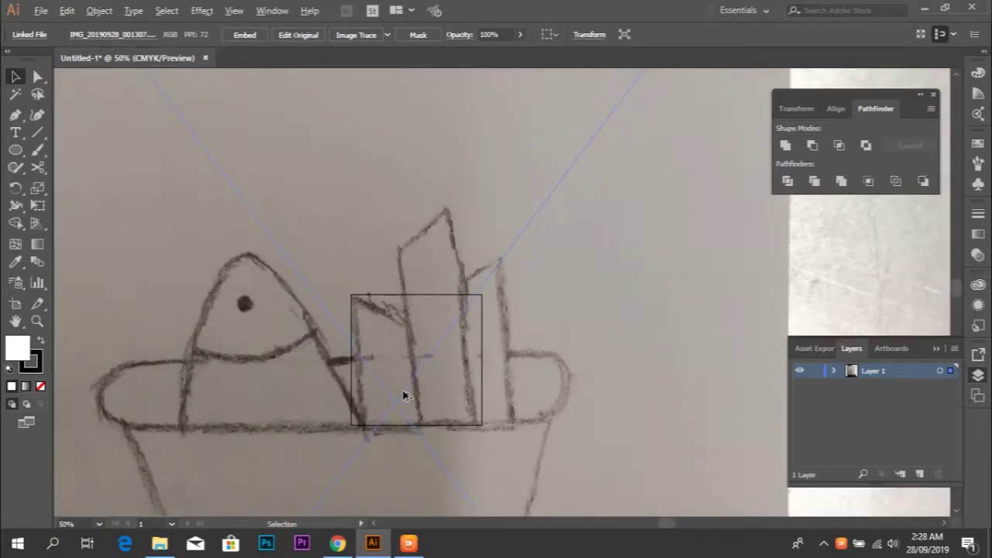
scroll(403, 394, "down", 1)
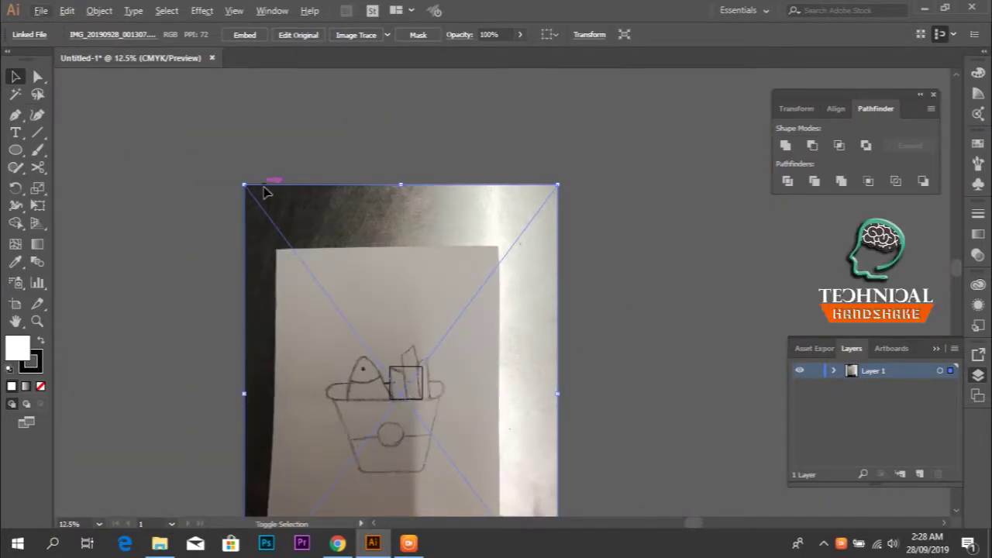
Scale the sketch photo down, centre it over the artboard and deselect it
mouse_move(241, 186)
left_mouse_down()
mouse_move(498, 486)
mouse_move(412, 360)
left_mouse_up()
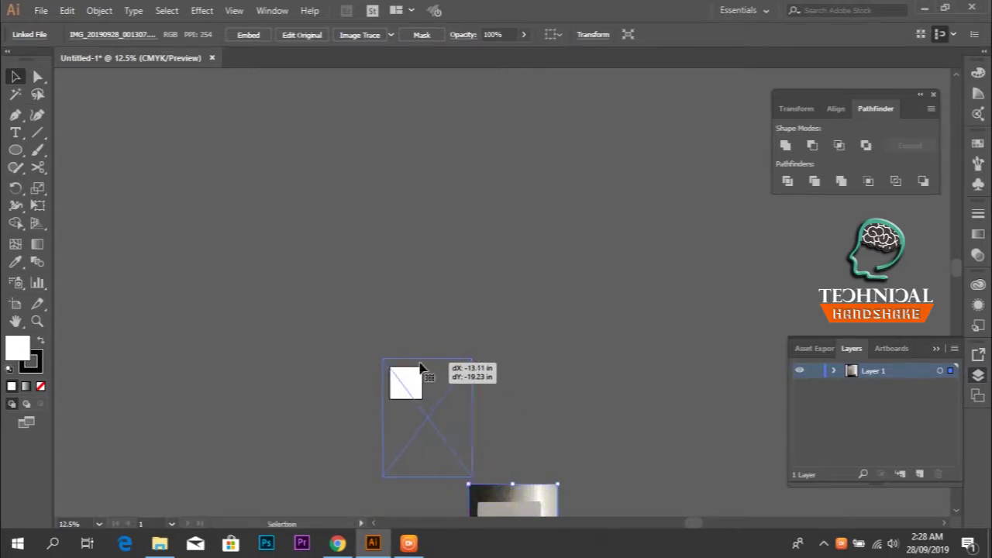
left_click_drag(471, 473, 413, 395)
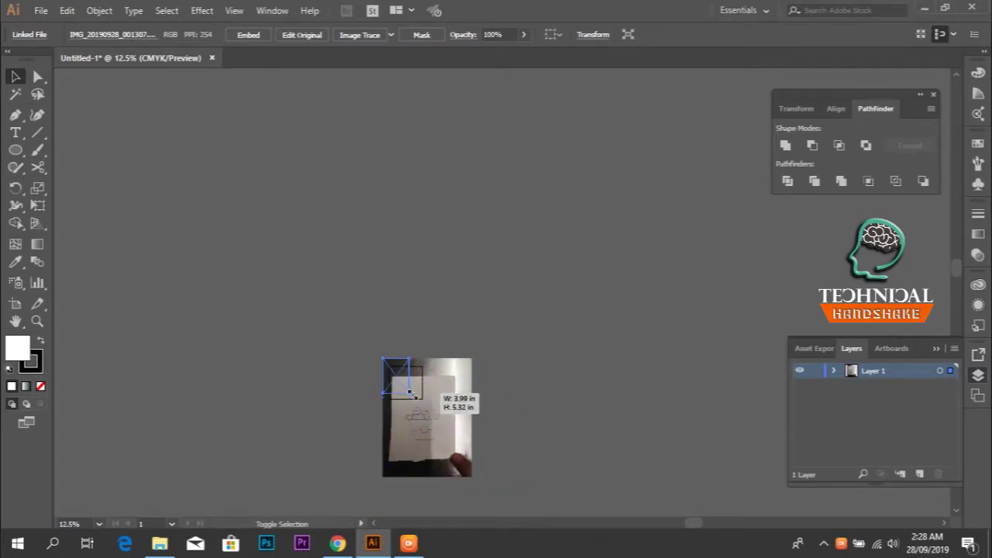
scroll(397, 389, "up", 4)
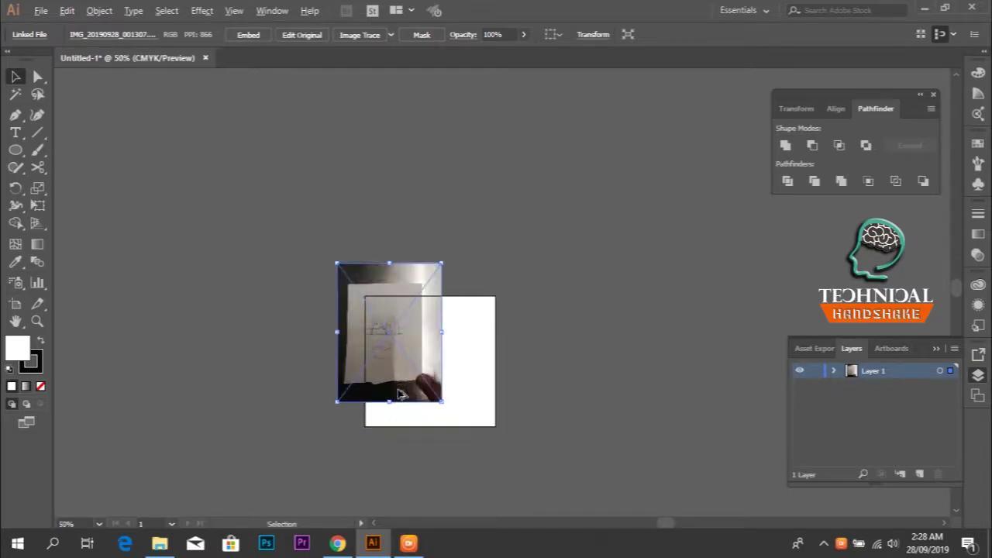
left_click_drag(397, 354, 445, 387)
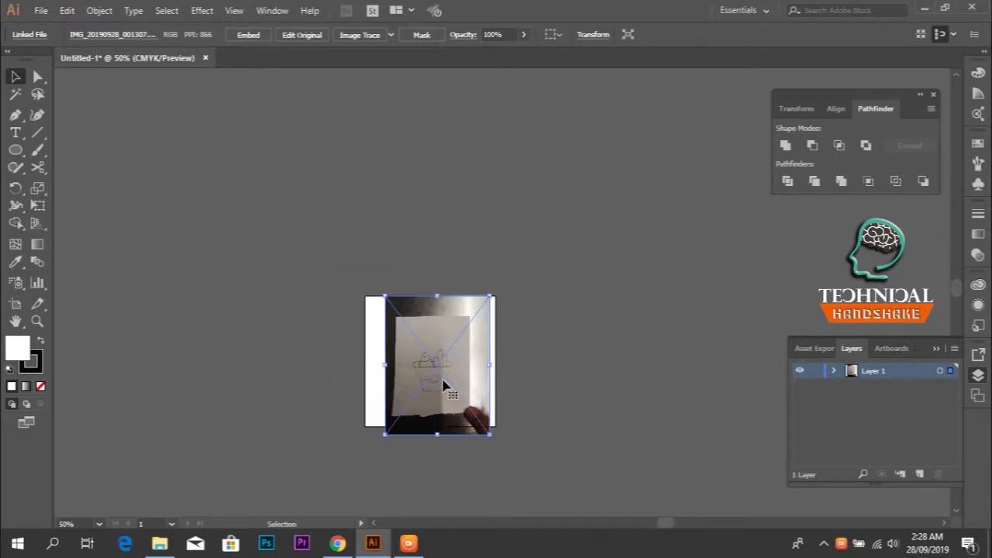
left_click_drag(478, 430, 452, 399)
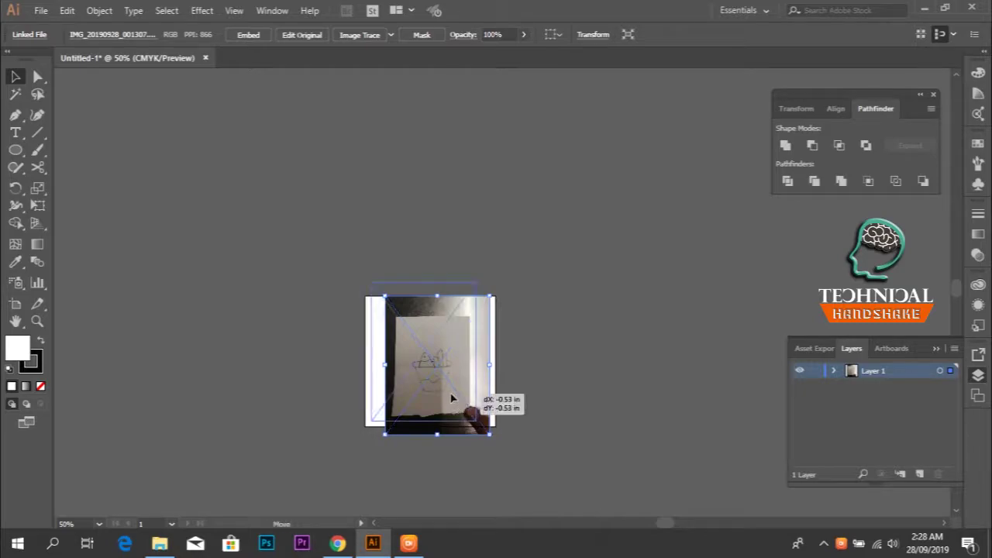
left_click_drag(457, 365, 464, 378)
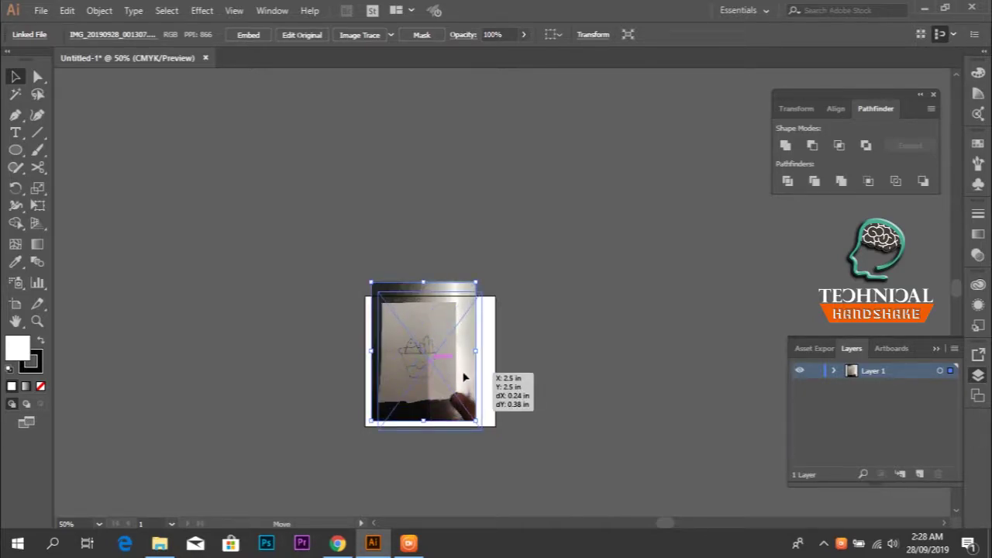
key("ctrl+shift+a")
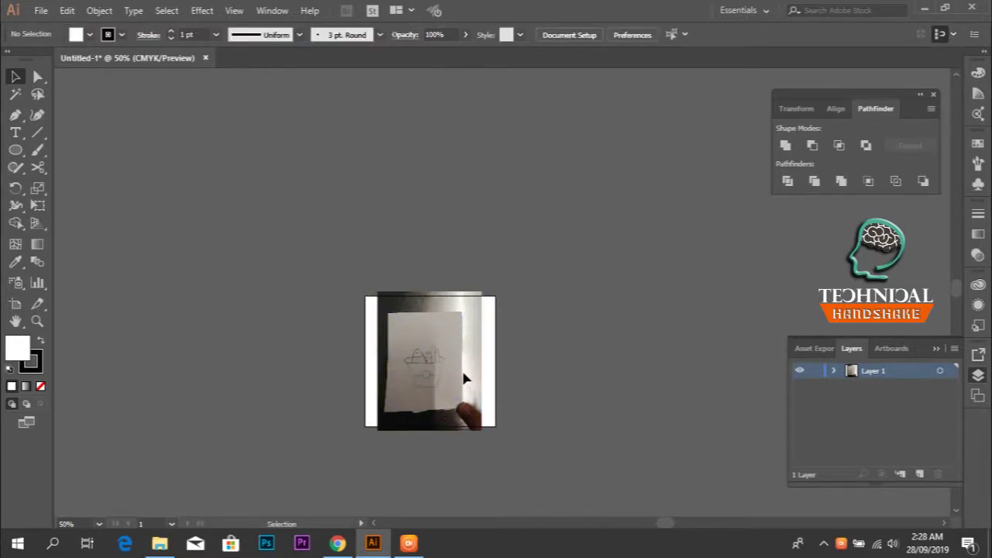
scroll(435, 404, "up", 3)
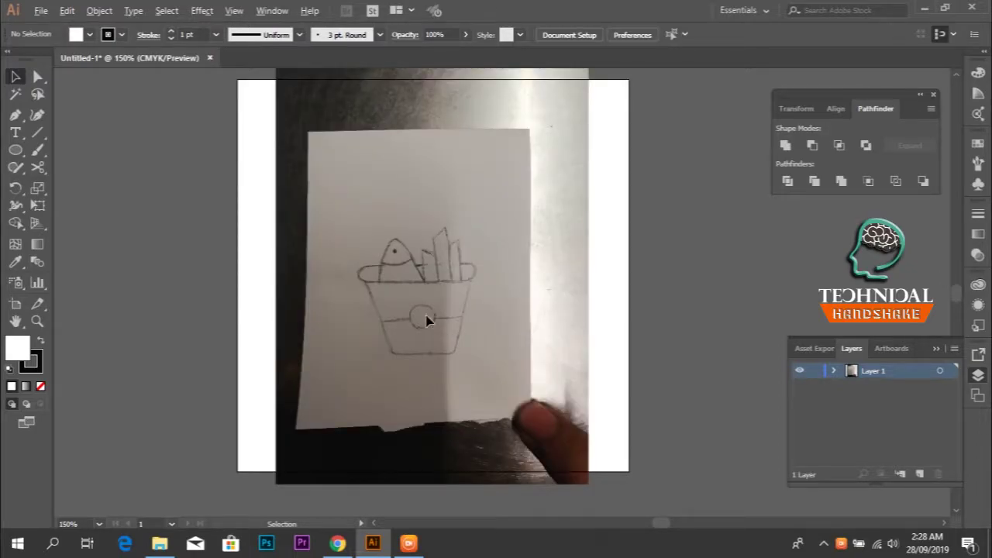
scroll(414, 281, "up", 3)
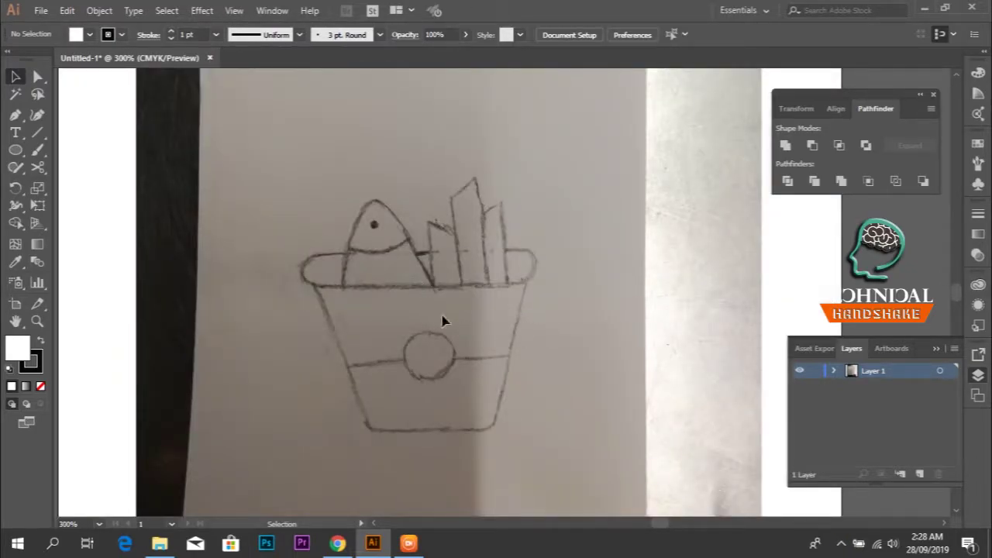
Draw a rectangle across the bucket's rim with no fill and a 4 pt stroke
left_click(17, 151)
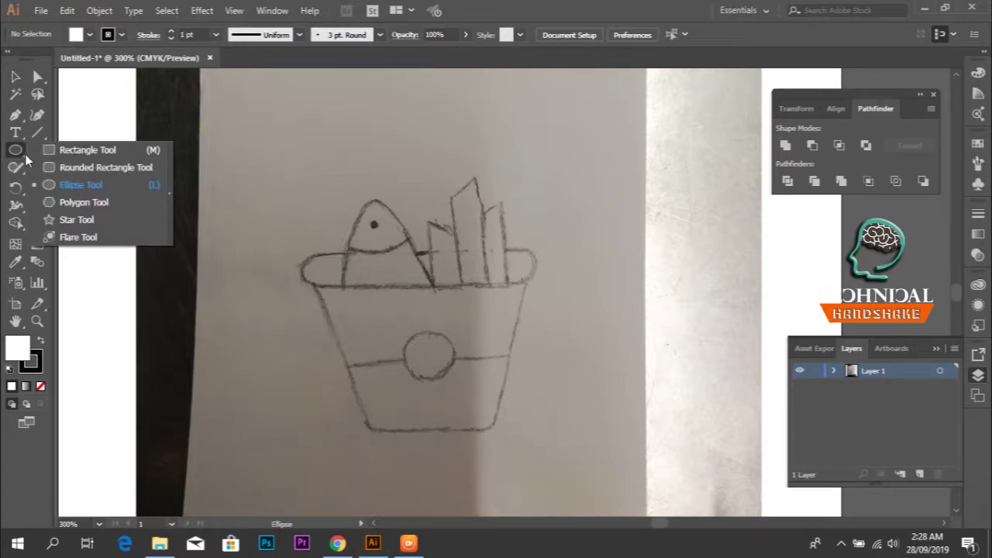
left_click(54, 149)
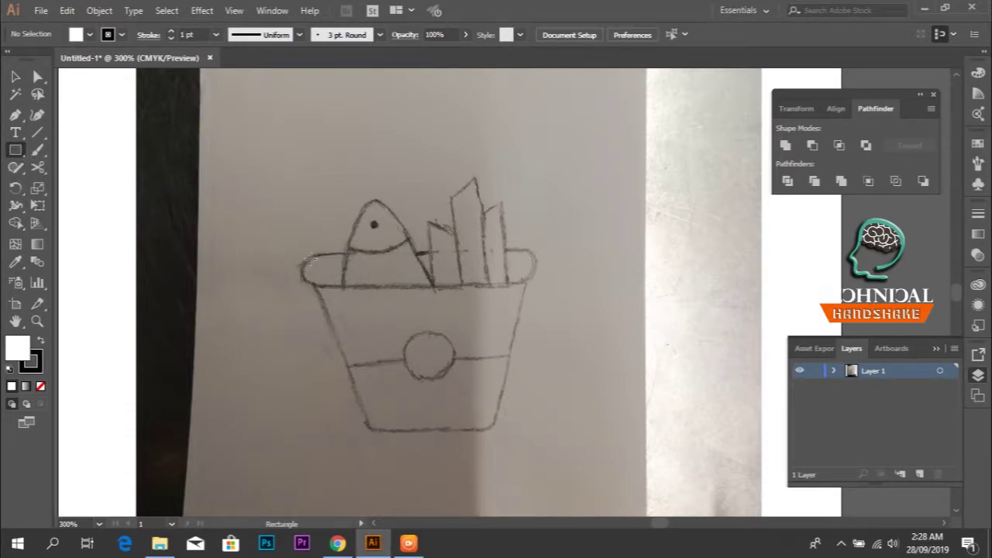
left_click_drag(301, 251, 536, 285)
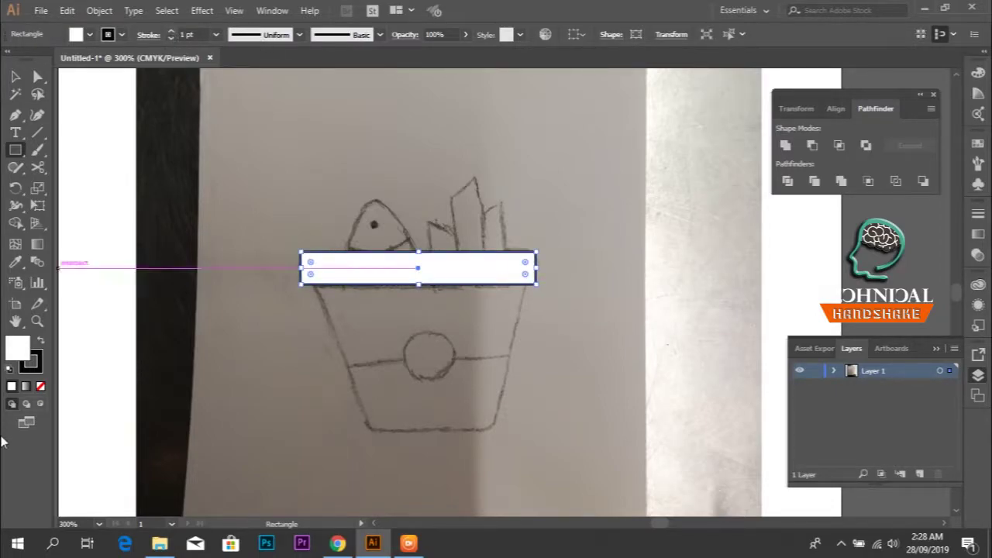
left_click(40, 384)
left_click(33, 361)
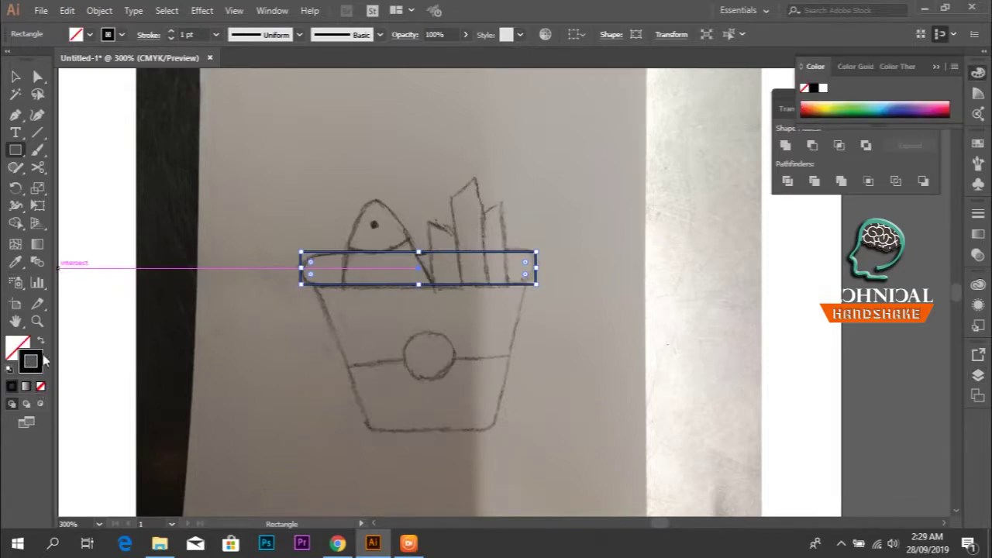
left_click(173, 33)
left_click(173, 33)
left_click(173, 33)
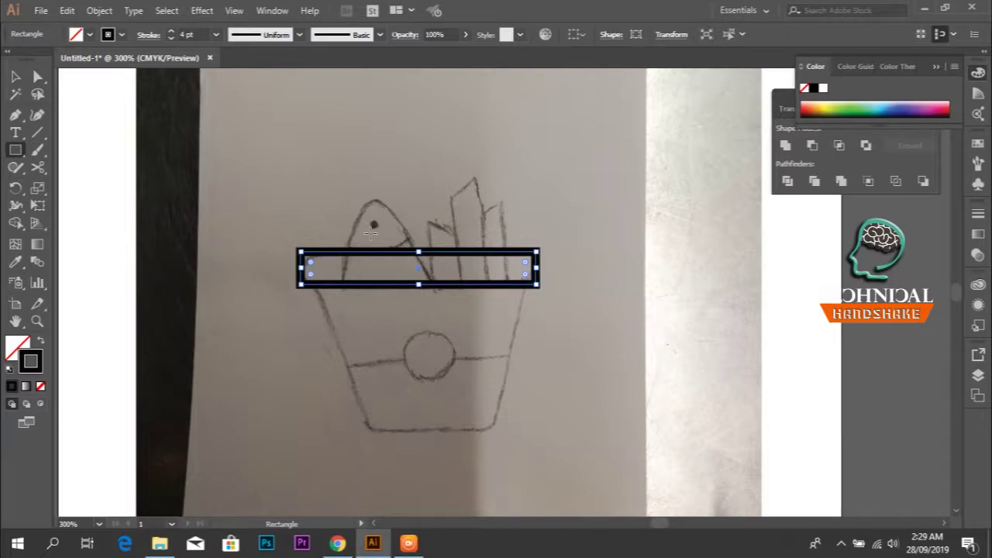
Round the rectangle's corners to 0.1 in into a pill and seat it on the rim
key("a")
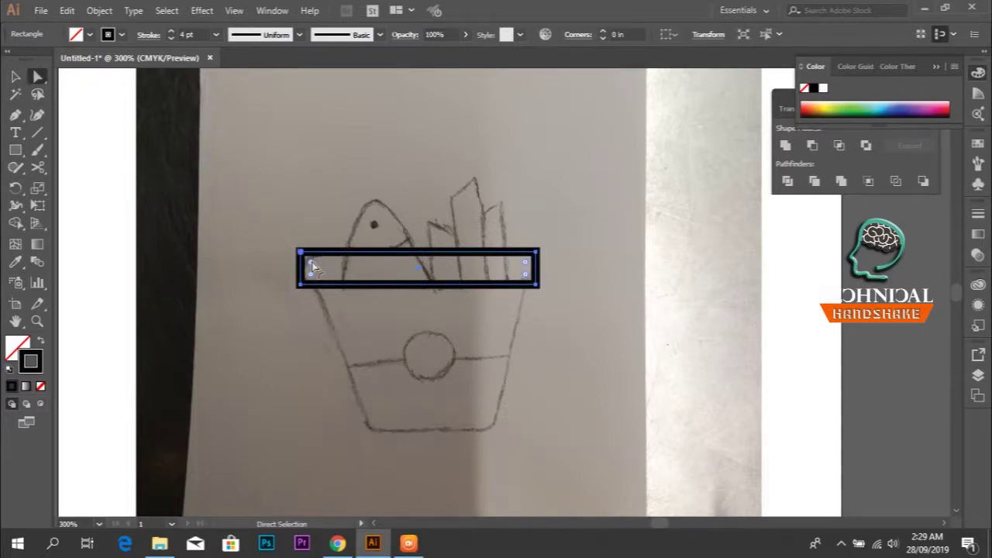
left_click_drag(309, 263, 348, 273)
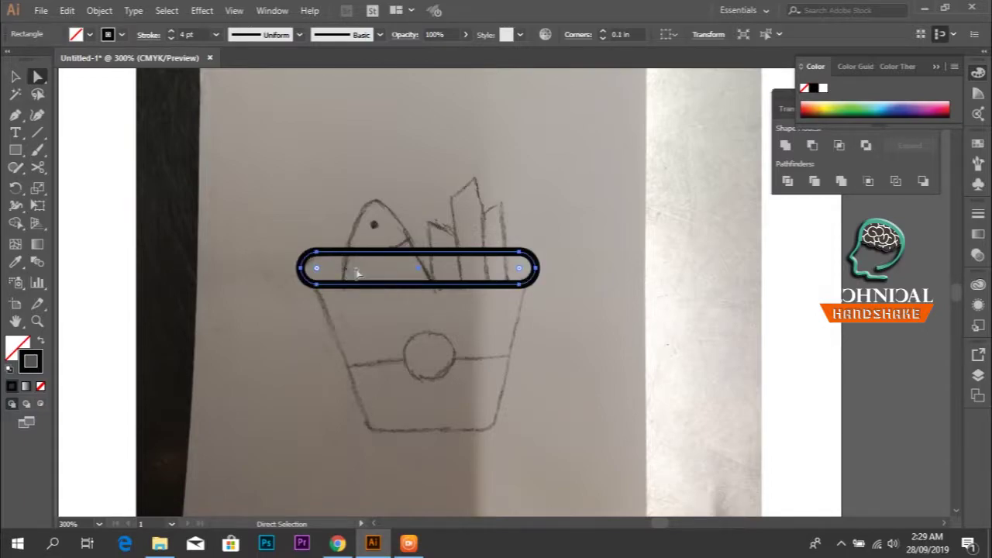
left_click(516, 337)
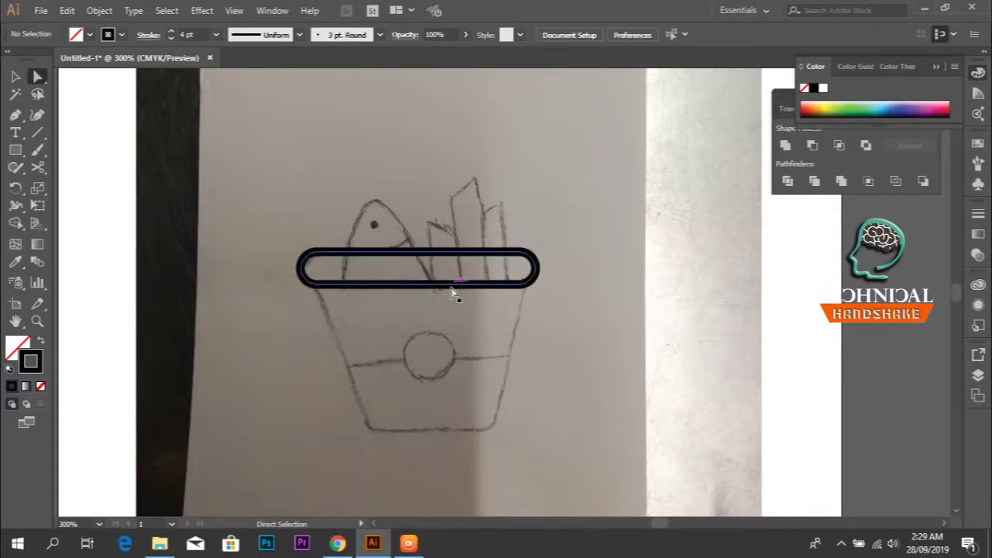
key("v")
mouse_move(452, 289)
left_mouse_down()
mouse_move(461, 334)
mouse_move(454, 287)
left_mouse_up()
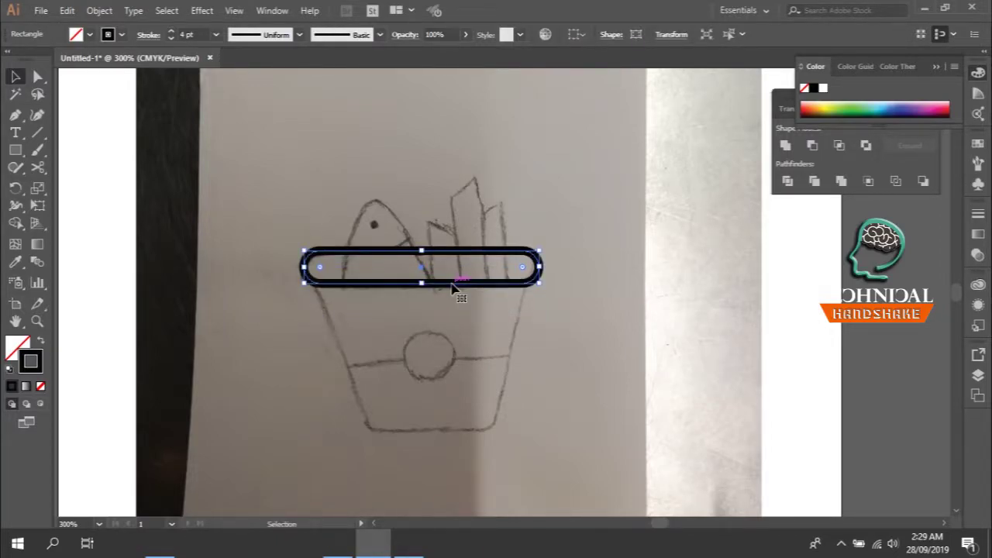
left_click(491, 316)
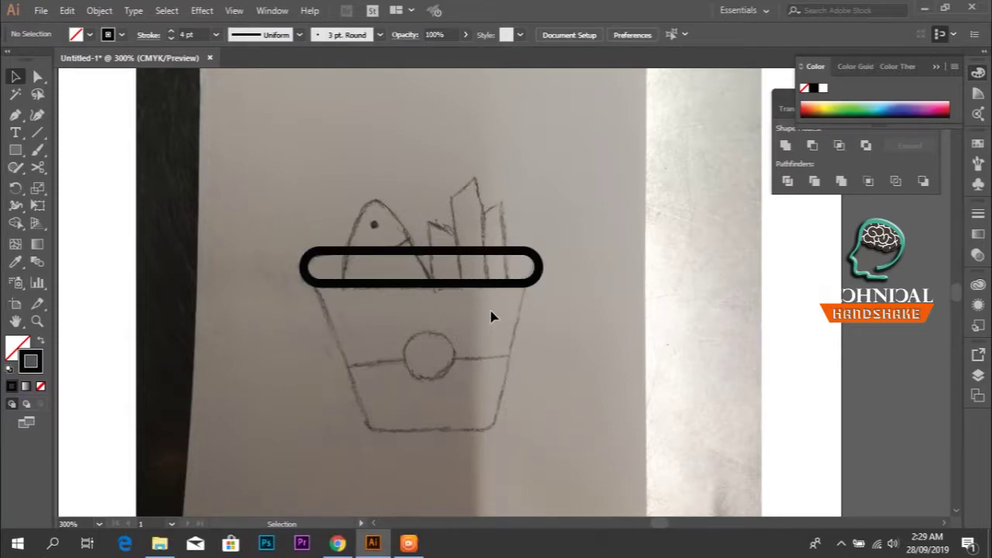
Draw a tall narrow rectangle with a 3 pt stroke over the rightmost fry
left_click(16, 150)
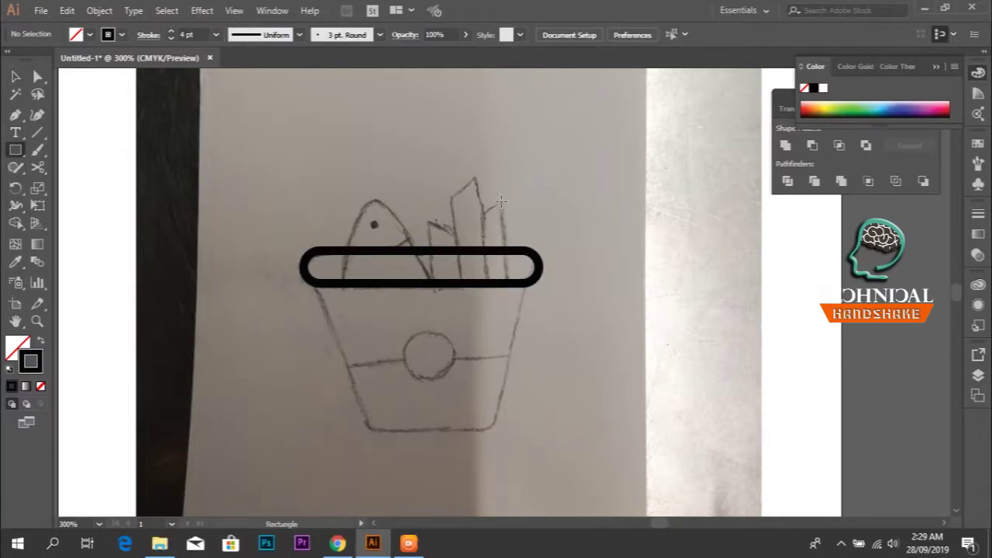
left_click_drag(500, 201, 482, 280)
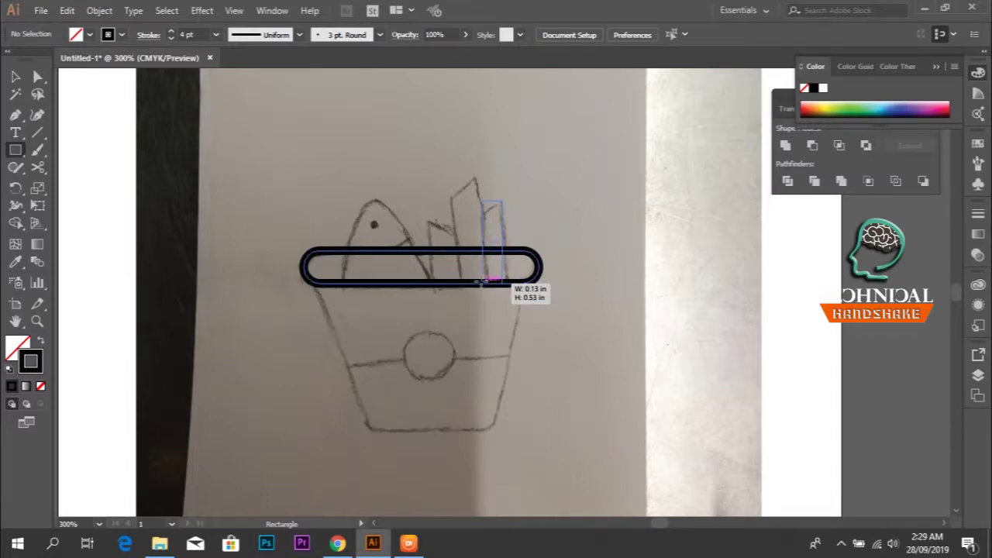
left_click_drag(482, 280, 482, 283)
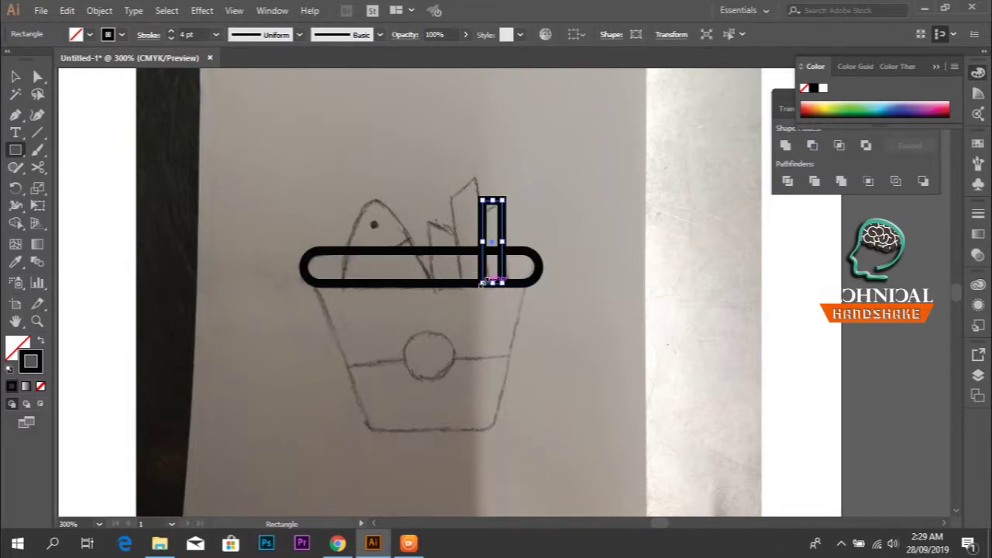
key("Right")
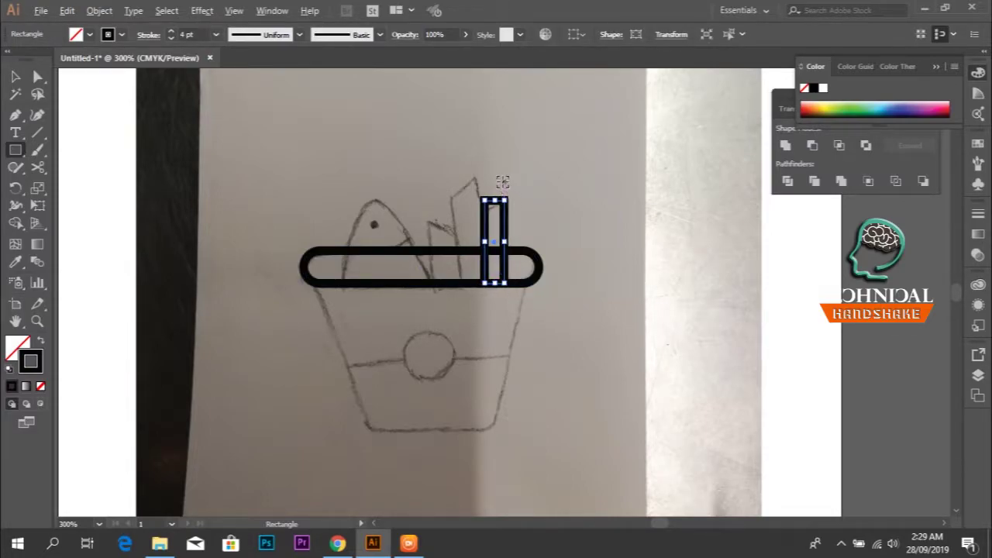
scroll(498, 205, "up", 1)
scroll(498, 206, "up", 1)
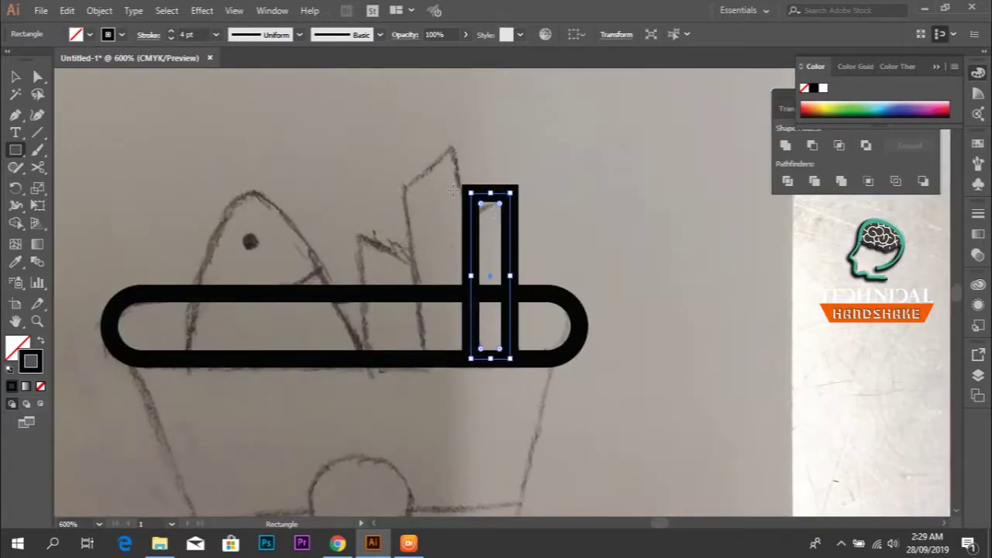
left_click(170, 38)
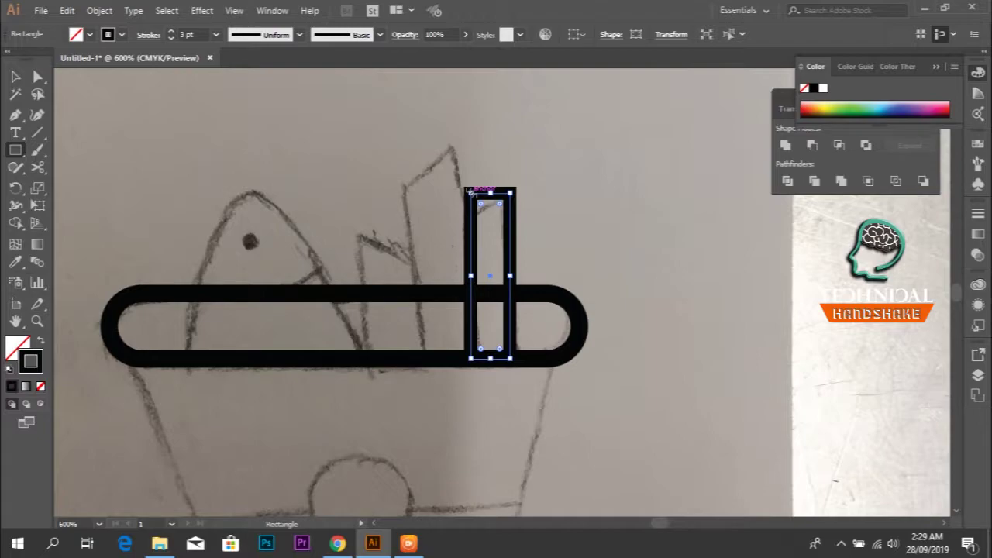
Lower the fry's top-left corner to slant its top and round the peak to 0.02 in
left_click(470, 193, "ctrl")
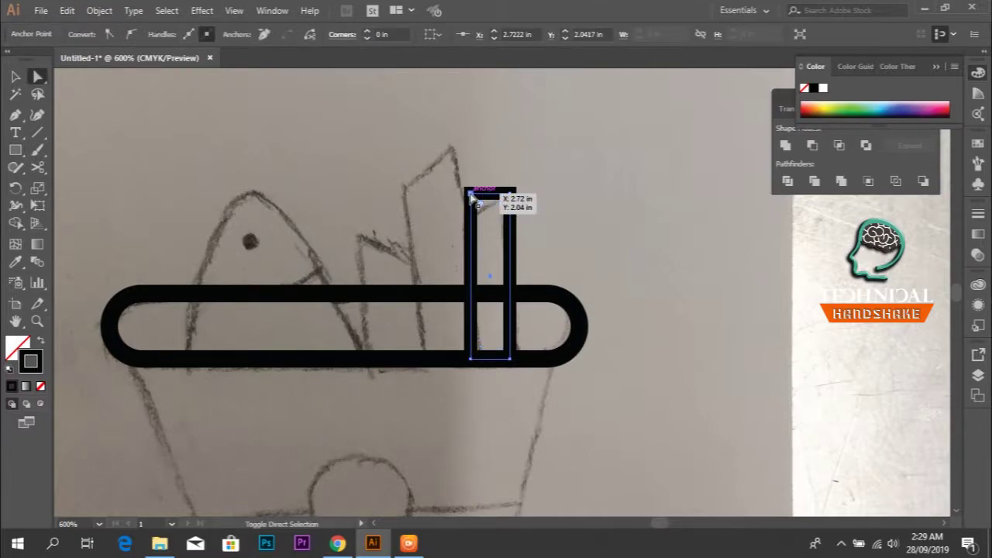
key("shift+Down")
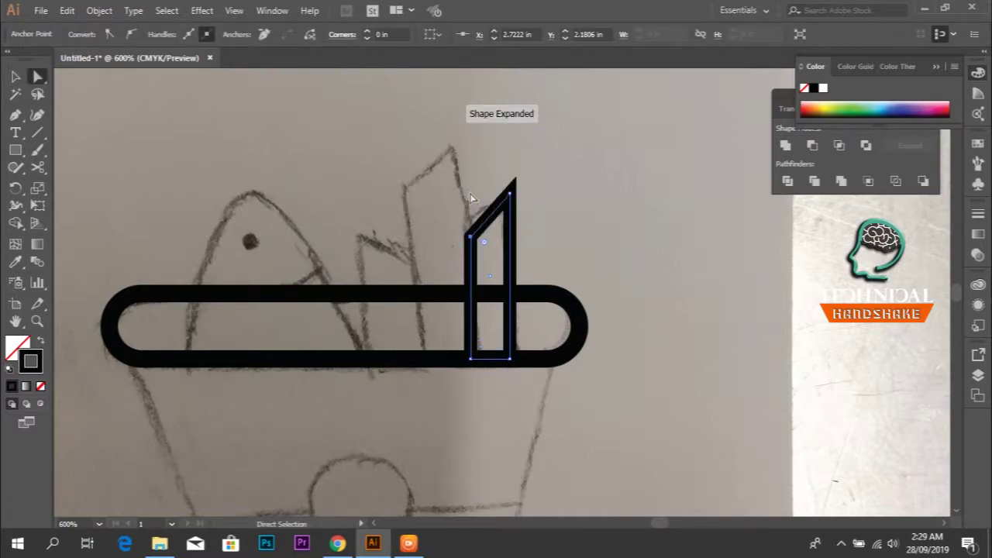
left_click(510, 194)
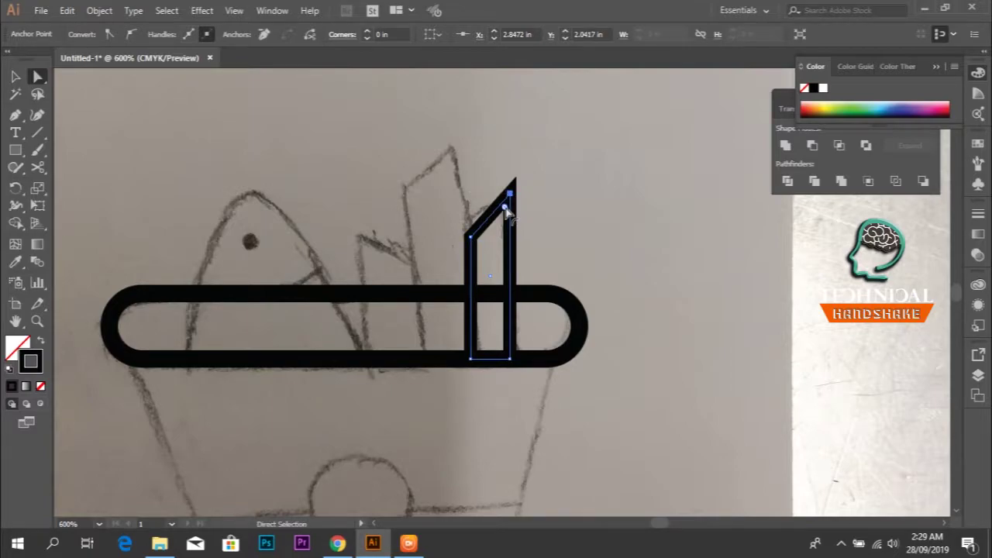
left_click_drag(504, 204, 509, 228)
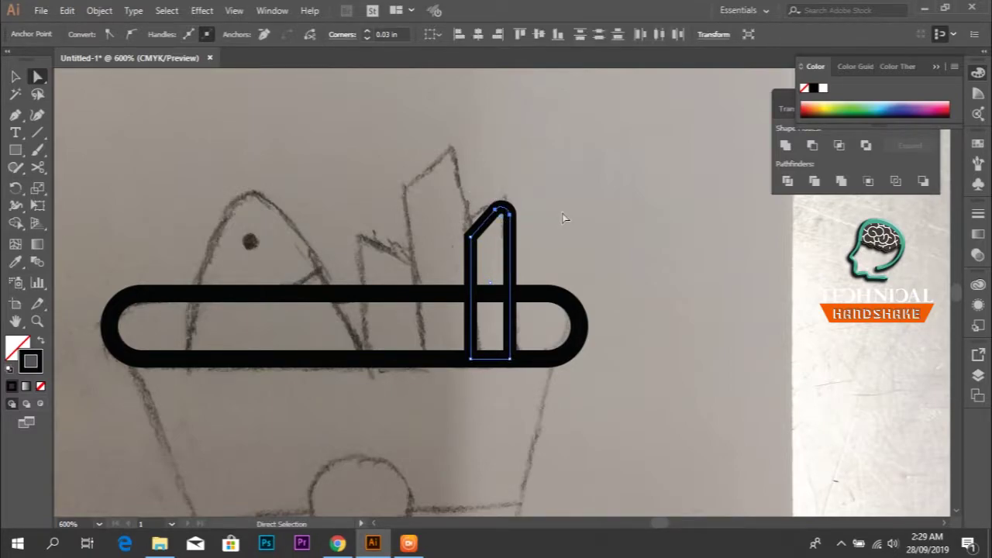
left_click(562, 217)
left_click(502, 211)
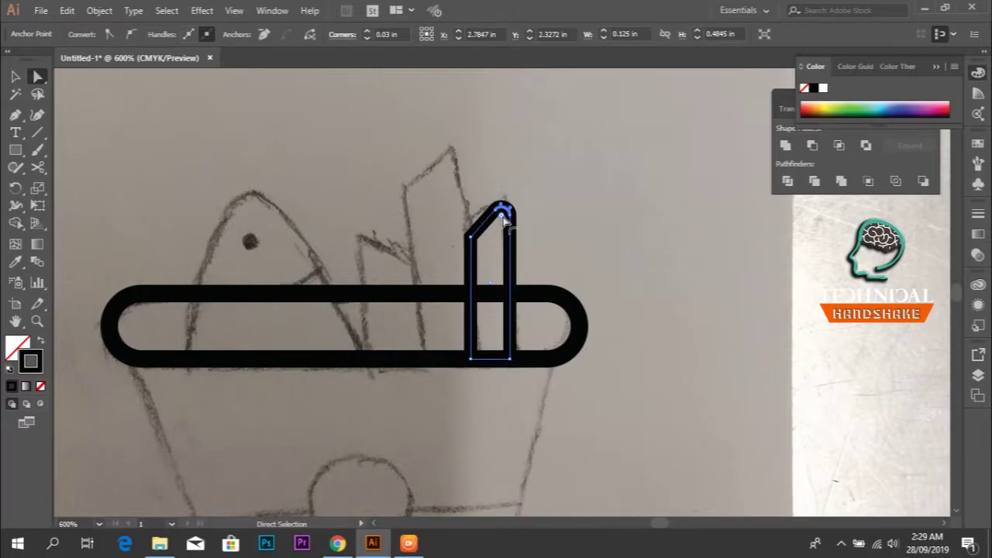
left_click_drag(504, 221, 503, 212)
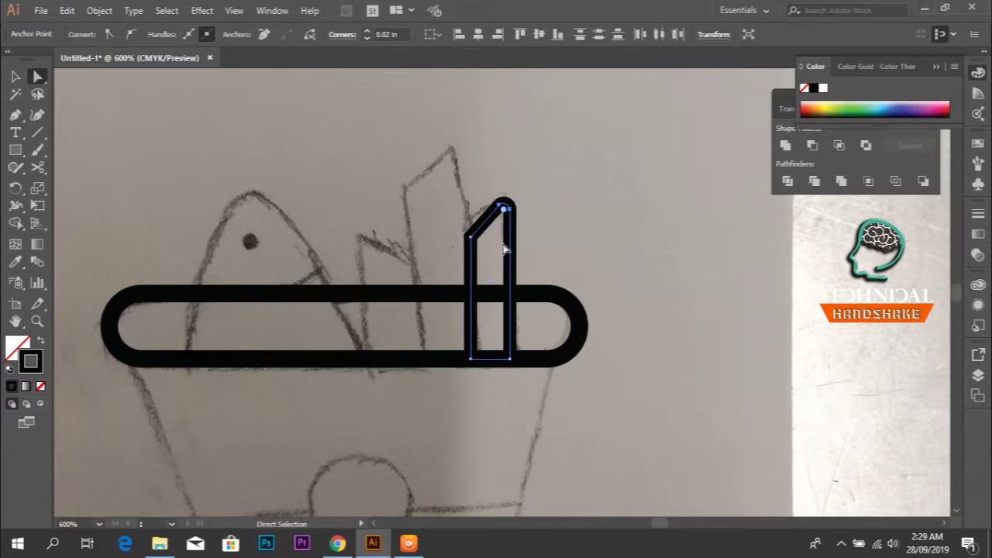
key("v")
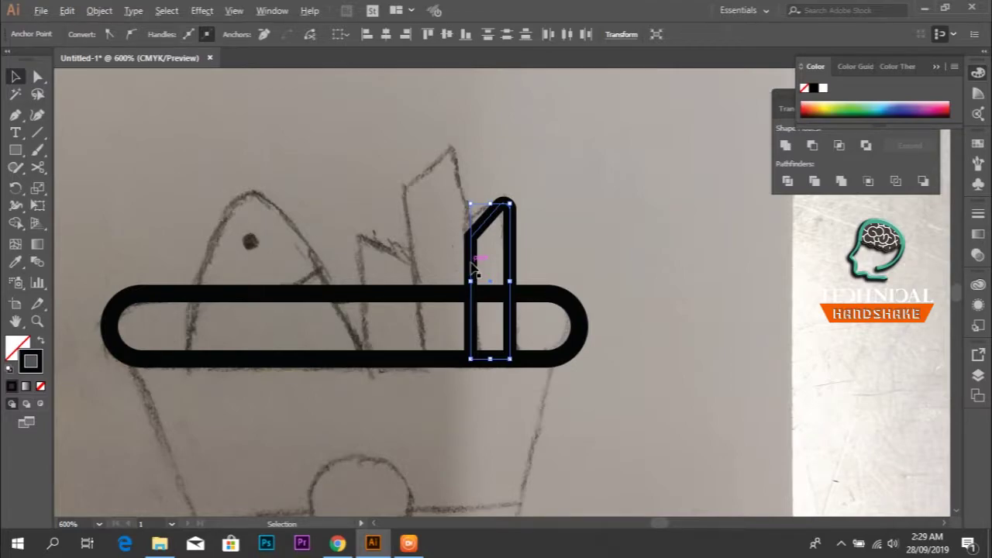
Duplicate the fry to the left and make the copy a taller, wider centre fry
left_click_drag(474, 267, 421, 272)
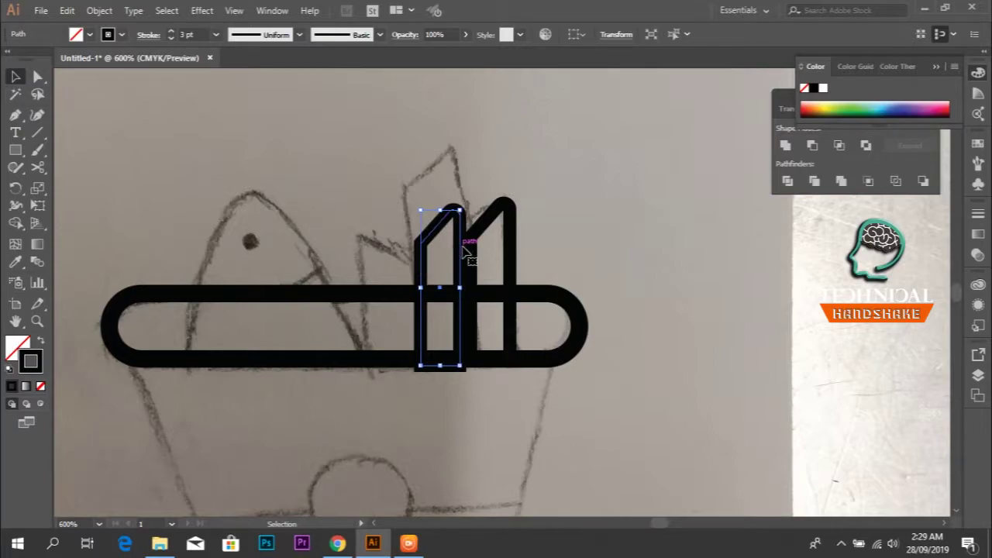
key("Up")
key("Up")
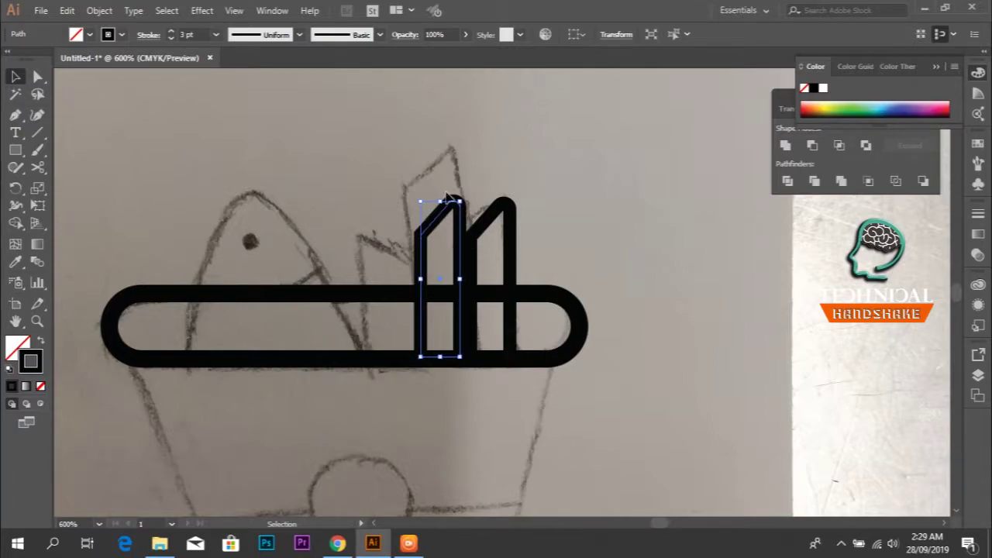
left_click_drag(440, 203, 439, 154)
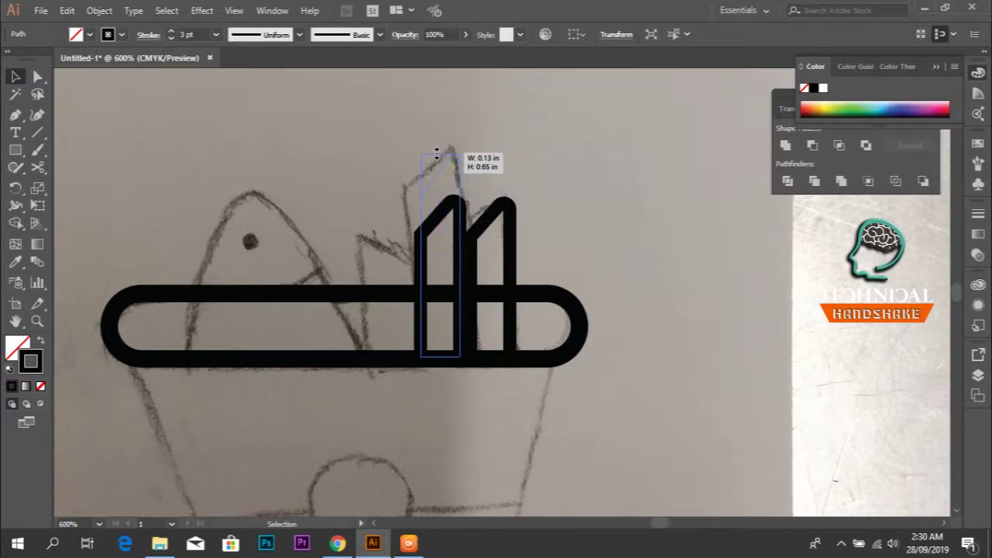
left_click_drag(422, 255, 413, 261)
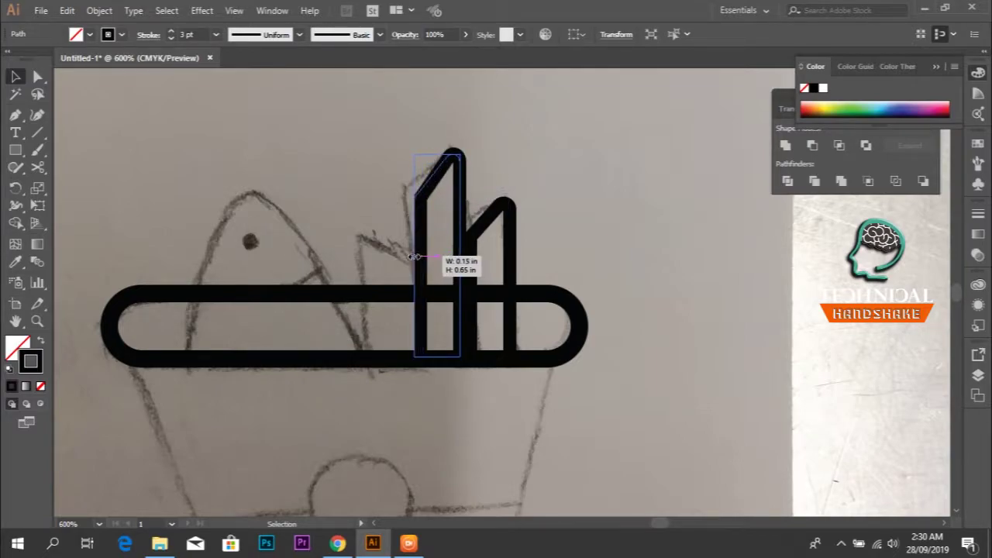
left_click(541, 152)
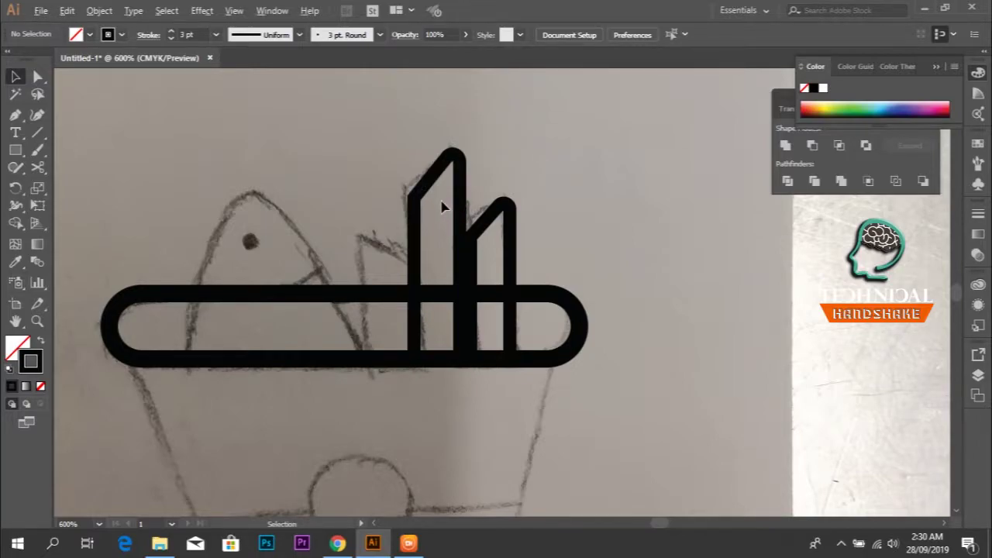
left_click(444, 157)
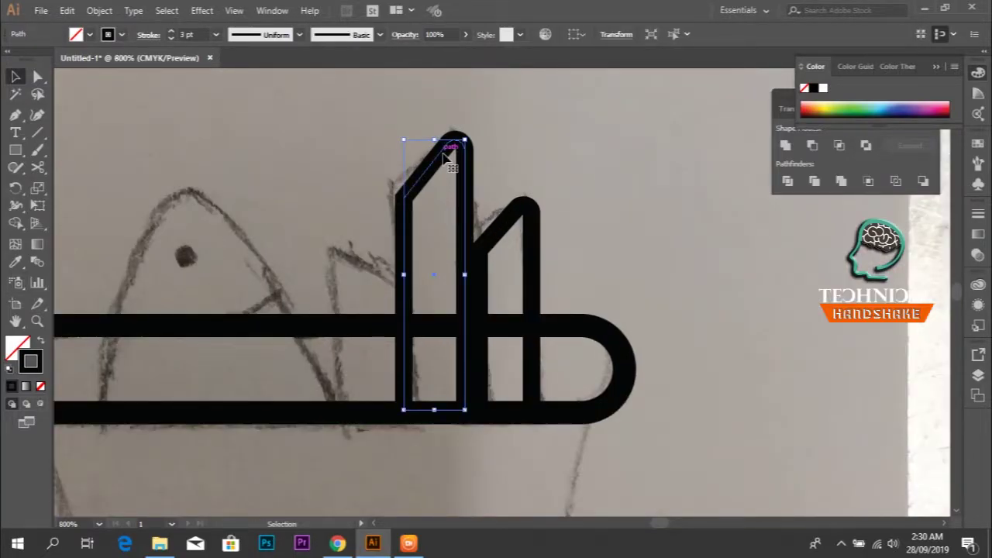
key("Right")
key("Right")
key("Right")
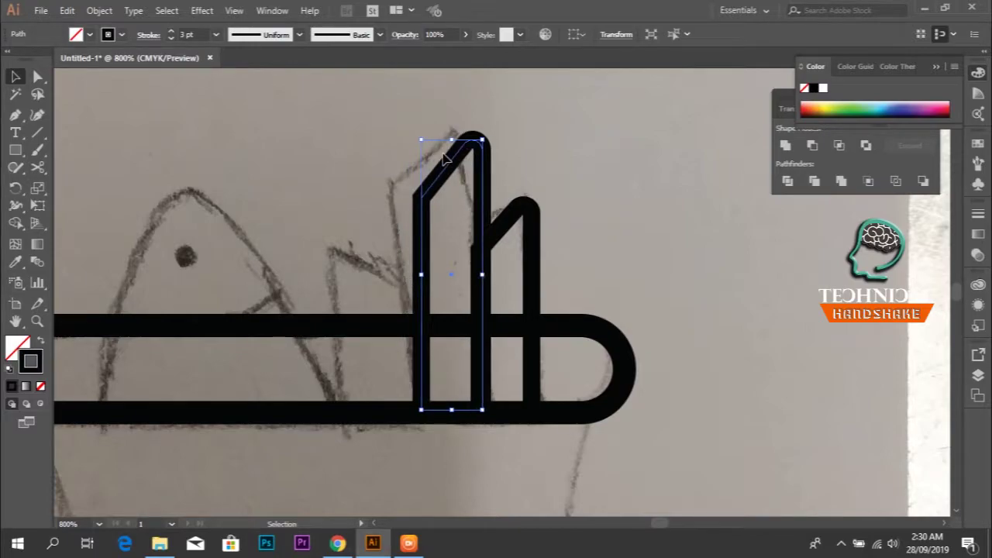
key("Left")
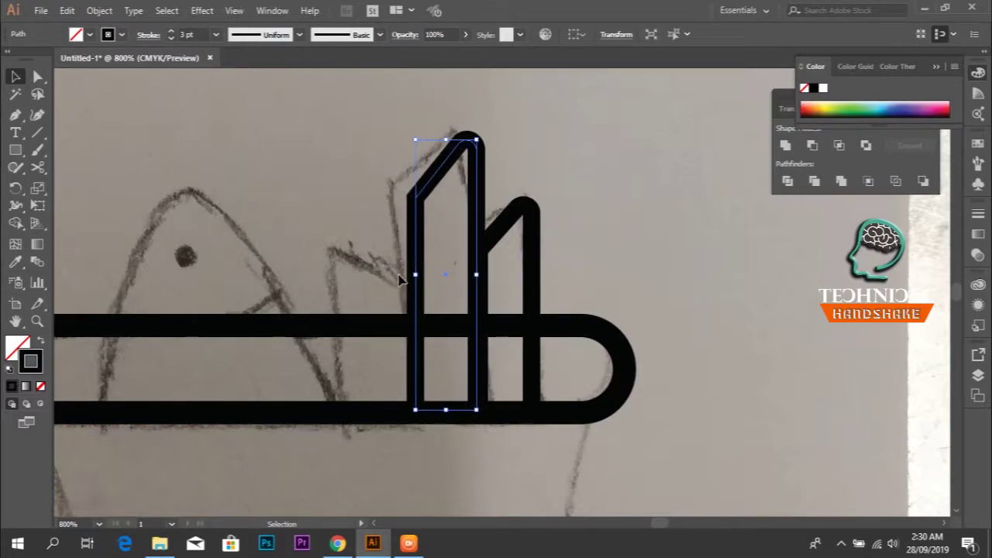
left_click_drag(415, 275, 398, 276)
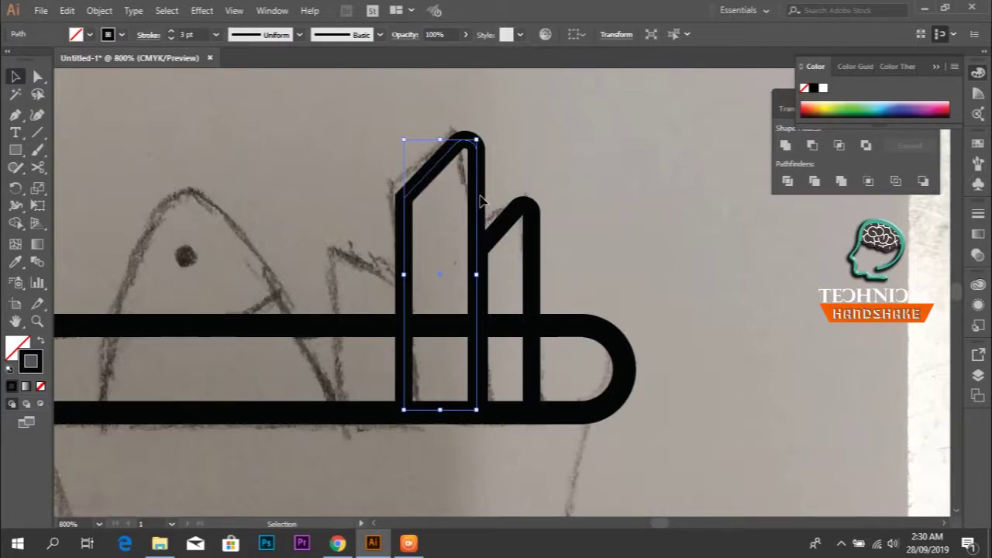
Copy the short fry to the left of the tall one and reflect it
left_click(520, 214)
left_click(509, 213)
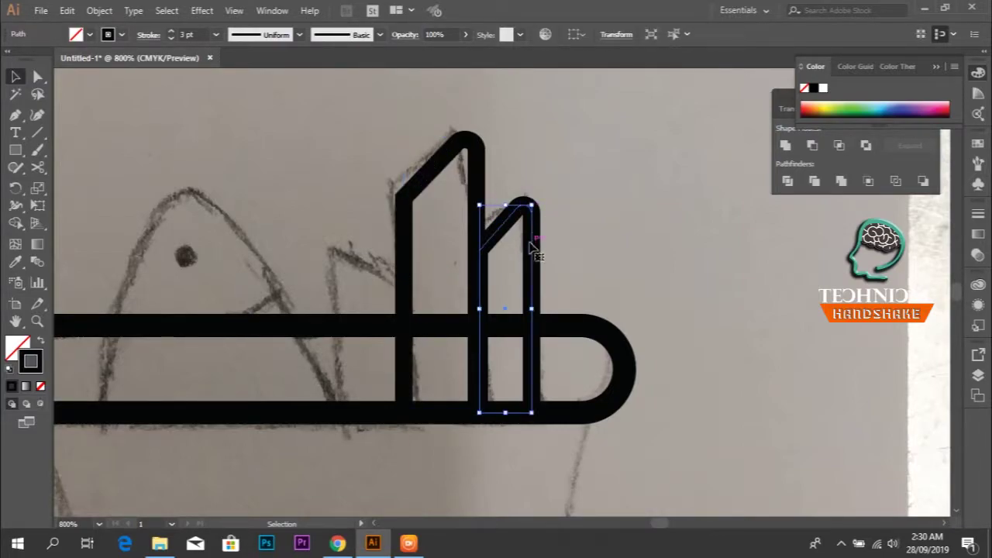
left_click_drag(530, 250, 405, 261)
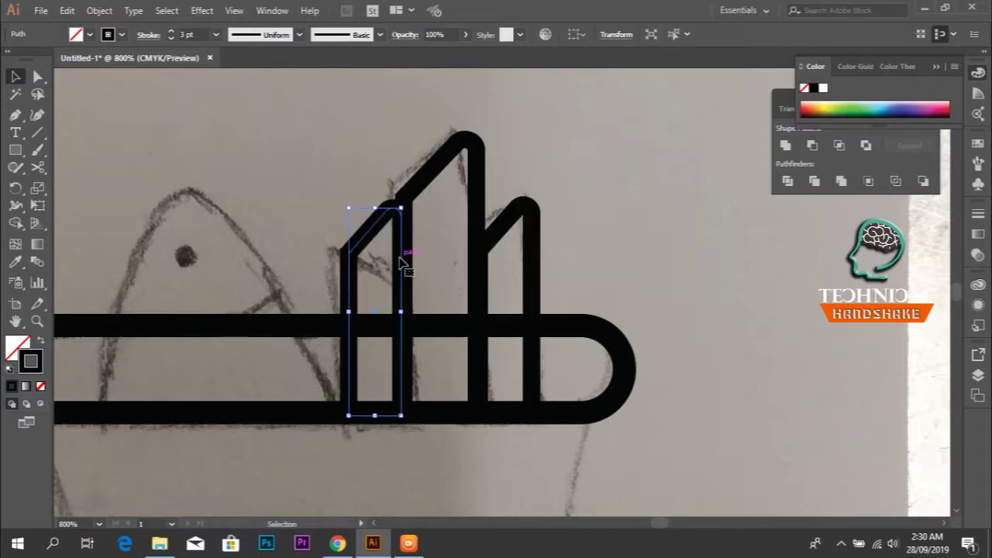
right_click(358, 245)
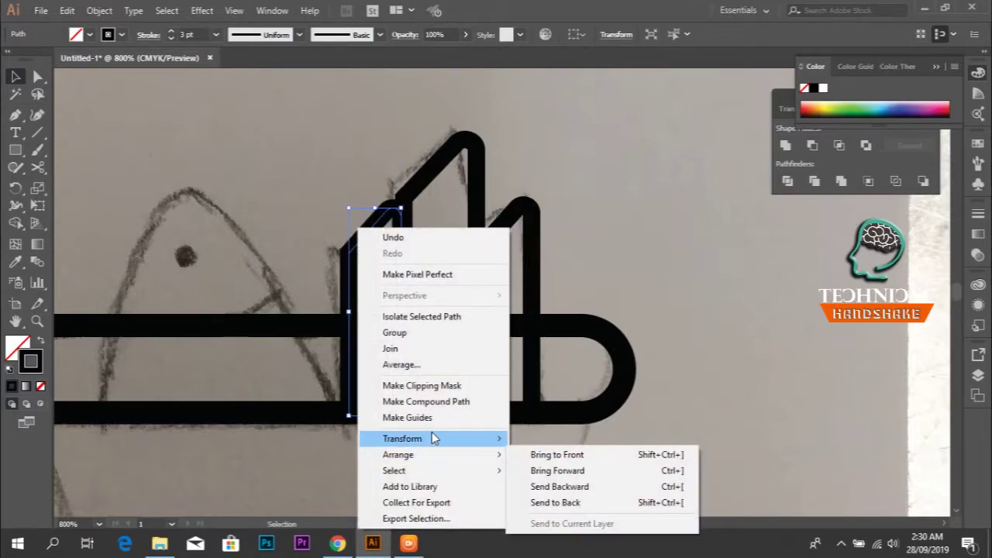
mouse_move(402, 439)
left_click(560, 365)
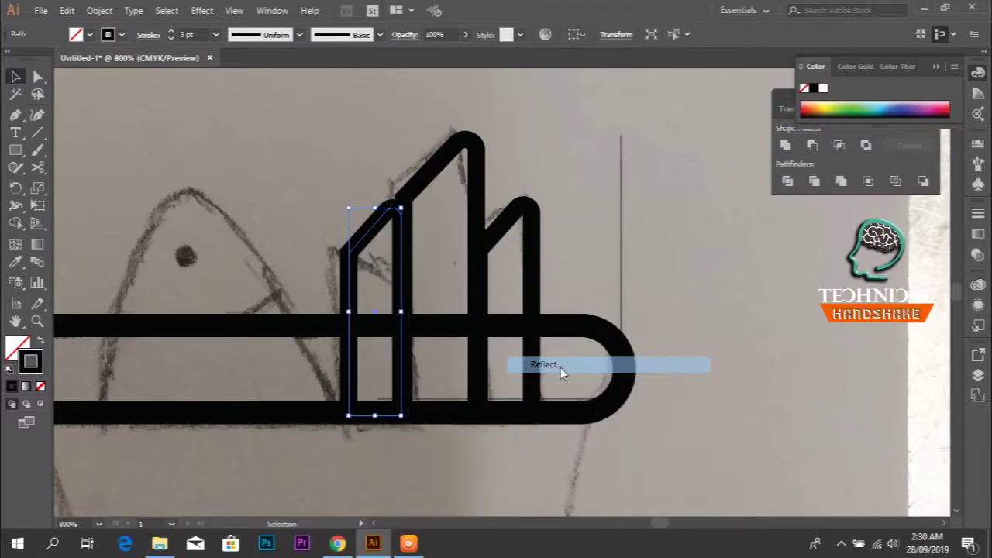
left_click(497, 362)
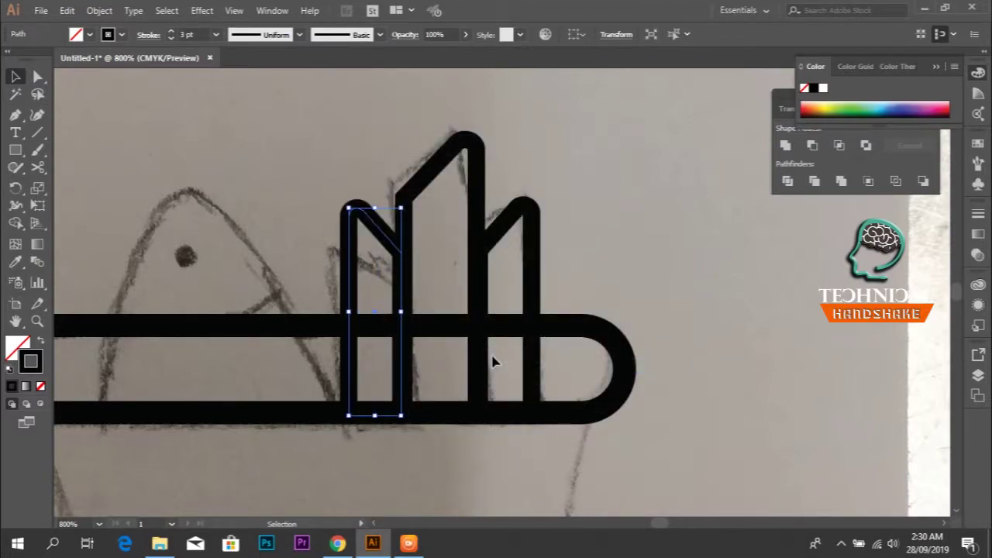
left_click(634, 289)
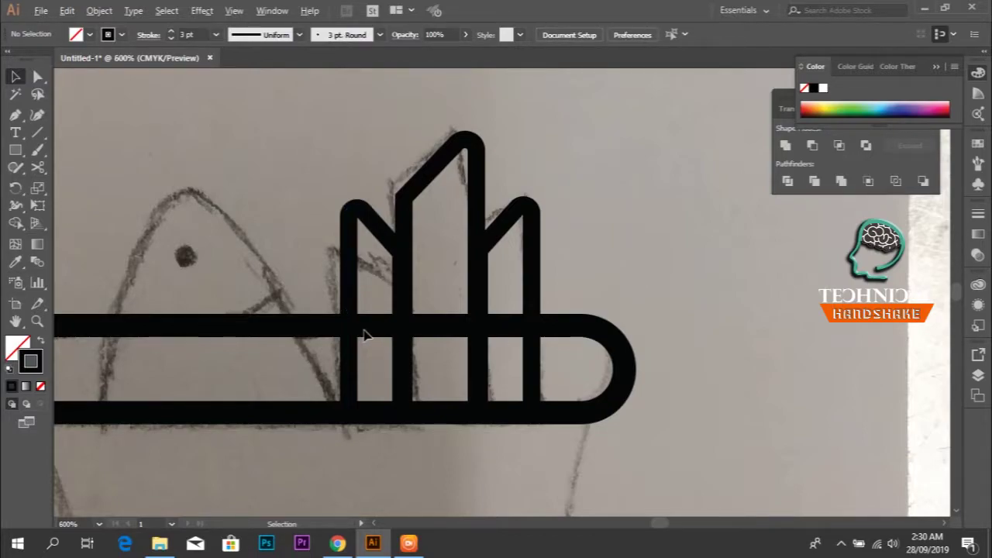
Draw a triangle using the Star tool set to 3 points
key("ctrl+minus")
left_click(15, 149)
left_click(221, 217)
type("3")
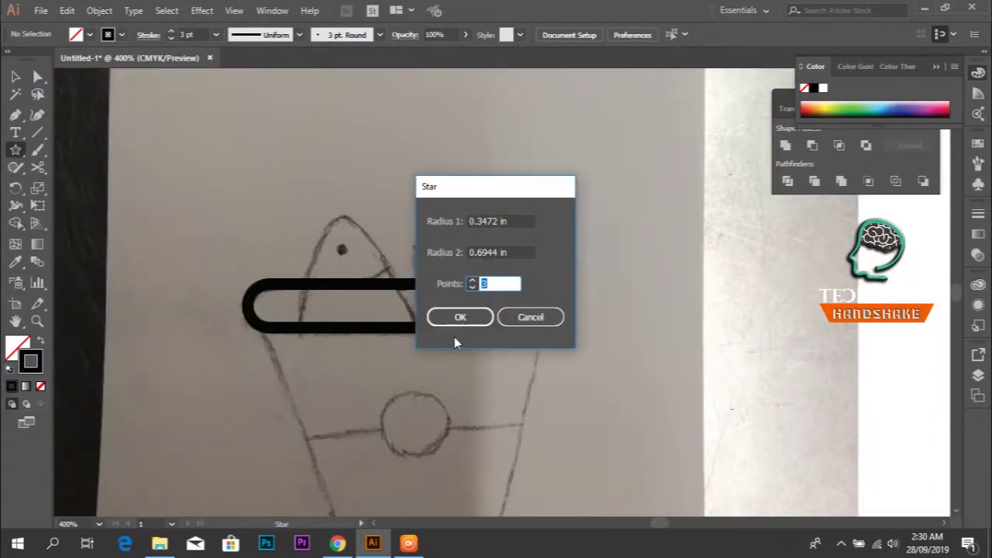
key("Return")
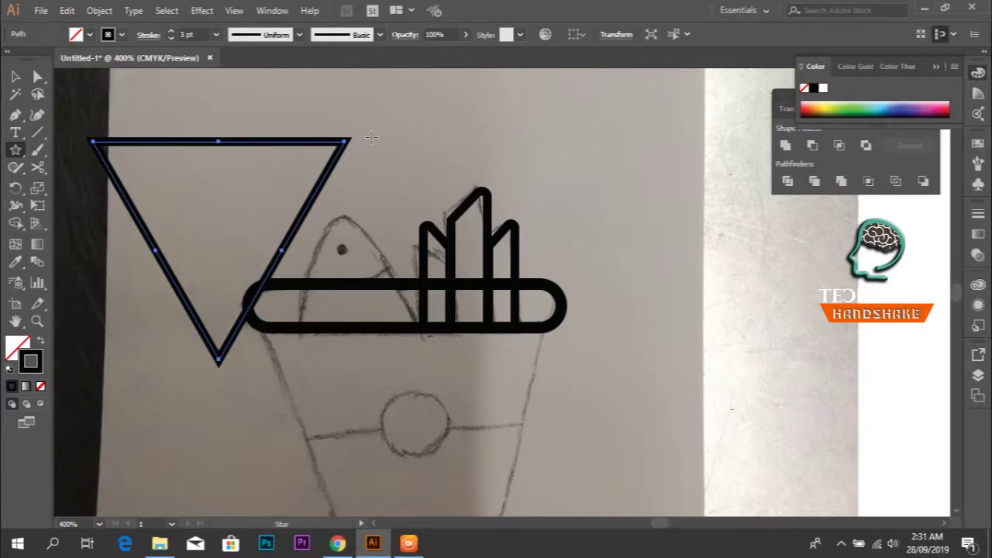
key("v")
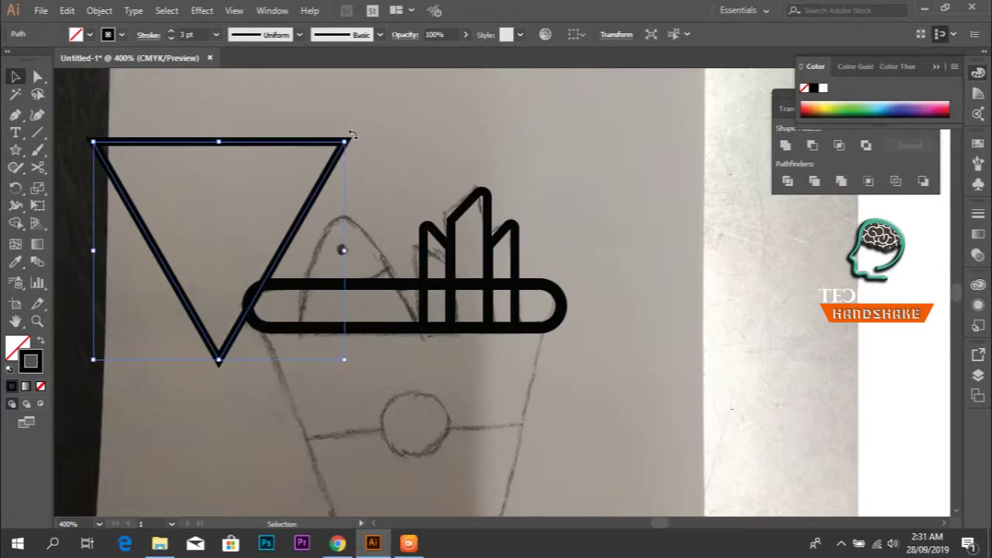
Rotate the triangle upright, shrink it, narrow it and place it on the rim left of the fries
left_click_drag(353, 135, 408, 262)
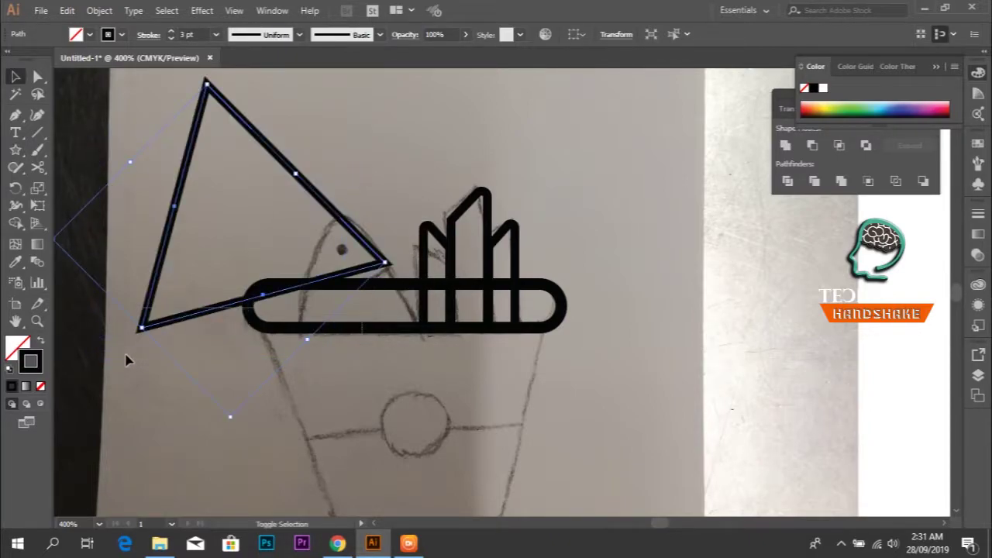
left_click(288, 309)
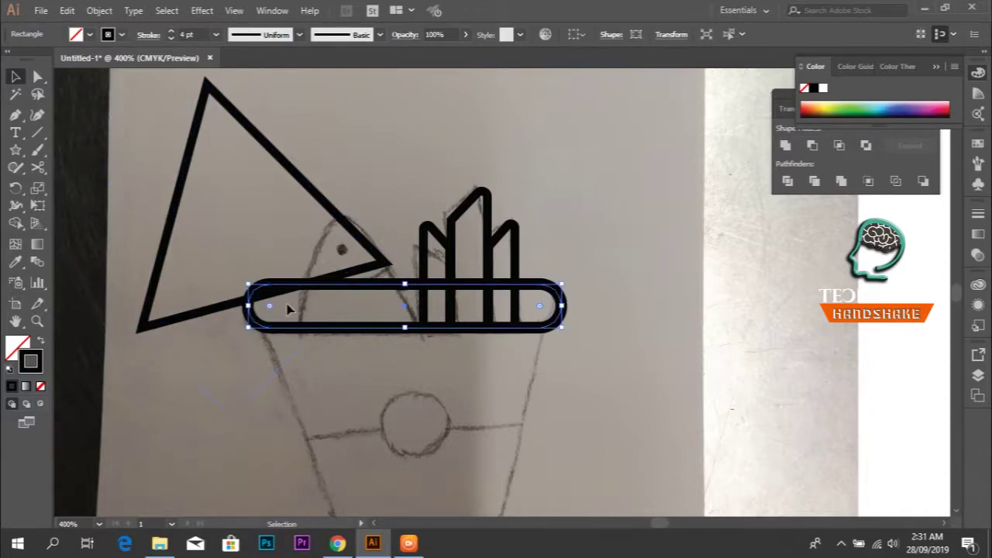
scroll(347, 332, "left", 5)
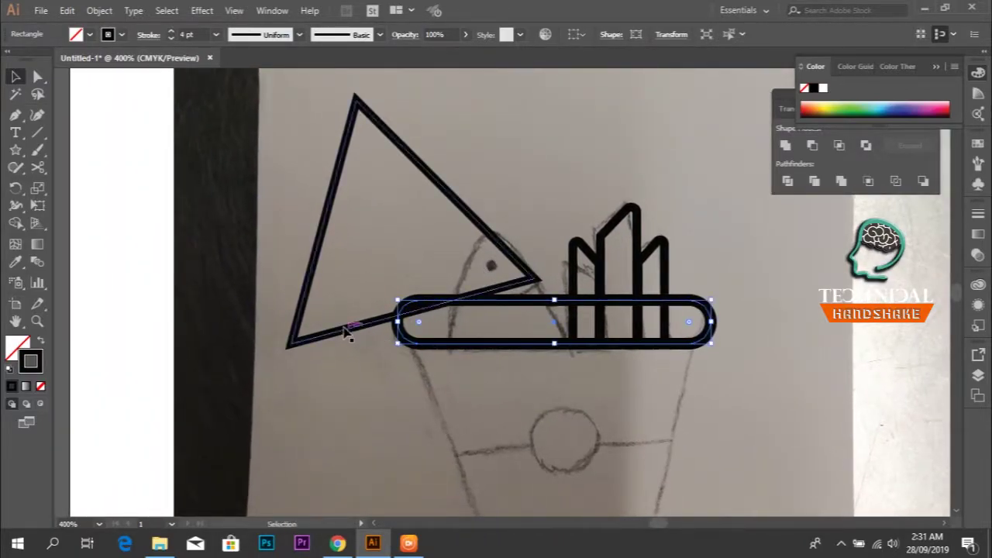
left_click(346, 331)
left_click(347, 333)
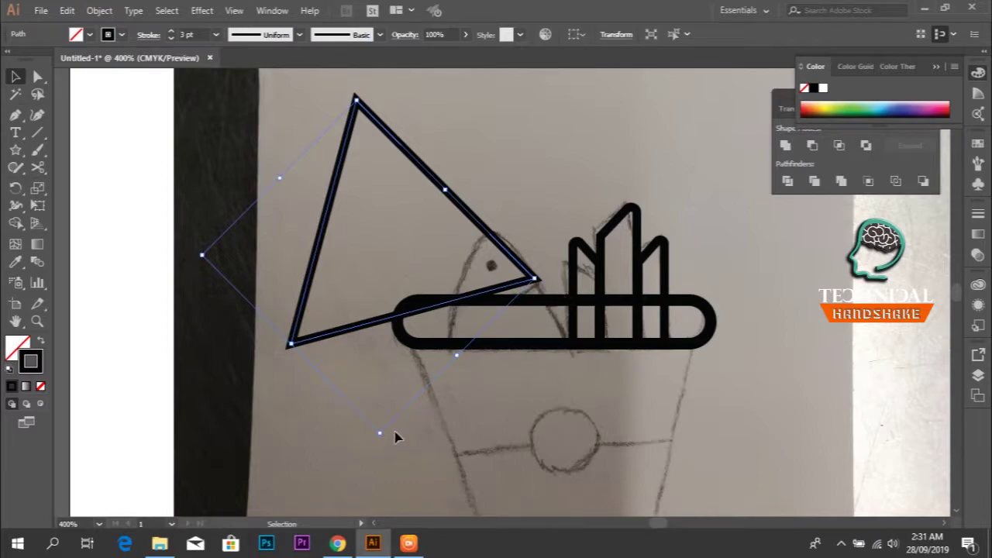
left_click_drag(381, 441, 214, 305)
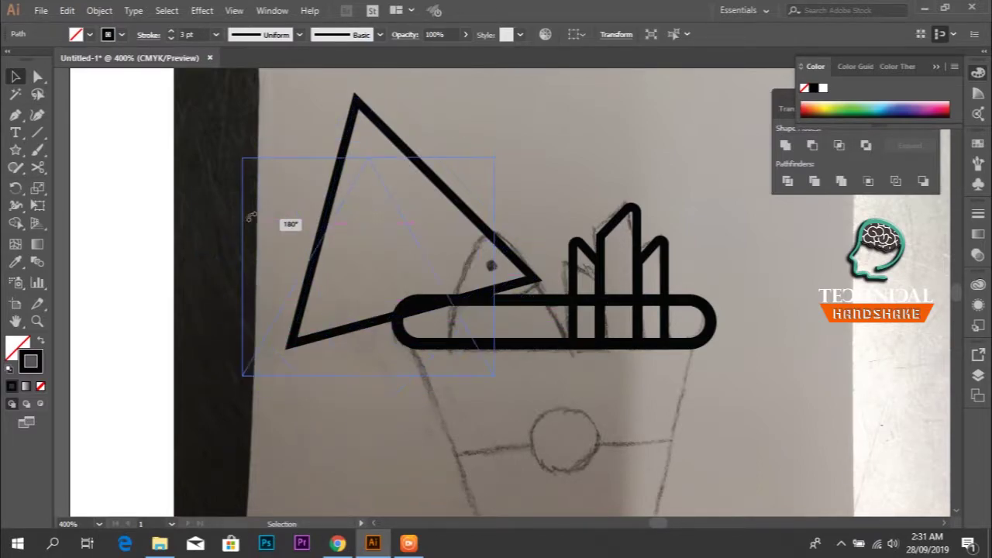
left_click_drag(214, 305, 291, 208)
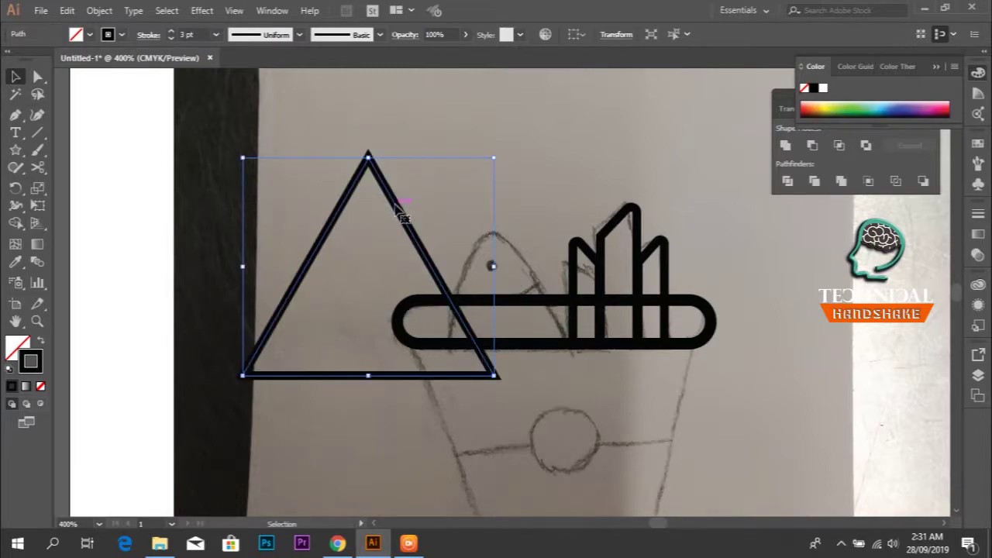
left_click_drag(398, 209, 508, 184)
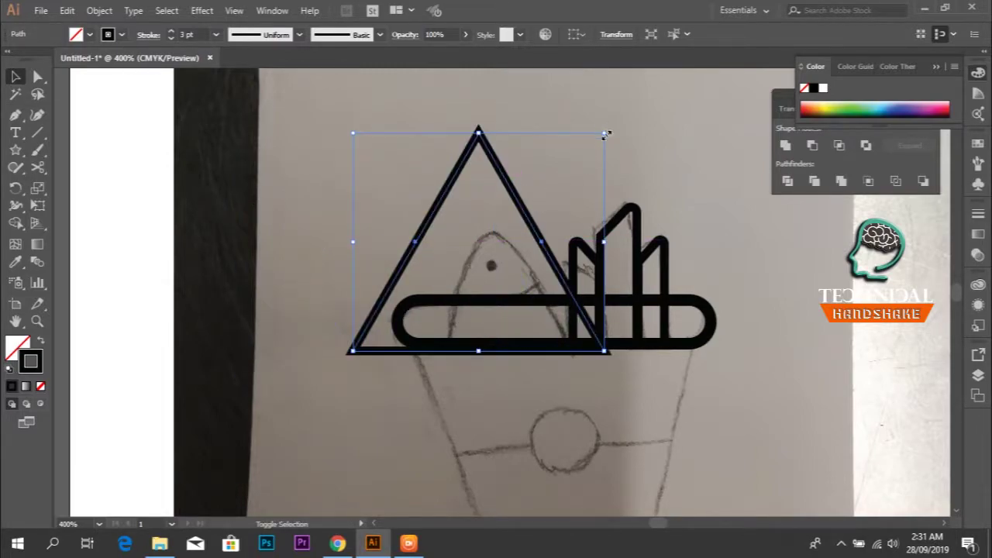
left_click_drag(605, 132, 536, 191)
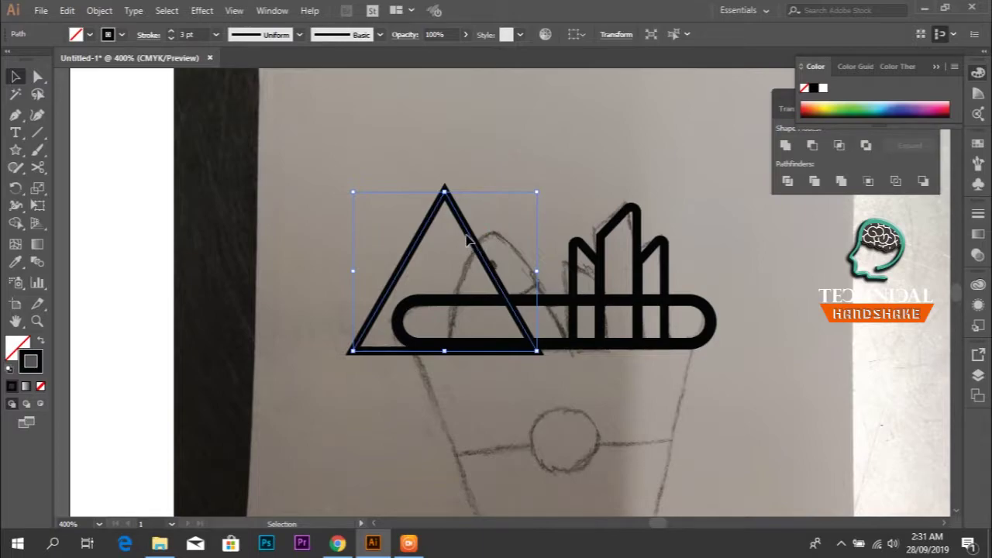
left_click_drag(468, 239, 503, 231)
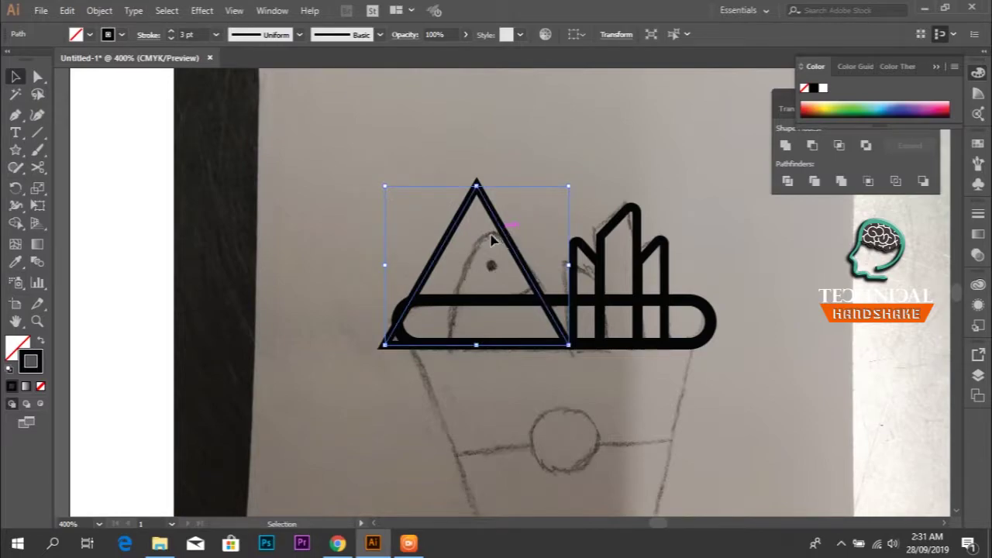
left_click_drag(386, 266, 448, 268)
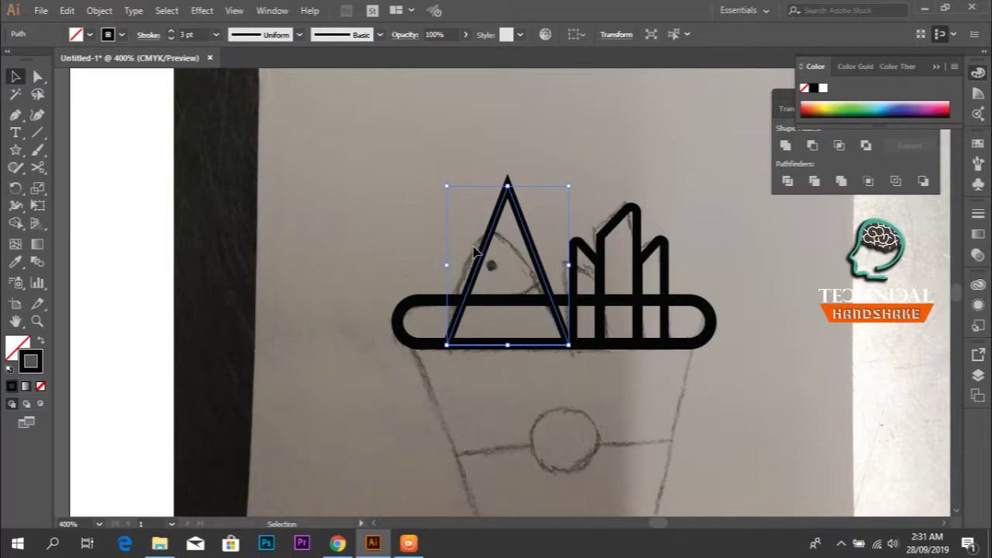
Round only the triangle's apex corner
key("a")
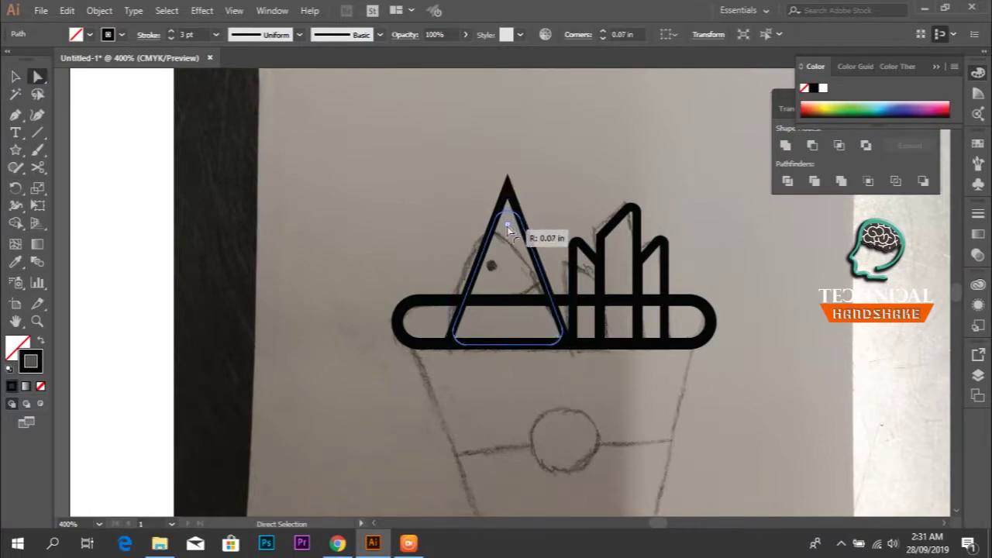
left_click_drag(508, 203, 508, 229)
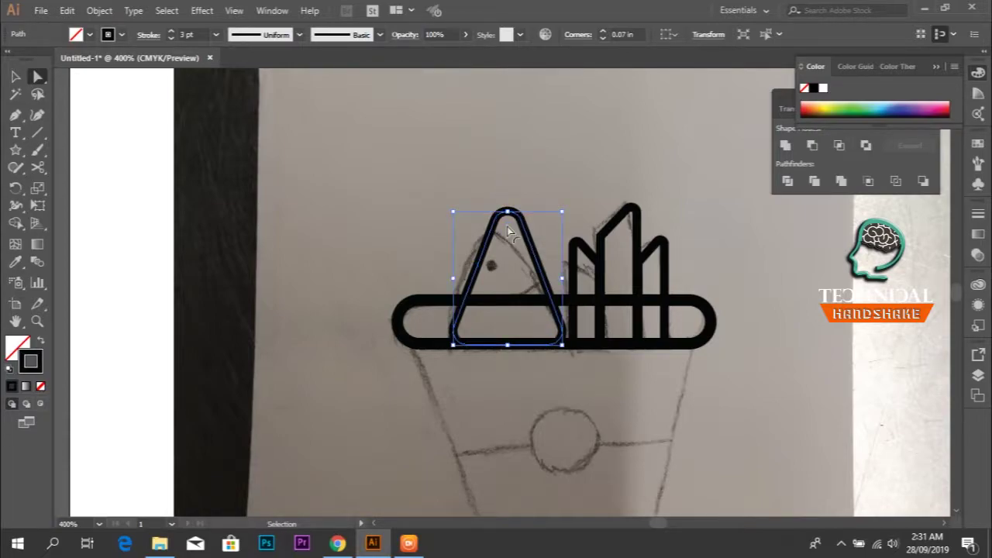
key("ctrl+z")
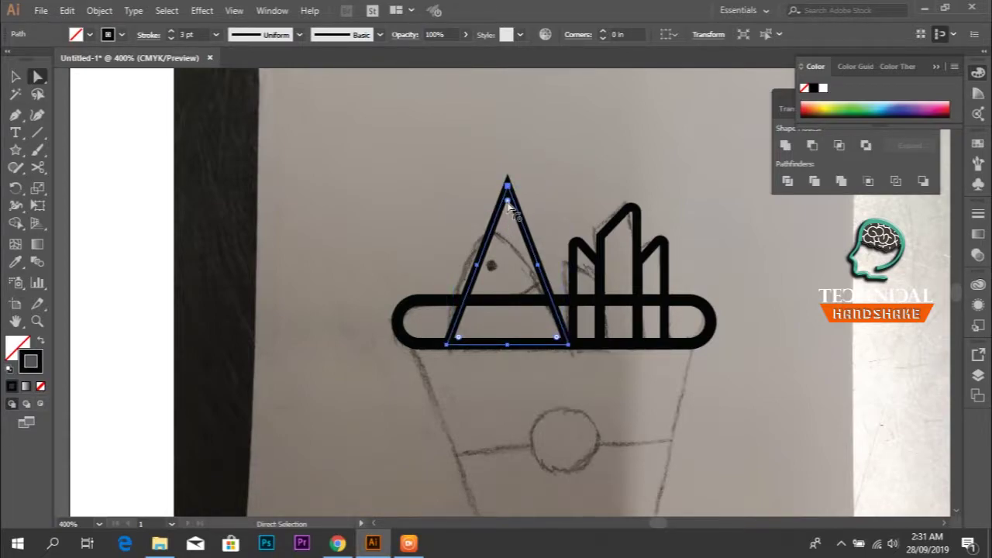
mouse_move(509, 205)
left_mouse_down()
mouse_move(512, 240)
mouse_move(506, 221)
left_mouse_up()
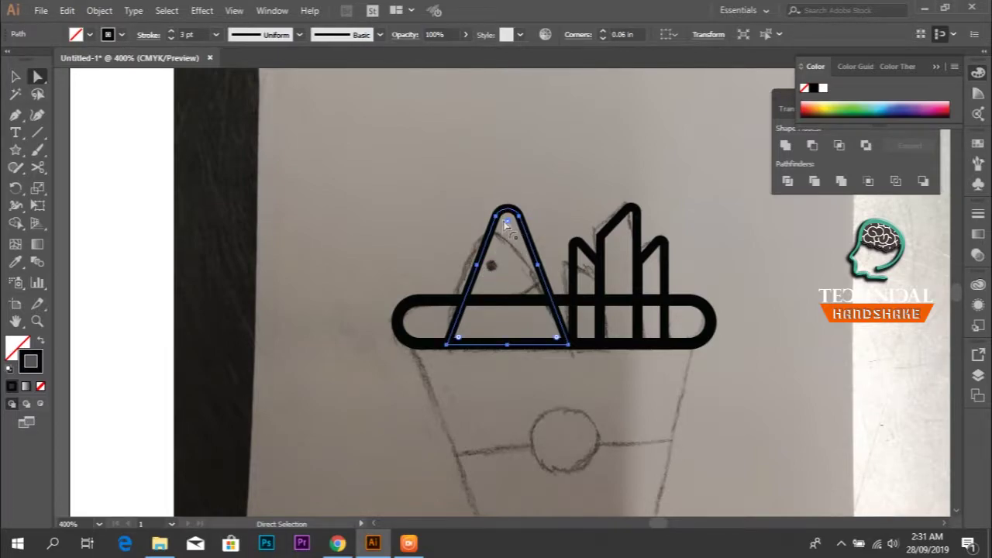
Make the triangle shorter and wider toward the left, lowering its apex
key("v")
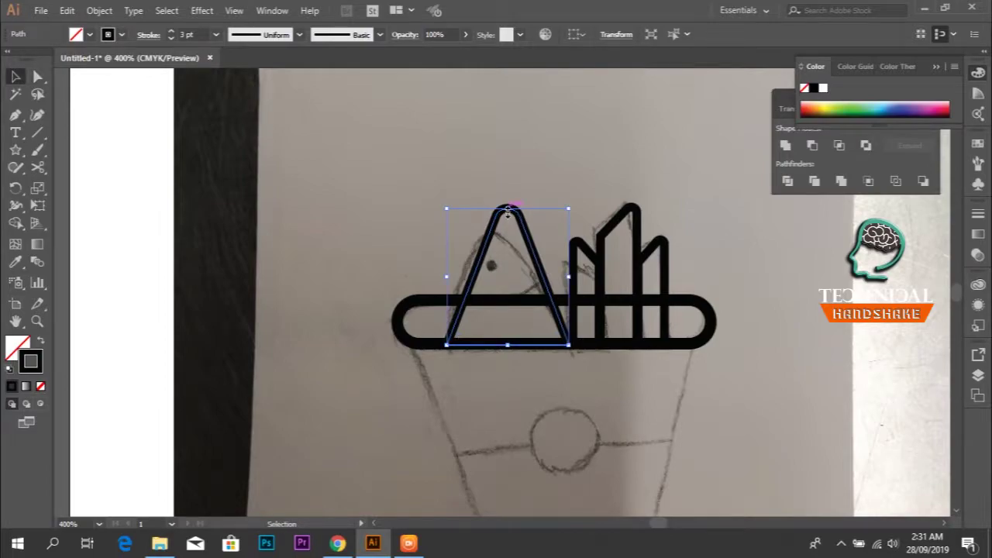
left_click_drag(506, 208, 506, 230)
left_click_drag(448, 288, 432, 288)
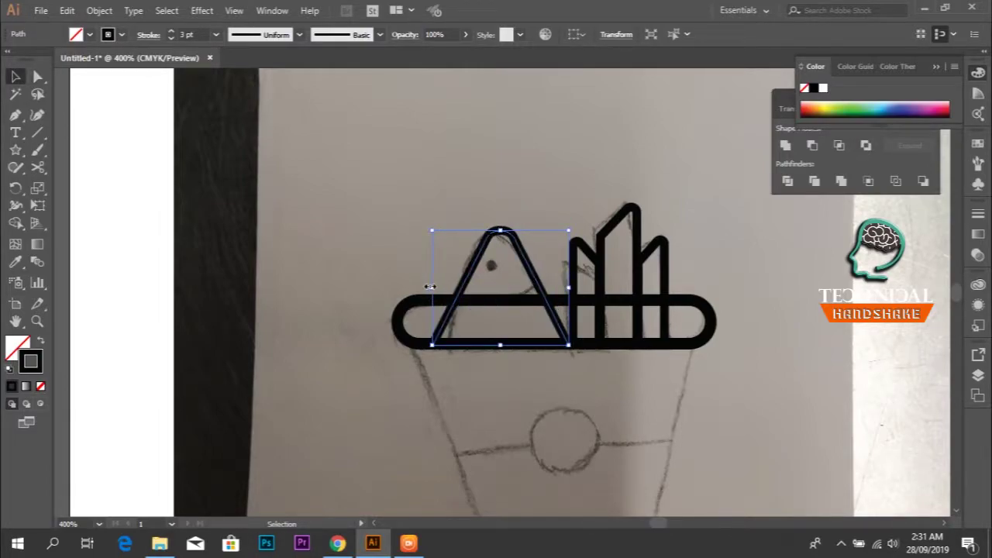
left_click(466, 175)
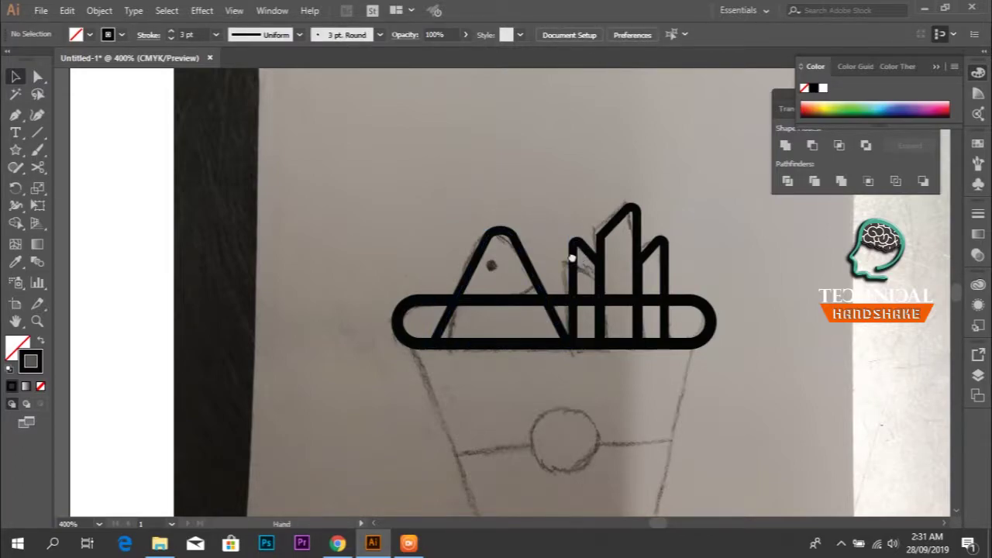
Cut the rim's top line at both triangle legs with Scissors and delete the piece inside
left_click_drag(581, 267, 461, 267)
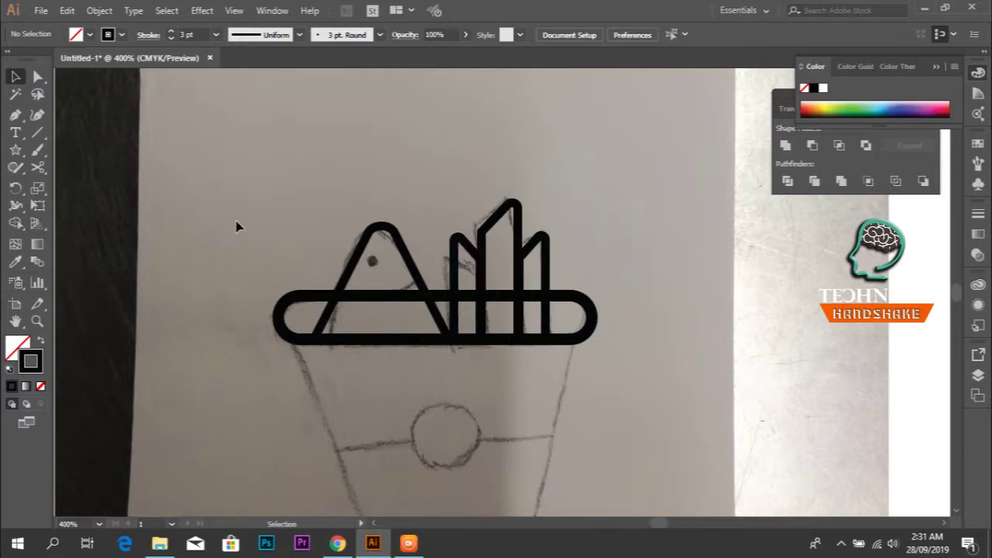
left_click(37, 168)
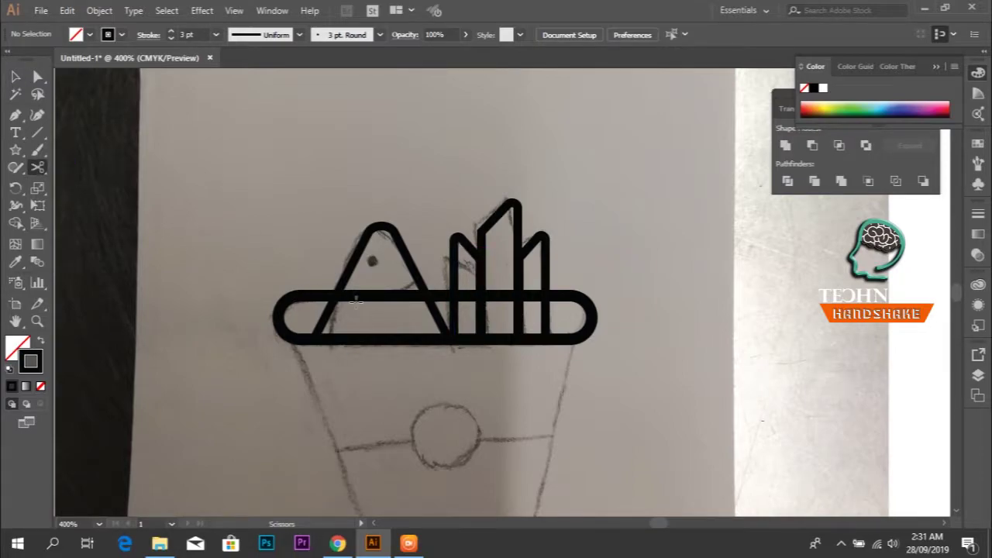
scroll(352, 302, "up", 3)
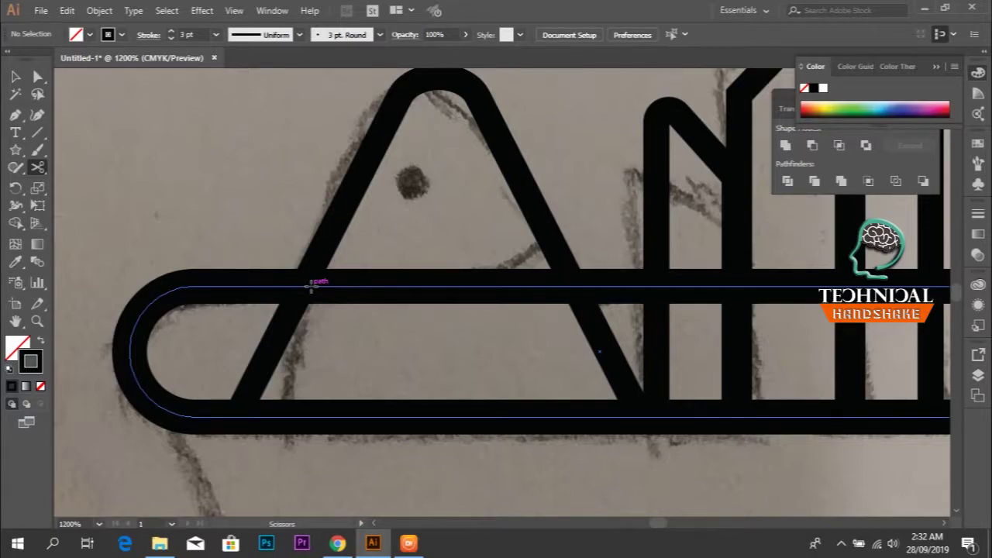
left_click(310, 286)
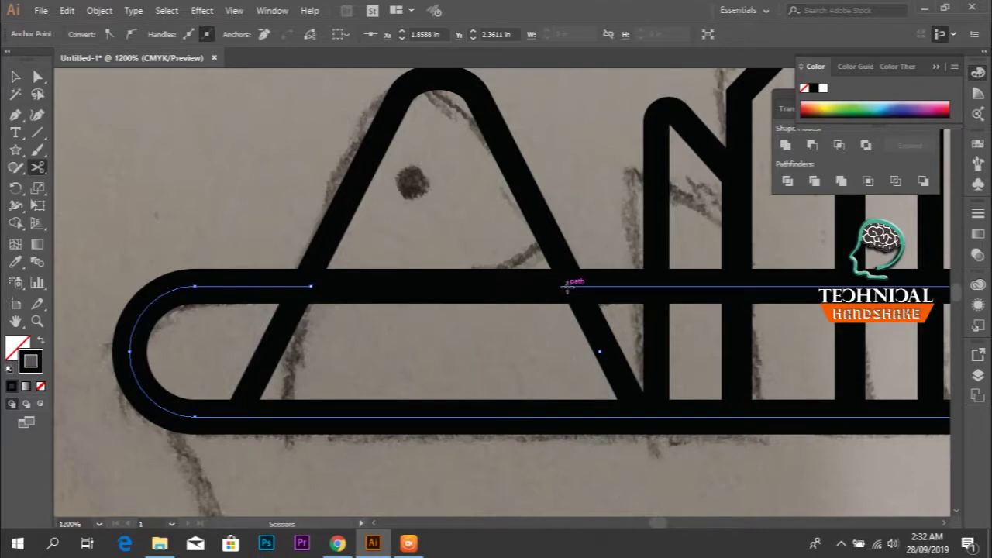
left_click(567, 286)
key("v")
left_click(492, 291)
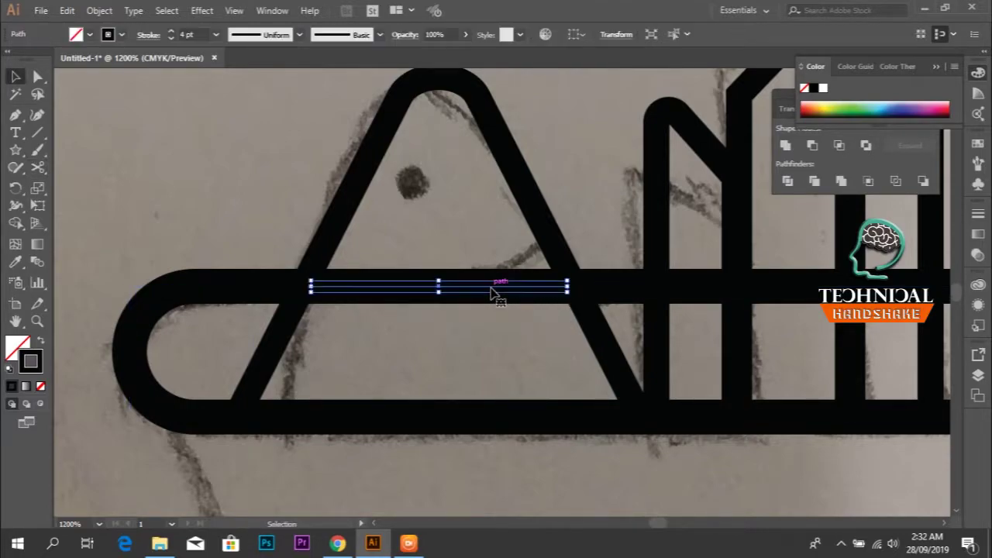
key("Delete")
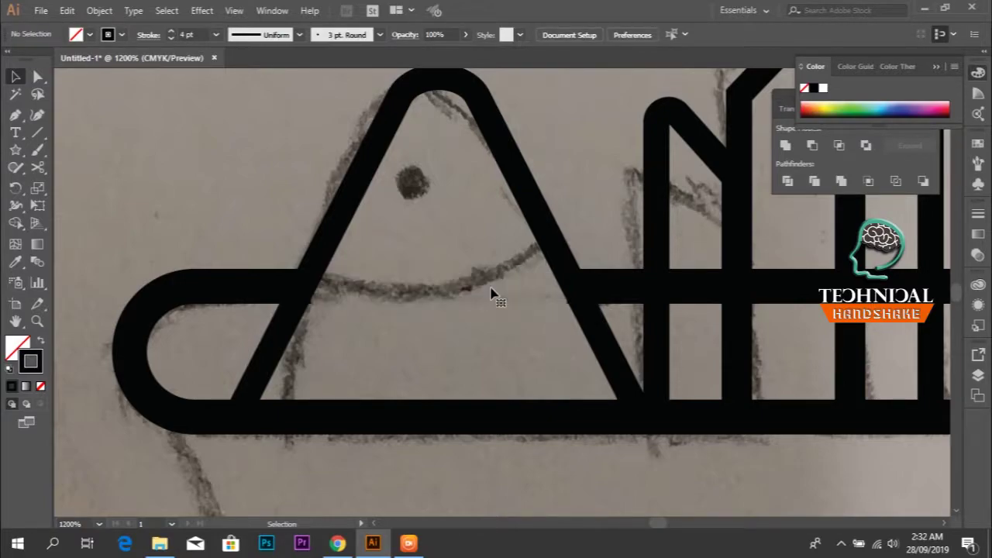
key("ctrl+minus")
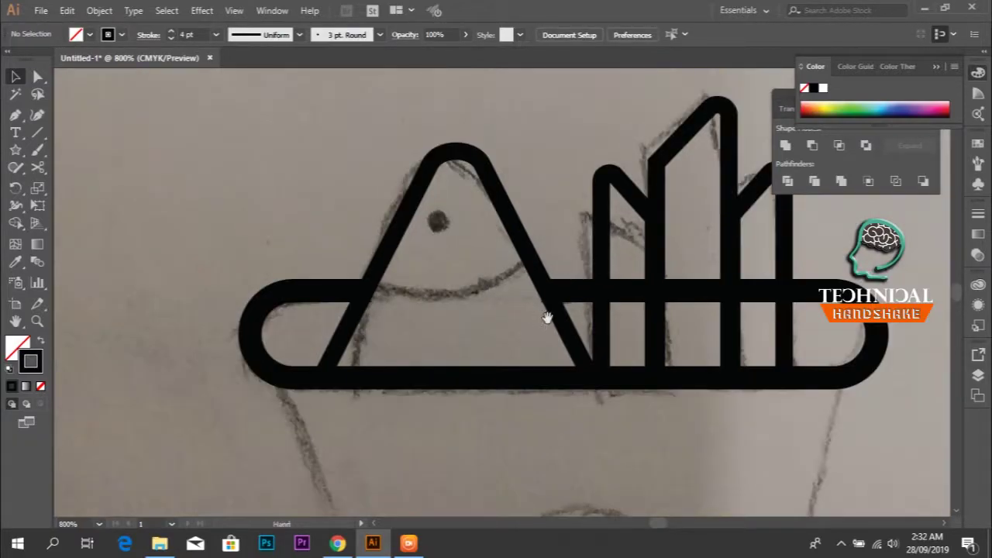
Nudge the left endpoint of the rim's top line slightly to the right
left_click_drag(547, 317, 395, 326)
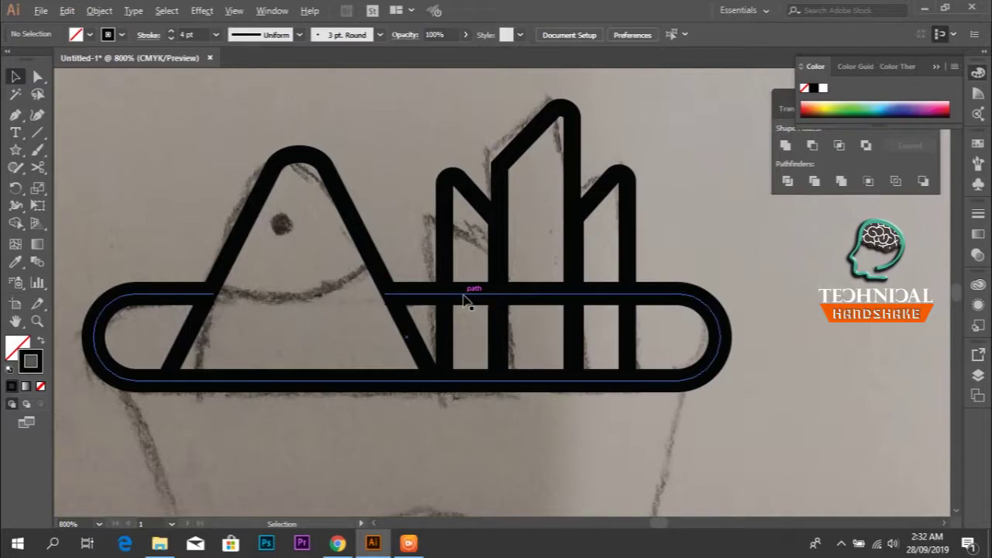
key("ctrl+plus")
key("ctrl+plus")
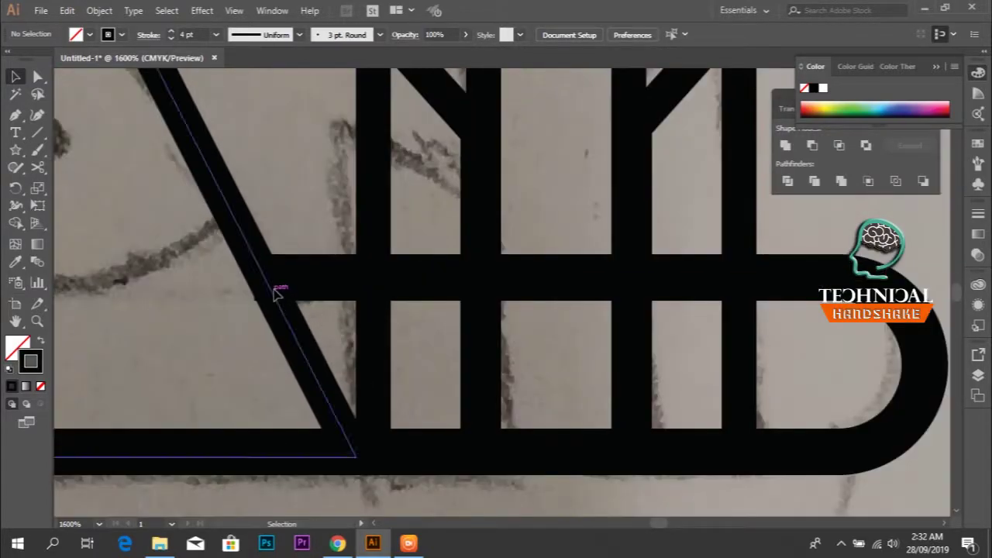
key("a")
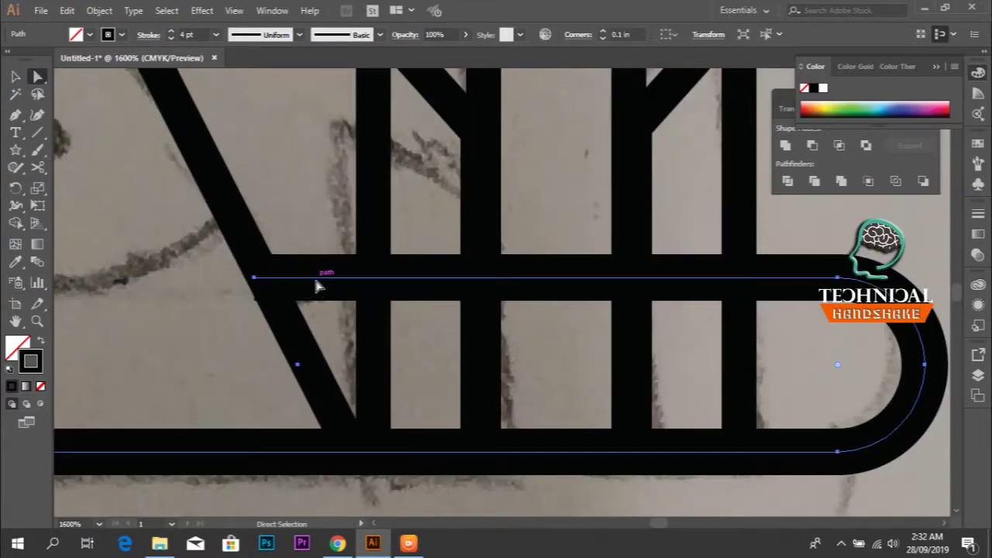
left_click(255, 278)
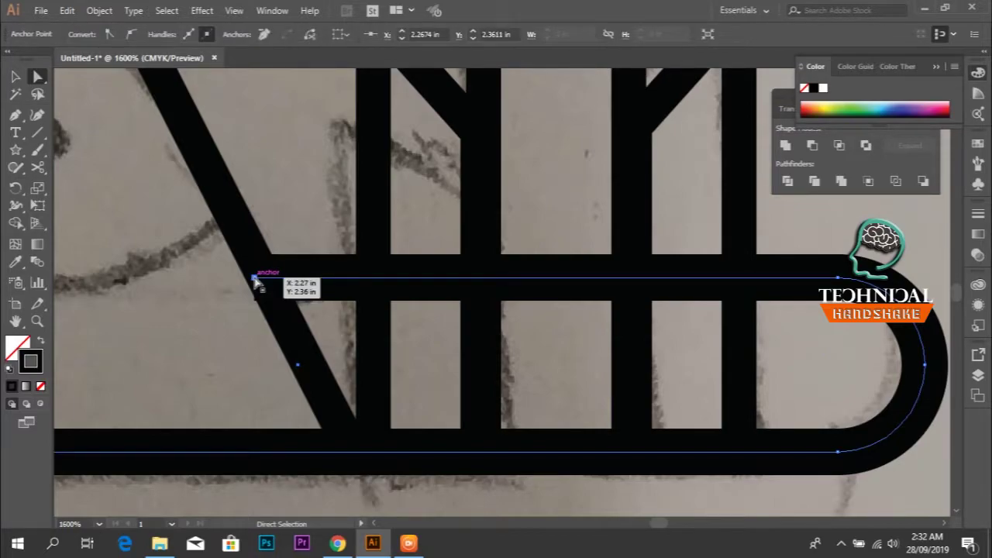
key("Right")
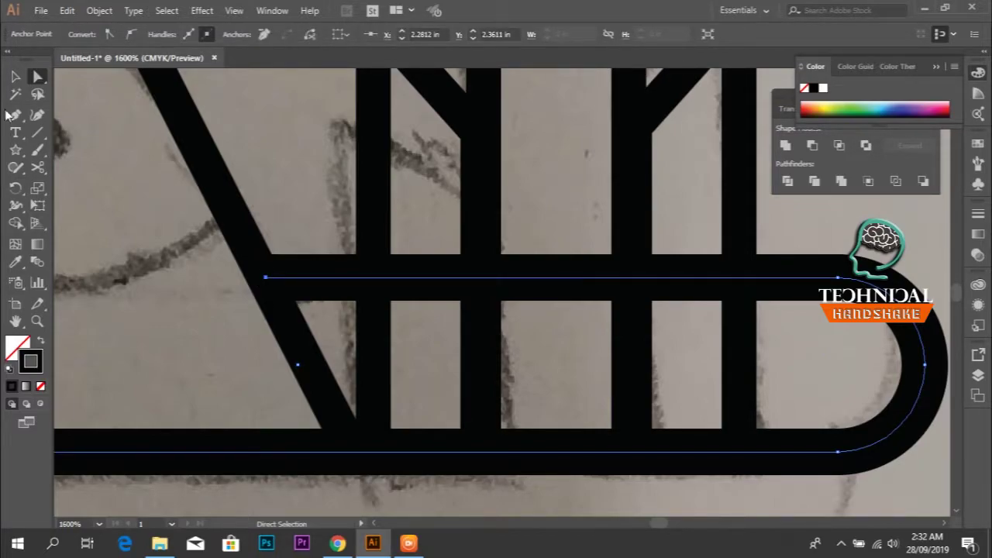
Cut the rim's top line at the first and last fry strokes and delete the piece between
left_click(40, 167)
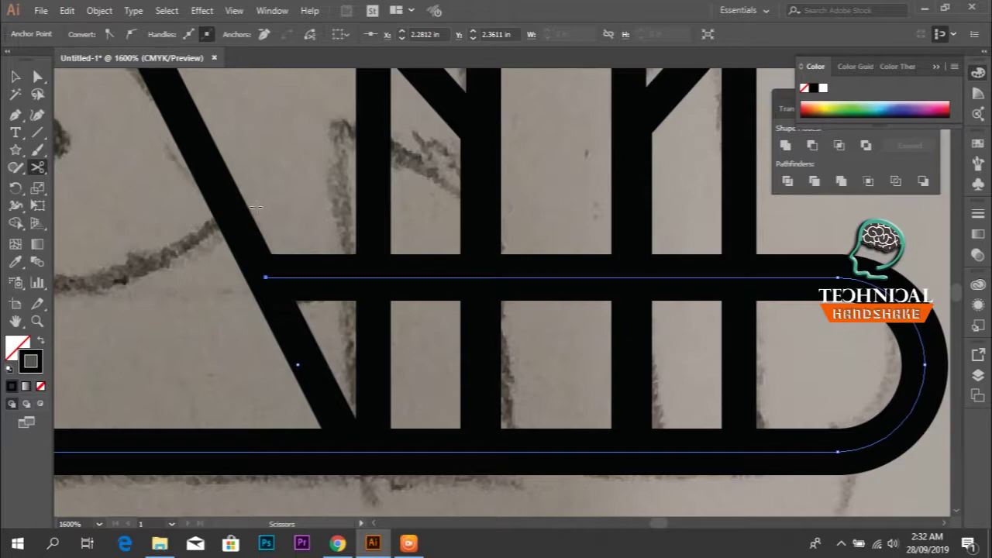
left_click(378, 277)
mouse_move(569, 279)
left_mouse_down()
mouse_move(489, 293)
mouse_move(512, 303)
left_mouse_up()
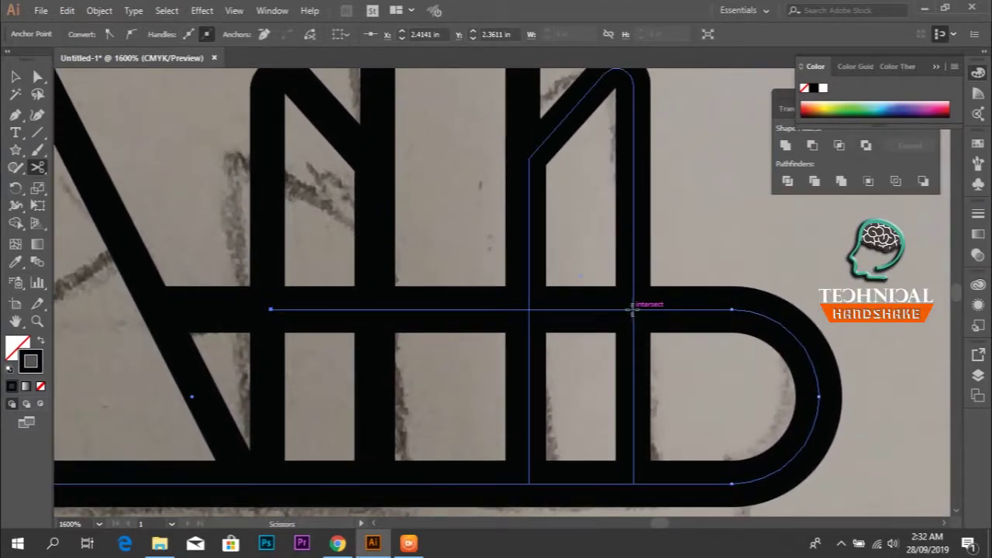
left_click(632, 309)
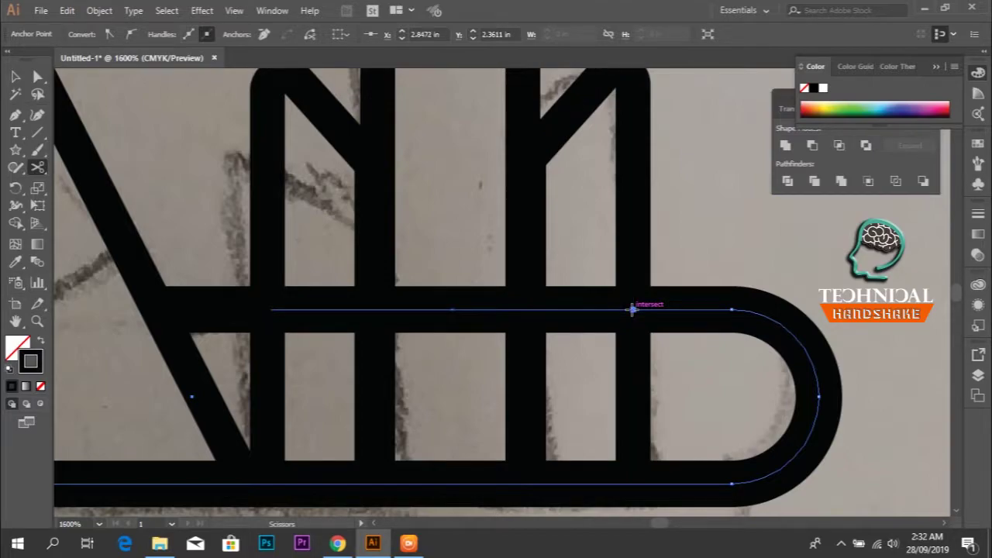
key("v")
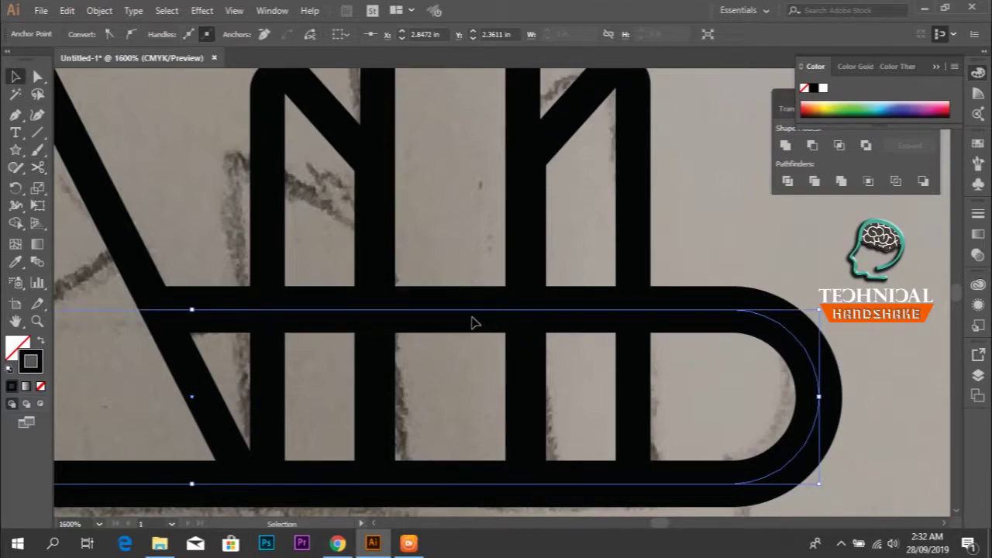
key("ctrl+shift+a")
left_click(471, 318)
key("Delete")
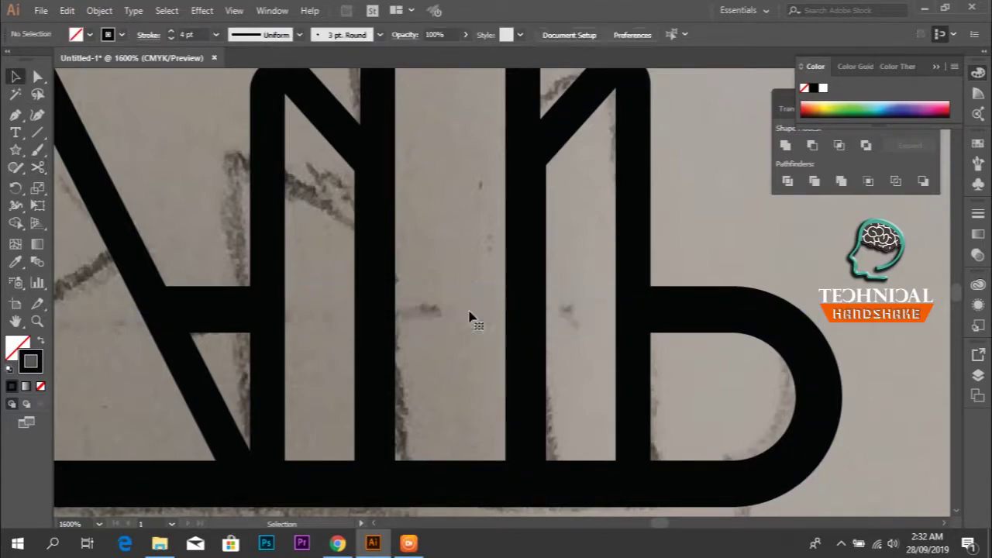
Scroll down to bring the cup sketch below the logo into view
scroll(469, 316, "down", 2)
scroll(469, 316, "down", 2)
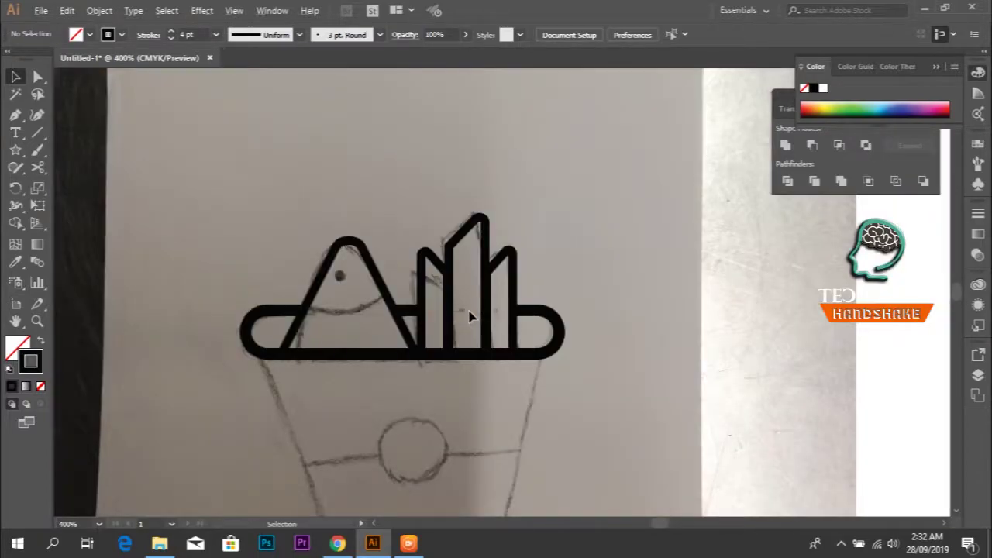
scroll(465, 325, "down", 1)
left_click_drag(449, 354, 435, 275)
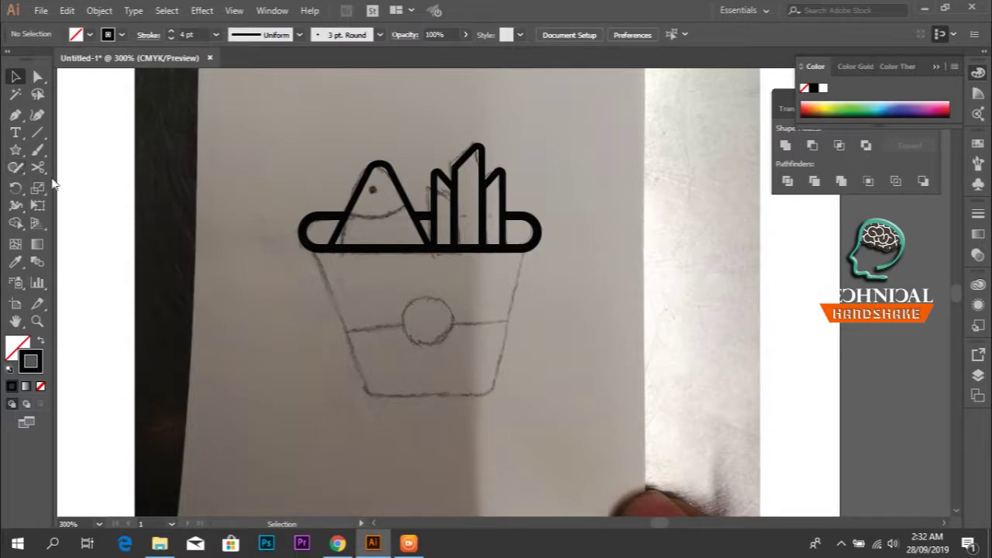
left_click(17, 154)
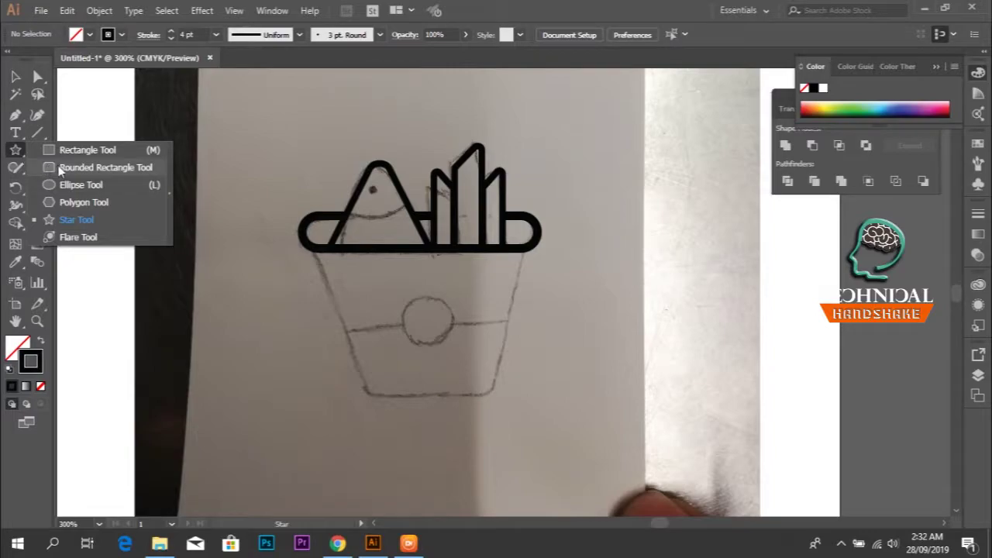
Draw a rectangle matching the cup sketch's width for the bucket body
left_click_drag(23, 157, 65, 149)
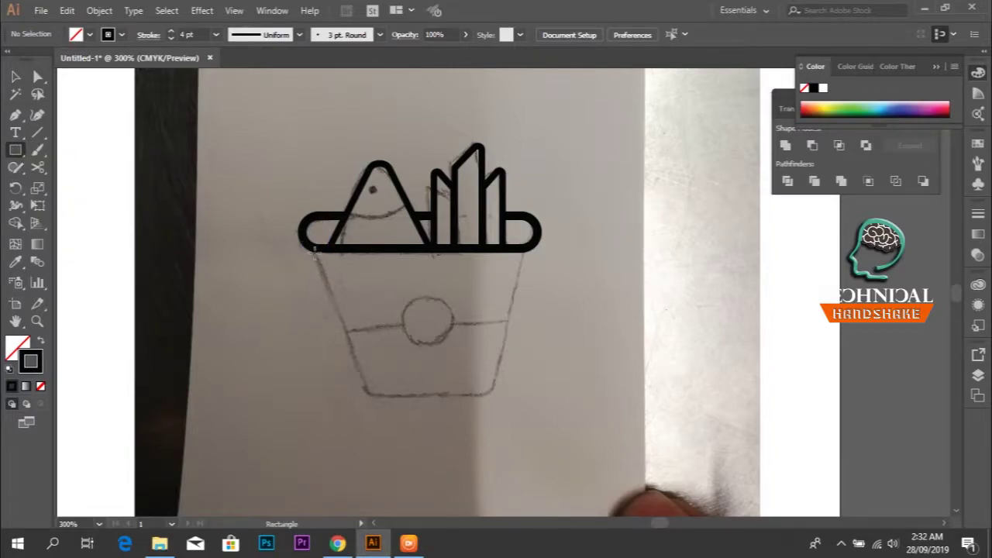
left_click_drag(315, 250, 527, 390)
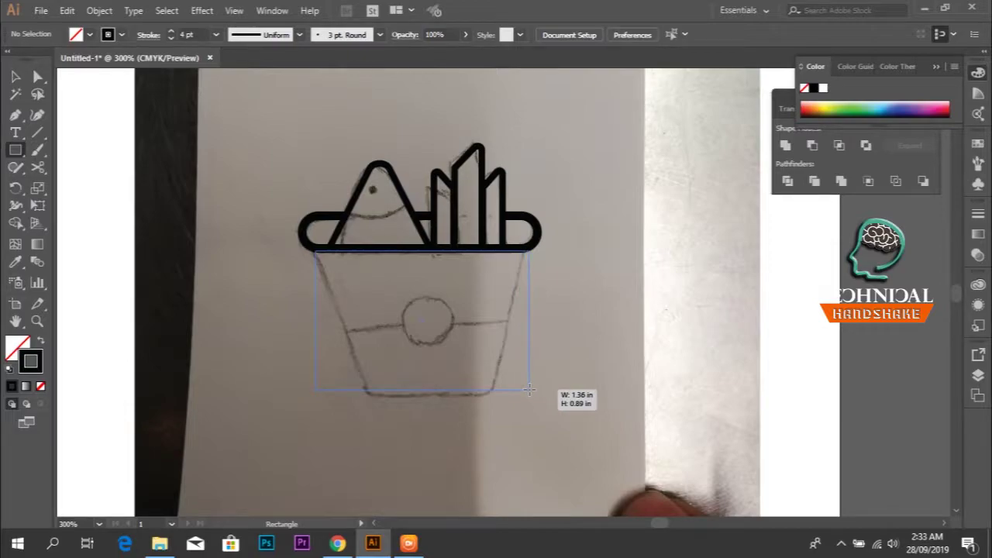
left_click_drag(526, 390, 524, 390)
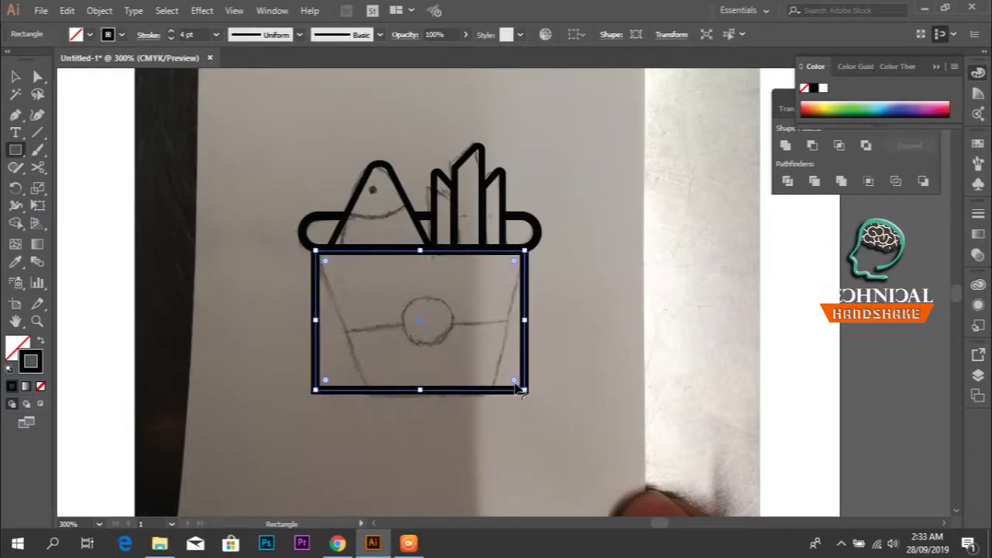
key("a")
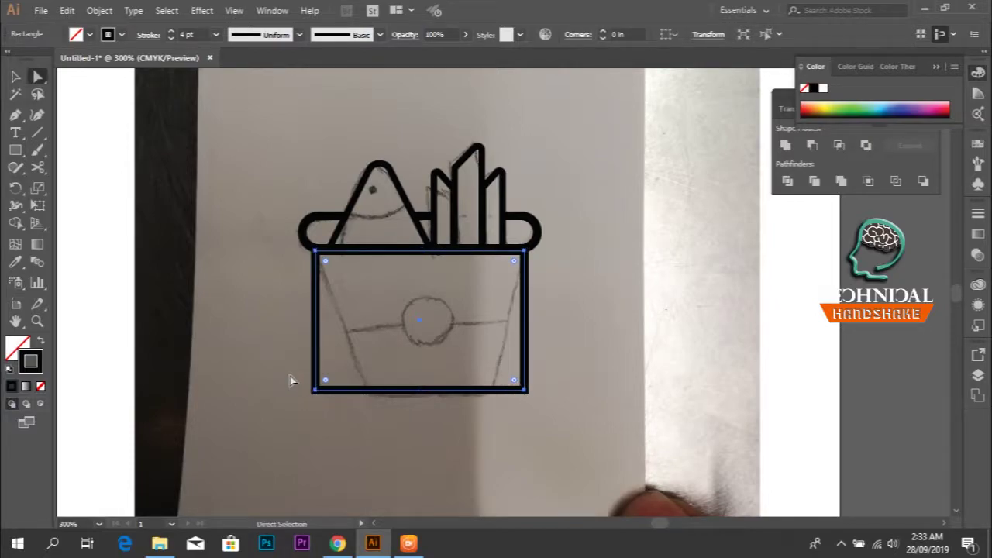
key("v")
left_click(279, 379)
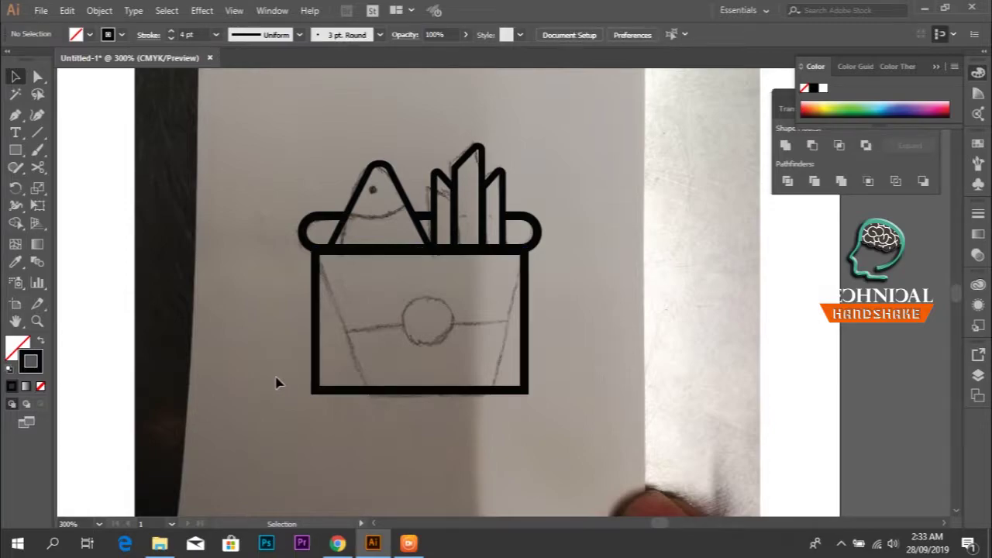
left_click(353, 390)
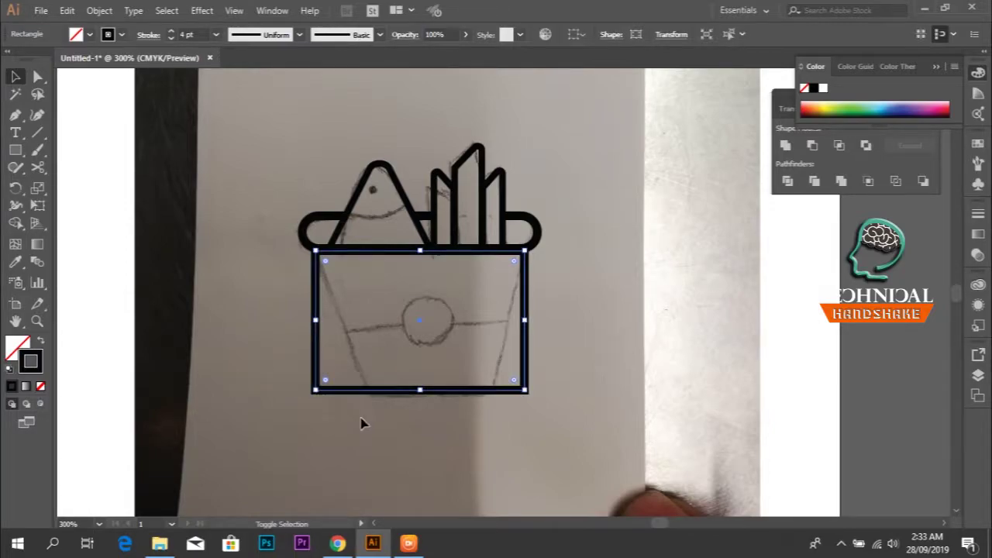
key("shift+Right")
key("shift+Left")
Move the bottom corners inward to taper the bucket and round them to 0.12 in
key("a")
left_click_drag(284, 372, 361, 443)
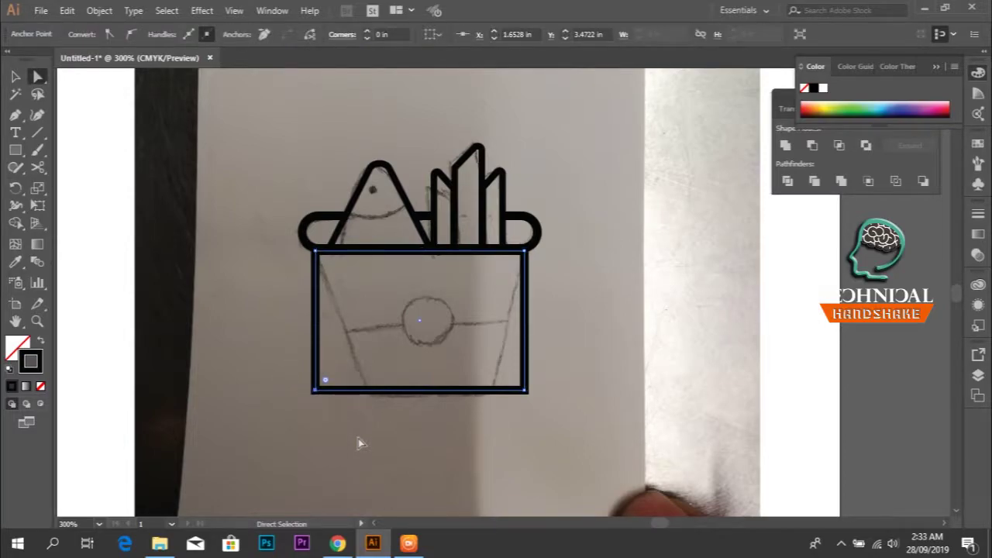
key("shift+Right")
key("shift+Right")
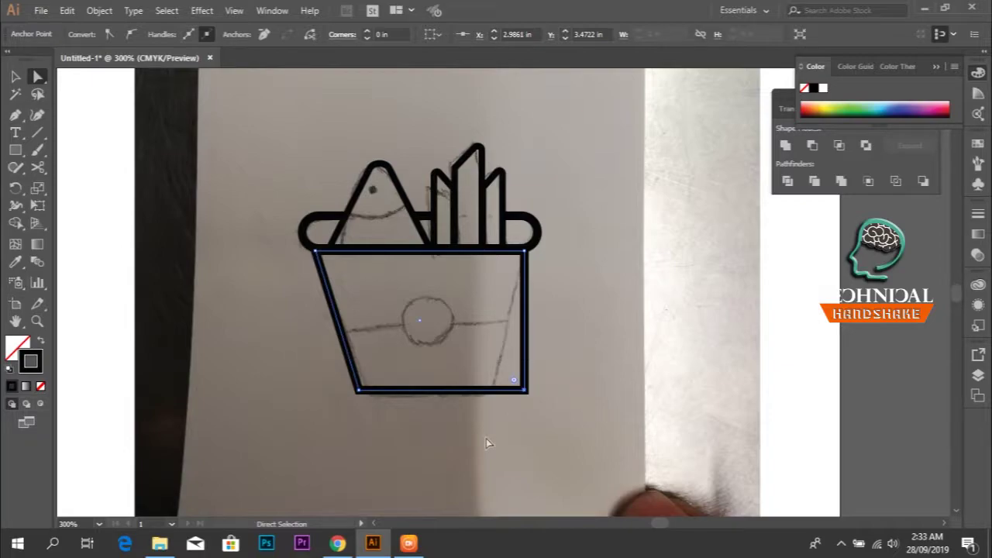
key("shift+Left")
key("shift+Left")
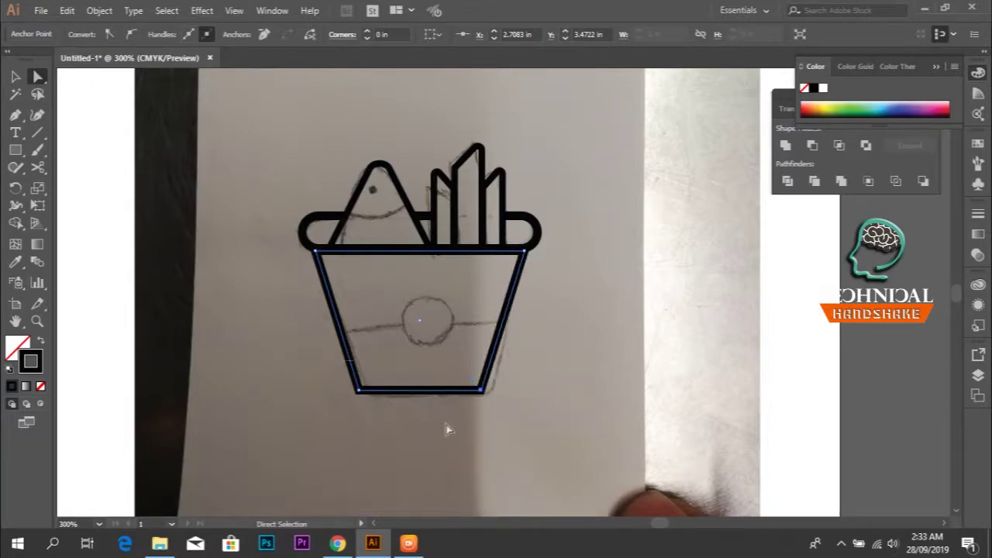
left_click_drag(475, 381, 463, 371)
left_click(565, 360)
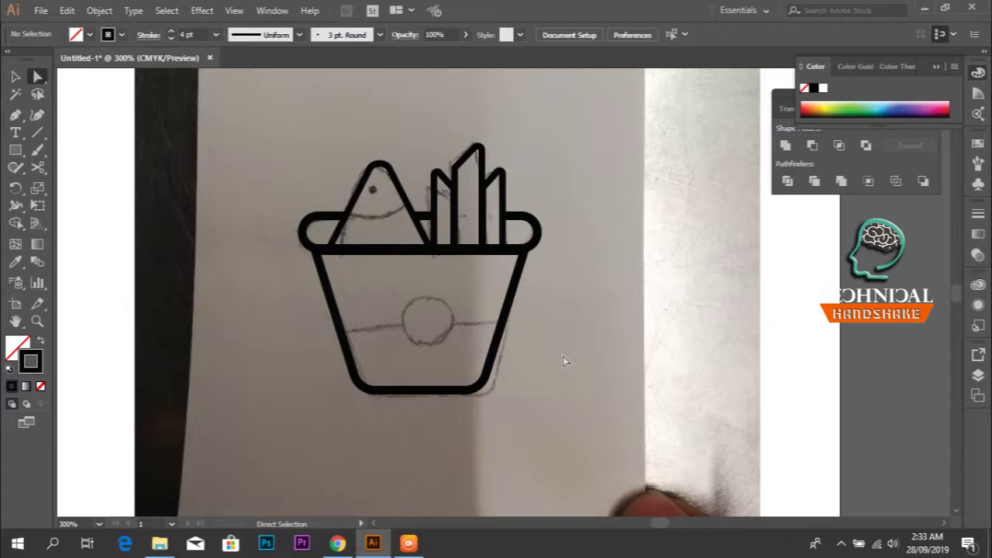
left_click(22, 154)
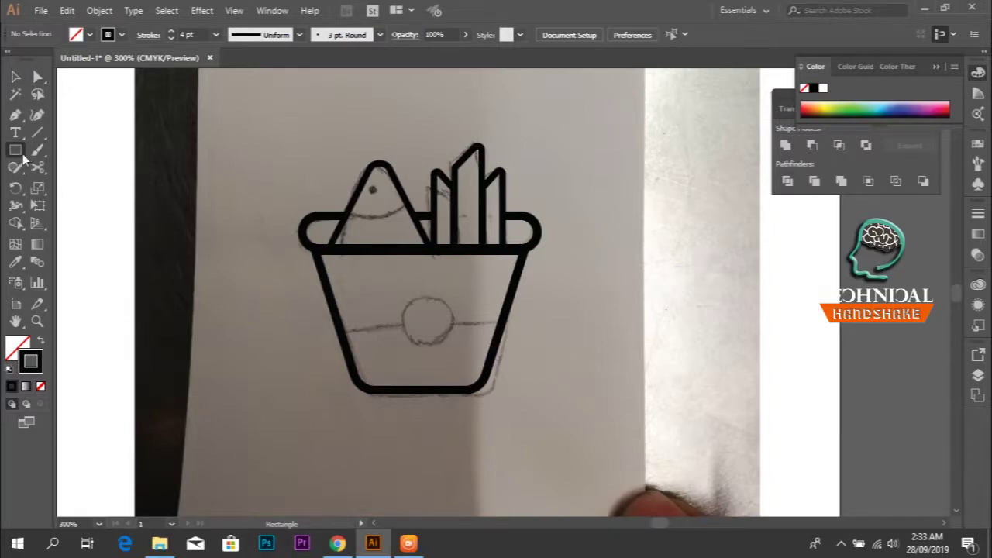
Draw a circle over the sketched emblem in the middle of the bucket
left_click_drag(17, 152, 81, 184)
left_click_drag(399, 293, 454, 347)
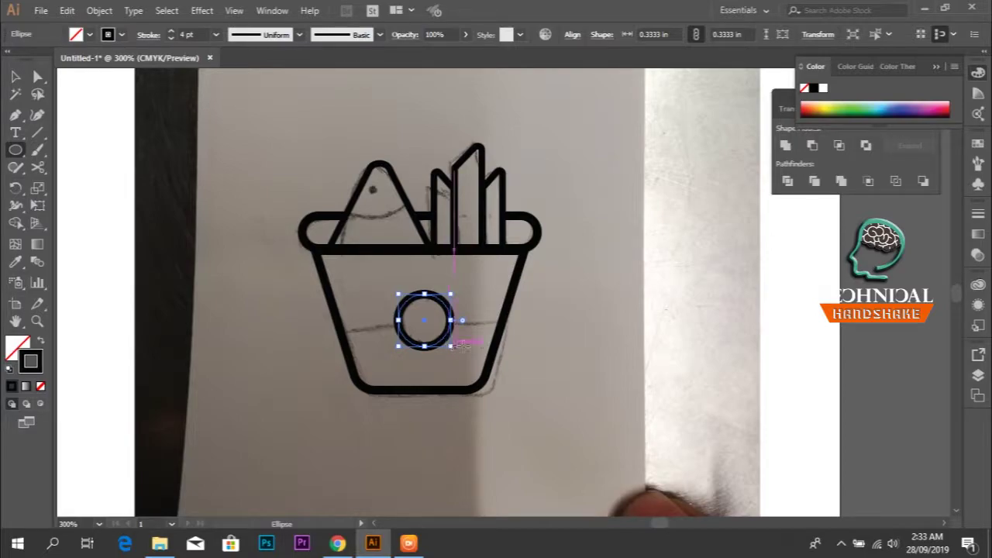
key("v")
left_click(551, 349)
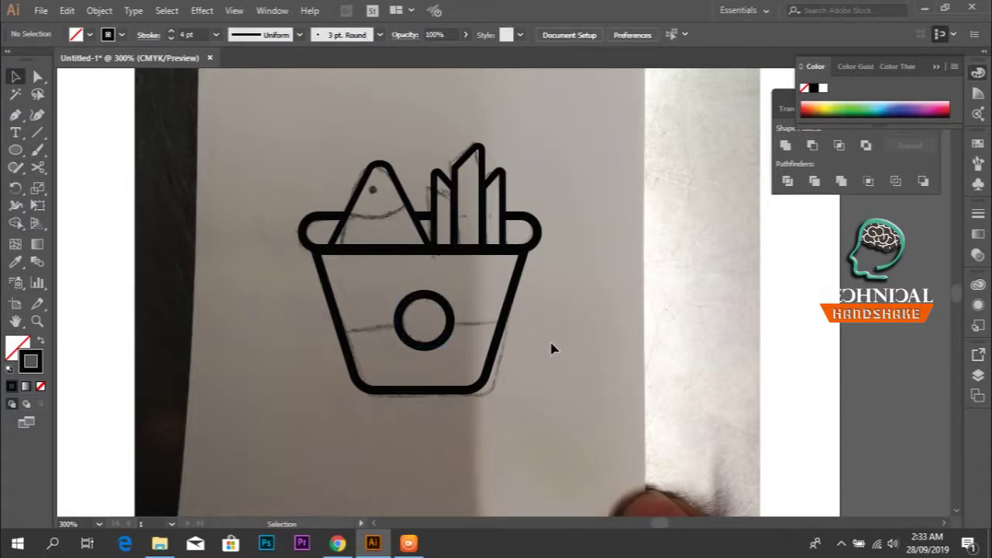
Place a line beside the circle, stretch it to the left wall, and copy it to the right side
left_click(424, 216)
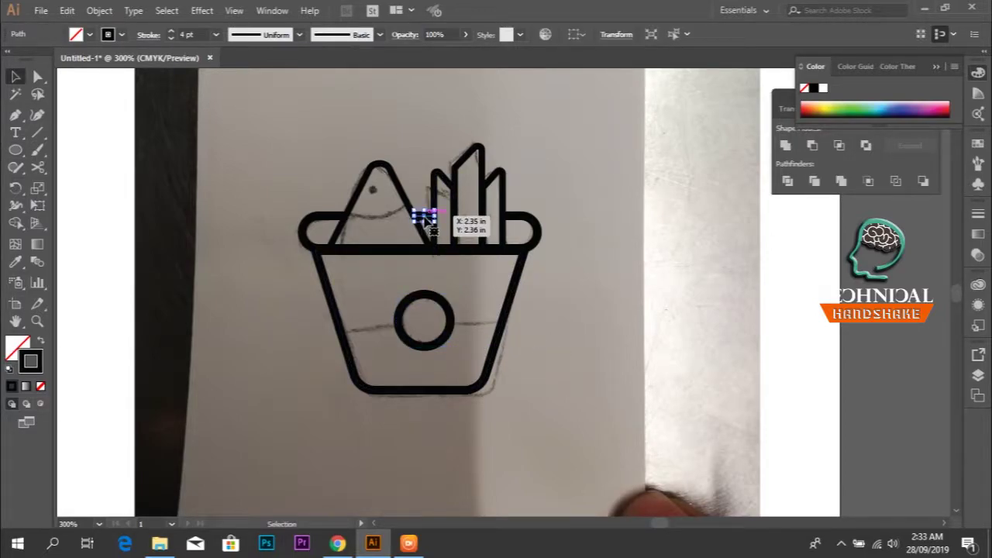
left_click_drag(423, 217, 379, 330)
left_click(380, 329)
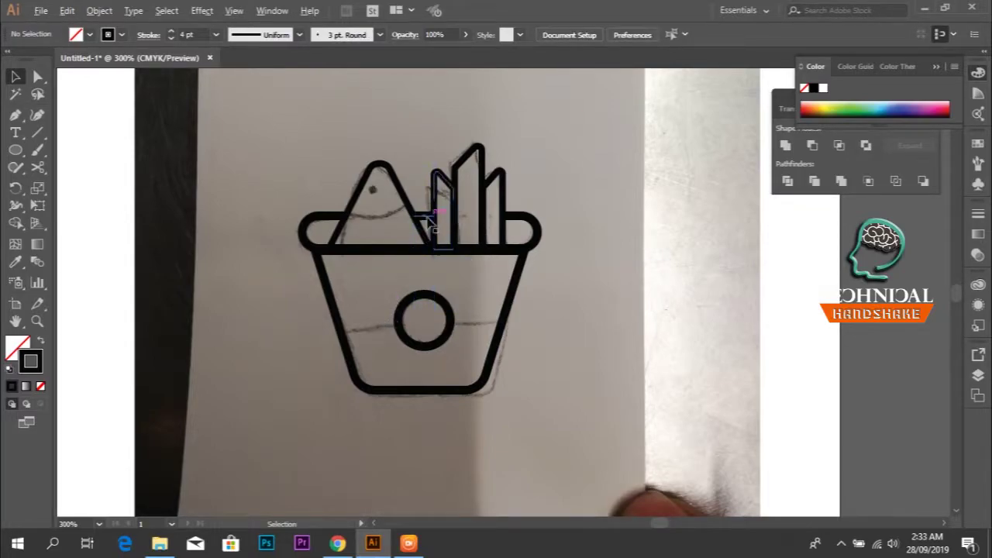
scroll(424, 222, "up", 2)
mouse_move(423, 214)
left_mouse_down()
mouse_move(369, 321)
mouse_move(349, 436)
mouse_move(363, 423)
mouse_move(392, 425)
left_mouse_up()
scroll(347, 440, "up", 2)
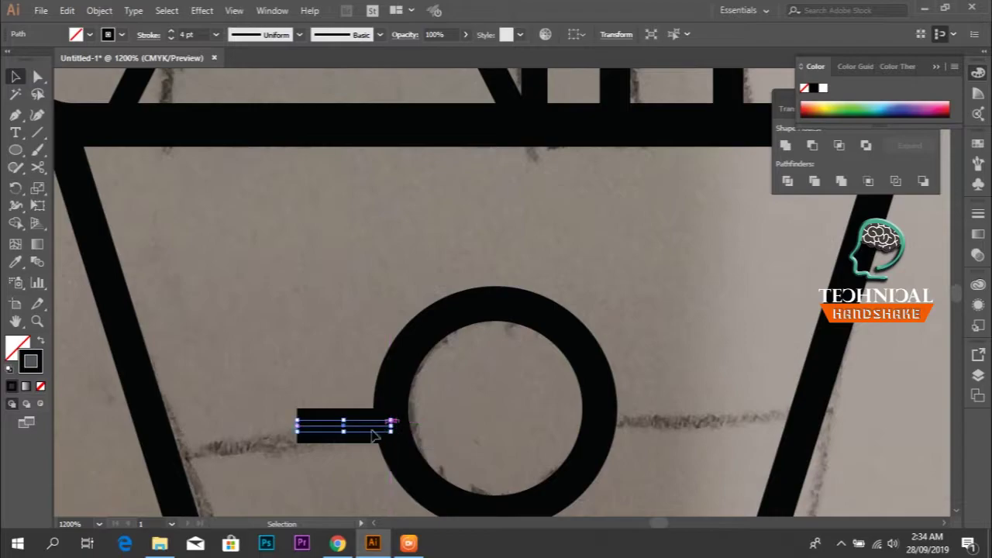
mouse_move(297, 427)
left_mouse_down()
mouse_move(158, 444)
mouse_move(155, 426)
left_mouse_up()
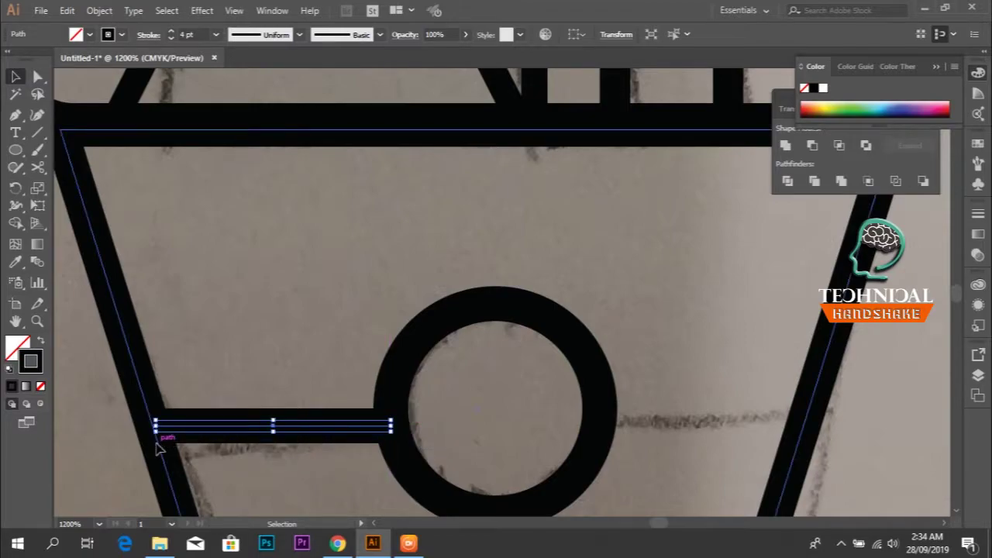
left_click_drag(341, 429, 809, 428)
left_click(850, 438)
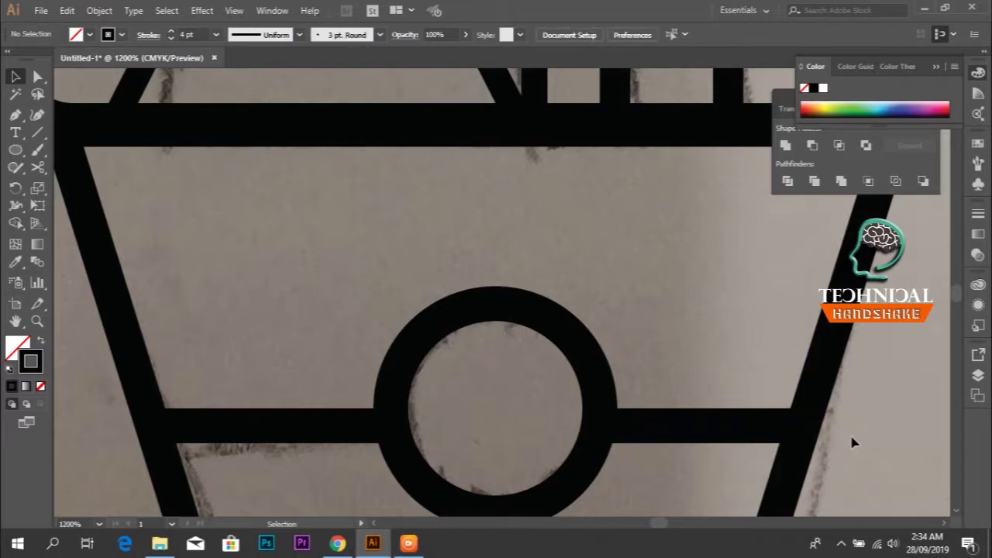
scroll(833, 436, "down", 5)
scroll(693, 411, "down", 1)
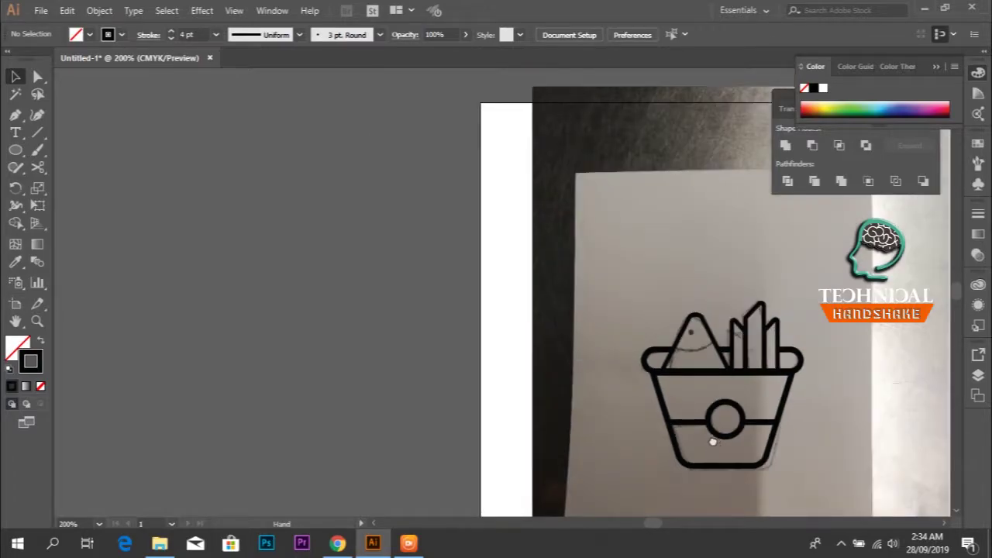
Draw a curved Pen line arcing across the fish triangle from its left edge to its right
scroll(713, 441, "up", 1)
left_click_drag(713, 440, 534, 358)
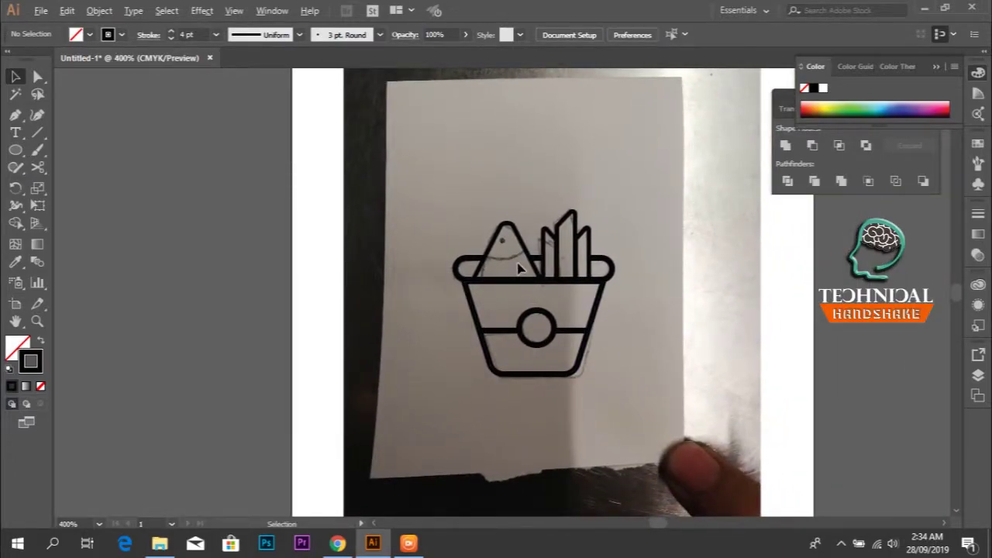
scroll(519, 267, "up", 3)
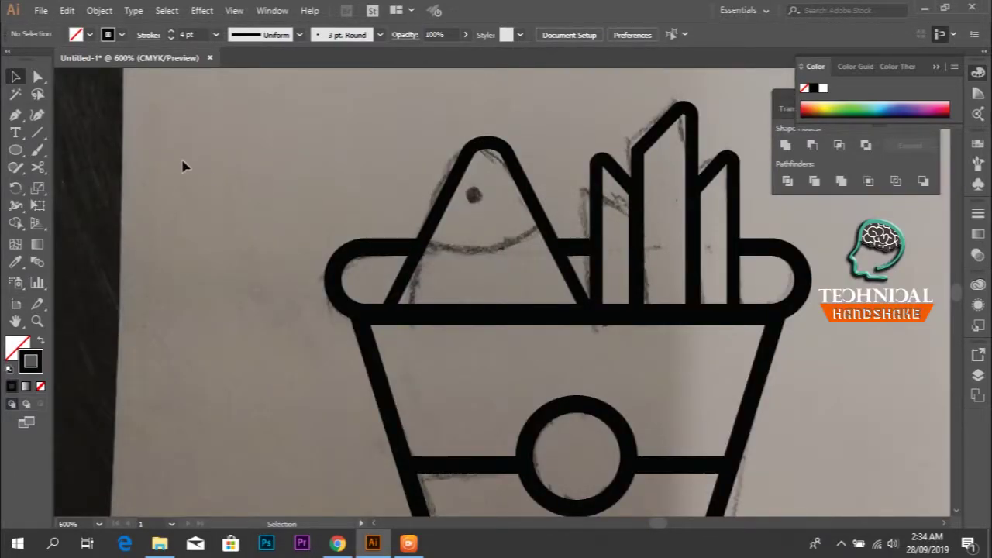
key("p")
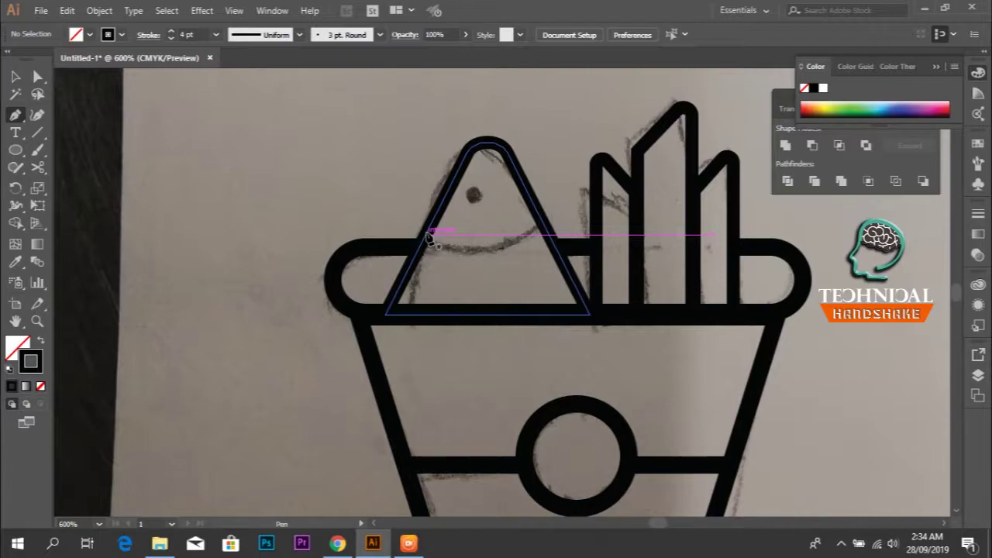
left_click(429, 228)
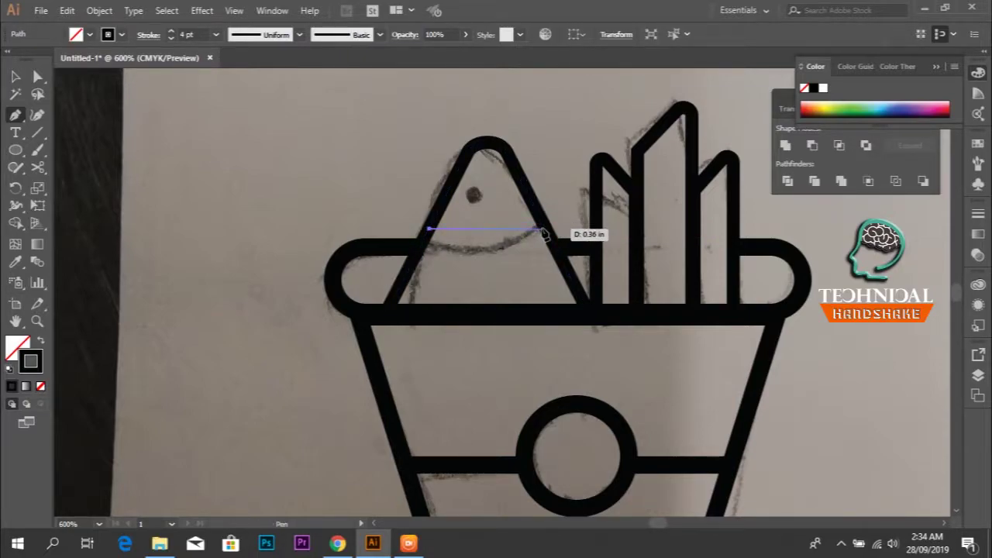
left_click_drag(541, 229, 611, 190)
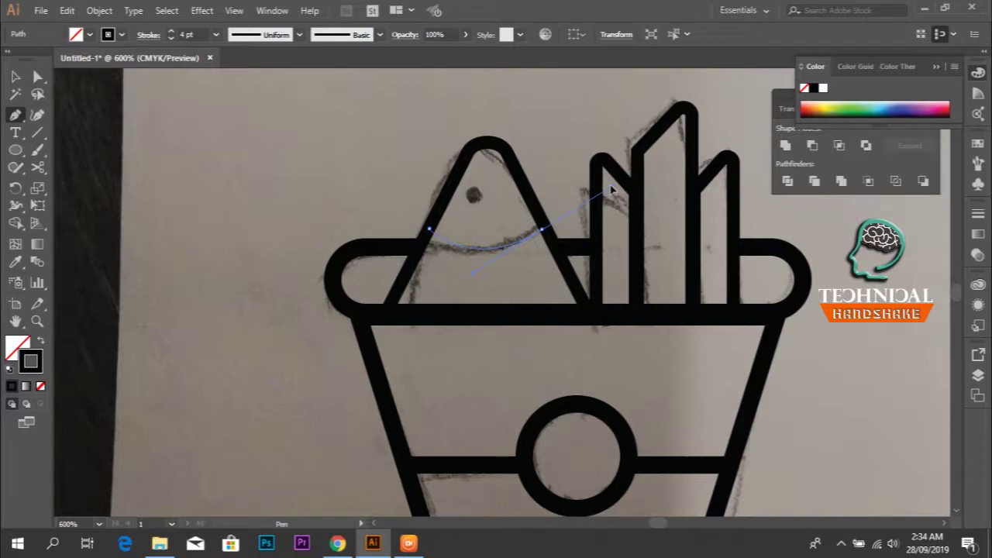
left_click_drag(612, 190, 612, 192)
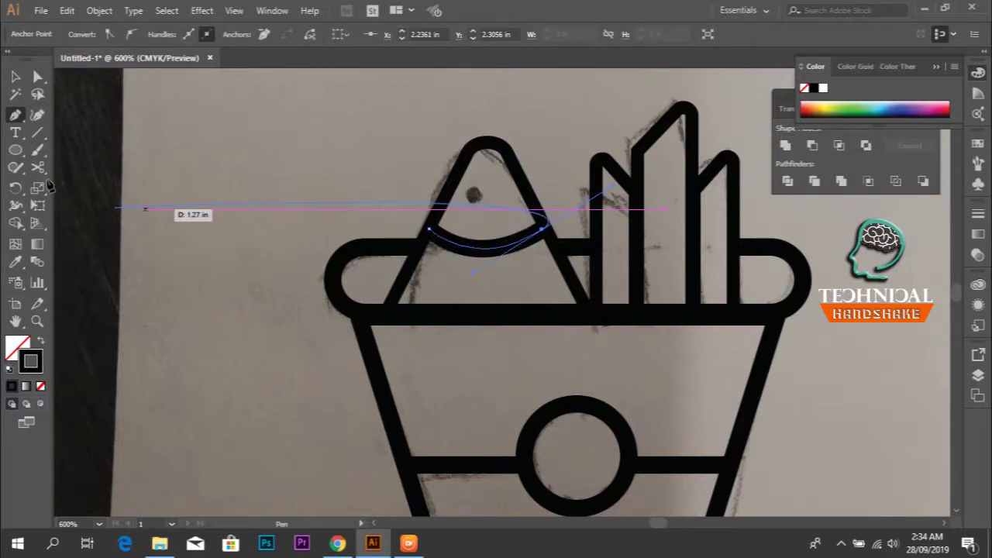
left_click(18, 152)
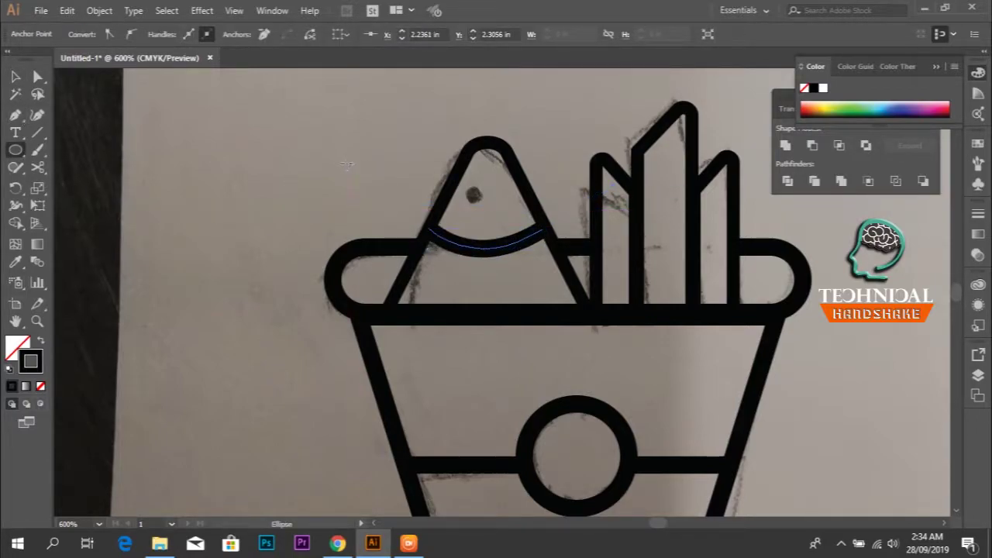
Draw a small circle for the fish's eye and shrink it slightly
left_click_drag(314, 149, 334, 168)
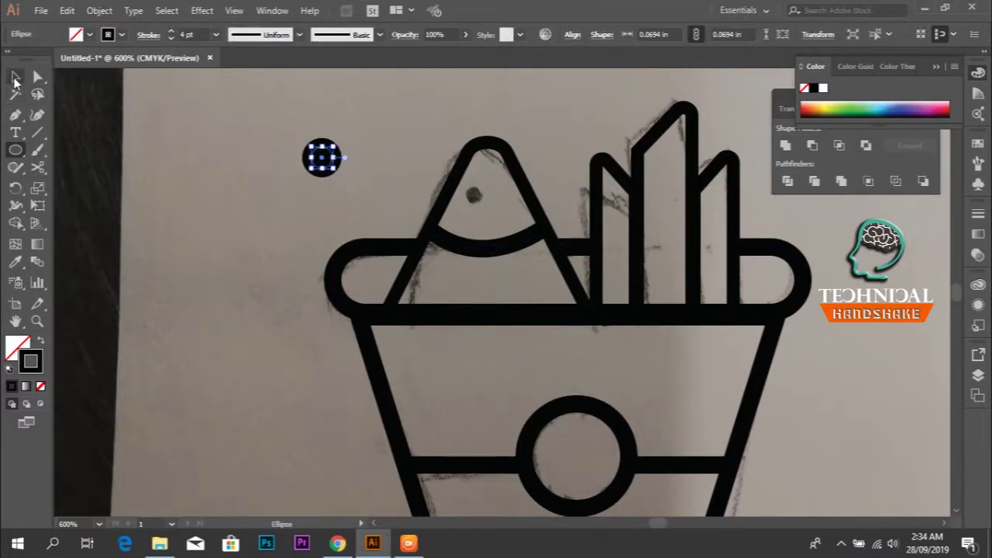
left_click(16, 75)
left_click_drag(334, 170, 330, 166)
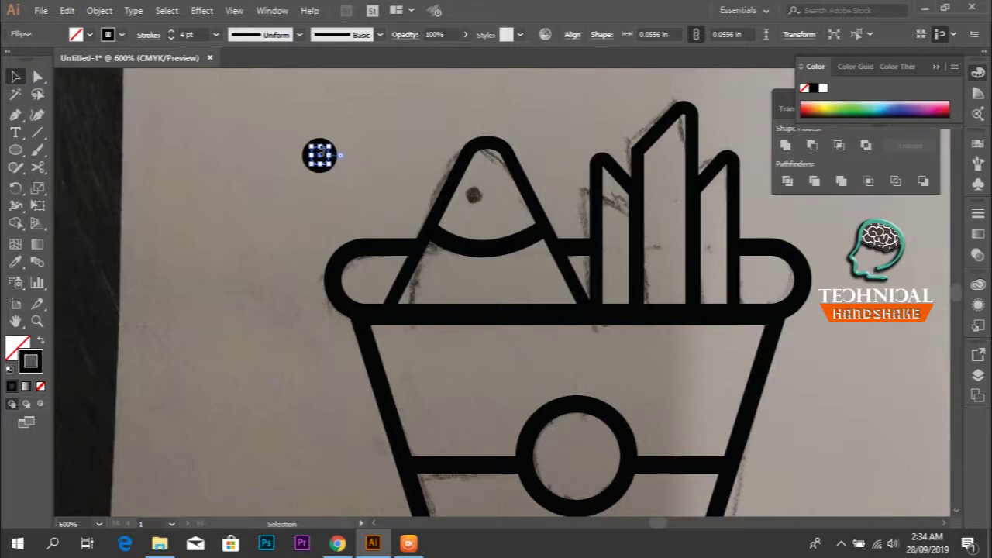
scroll(322, 157, "up", 3)
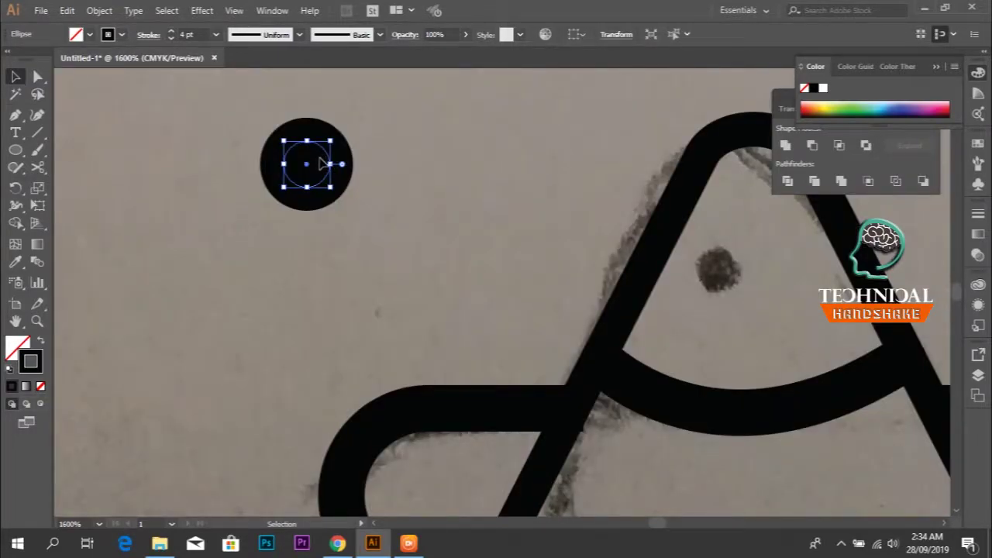
Move the eye circle onto the sketched eye dot inside the fish triangle
left_click(735, 286, "shift")
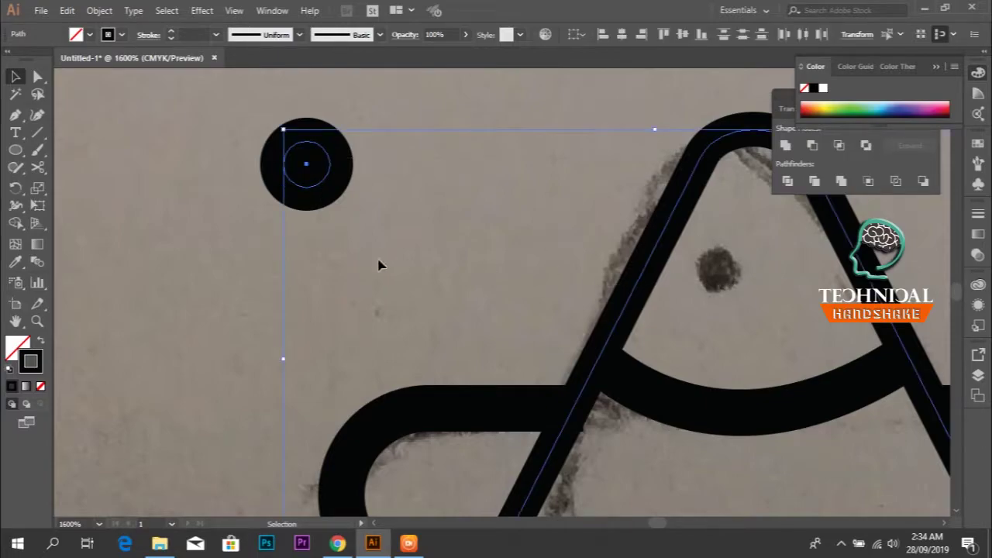
left_click(173, 256)
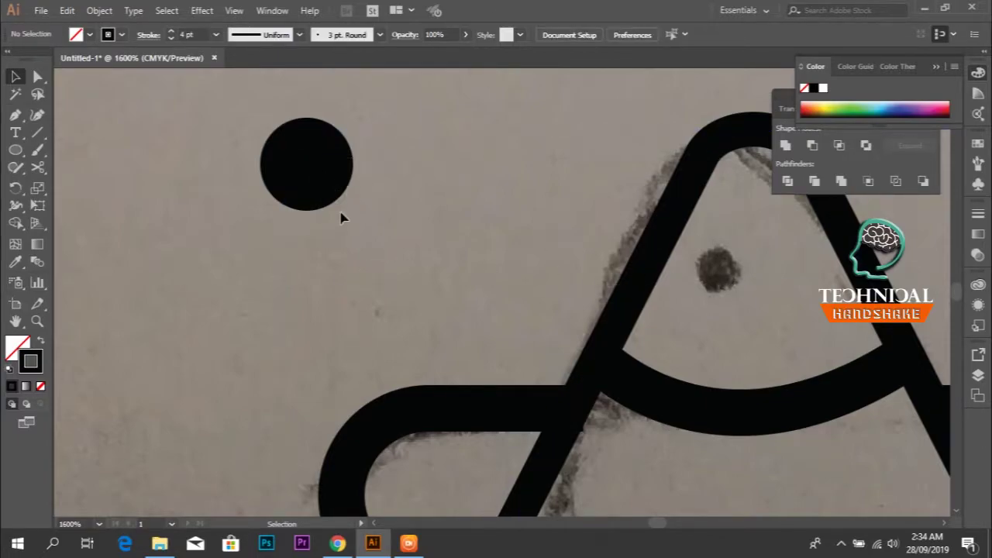
left_click_drag(309, 179, 297, 179)
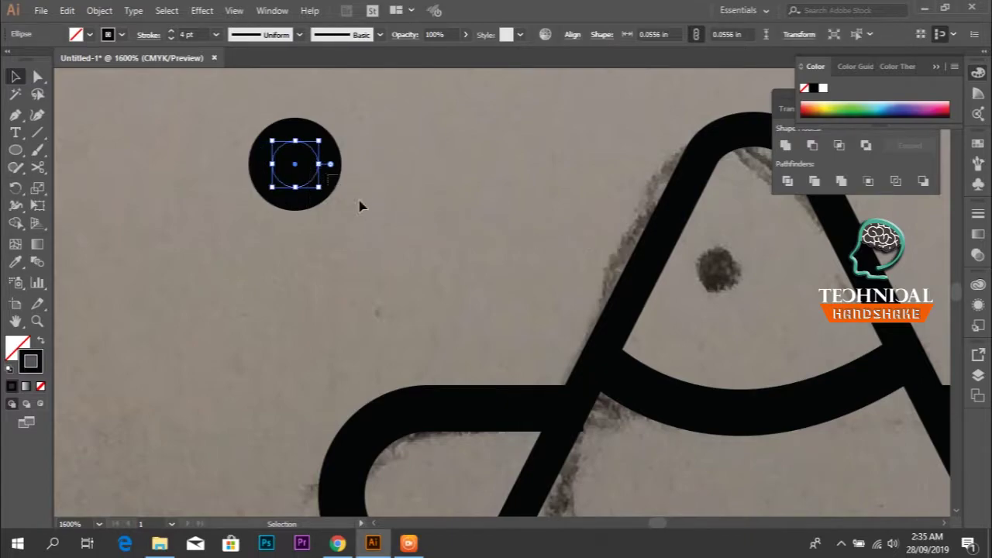
left_click(389, 223)
left_click(300, 171)
left_click_drag(314, 181, 753, 285)
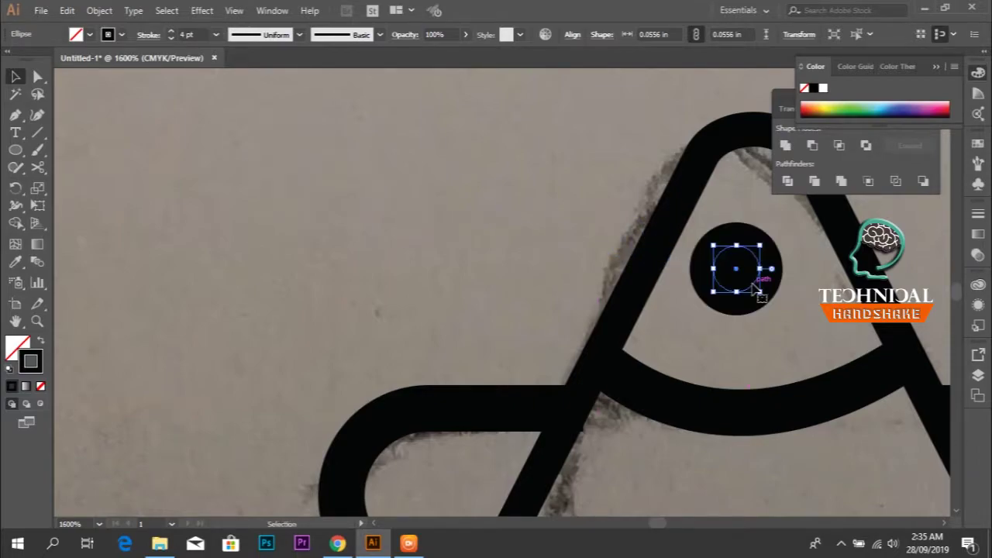
left_click(533, 253)
scroll(501, 243, "down", 5)
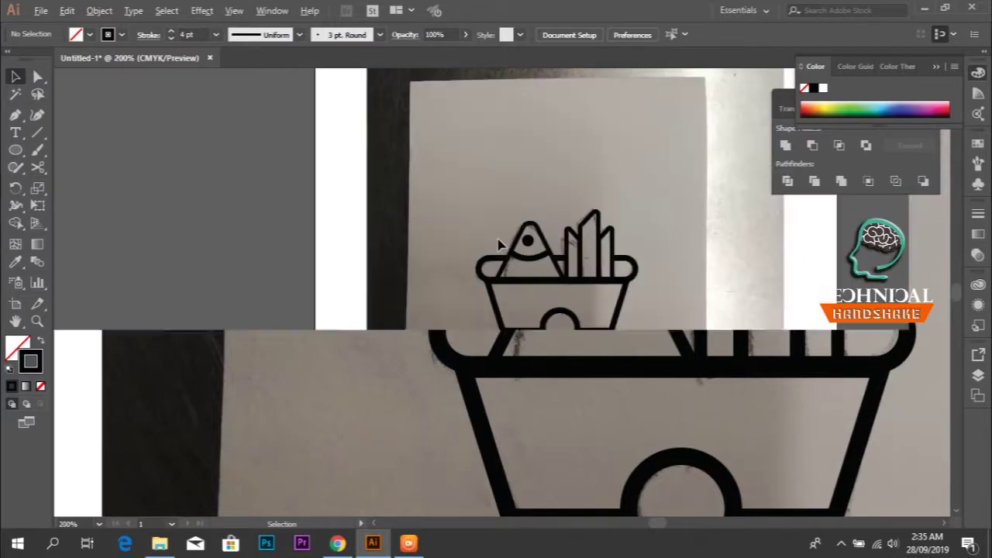
Move the reference sketch photo off to the left of the artboard and deselect it
scroll(502, 246, "down", 2)
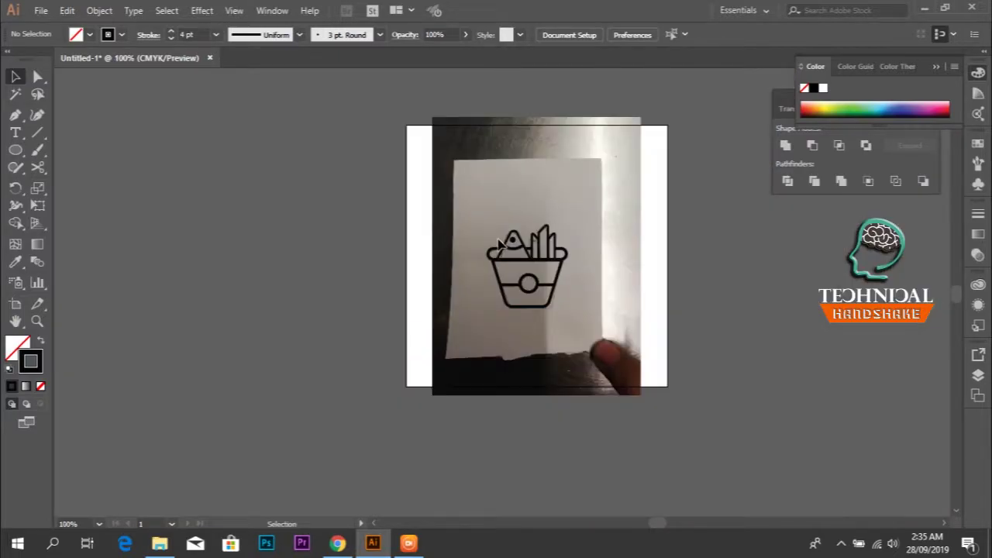
left_click(561, 263)
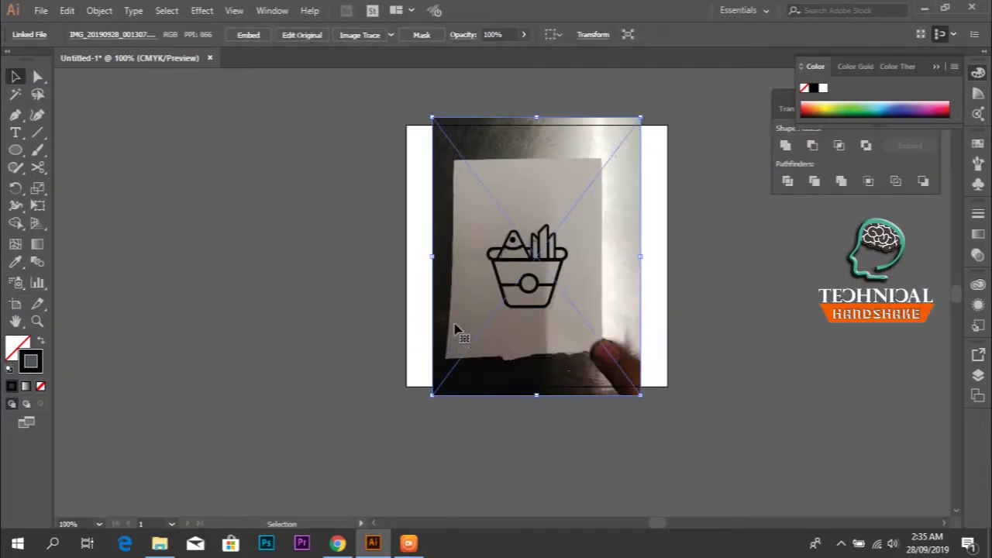
left_click_drag(449, 322, 186, 323)
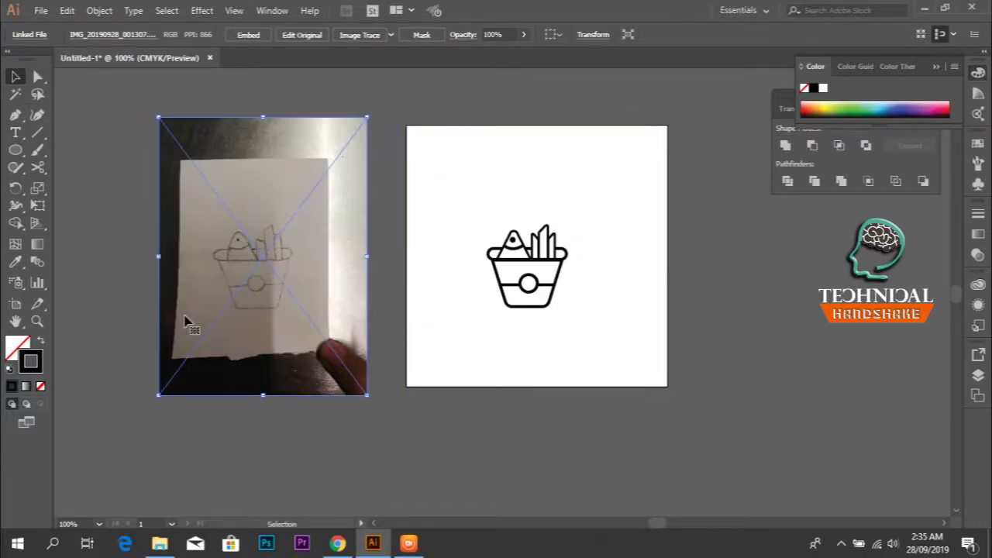
left_click(458, 197)
Select the whole bucket icon and scale it up
left_click_drag(604, 338, 605, 339)
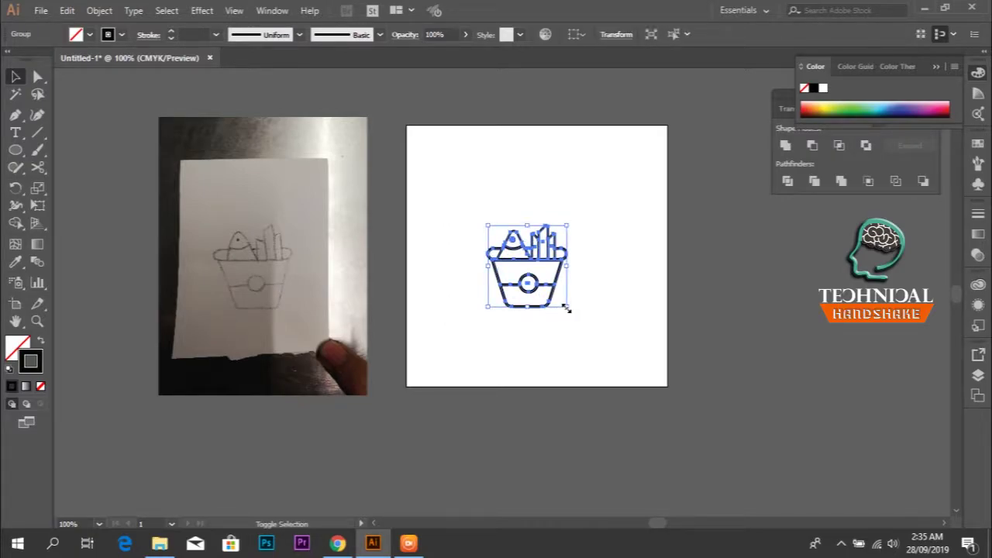
left_click_drag(567, 306, 643, 385)
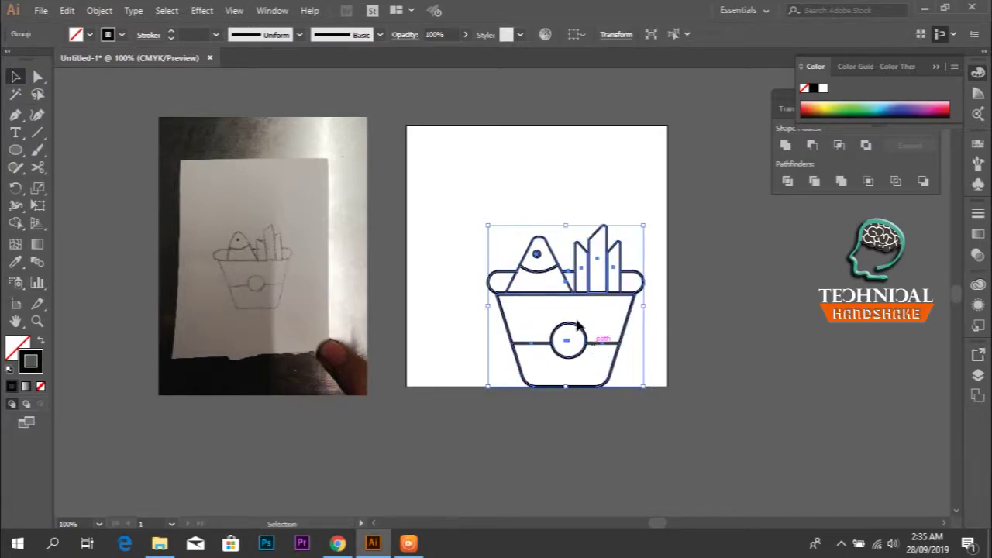
double_click(554, 293)
left_click(63, 78)
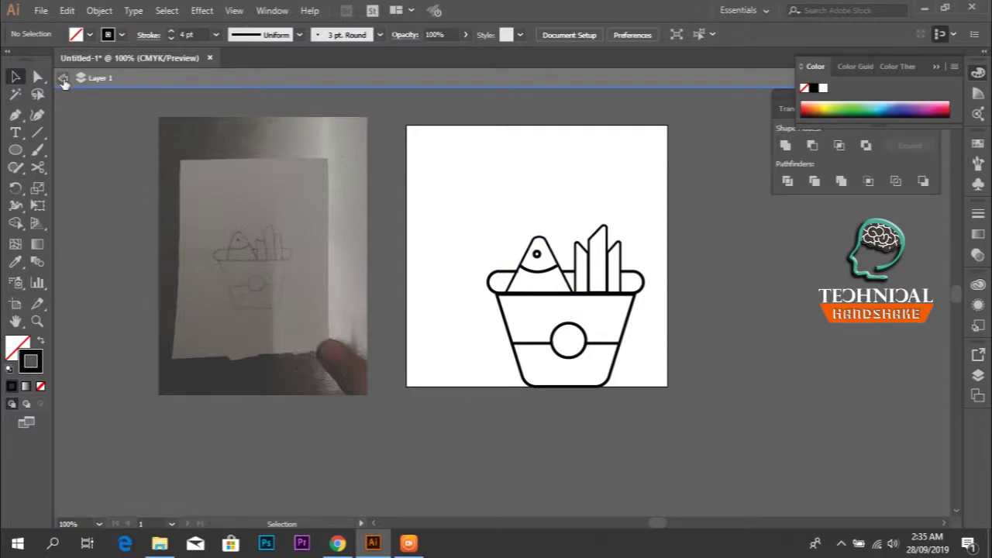
left_click(63, 78)
Move the enlarged icon to the artboard centre, nudging it slightly down
mouse_move(606, 292)
left_mouse_down()
mouse_move(570, 238)
mouse_move(583, 236)
left_mouse_up()
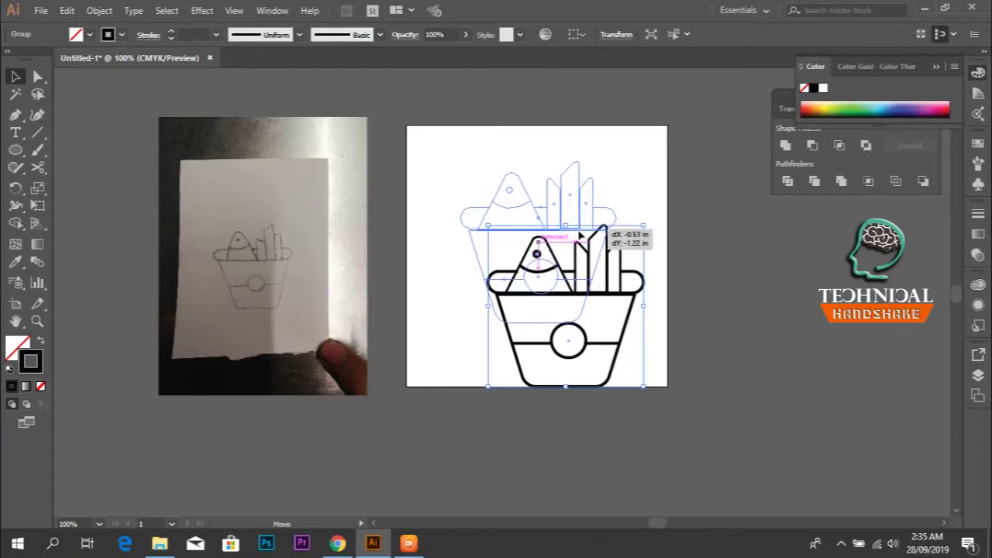
left_click_drag(583, 235, 584, 236)
left_click(672, 317)
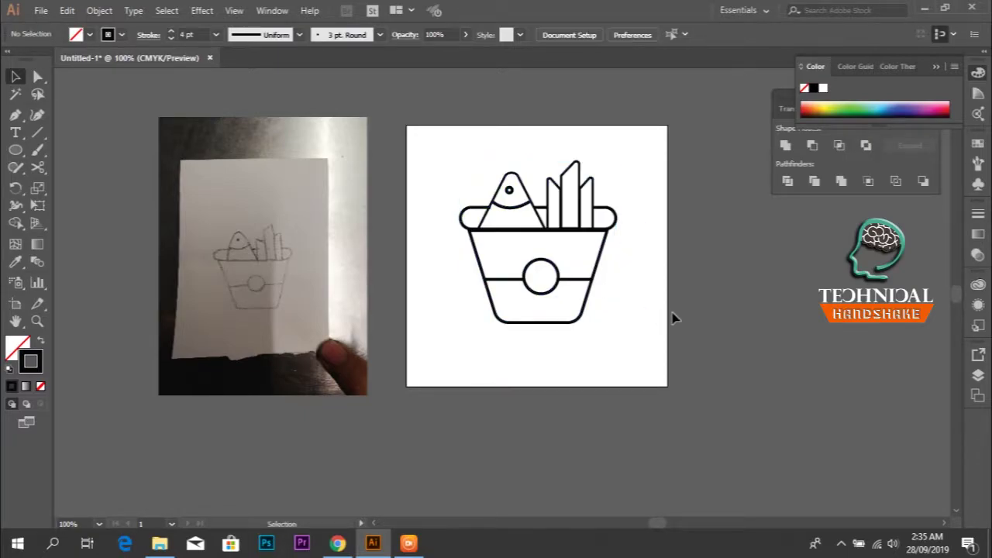
left_click(560, 234)
key("shift+Down")
key("shift+Down")
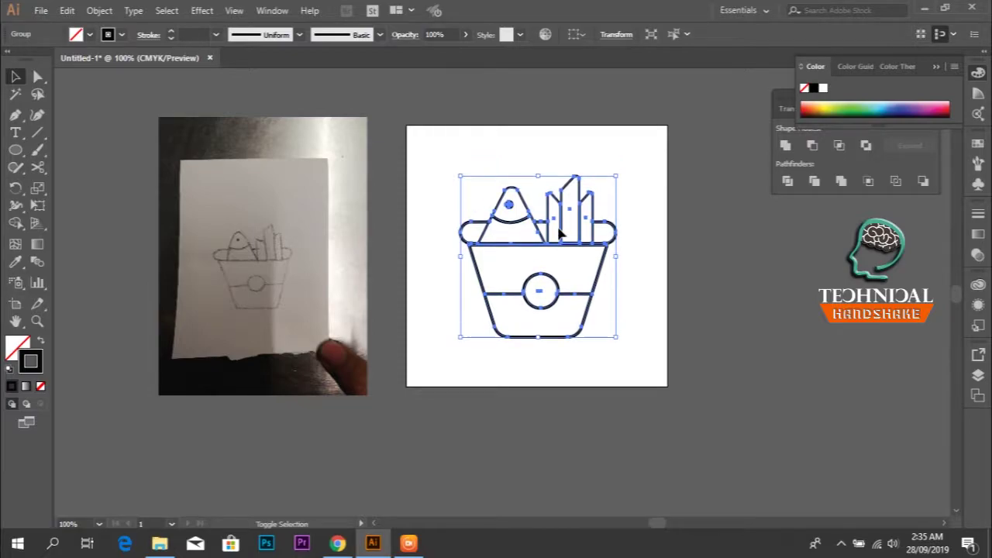
scroll(605, 273, "up", 2, "alt")
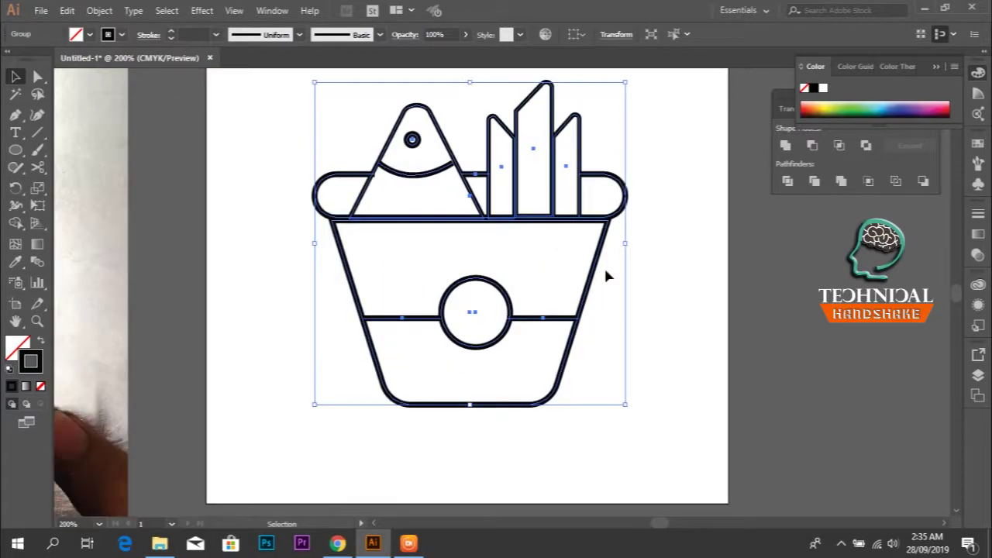
scroll(605, 272, "down", 1, "alt")
left_click(712, 281)
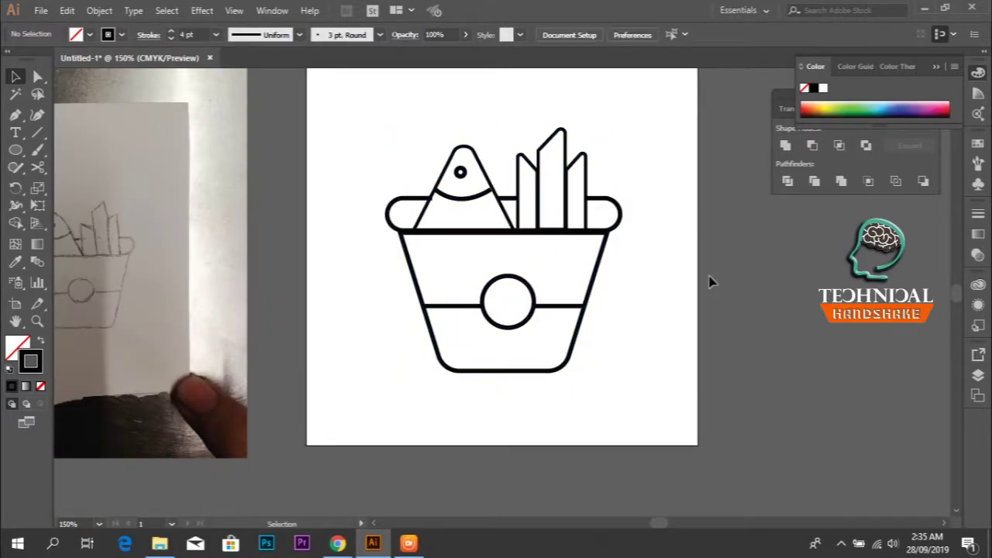
scroll(694, 272, "up", 1, "alt")
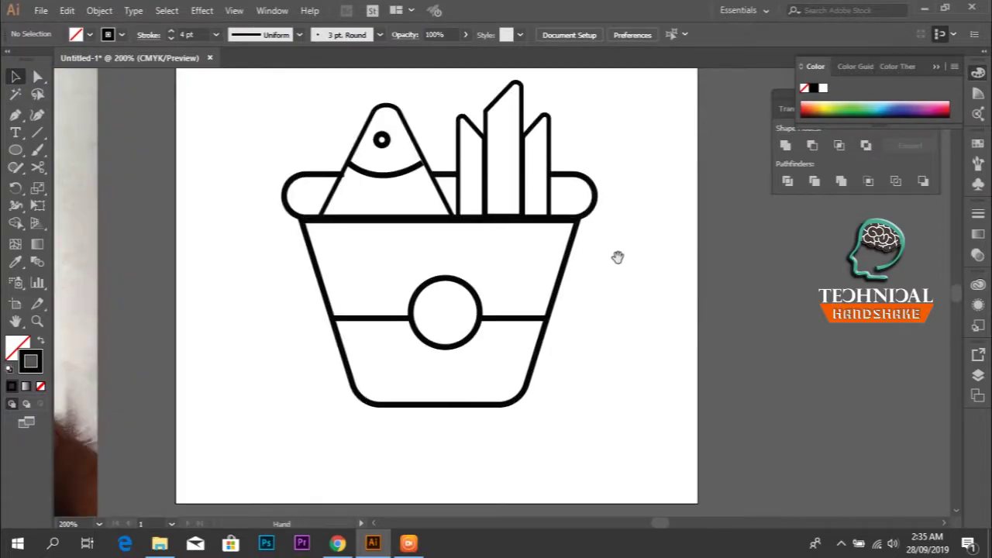
left_click_drag(615, 255, 643, 290)
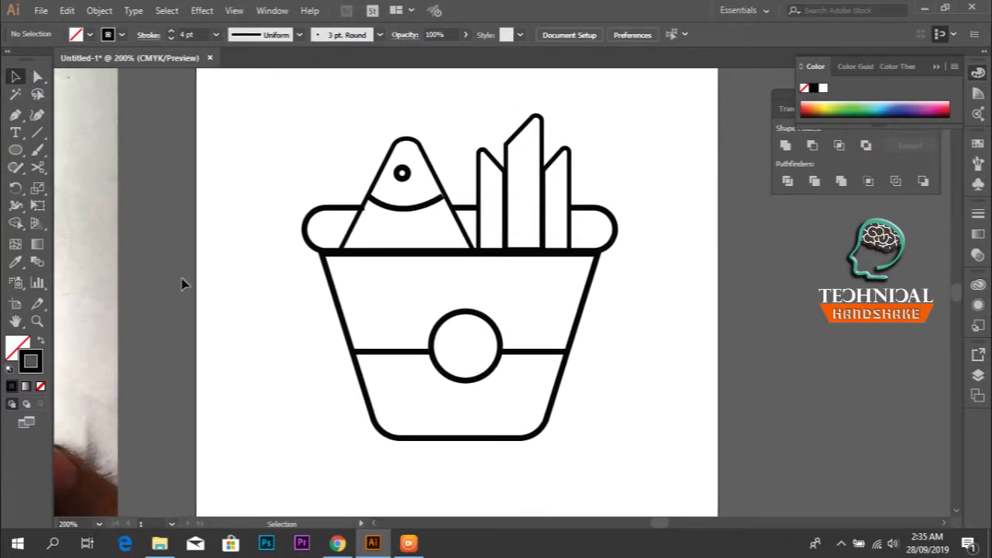
Delete the reference sketch photo
left_click(85, 274)
key("Delete")
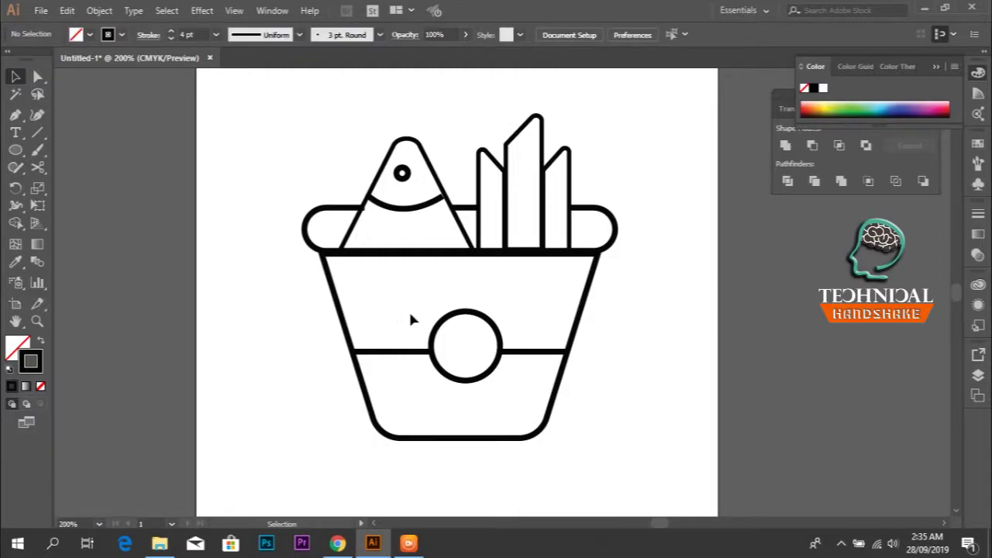
key("p")
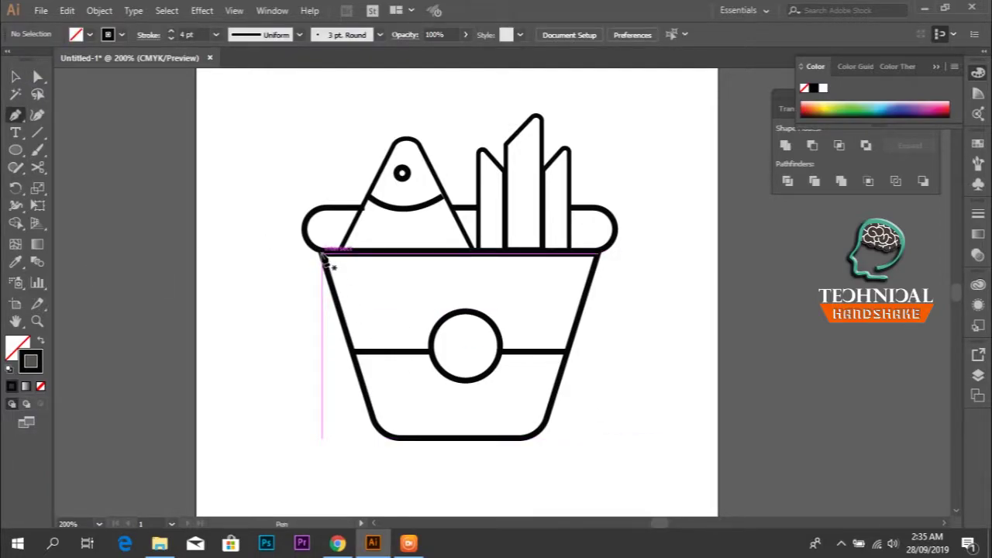
Pen the bucket outline across the rim, down the right side and around the bottom-right corner
left_click(323, 255)
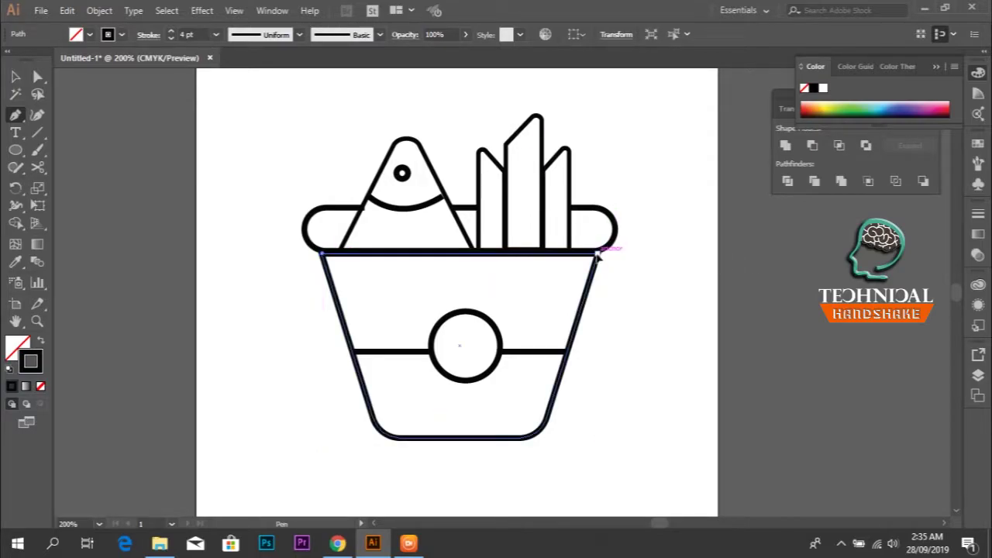
left_click(597, 256)
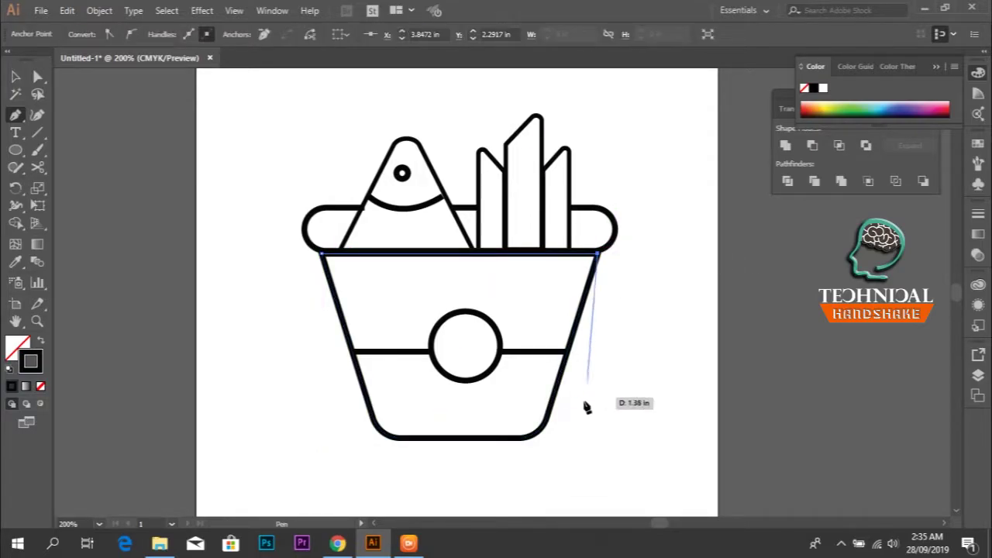
left_click(544, 415)
scroll(542, 461, "up", 2)
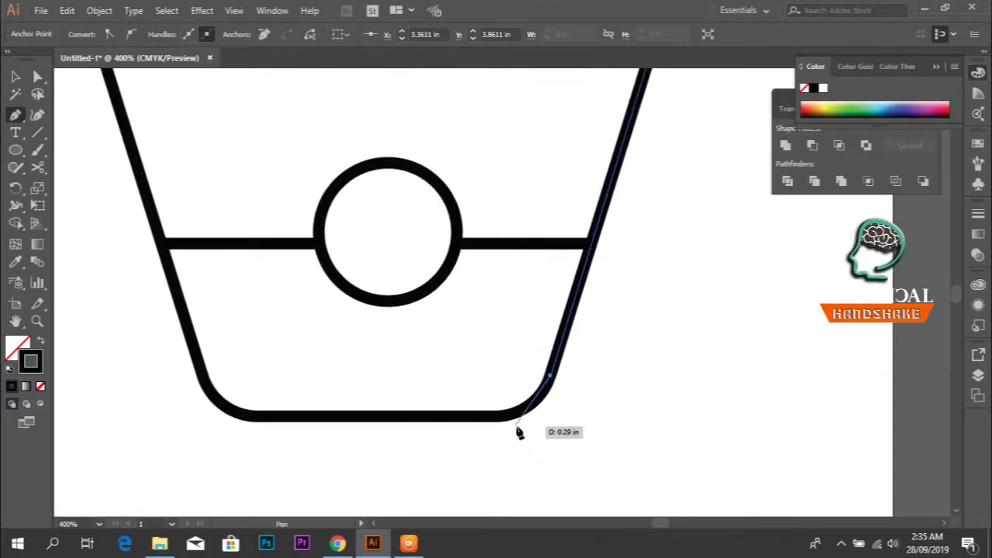
left_click_drag(501, 415, 469, 419)
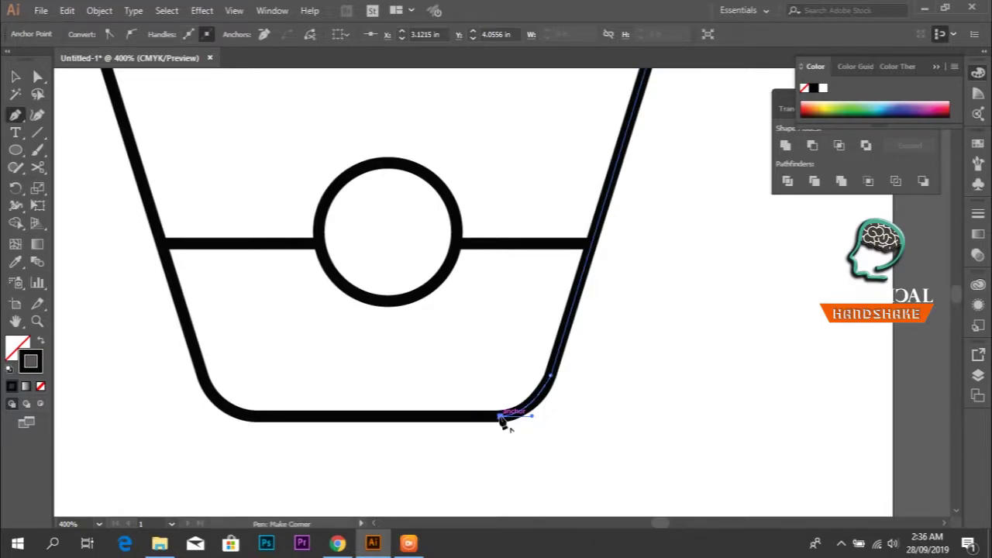
left_click(501, 417)
Continue the outline around the bottom-left corner and up the left side, closing the path
left_click(258, 417)
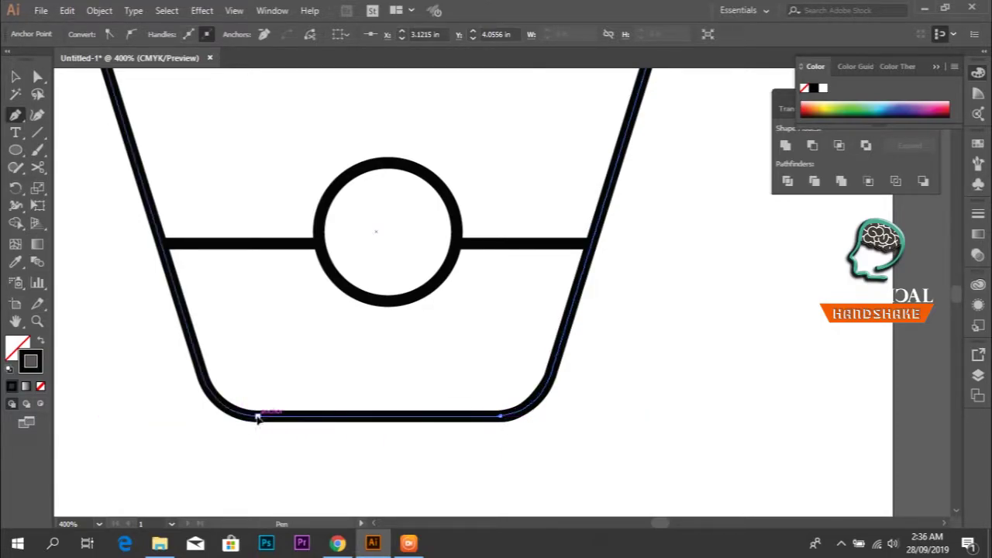
left_click_drag(258, 417, 188, 326)
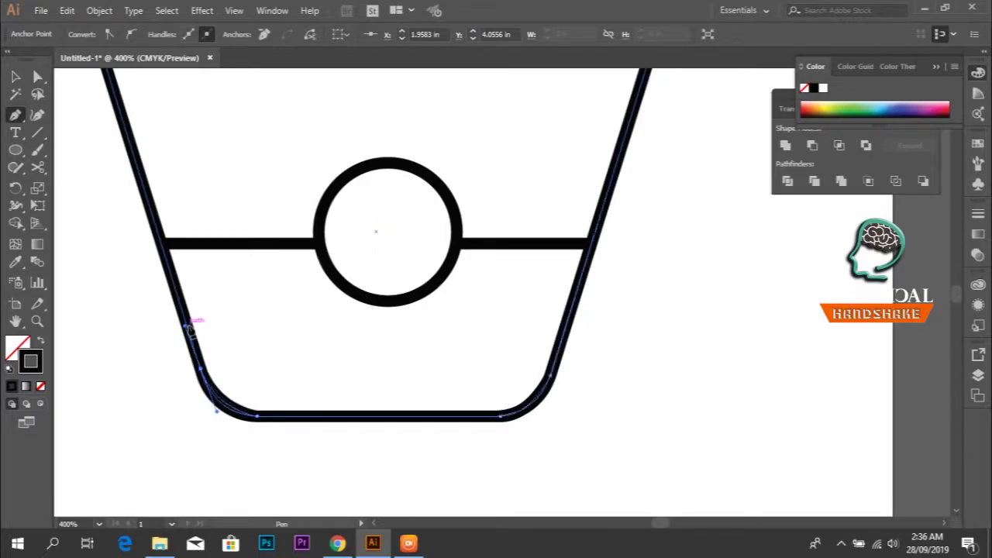
mouse_move(200, 364)
left_mouse_down()
mouse_move(196, 298)
mouse_move(333, 496)
left_mouse_up()
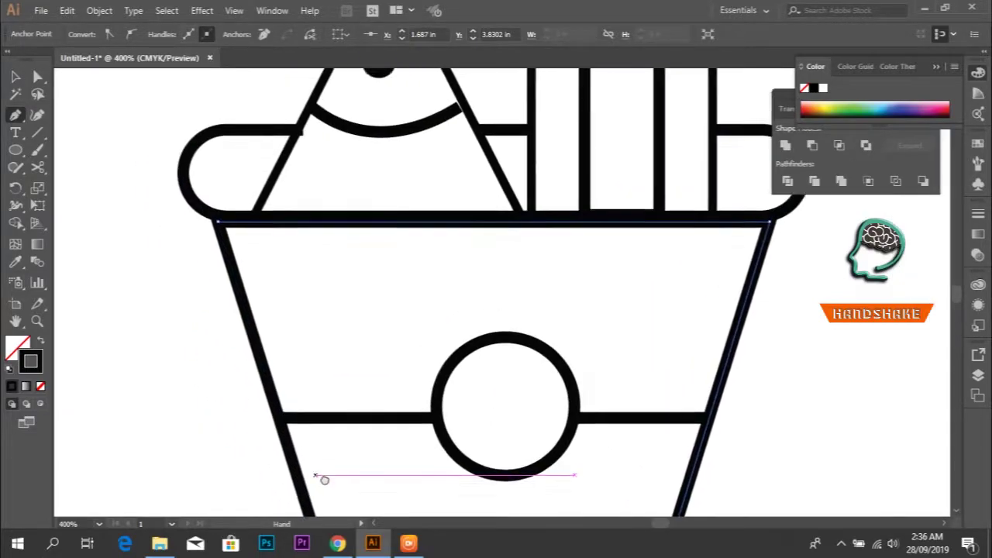
left_click(242, 260)
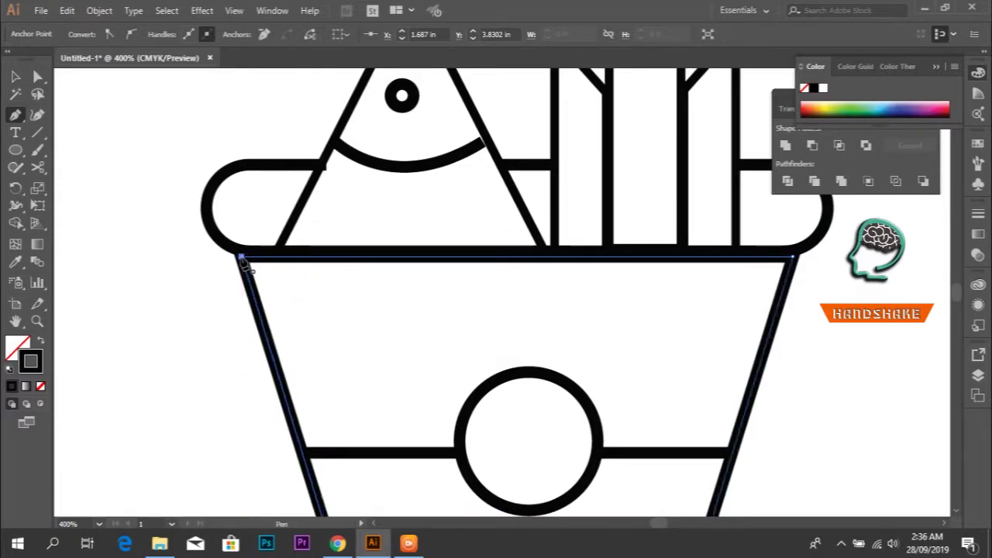
left_click(23, 348)
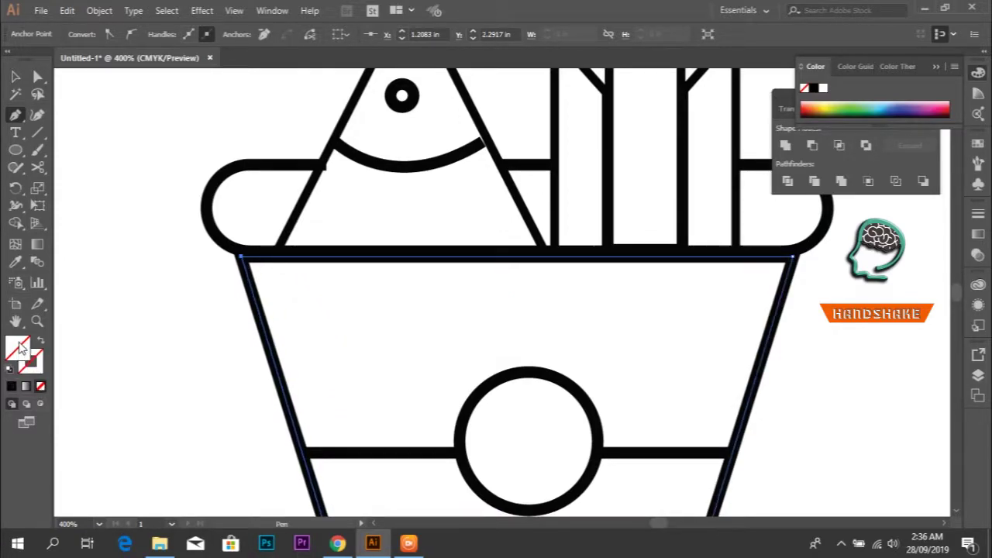
double_click(21, 349)
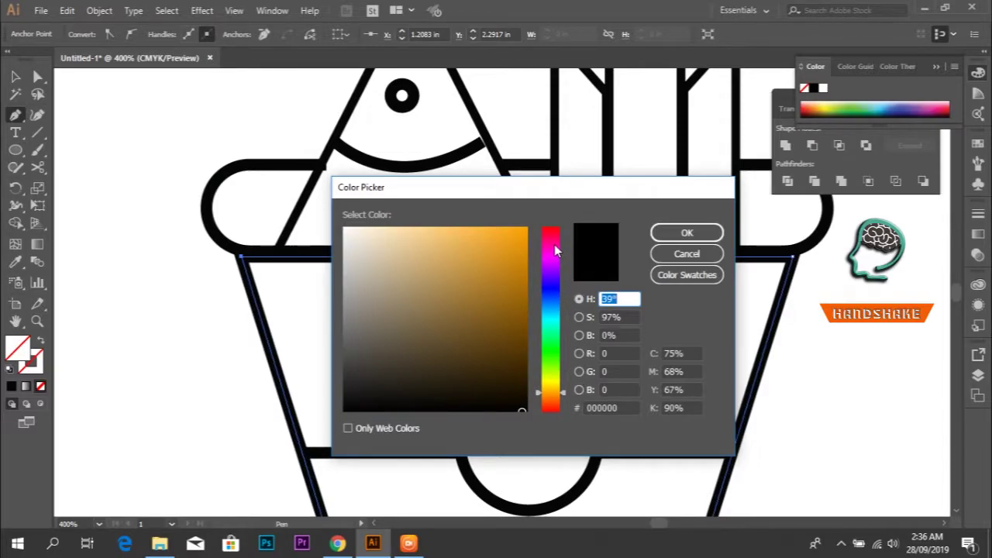
Fill the bucket body shape with a dark red around hue 355°
left_click_drag(554, 244, 556, 235)
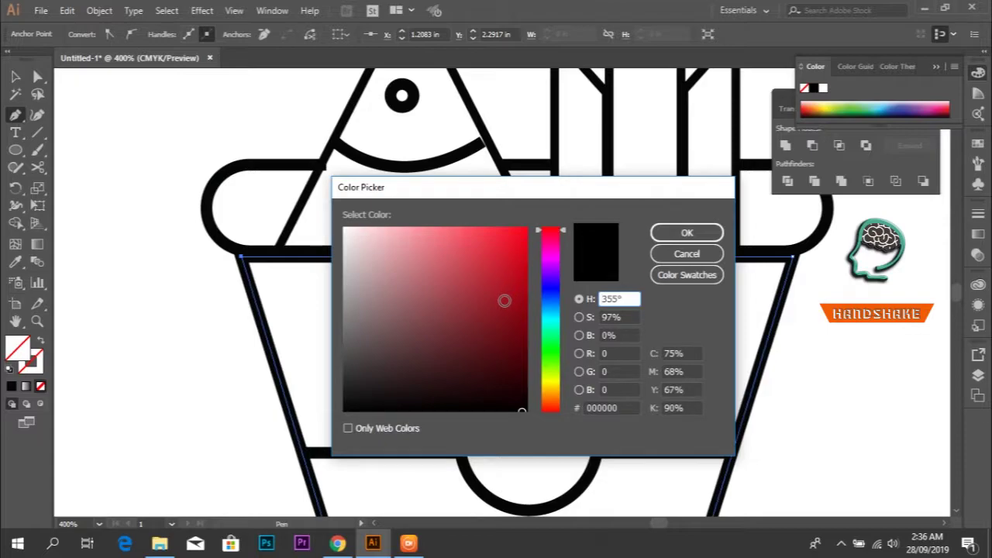
left_click(503, 300)
left_click(687, 232)
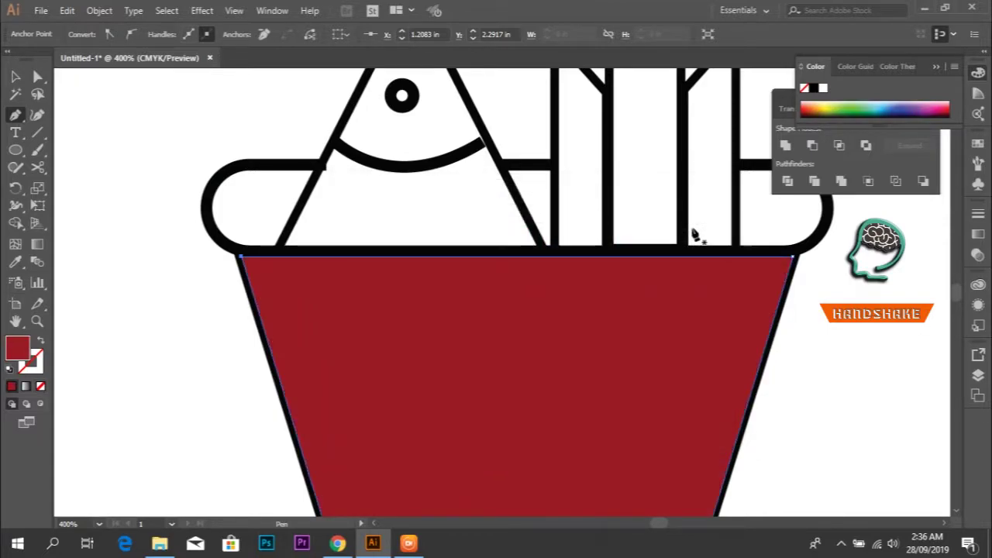
key("ctrl+shift+a")
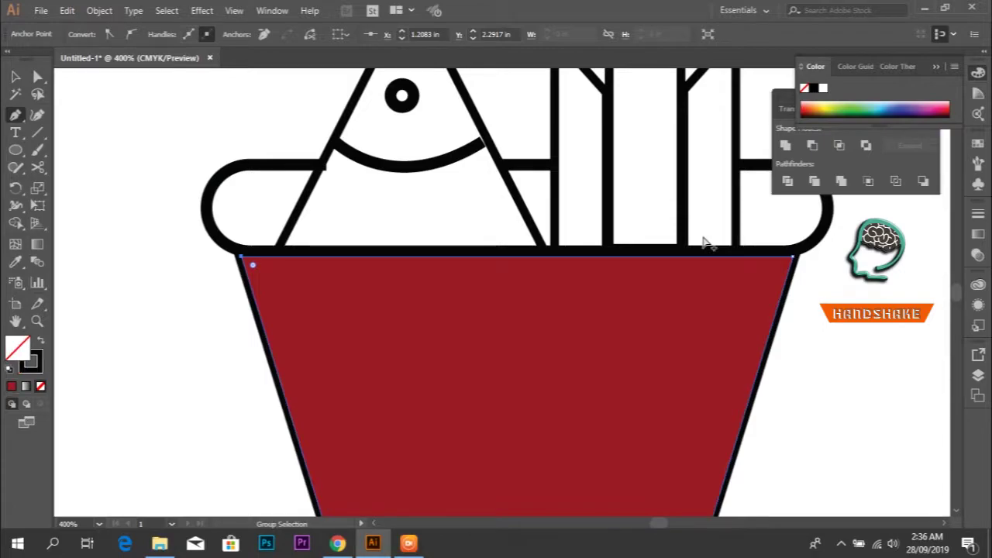
Select all the artwork, then deselect and pan to show the whole bucket
key("ctrl+a")
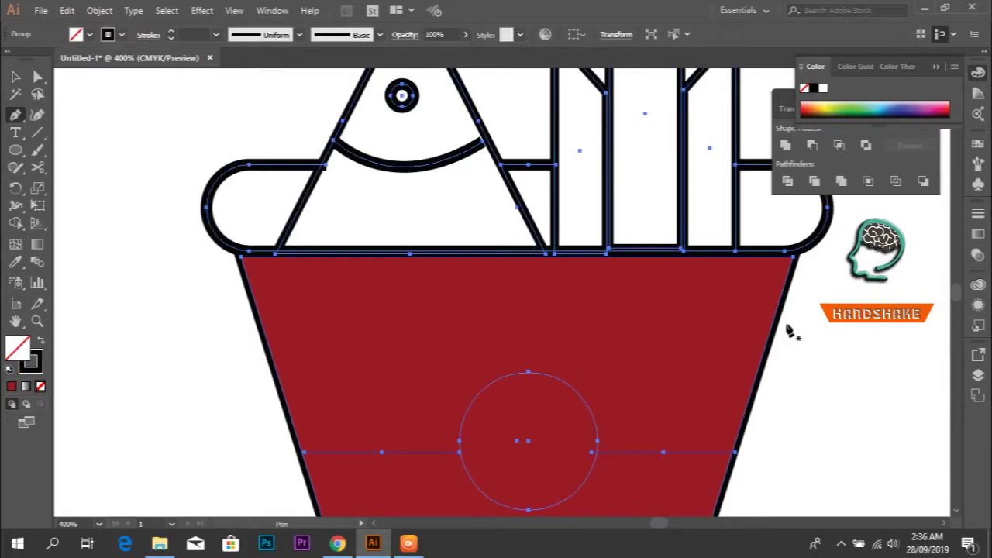
key("v")
left_click(794, 328)
scroll(797, 327, "down", 1)
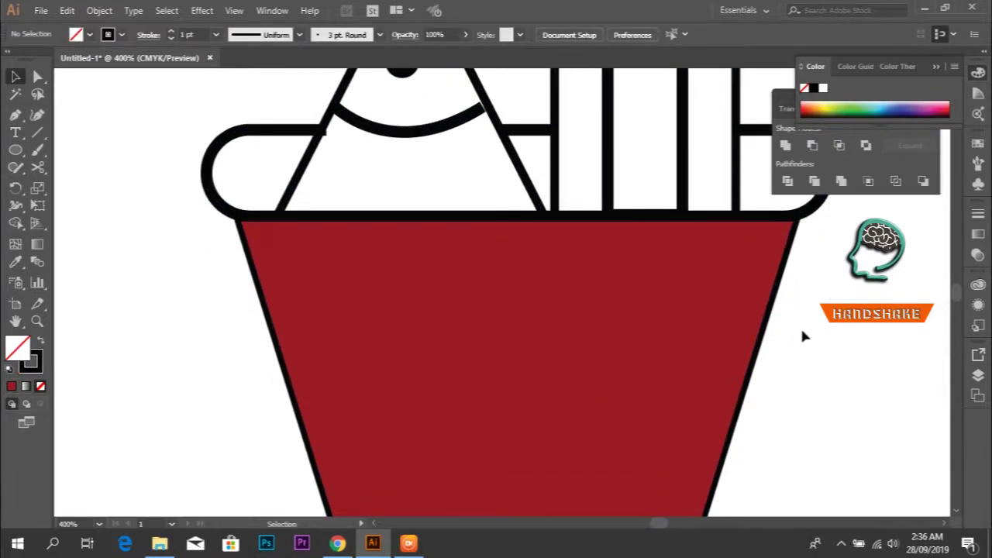
scroll(799, 326, "down", 2)
left_click_drag(819, 339, 694, 341)
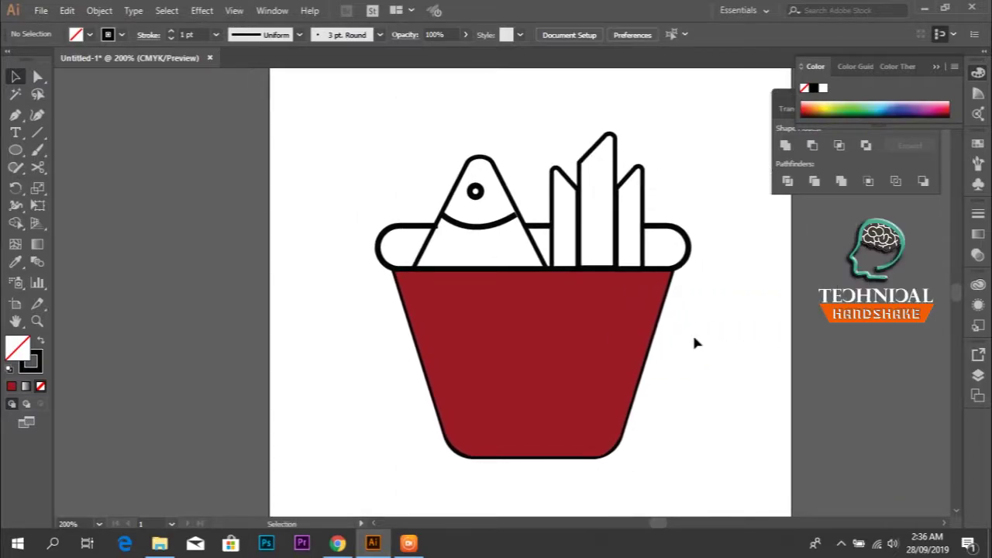
key("ctrl")
Expand Layer 1 in the Layers panel to show its Path and Group
left_click(976, 376)
left_click(834, 371)
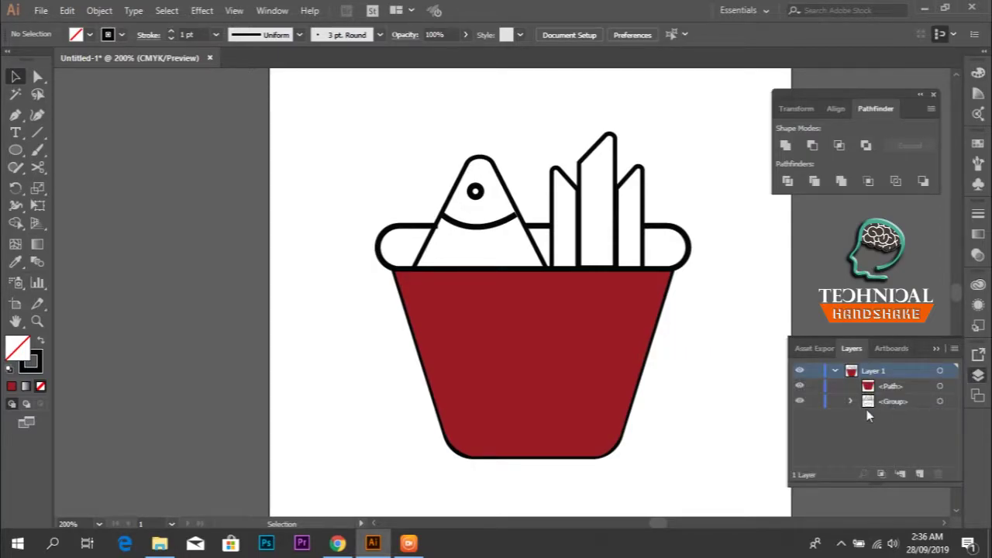
left_click(850, 400)
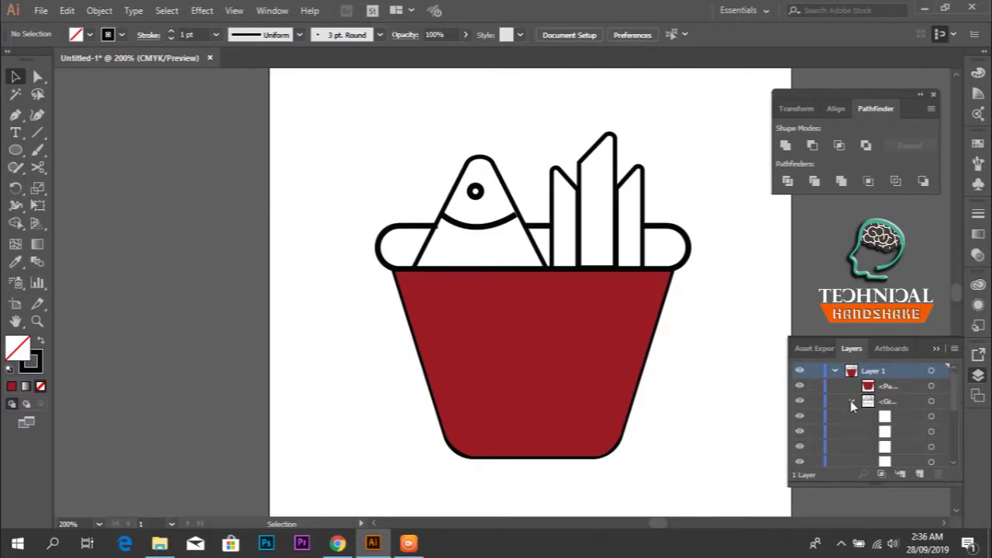
left_click(850, 400)
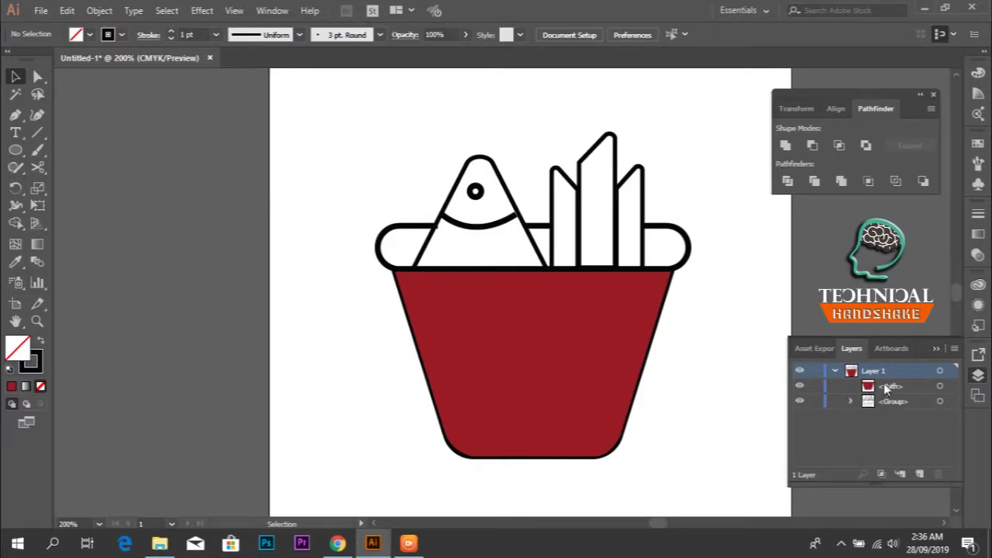
left_click(895, 388)
left_click(835, 371)
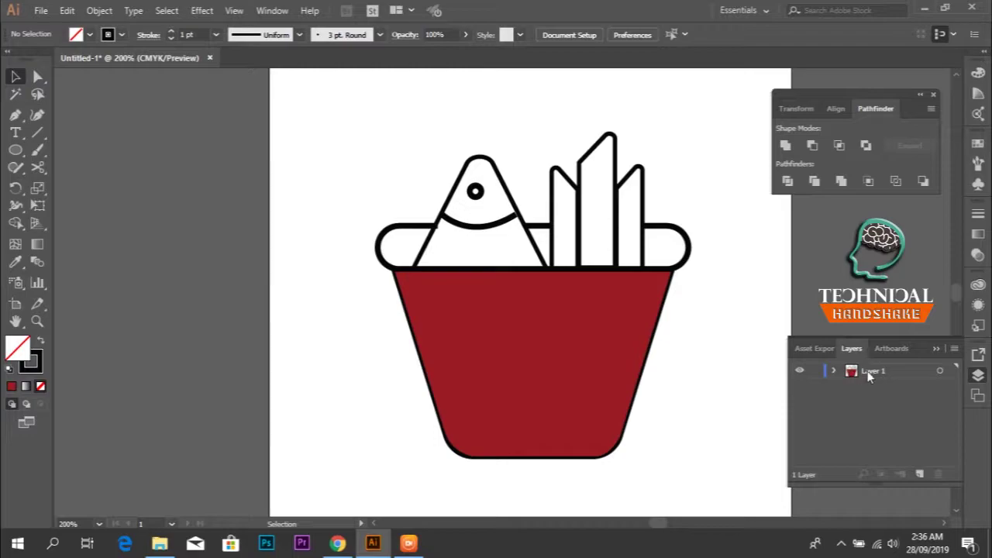
left_click(835, 372)
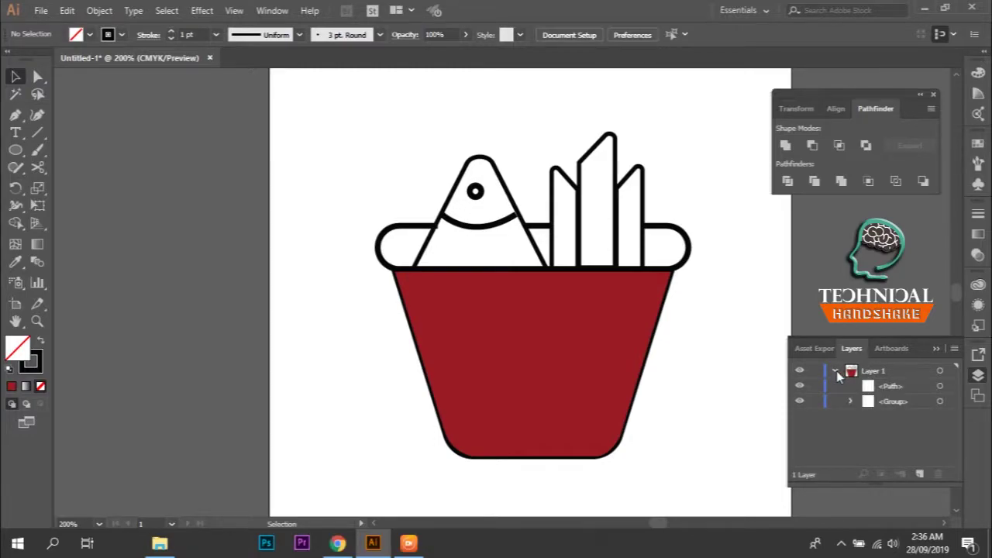
Restack the red bucket Path below the Group, then select the red fill on canvas
left_click(873, 385)
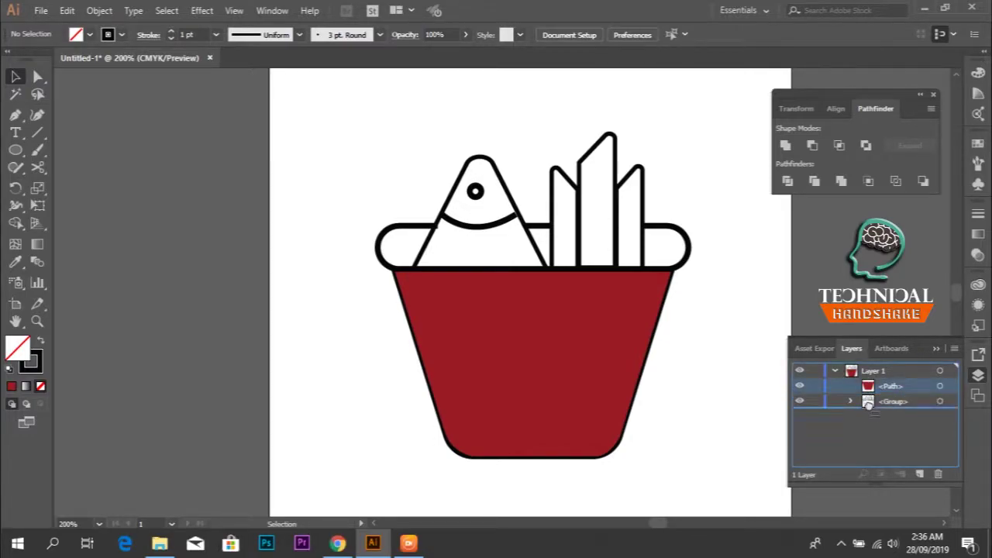
left_click_drag(869, 387, 869, 409)
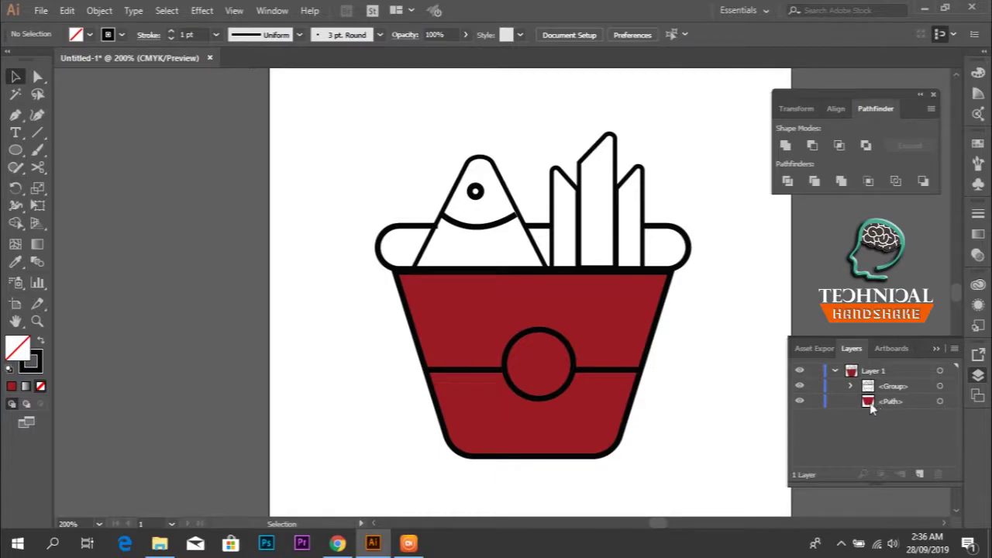
left_click(851, 386)
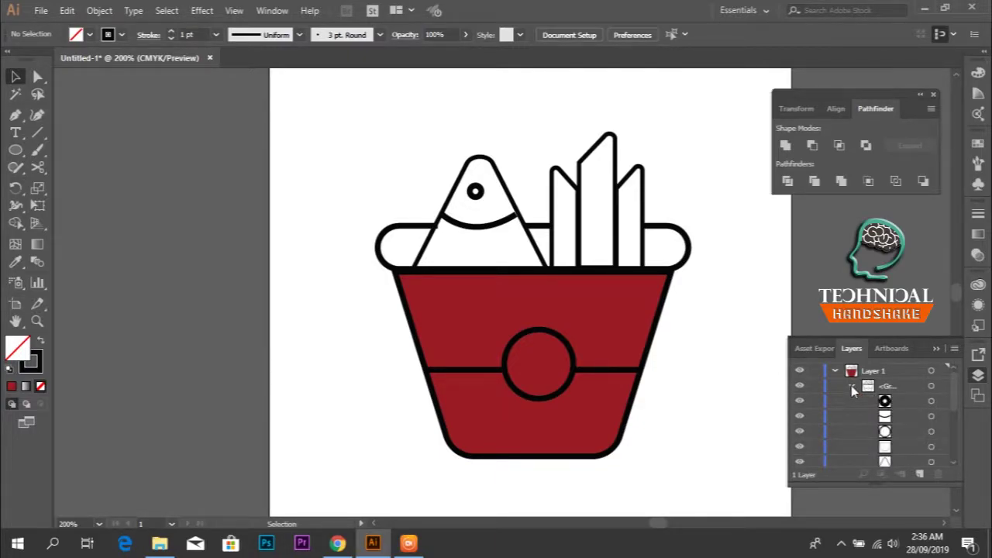
left_click(851, 386)
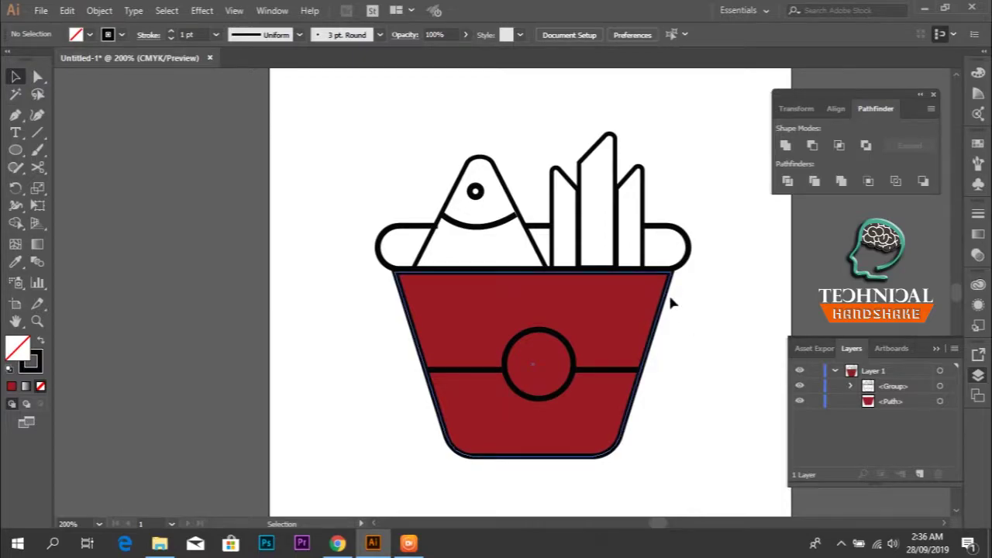
left_click(616, 335)
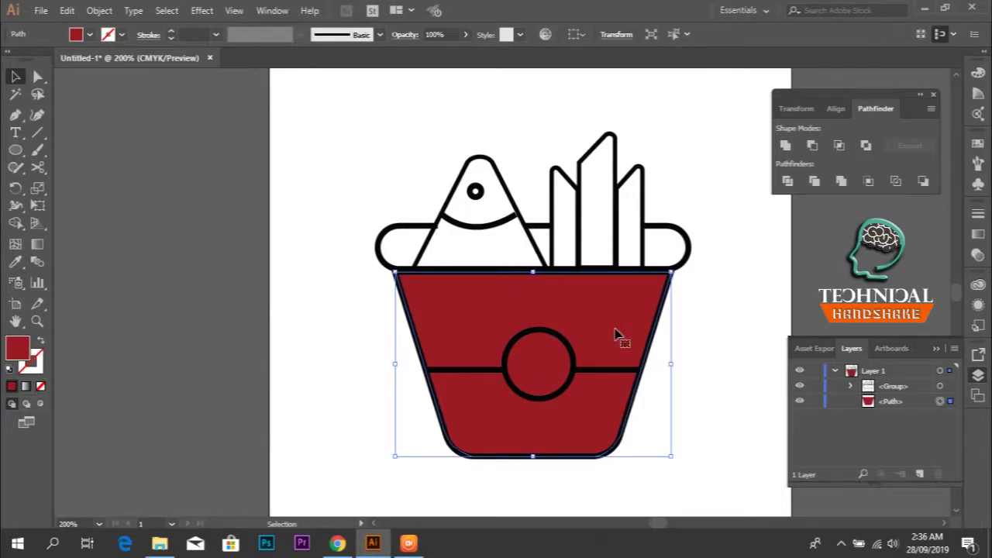
Duplicate the red bucket shape slightly lower and give the lower copy a near-white fill
left_click_drag(604, 328, 605, 335)
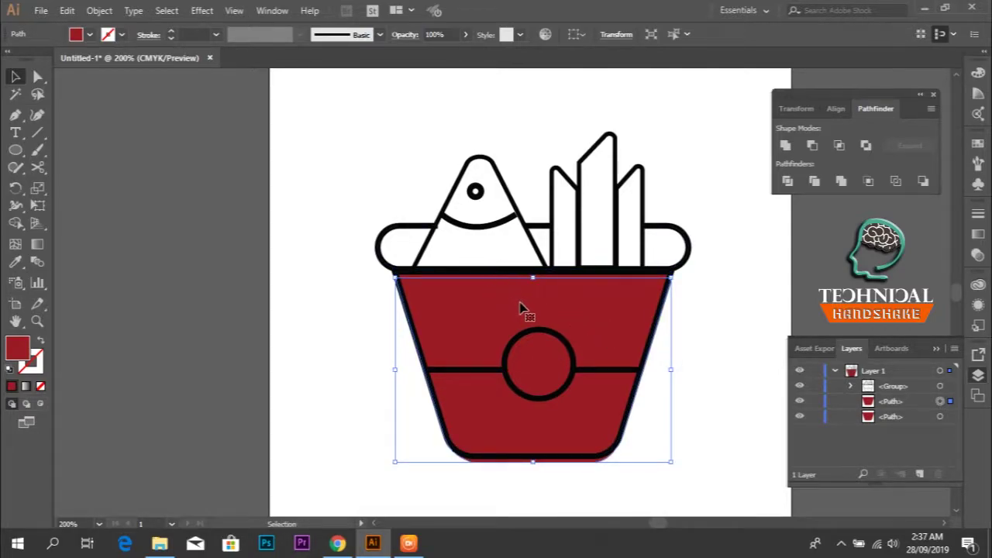
scroll(526, 300, "up", 1)
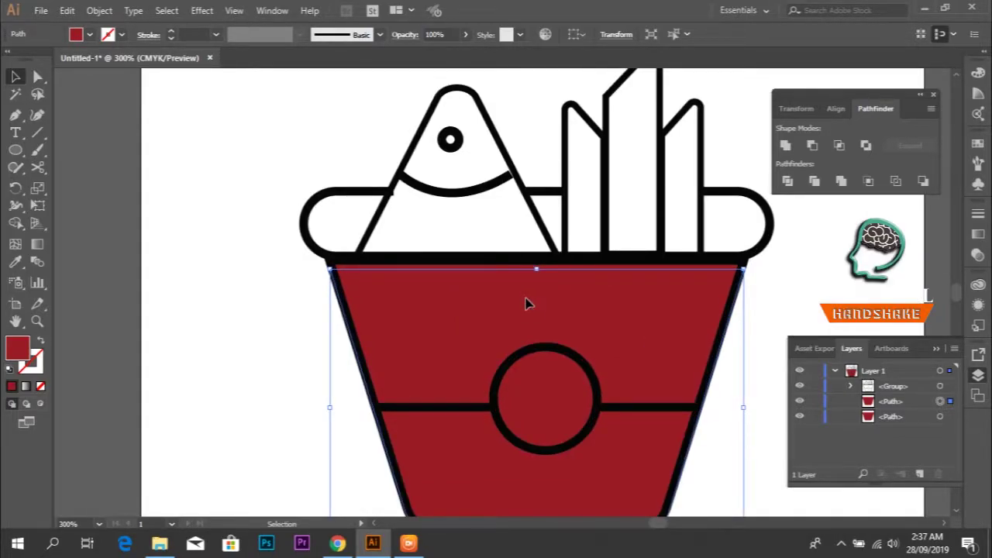
left_click_drag(526, 303, 526, 306)
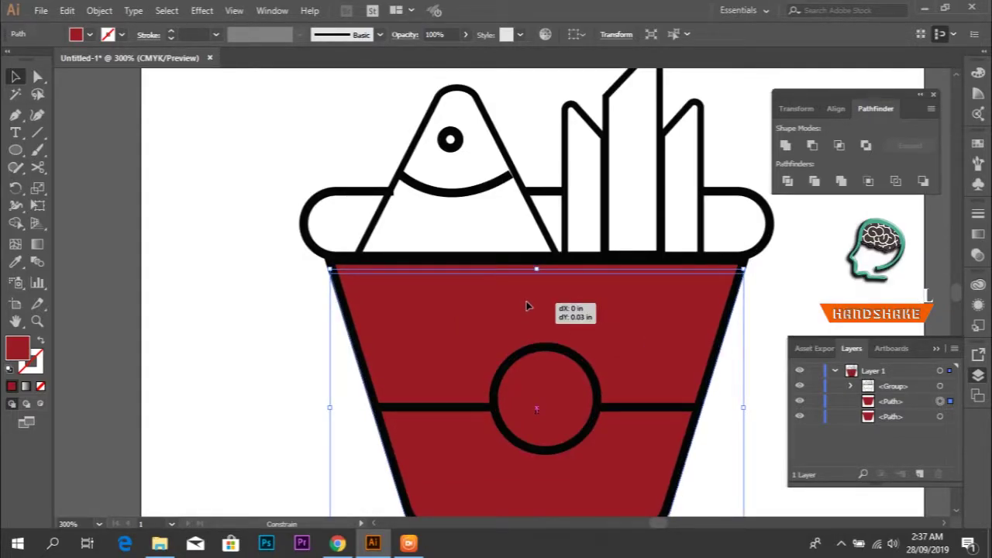
left_click(500, 269)
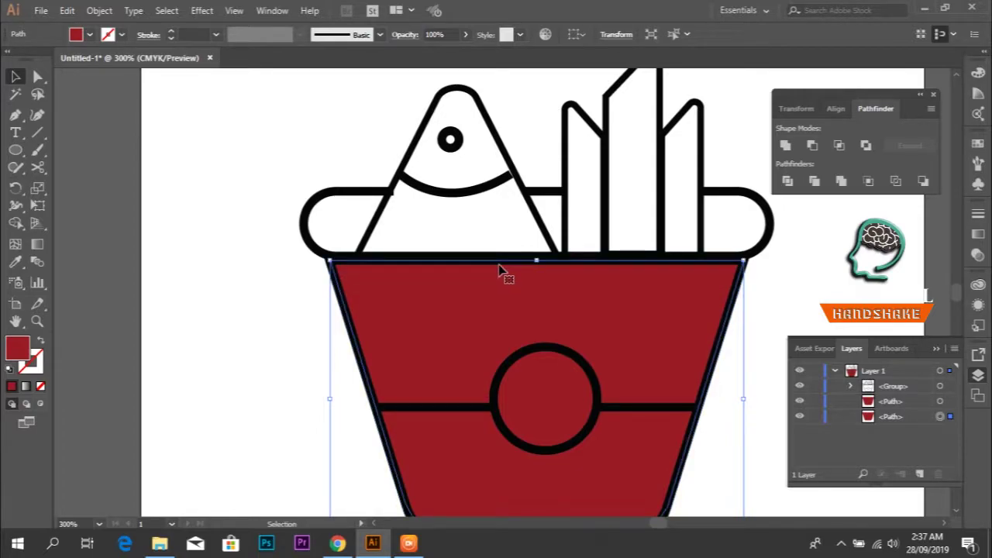
double_click(19, 352)
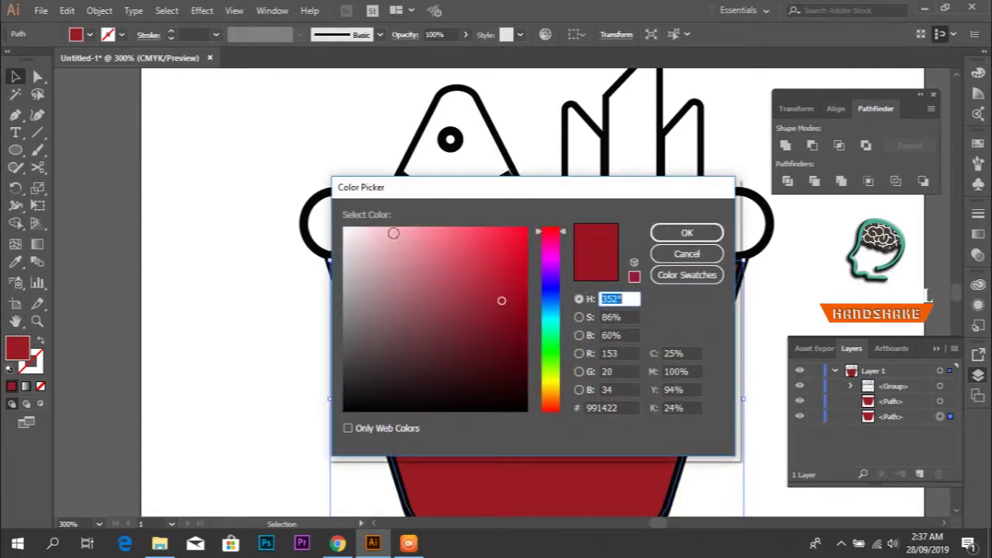
left_click(344, 230)
Apply the white fill, then Divide the overlapping red and white bucket shapes and ungroup them
left_click(687, 233)
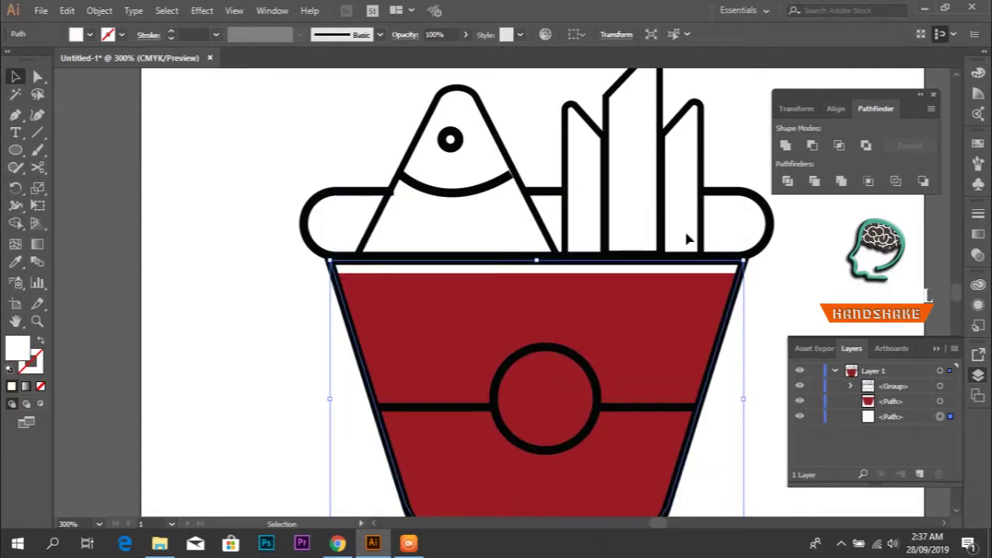
key("ctrl+minus")
key("ctrl+minus")
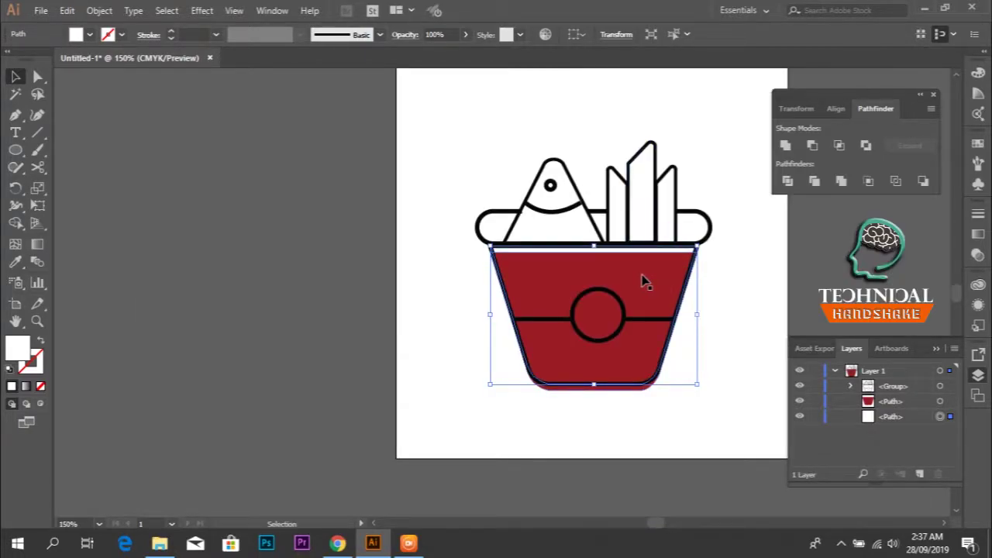
left_click(651, 317, "shift")
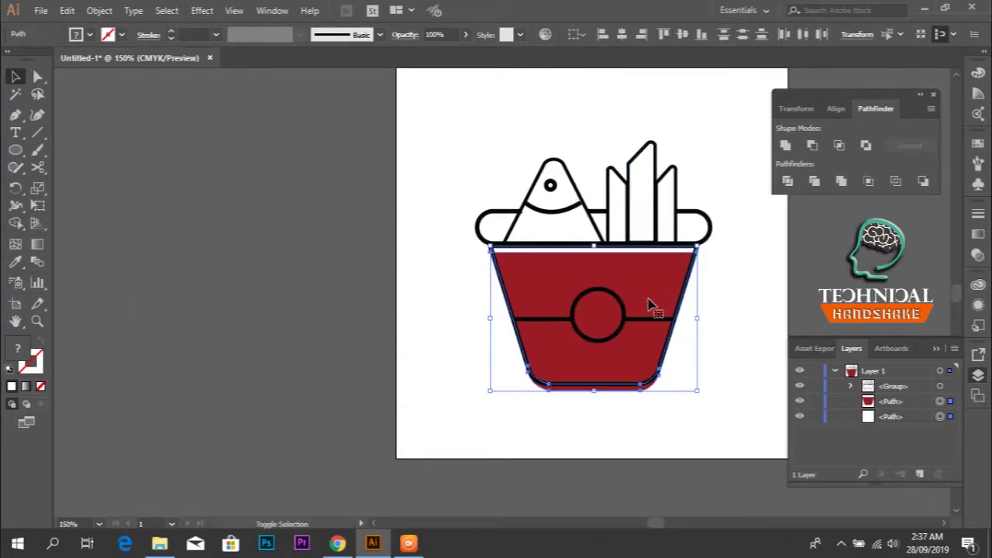
left_click(787, 181)
right_click(612, 267)
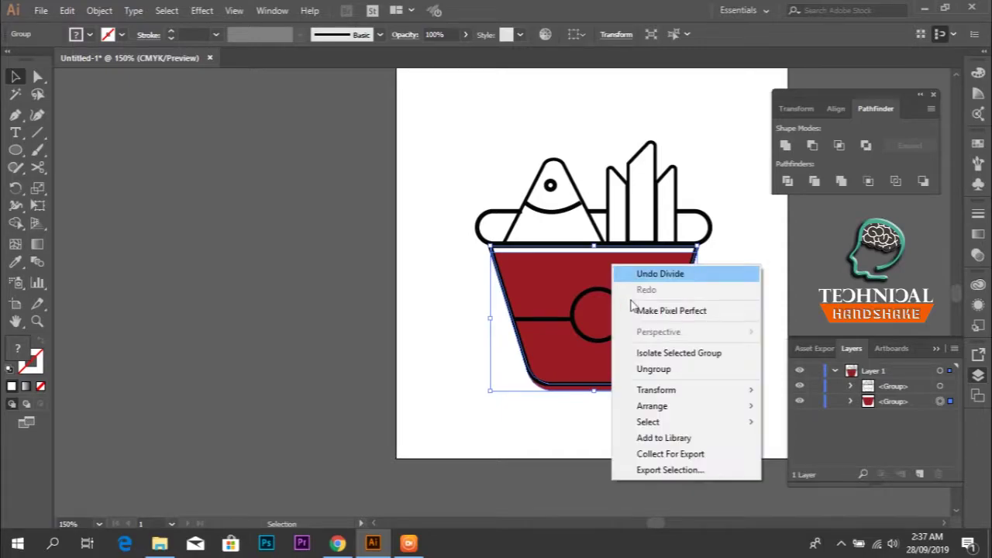
left_click(653, 369)
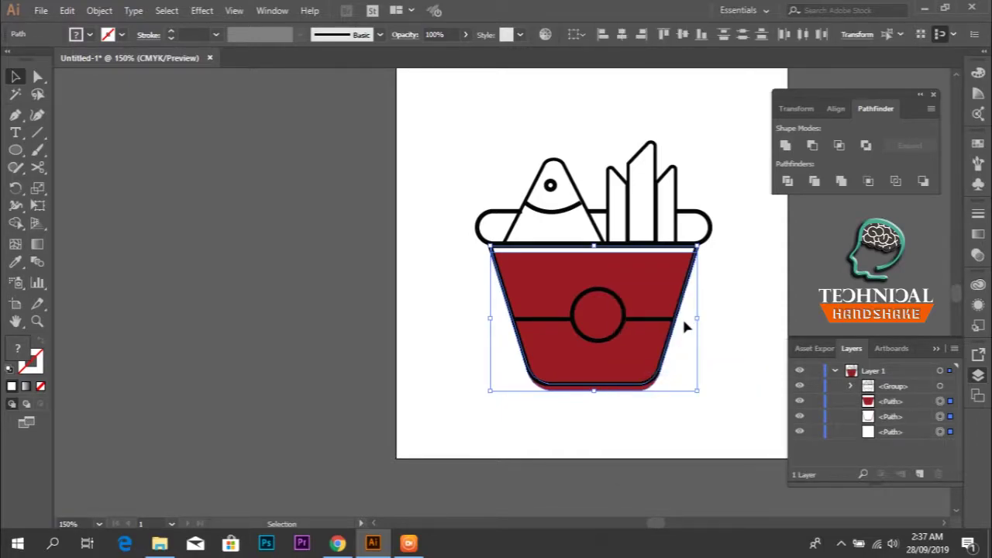
Delete the stray sliver below the bucket and recentre the artboard view
left_click(722, 382)
left_click(635, 394)
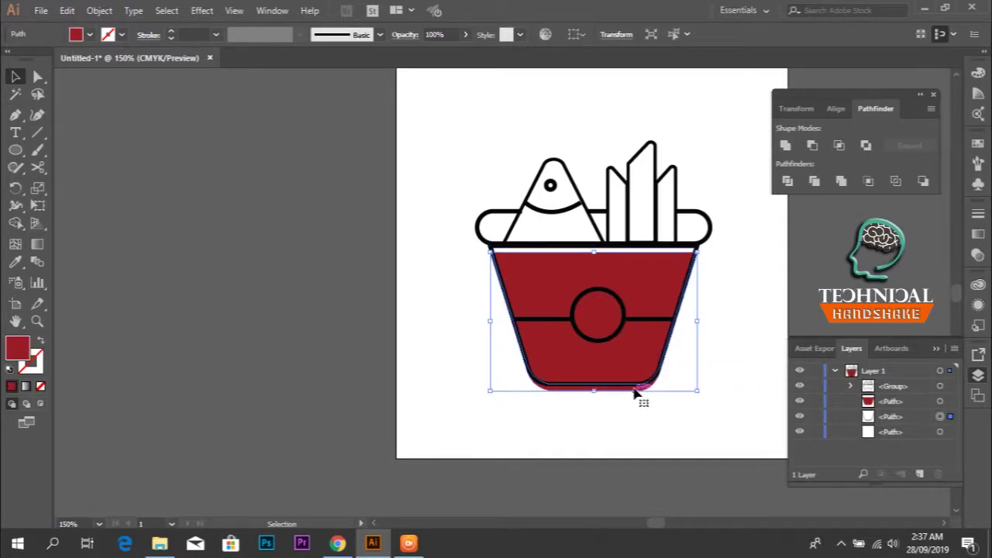
key("Delete")
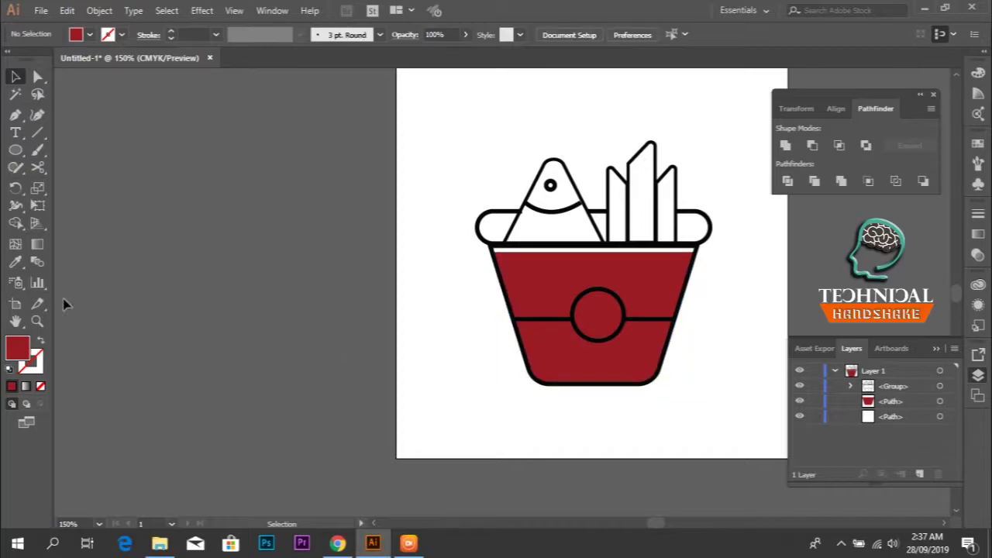
left_click_drag(690, 295, 584, 328)
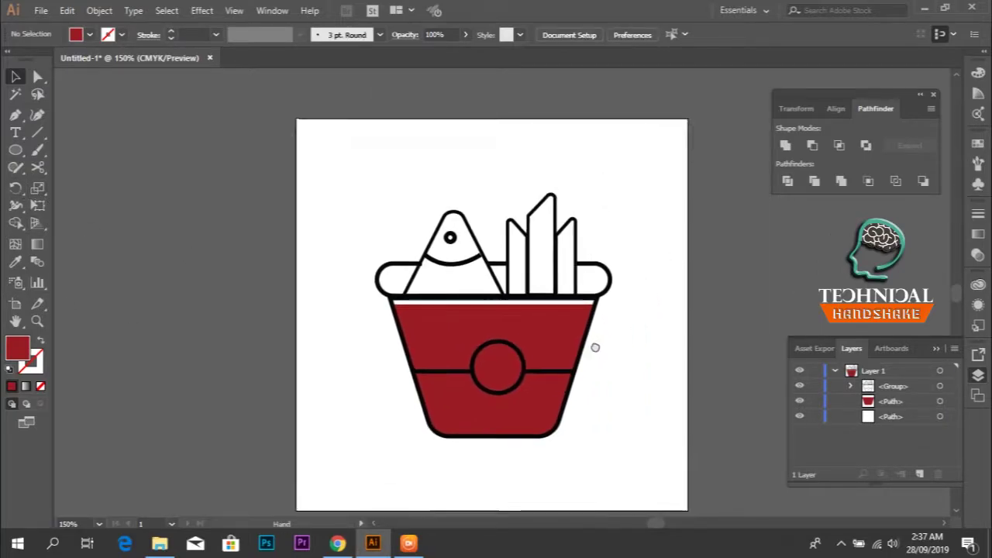
Draw a 5 in bright yellow square covering the artboard and send it behind the logo
left_click(19, 153)
left_click(87, 150)
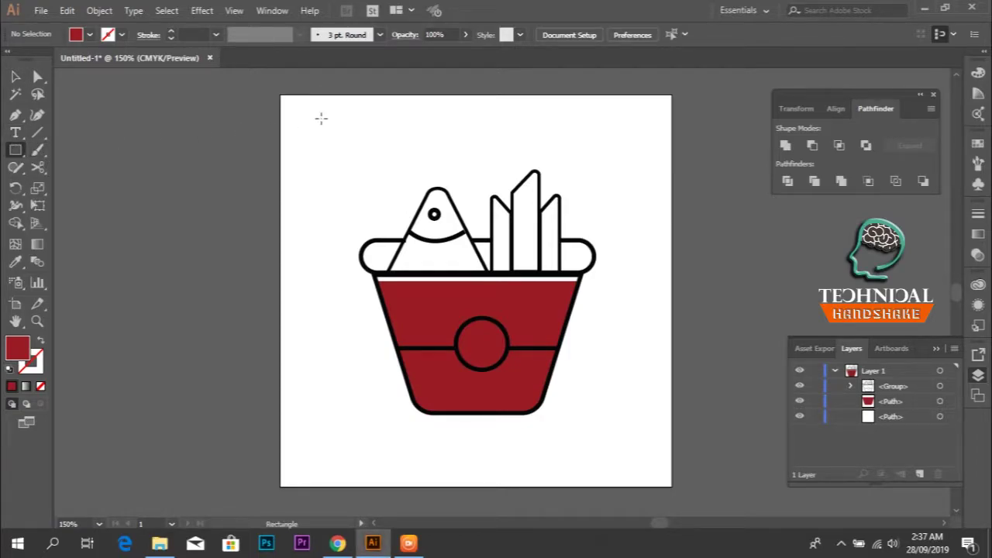
left_click_drag(280, 94, 671, 485)
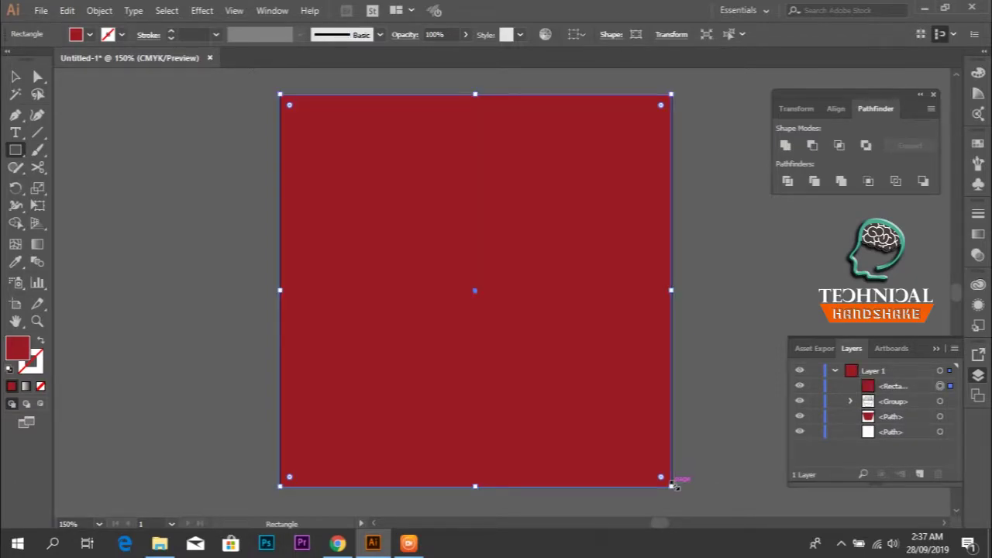
double_click(17, 352)
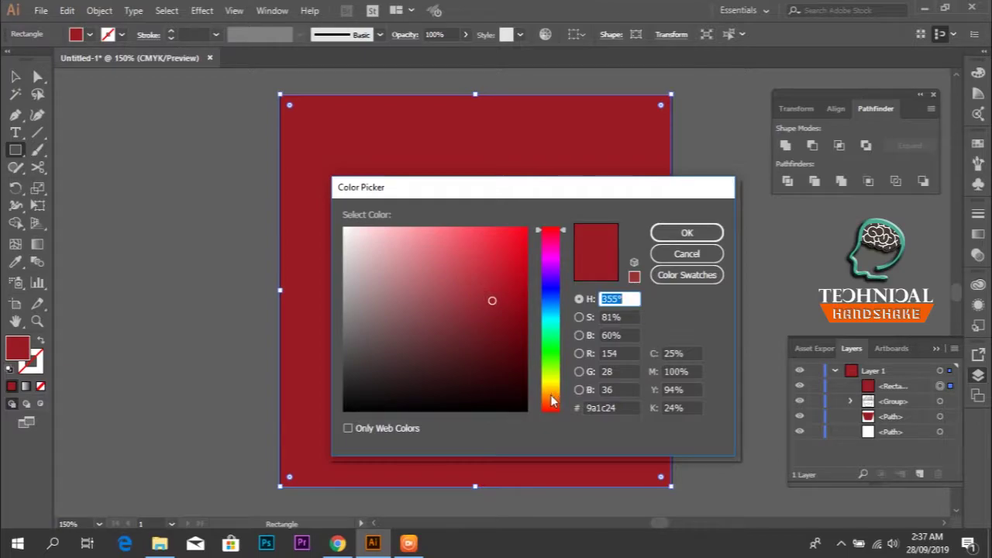
left_click(557, 399)
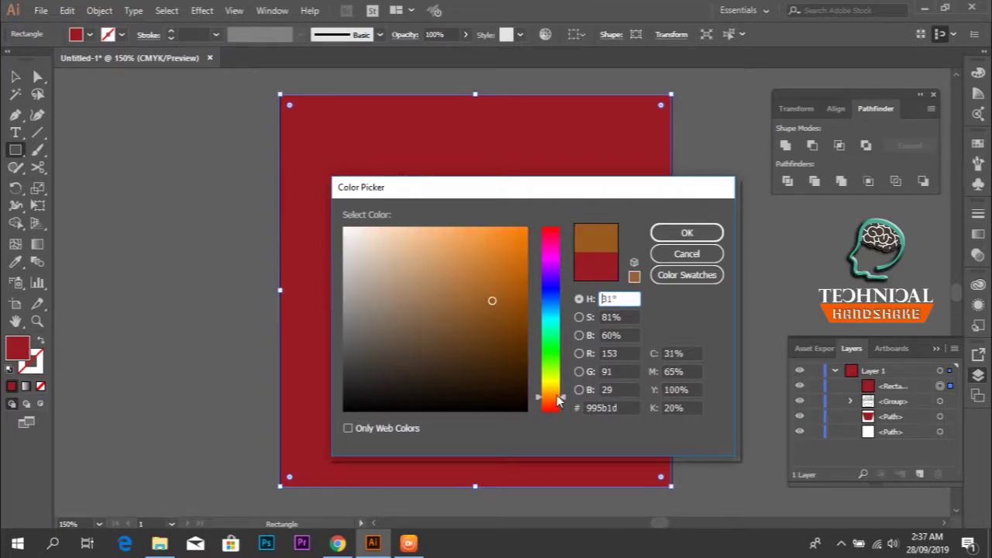
left_click_drag(554, 397, 553, 394)
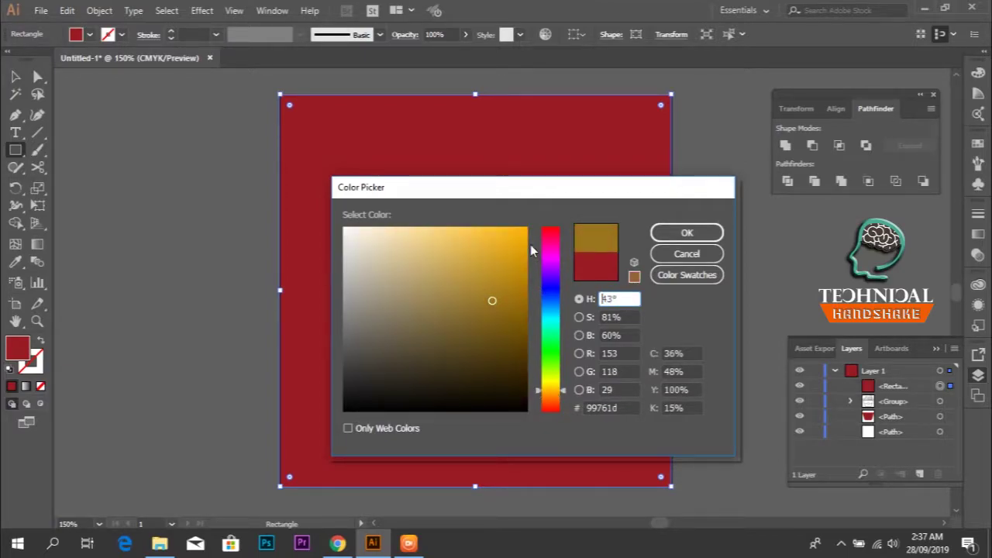
left_click(522, 230)
left_click(703, 234)
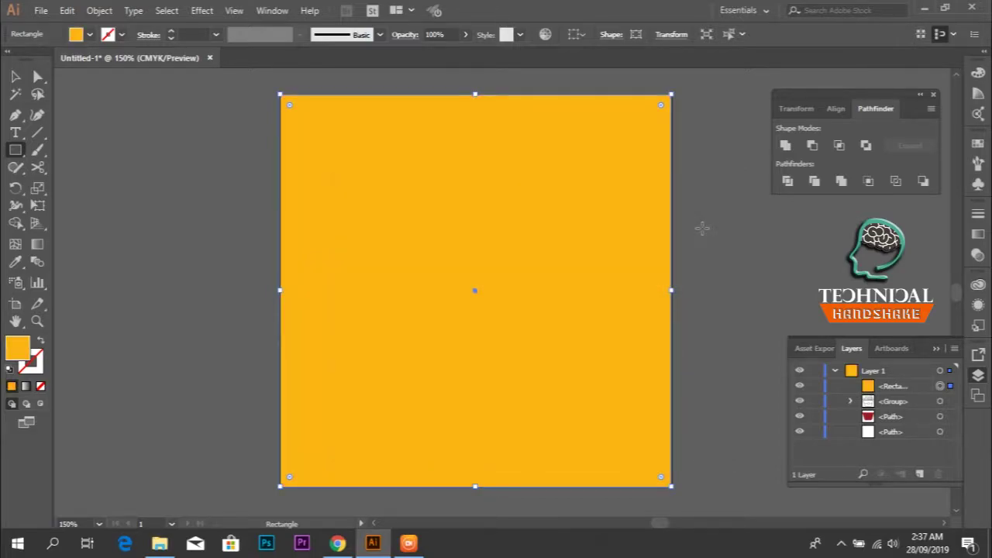
key("ctrl")
key("ctrl+shift+bracketleft")
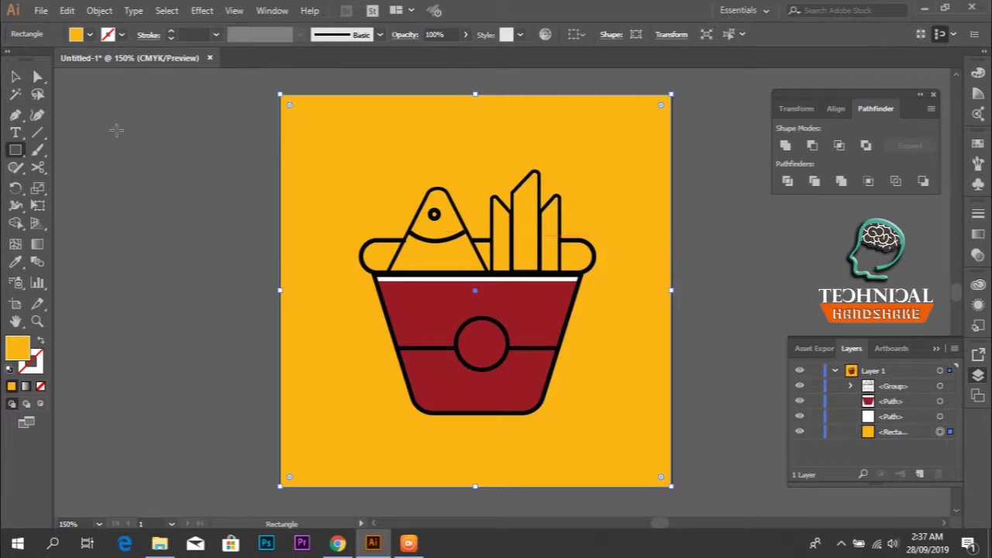
Recolour the background square green (77d102), then select the white strip under the rim
key("v")
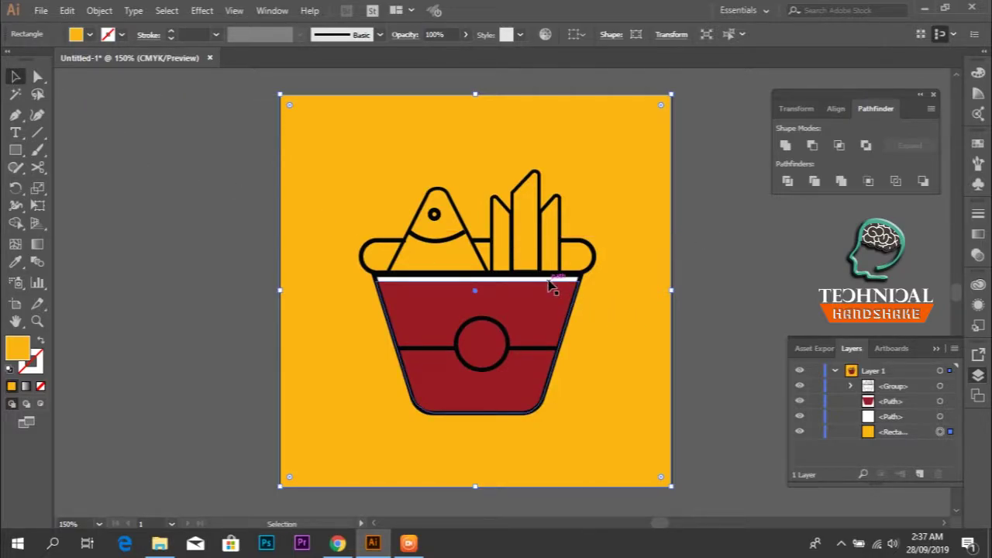
left_click(549, 284)
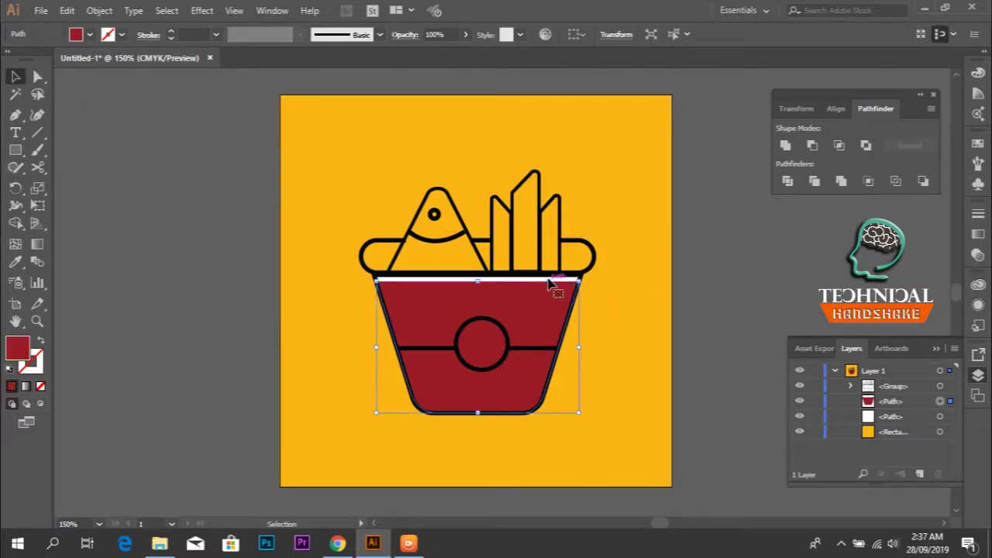
left_click(319, 119)
double_click(22, 349)
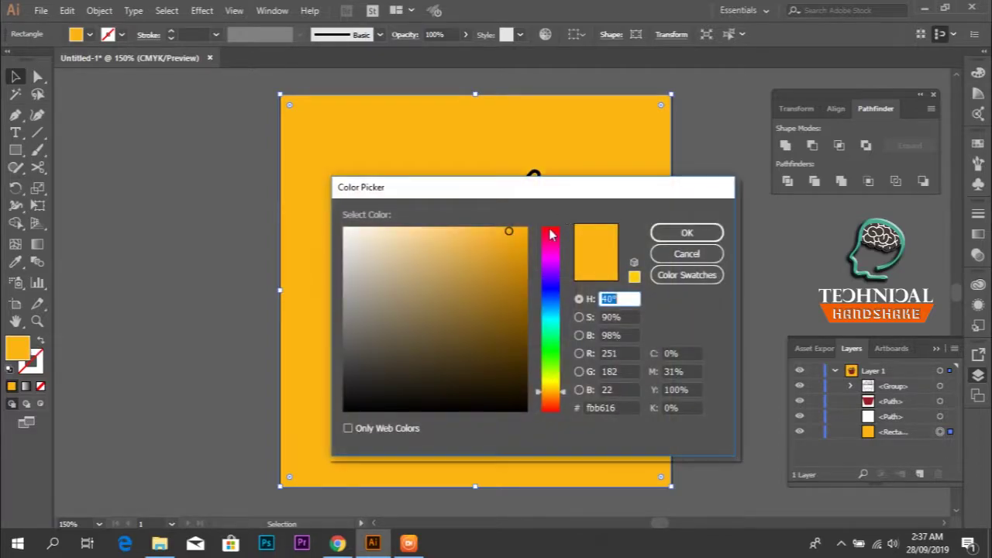
left_click(555, 369)
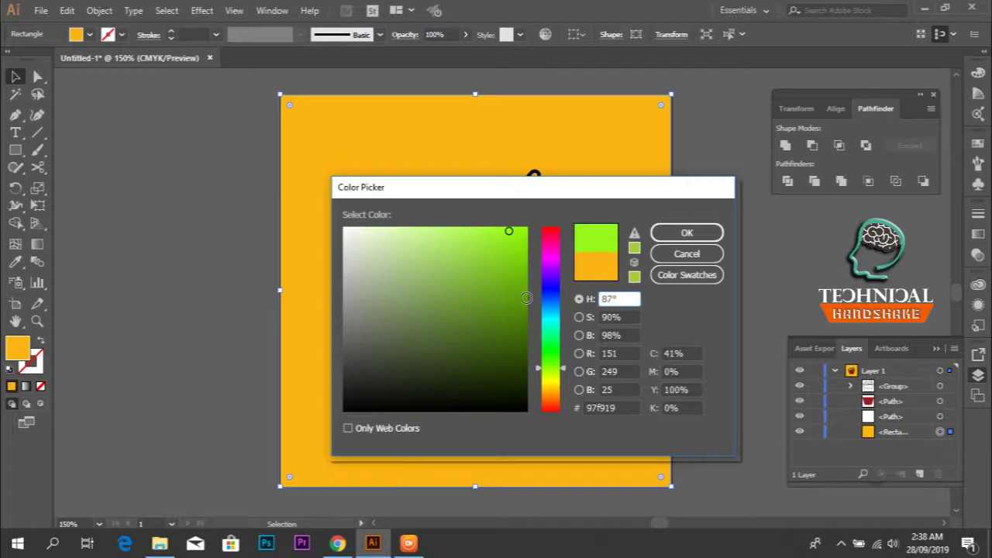
left_click(525, 260)
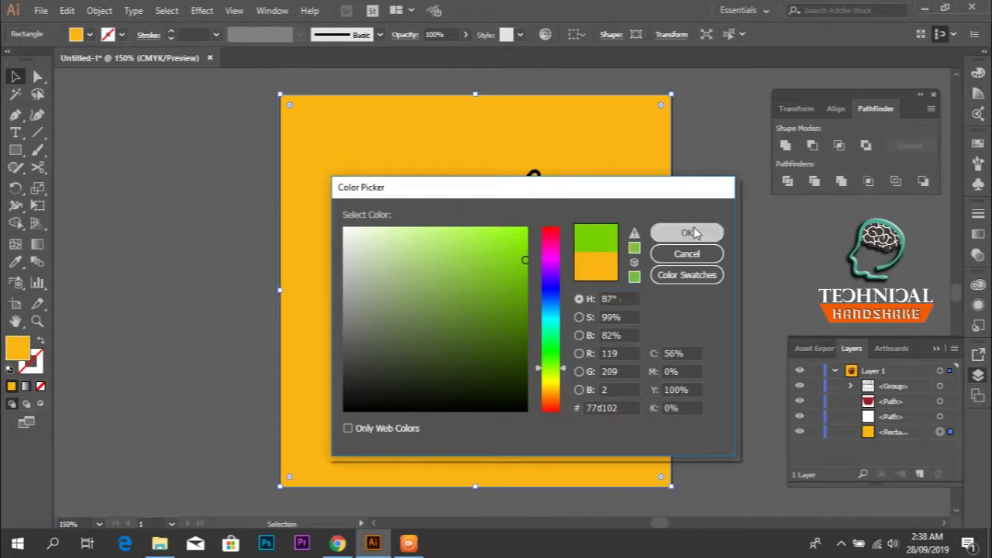
left_click(689, 233)
left_click(694, 232)
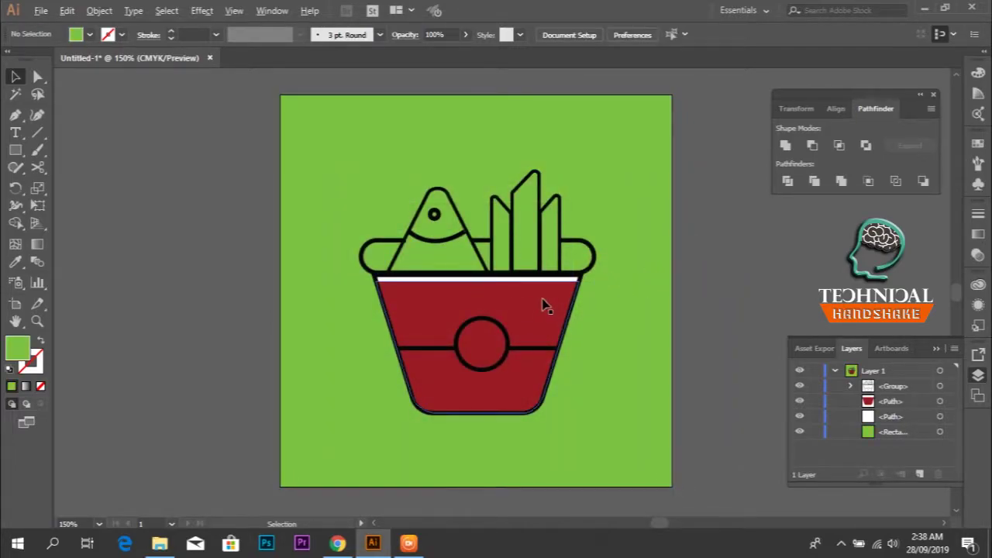
scroll(493, 296, "up", 1)
left_click(487, 275)
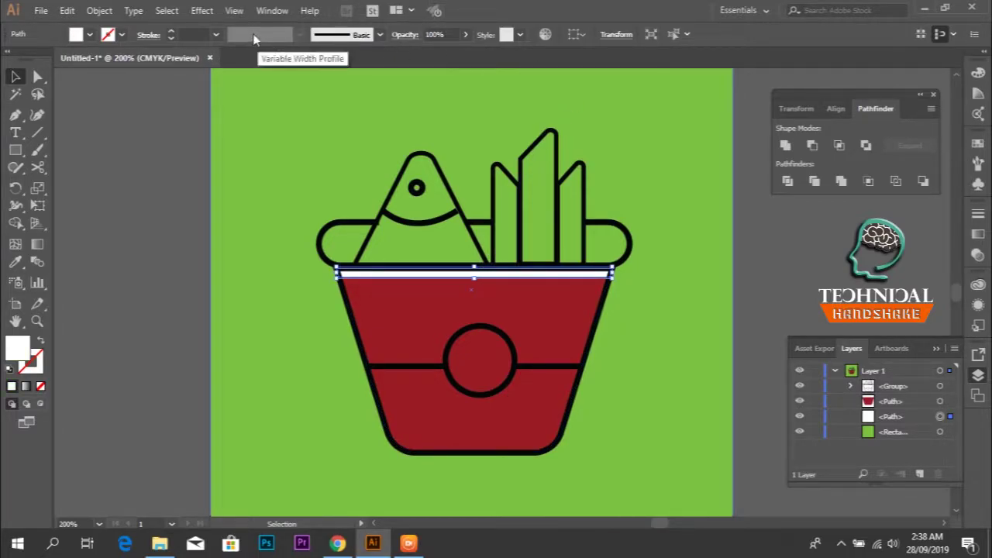
Apply a Gaussian Blur of about 3.1 px to the strip below the bucket rim
left_click(202, 10)
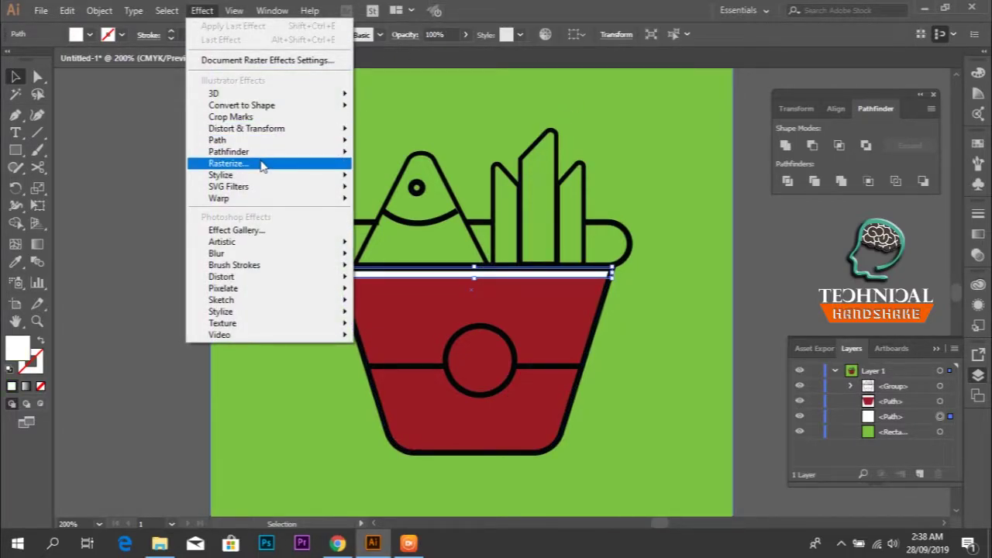
mouse_move(217, 254)
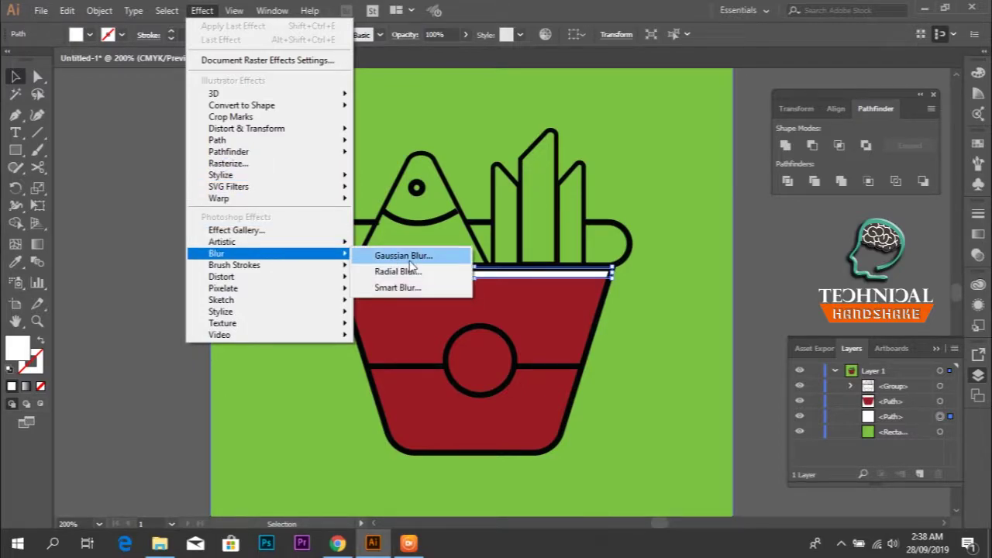
left_click(410, 261)
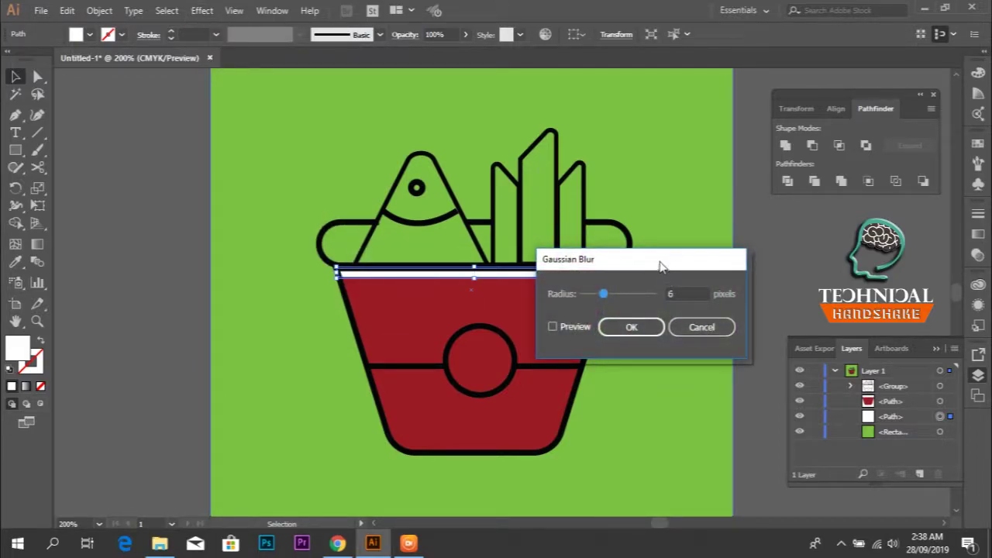
left_click_drag(661, 265, 706, 271)
left_click(608, 331)
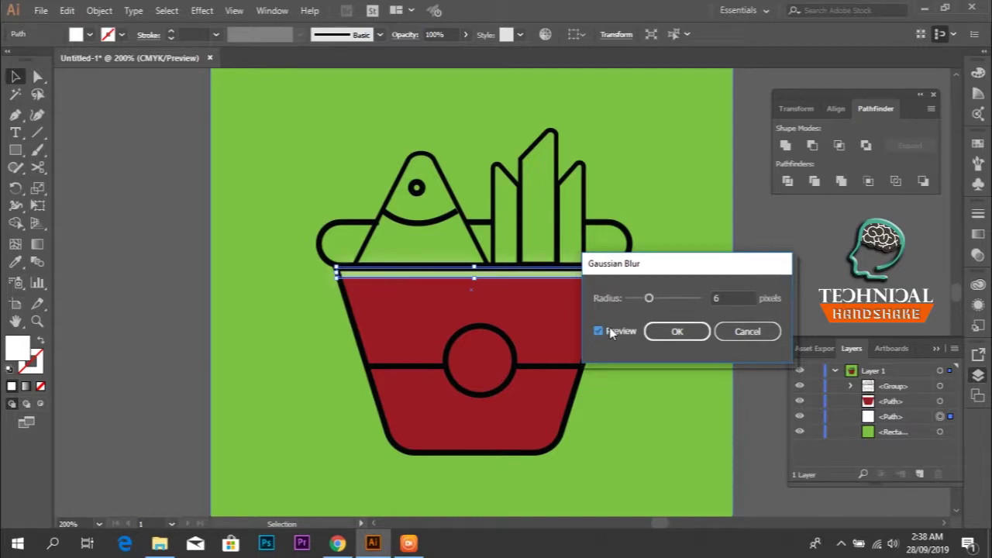
mouse_move(648, 297)
left_mouse_down()
mouse_move(627, 298)
mouse_move(638, 298)
left_mouse_up()
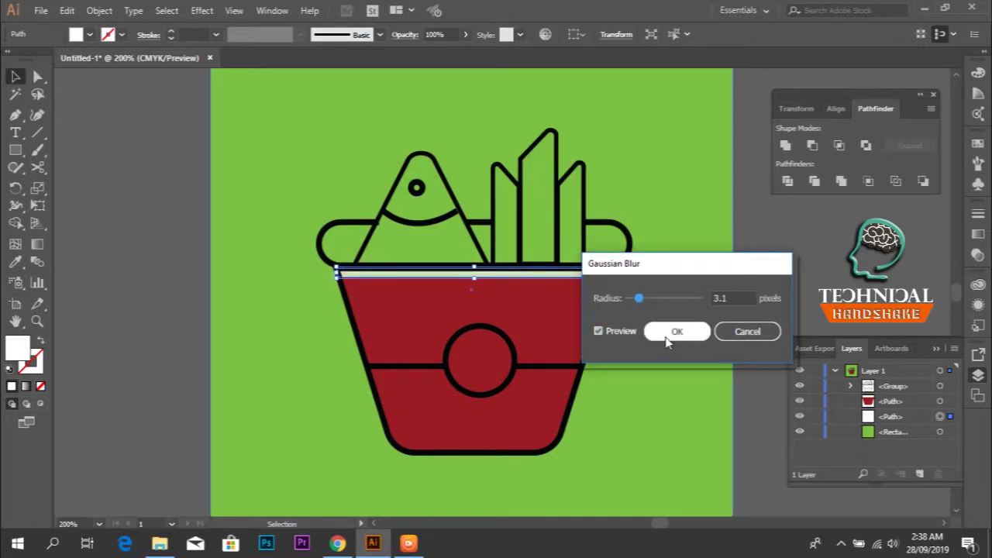
left_click(668, 331)
left_click(624, 326)
scroll(549, 279, "up", 2, "alt")
scroll(551, 279, "up", 1, "alt")
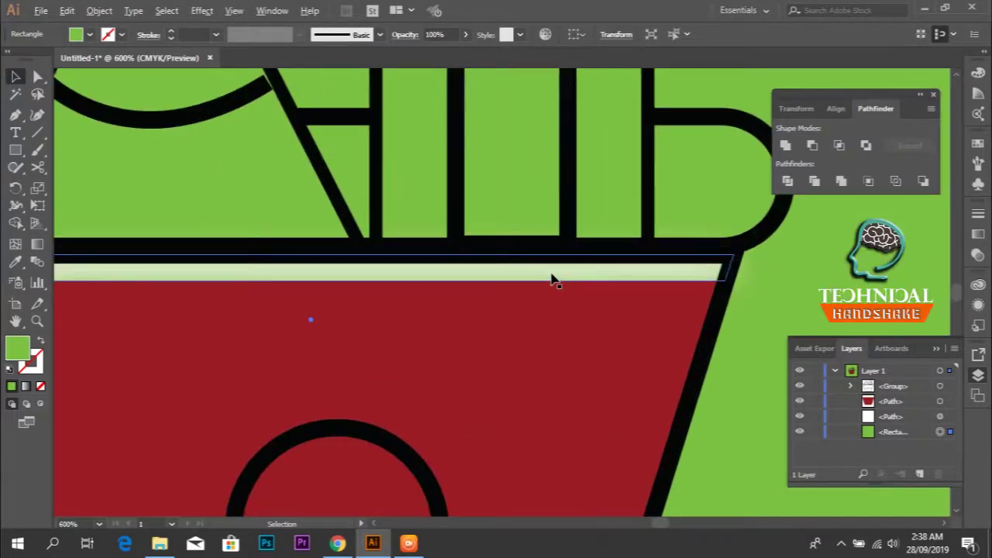
scroll(551, 280, "down", 2, "alt")
Set the blurred strip's opacity to 60%
left_click(549, 275)
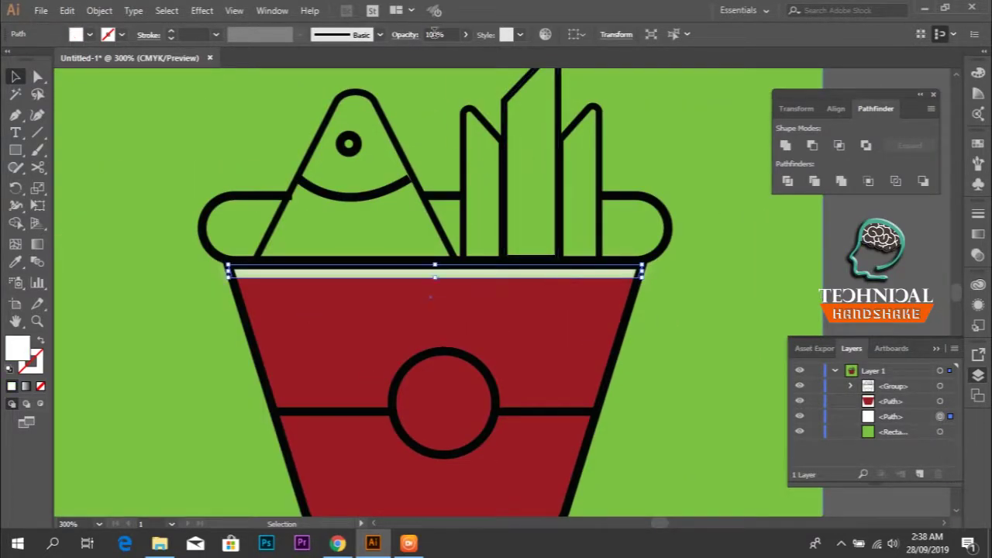
left_click(434, 34)
type("60")
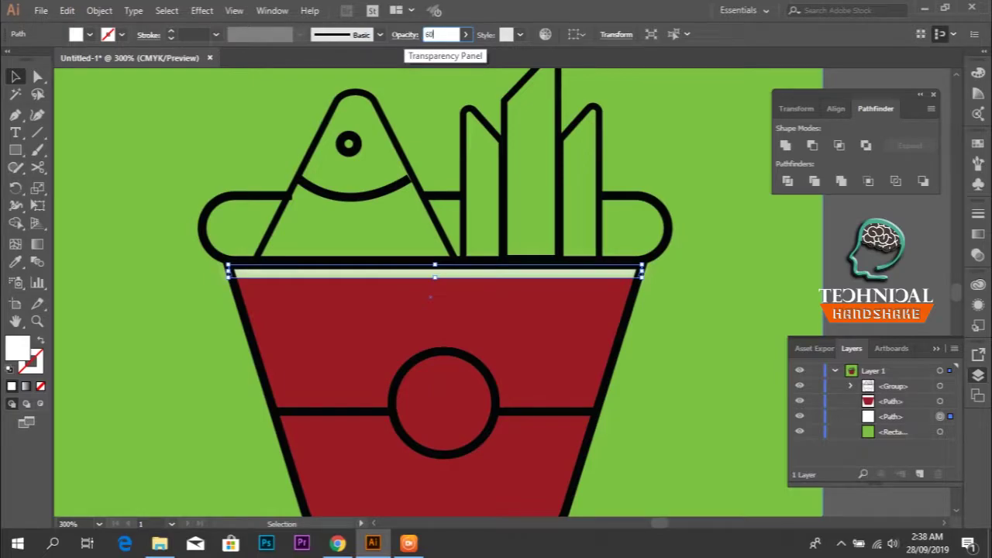
key("Return")
Lock the green background square with Ctrl+2
left_click(679, 275)
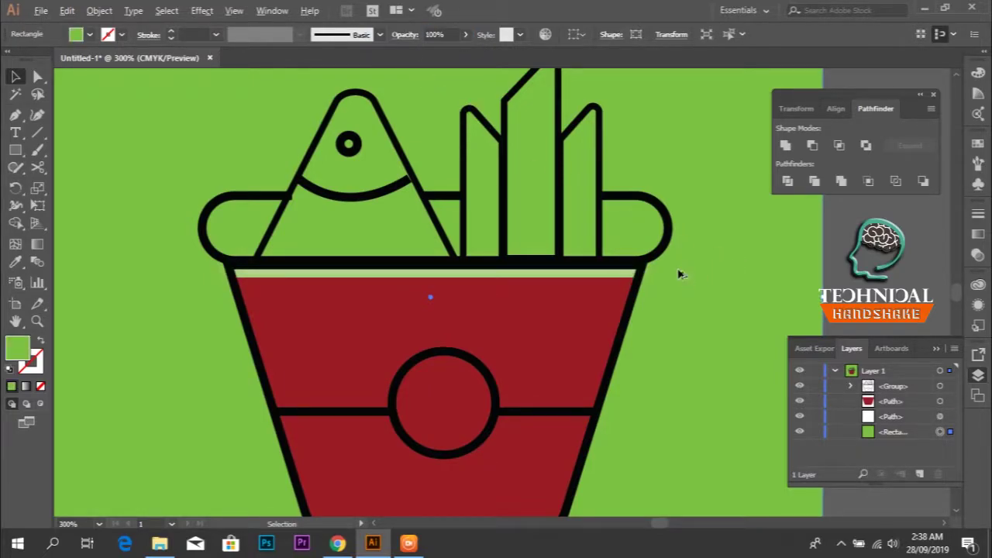
scroll(678, 273, "down", 2, "alt")
scroll(612, 304, "up", 1, "alt")
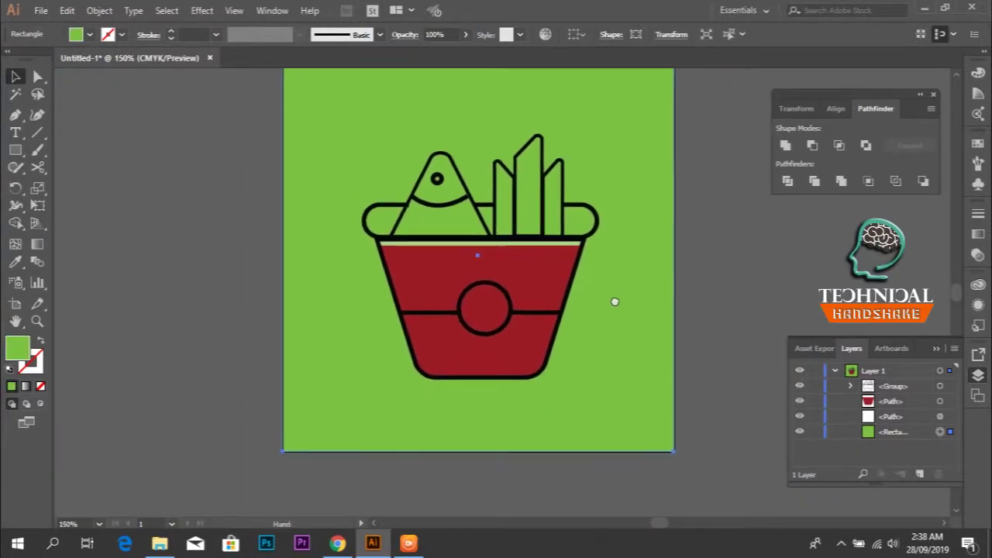
scroll(493, 313, "up", 1, "alt")
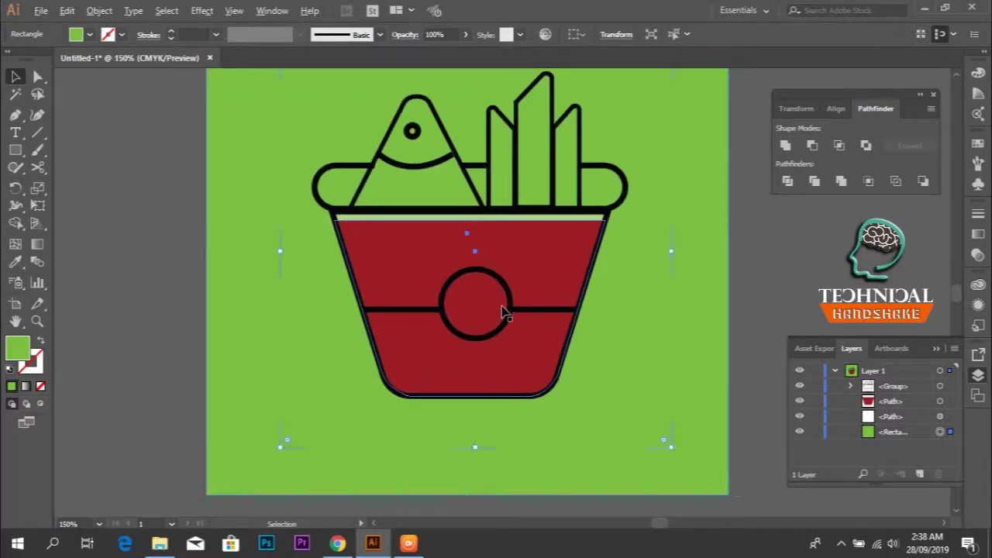
scroll(504, 313, "down", 2, "alt")
left_click(744, 319)
left_click(657, 309)
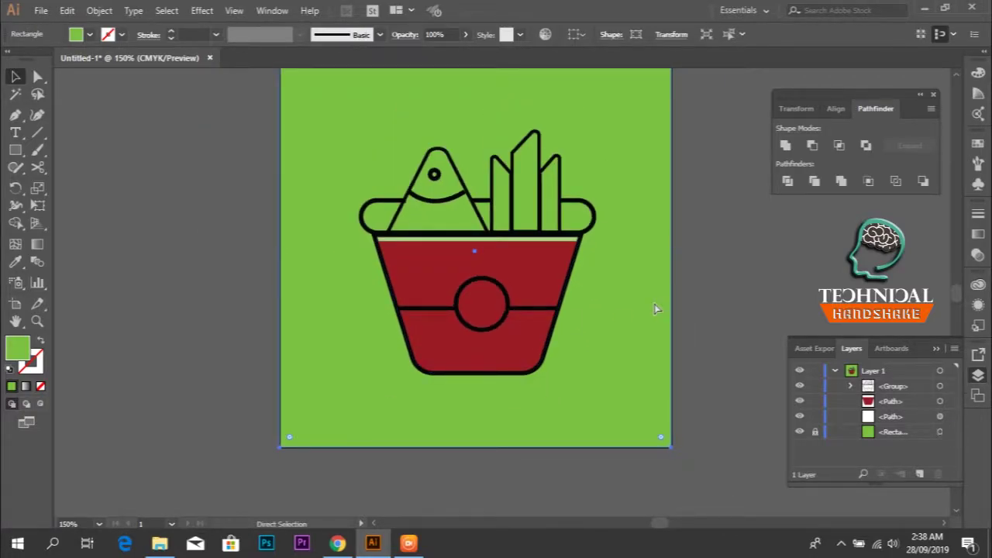
key("ctrl+2")
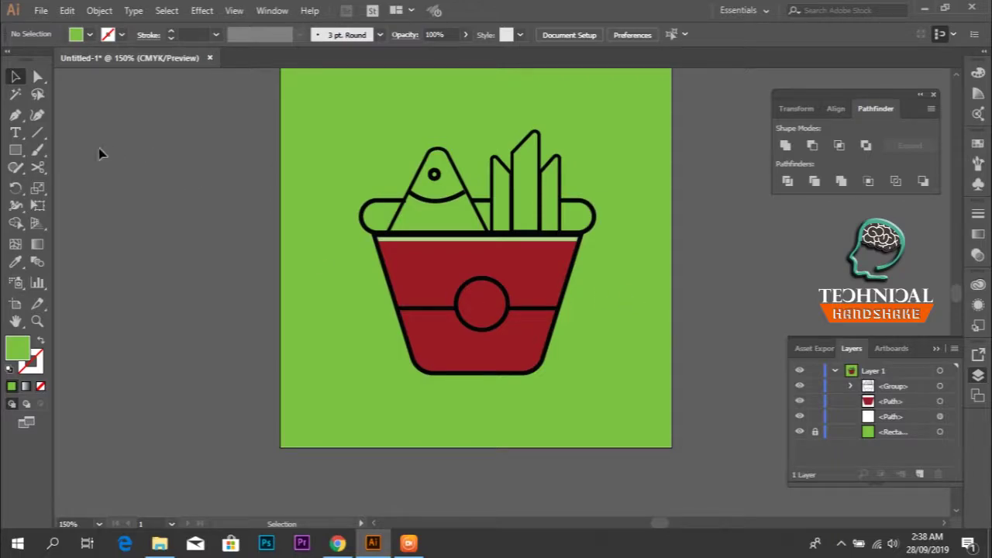
left_click(18, 152)
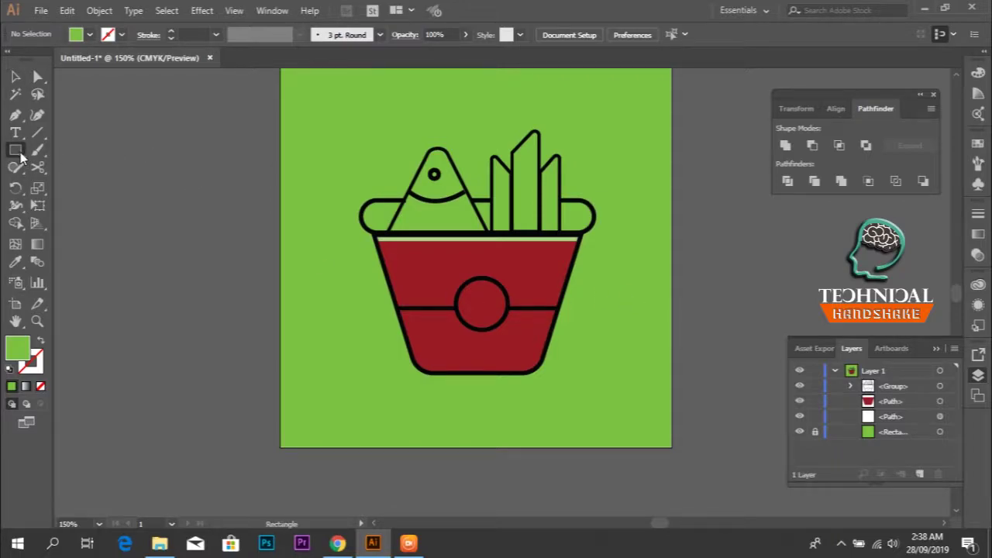
Draw an ellipse over the emblem ring and mix an orange fill colour
left_click_drag(22, 158, 101, 182)
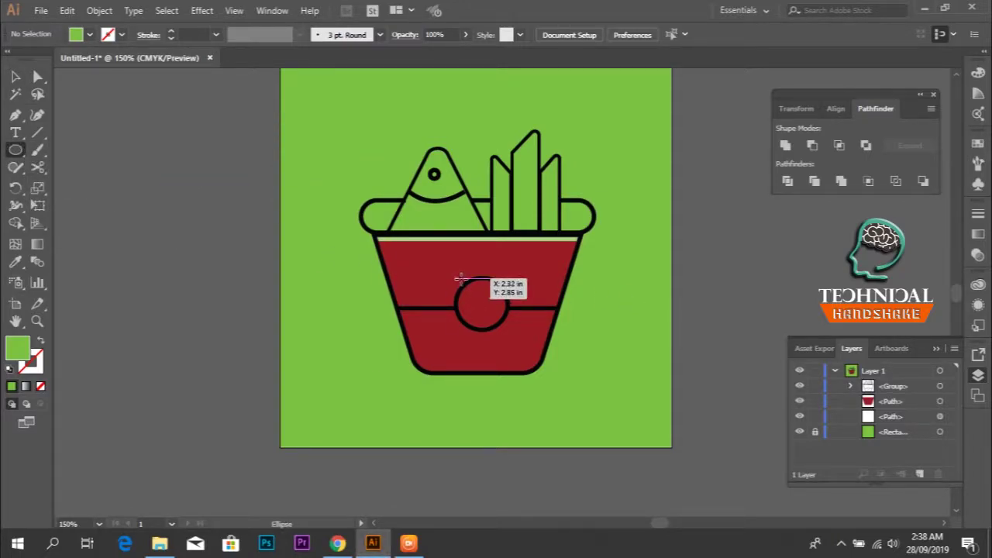
mouse_move(461, 279)
left_mouse_down()
mouse_move(508, 334)
mouse_move(497, 328)
mouse_move(543, 308)
left_mouse_up()
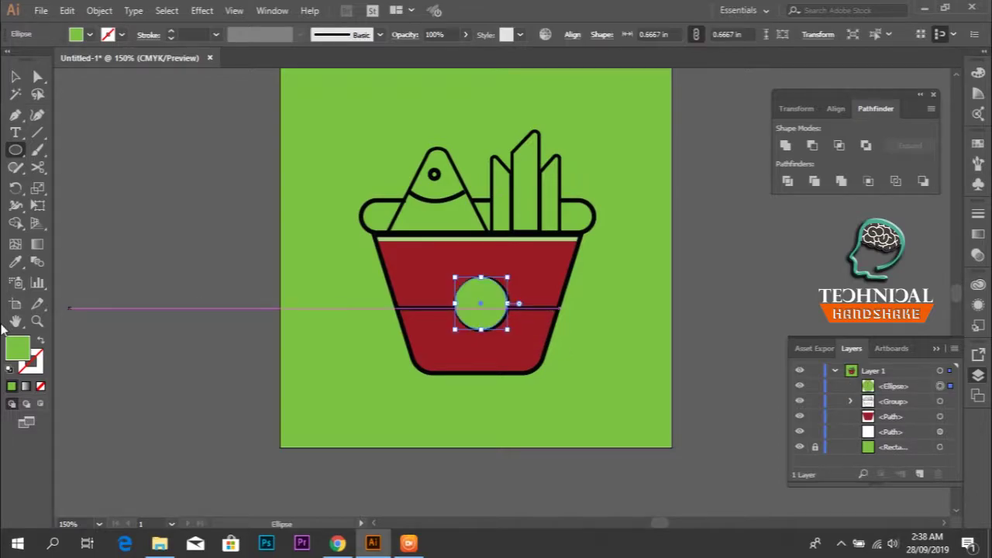
double_click(25, 345)
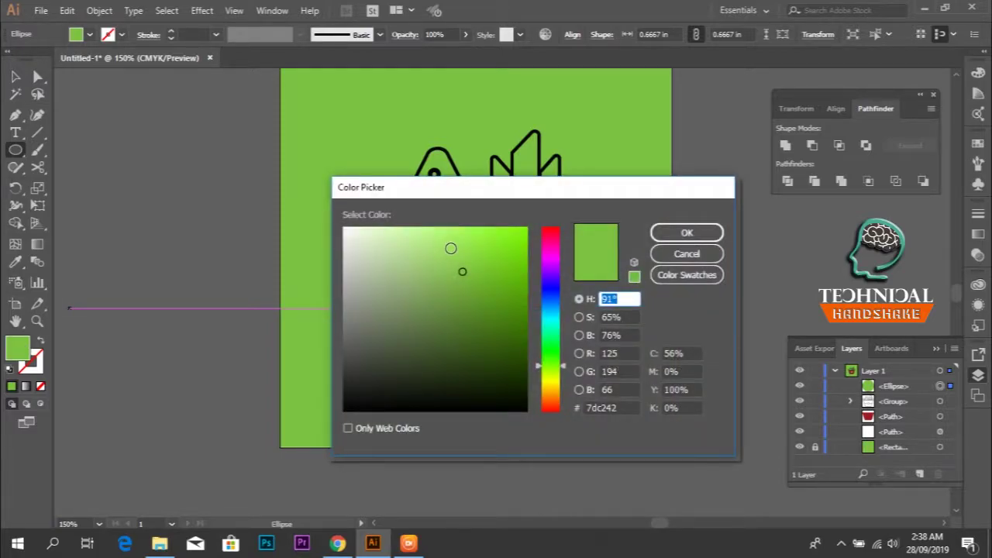
left_click(553, 388)
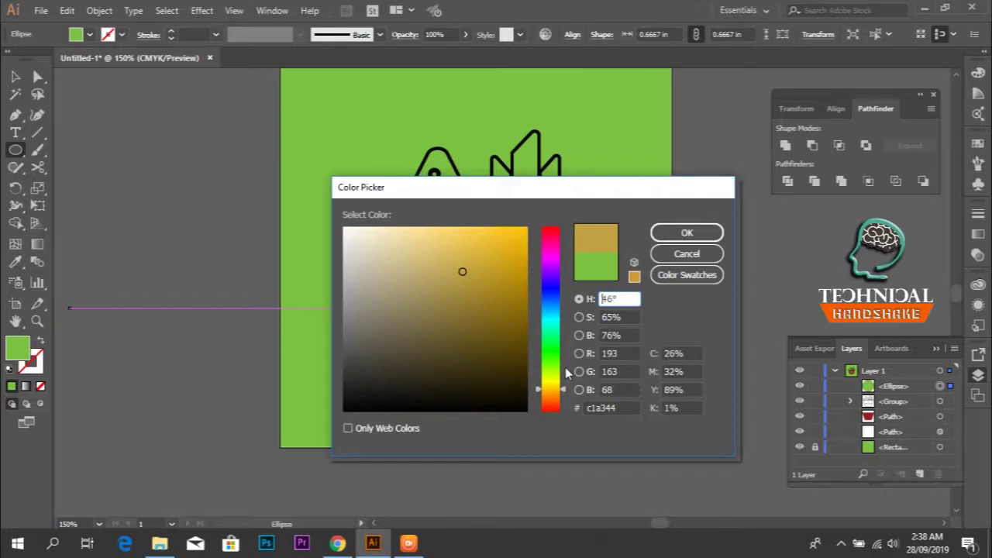
left_click_drag(553, 390, 554, 392)
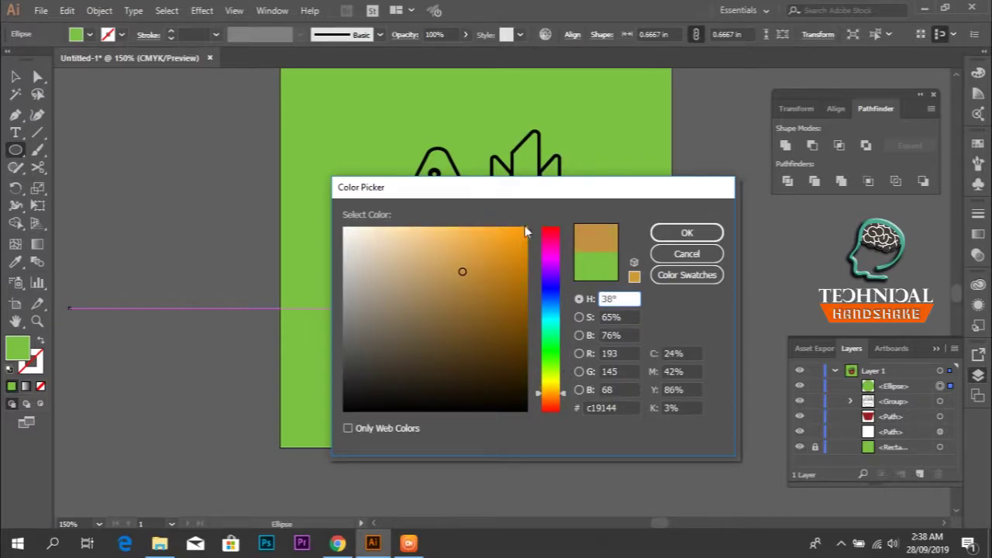
left_click(525, 229)
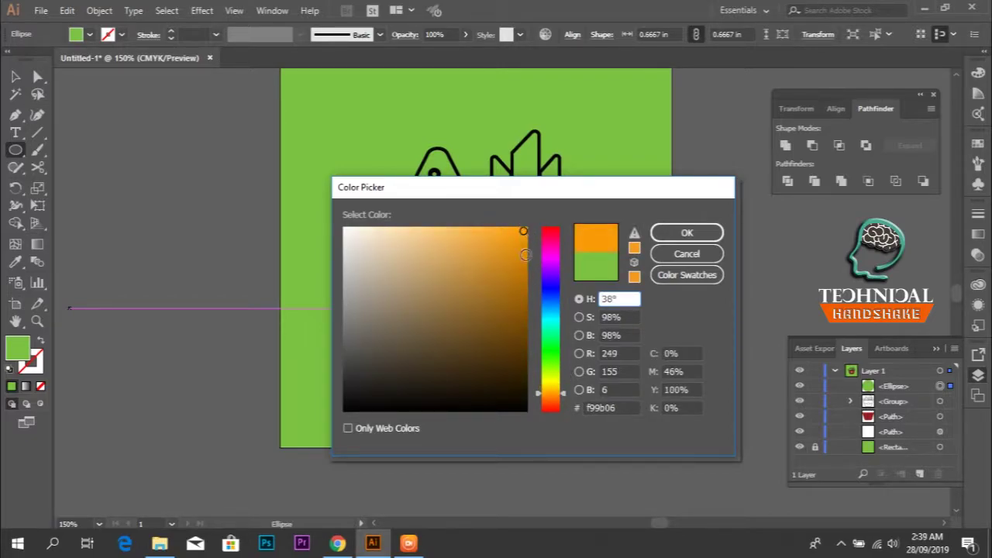
left_click(523, 289)
left_click(520, 264)
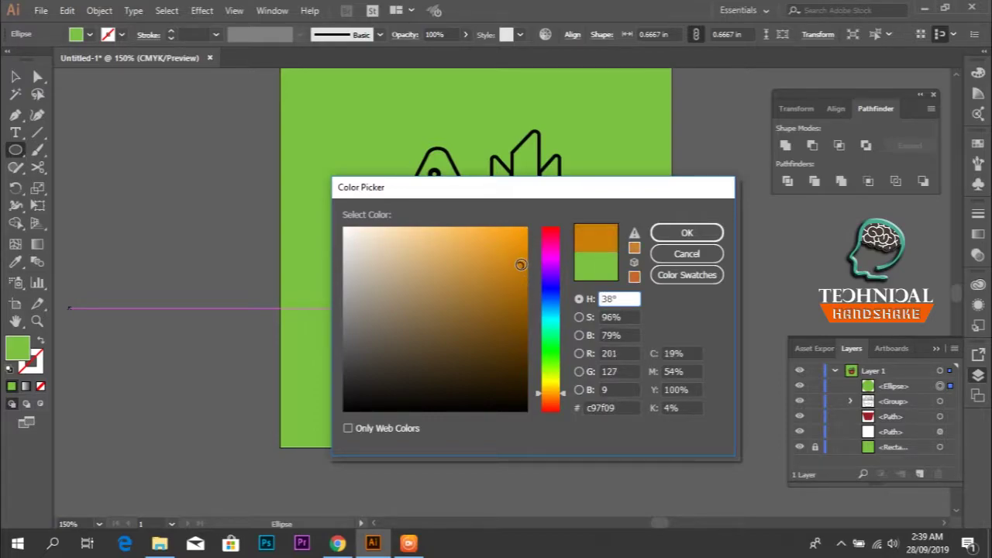
Give the emblem circle the orange fill #c97f09
left_click(688, 234)
left_click_drag(625, 408, 567, 408)
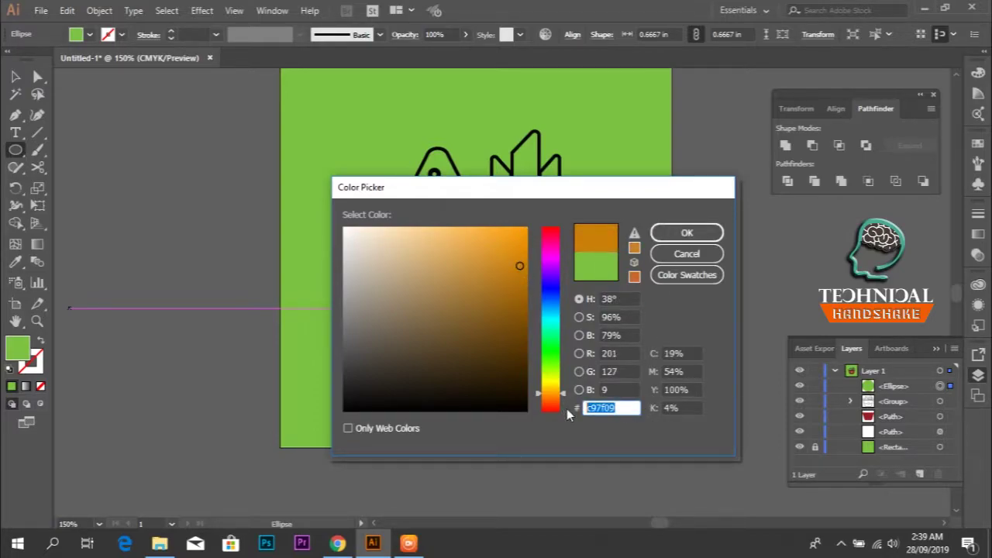
left_click(711, 237)
left_click(693, 284)
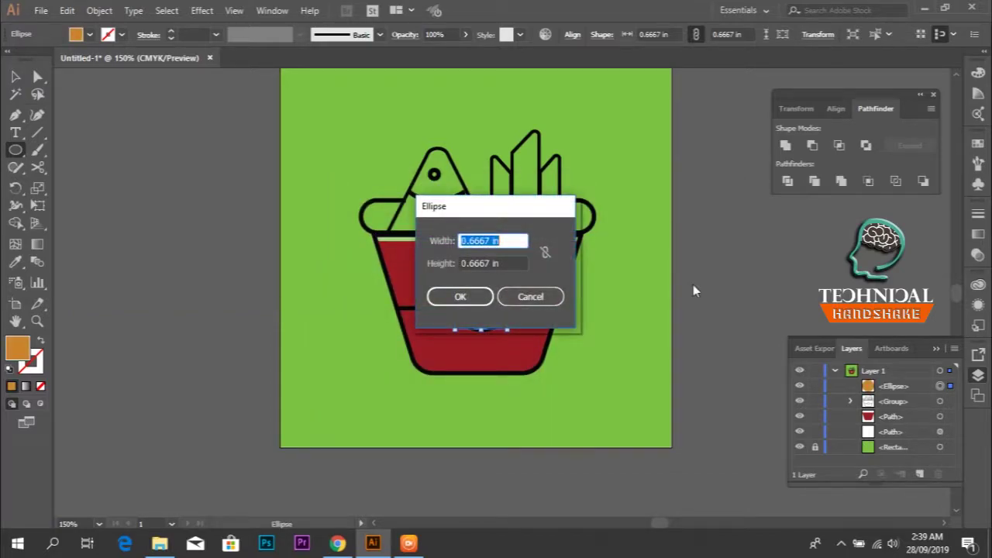
left_click(530, 296)
scroll(465, 306, "up", 2)
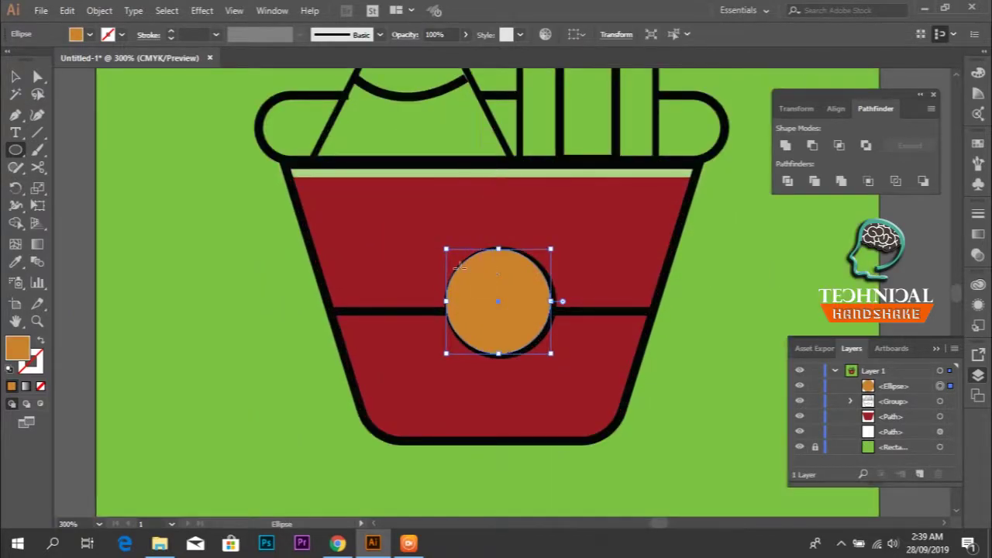
Nudge the orange circle into place and send it behind the ring outline
key("v")
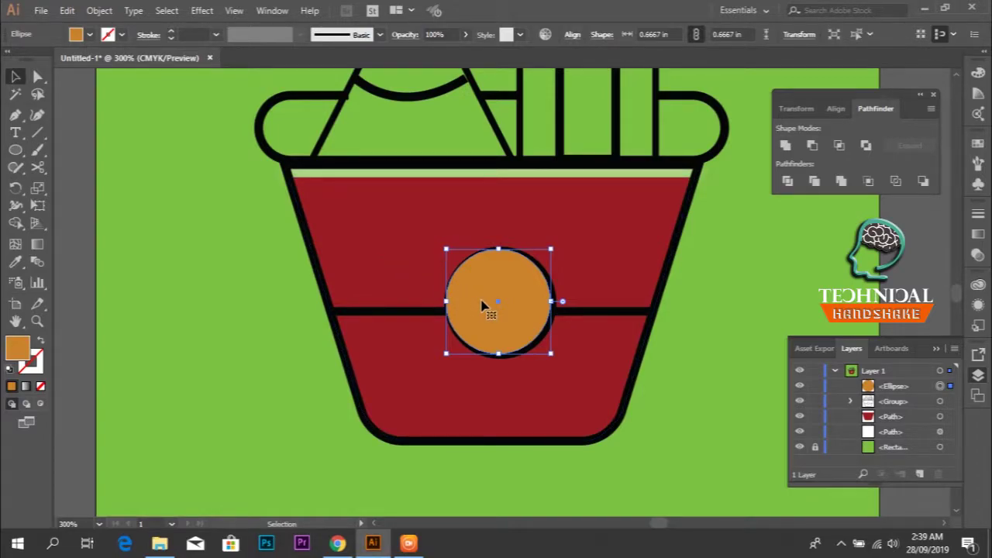
key("Right")
key("Right")
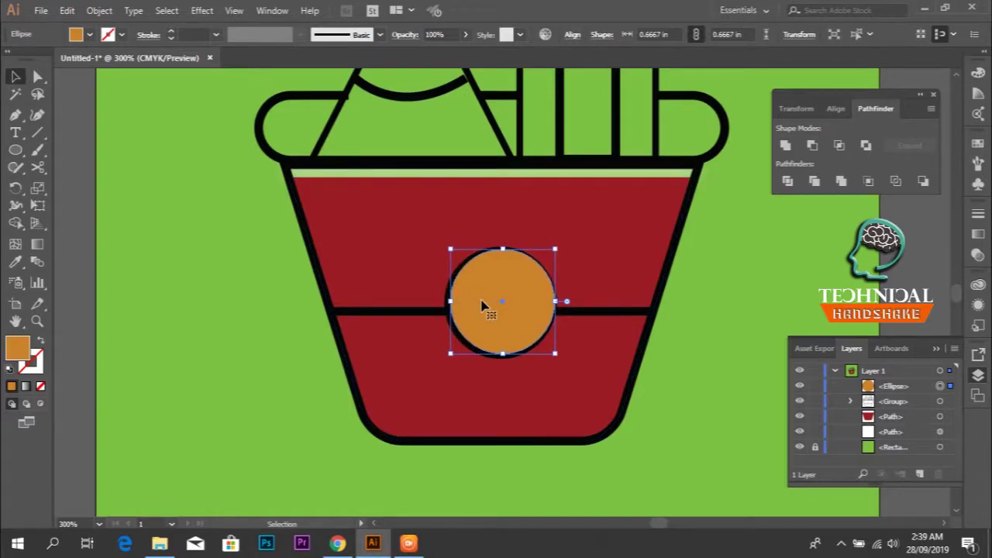
key("Left")
key("Down")
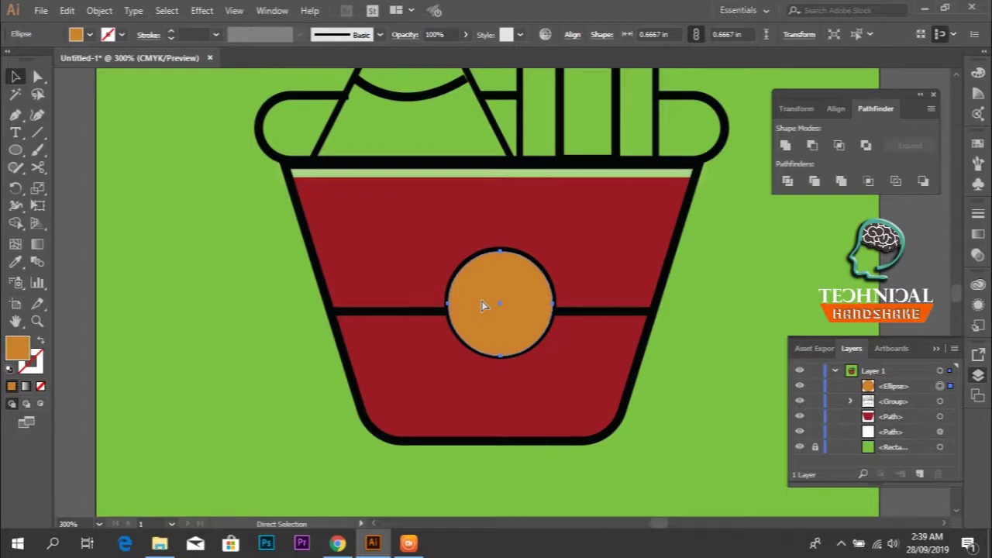
key("ctrl+bracketleft")
key("ctrl+bracketleft")
key("ctrl+bracketright")
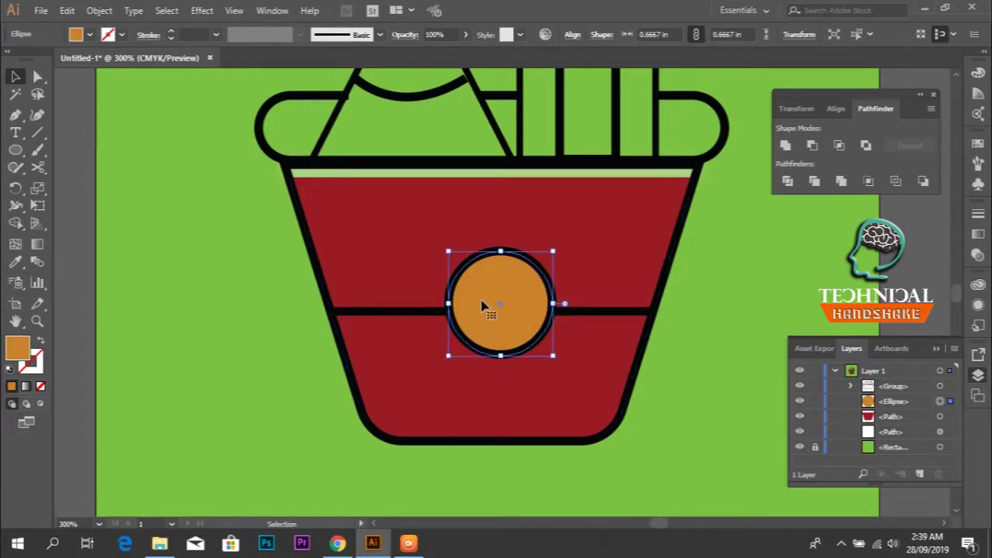
Check the orange circle's placement inside the emblem ring
left_click(685, 311)
scroll(557, 302, "down", 2)
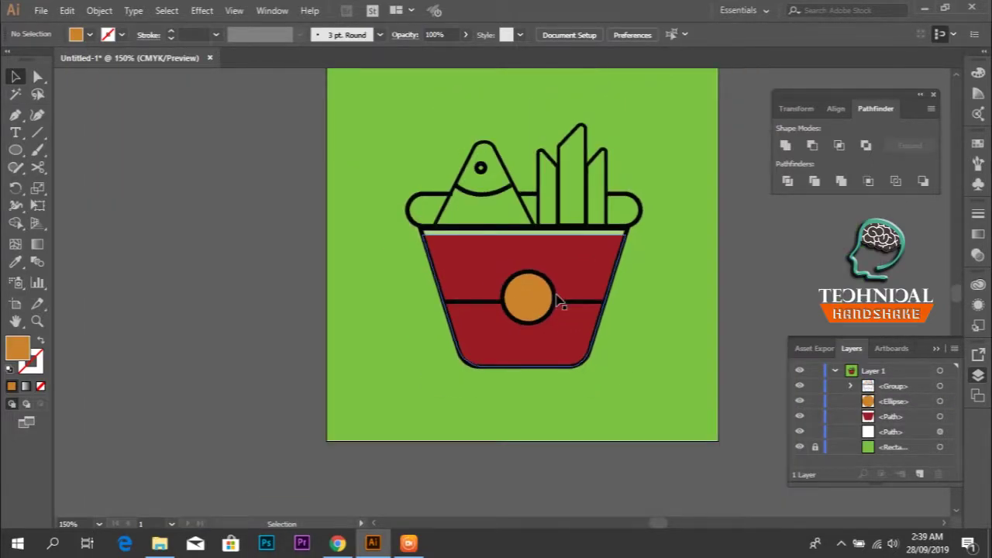
scroll(558, 302, "up", 2)
left_click(485, 303)
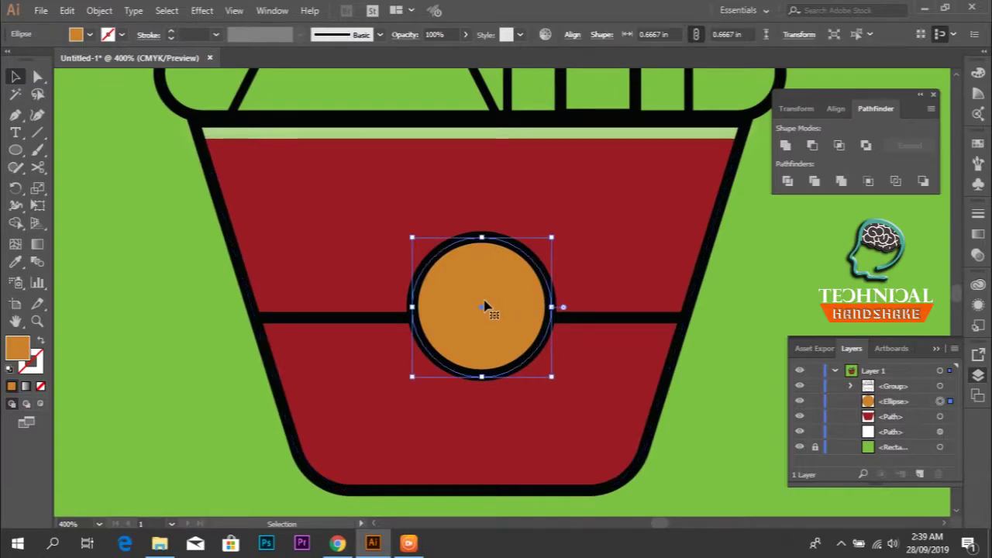
left_click(167, 262)
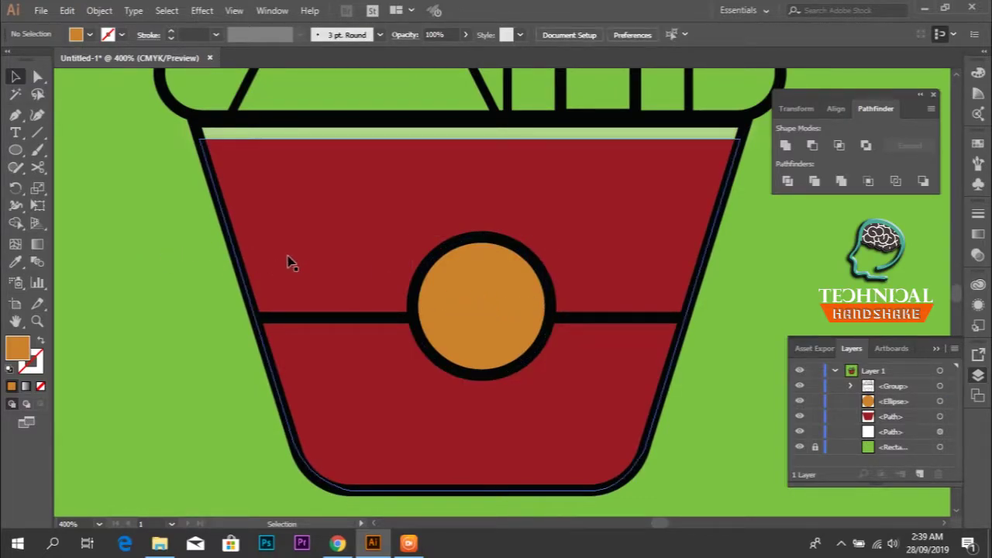
key("p")
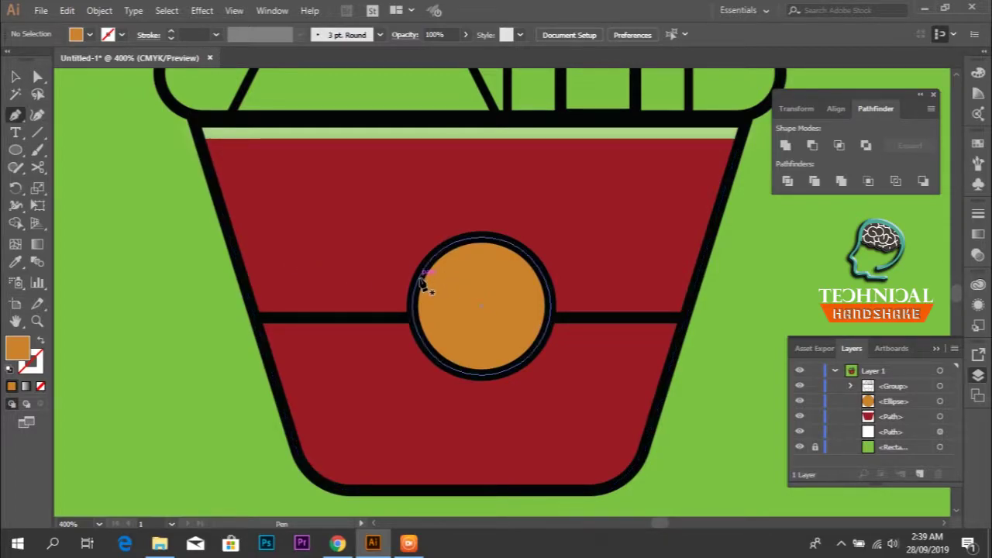
Draw a crescent along the circle's top edge with a near-white f7f6f5 fill
left_click(418, 280)
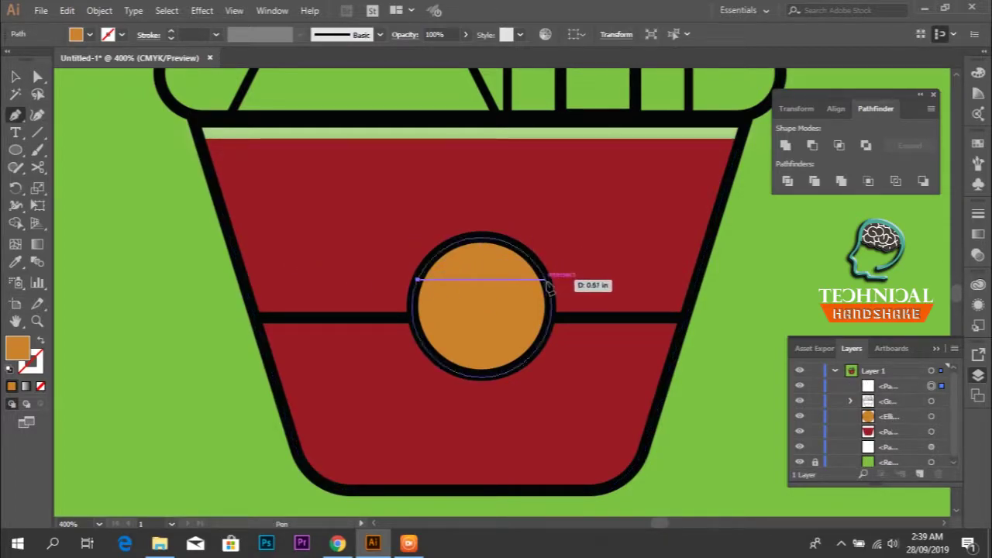
mouse_move(545, 279)
left_mouse_down()
mouse_move(586, 360)
mouse_move(615, 380)
left_mouse_up()
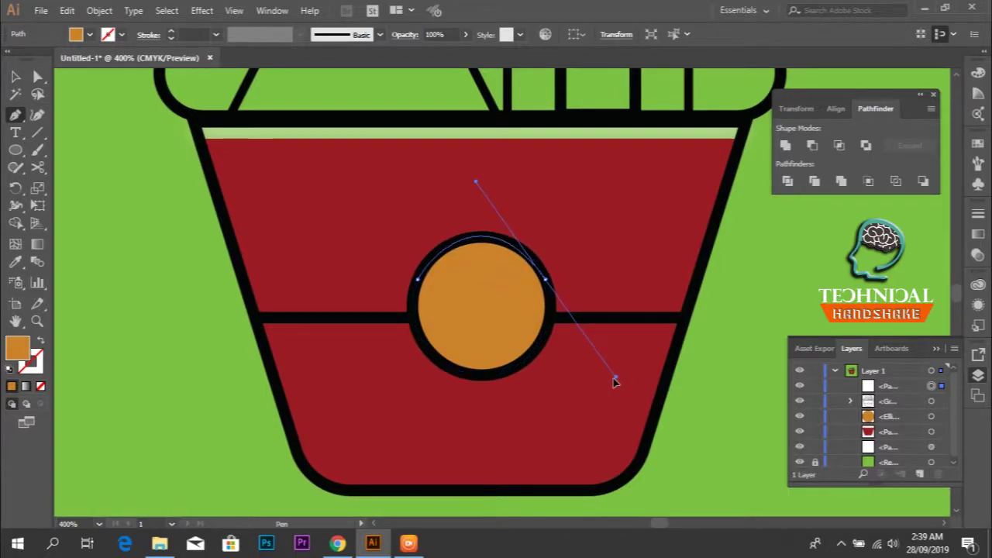
left_click(546, 281)
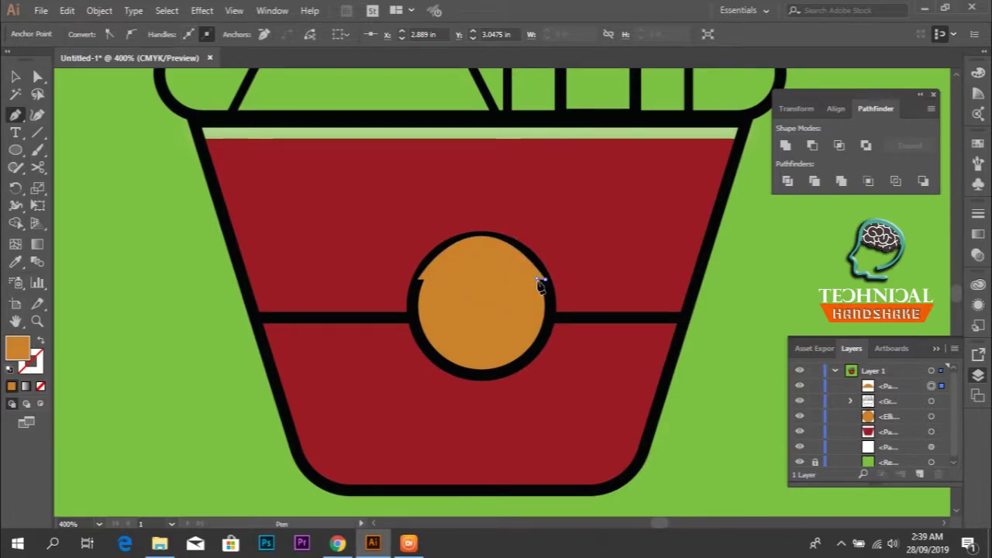
left_click_drag(419, 278, 369, 345)
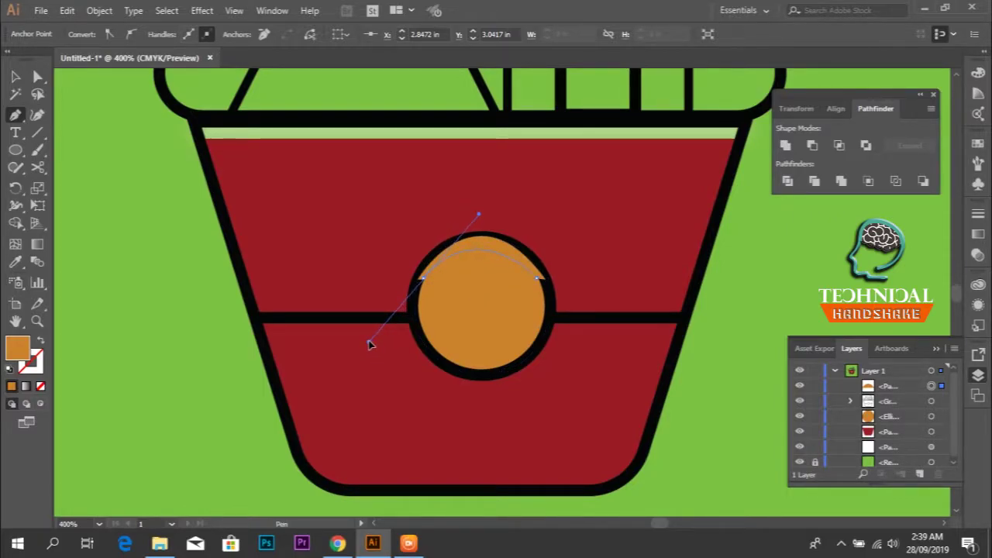
left_click(419, 280)
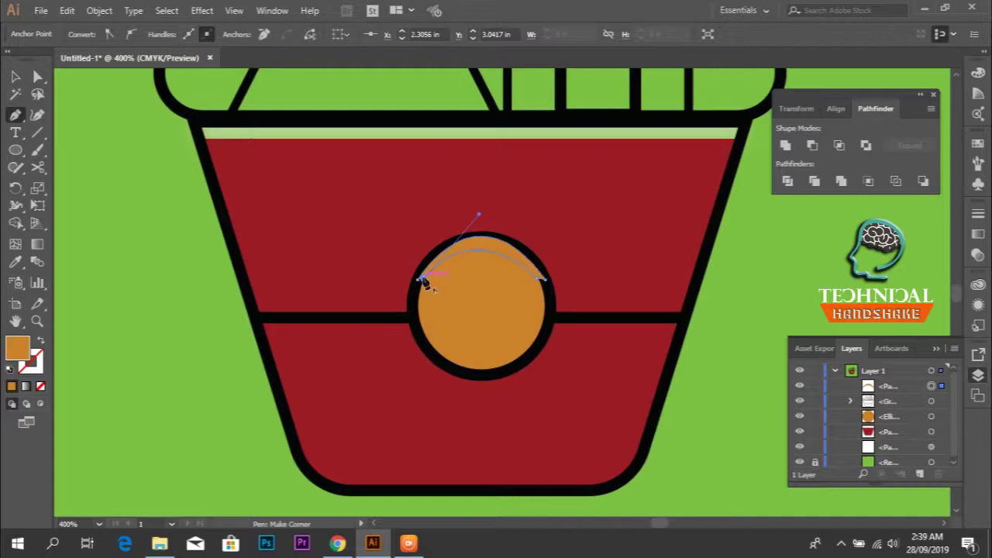
double_click(17, 348)
left_click(346, 231)
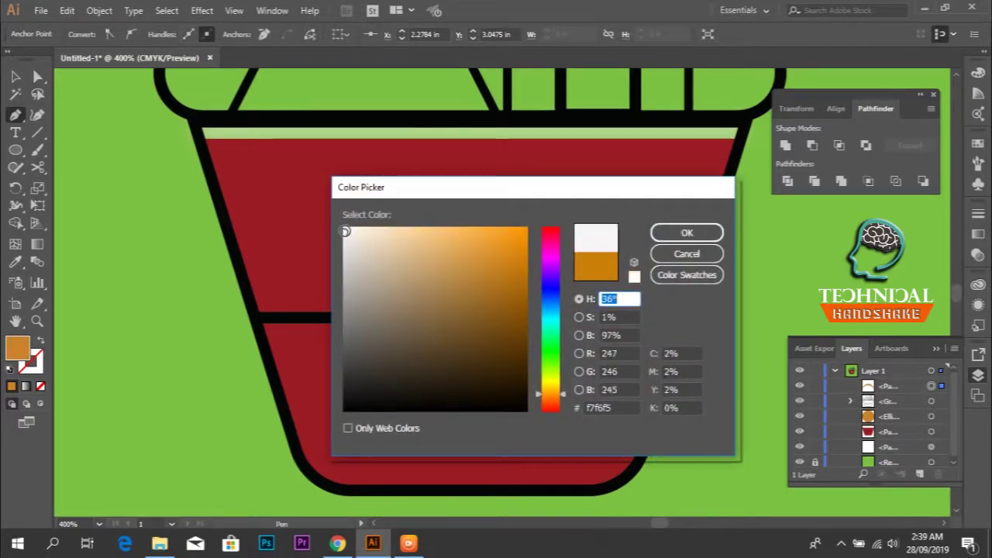
left_click(667, 232)
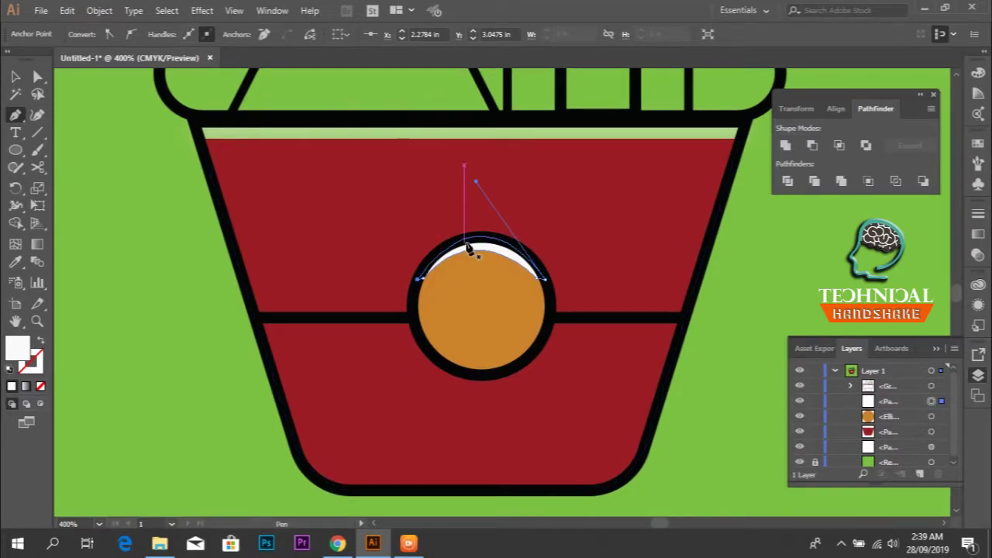
Set the crescent highlight's opacity to 50%
key("v")
left_click(484, 252)
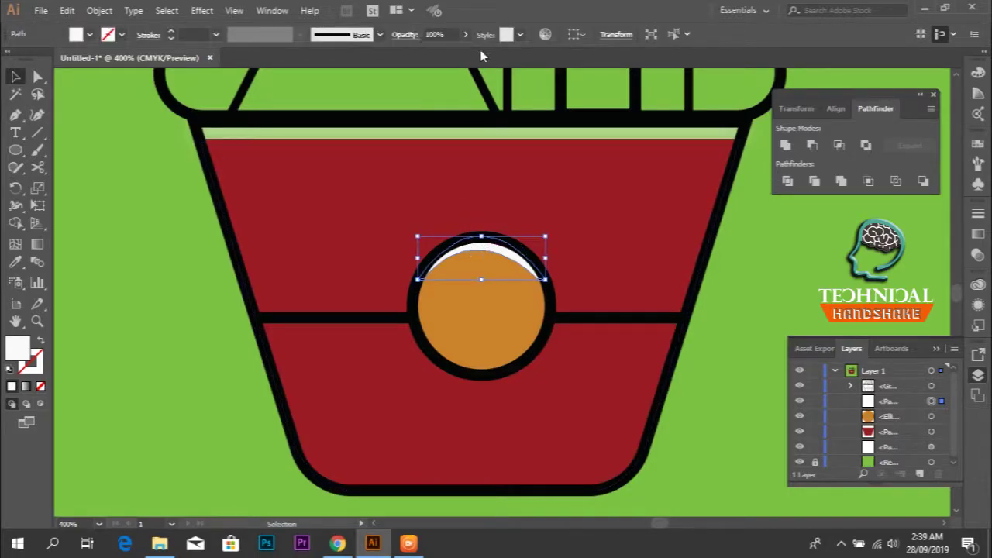
left_click(434, 34)
type("50")
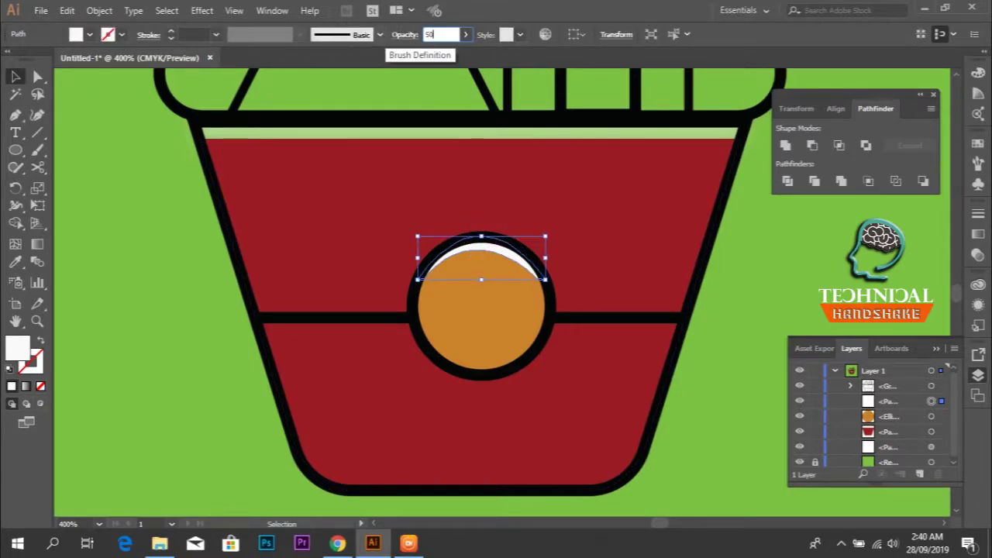
key("Return")
left_click(757, 270)
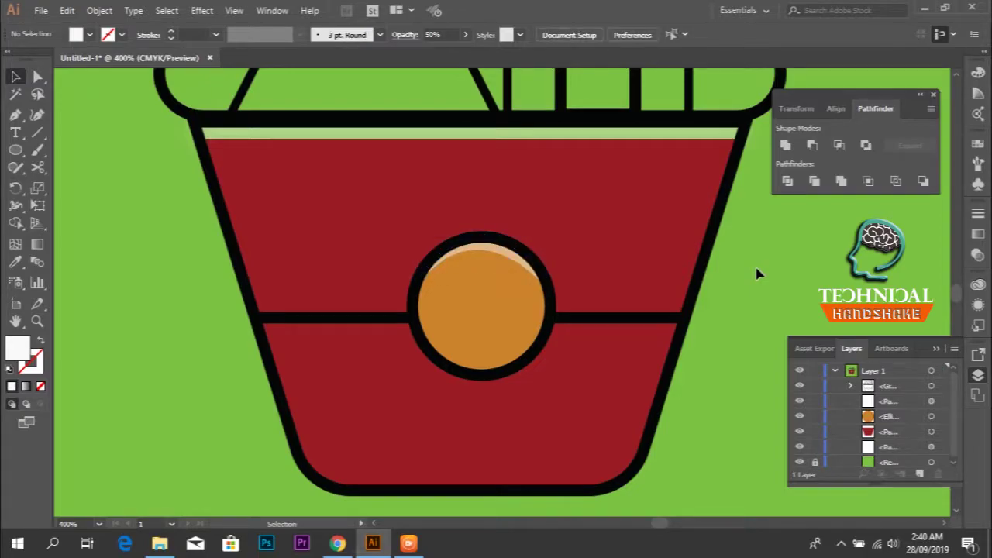
scroll(639, 272, "down", 2, "alt")
scroll(636, 273, "down", 1, "alt")
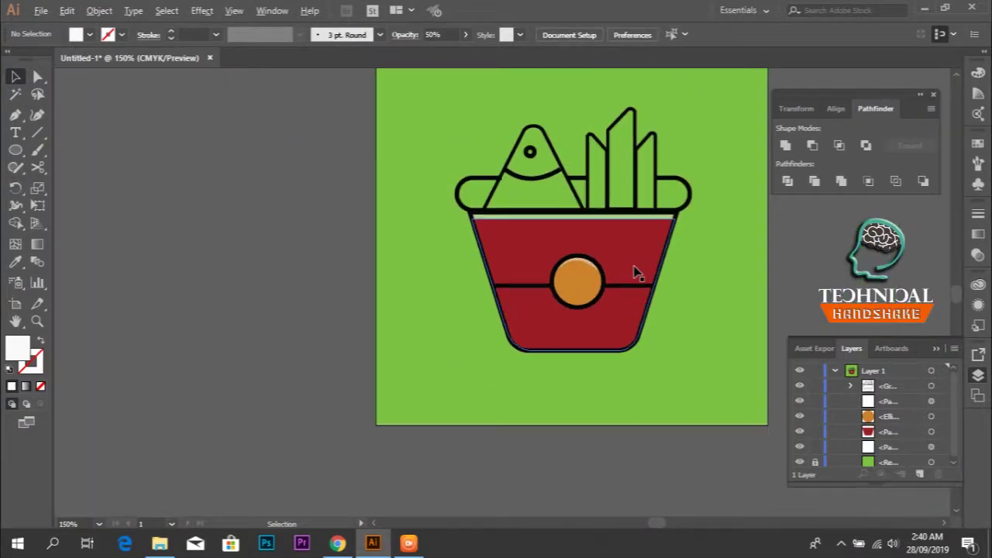
scroll(616, 270, "up", 1, "alt")
scroll(616, 270, "up", 1, "alt")
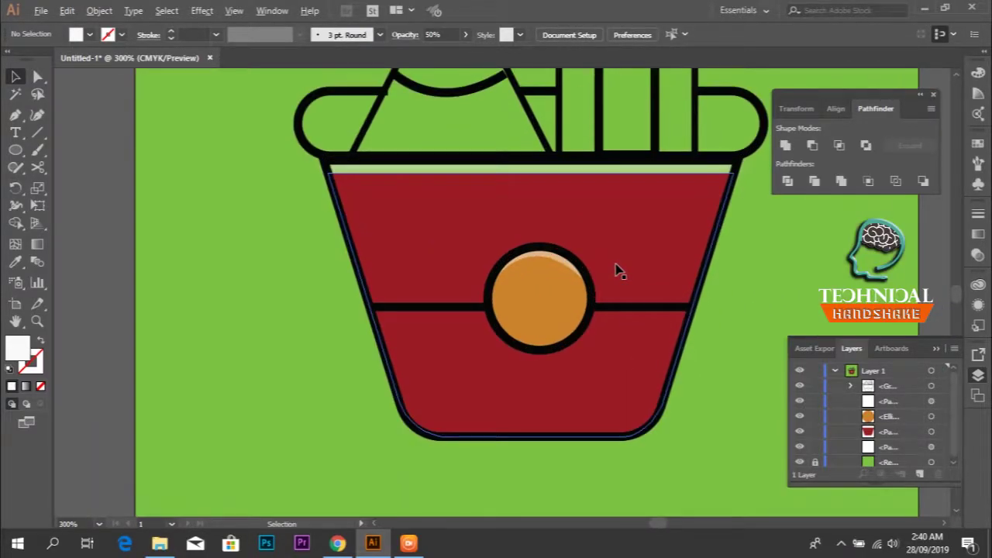
scroll(617, 271, "up", 1, "alt")
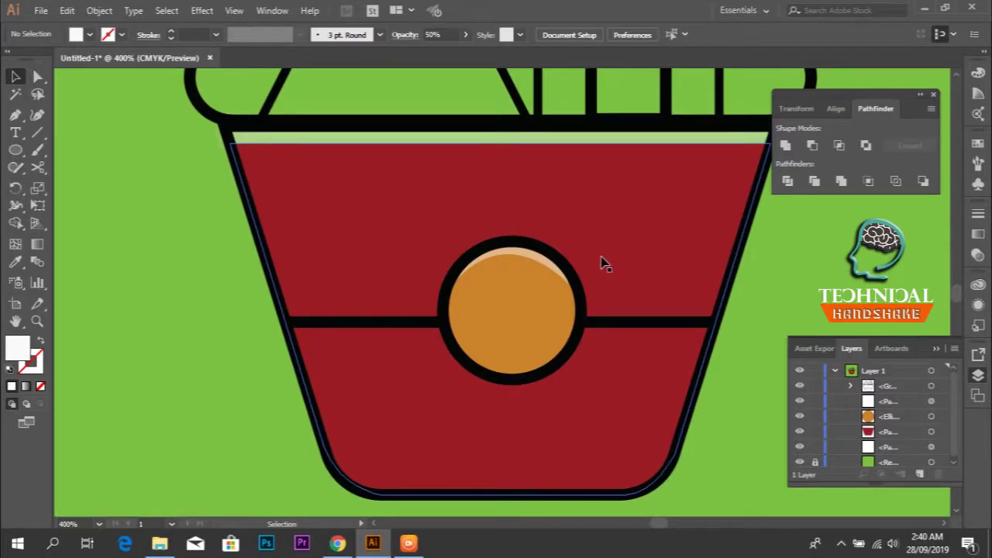
scroll(520, 276, "up", 2)
scroll(514, 349, "up", 2)
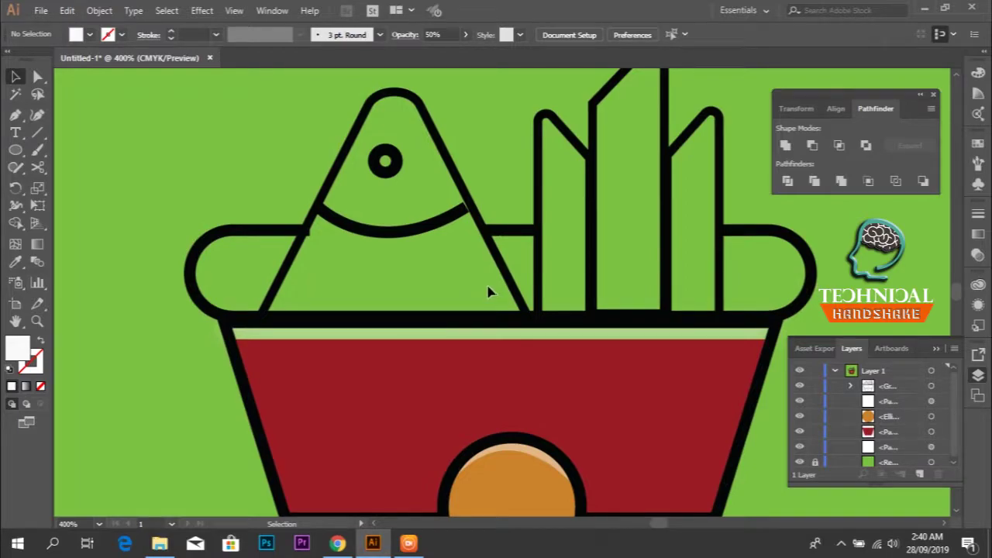
left_click(281, 233)
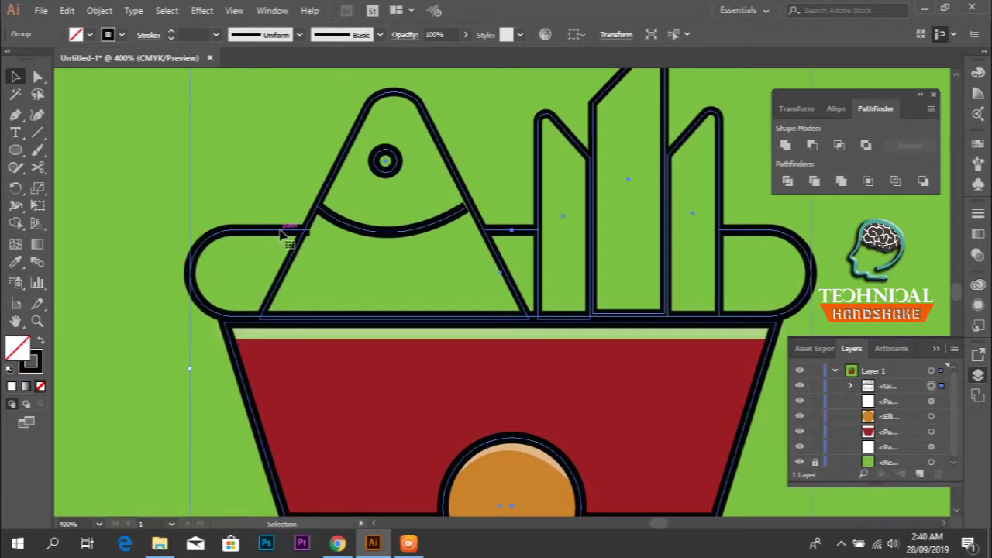
left_click(141, 208)
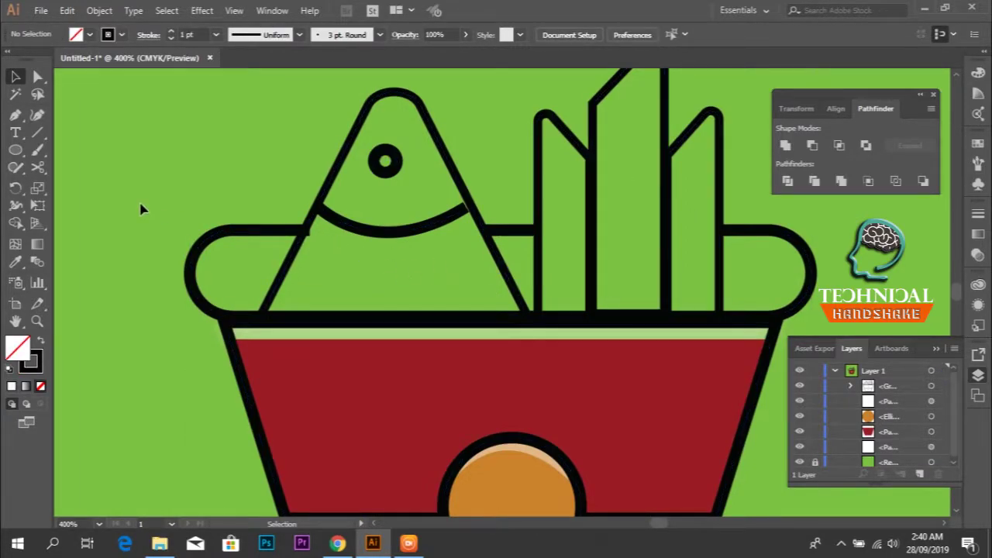
scroll(411, 237, "up", 1)
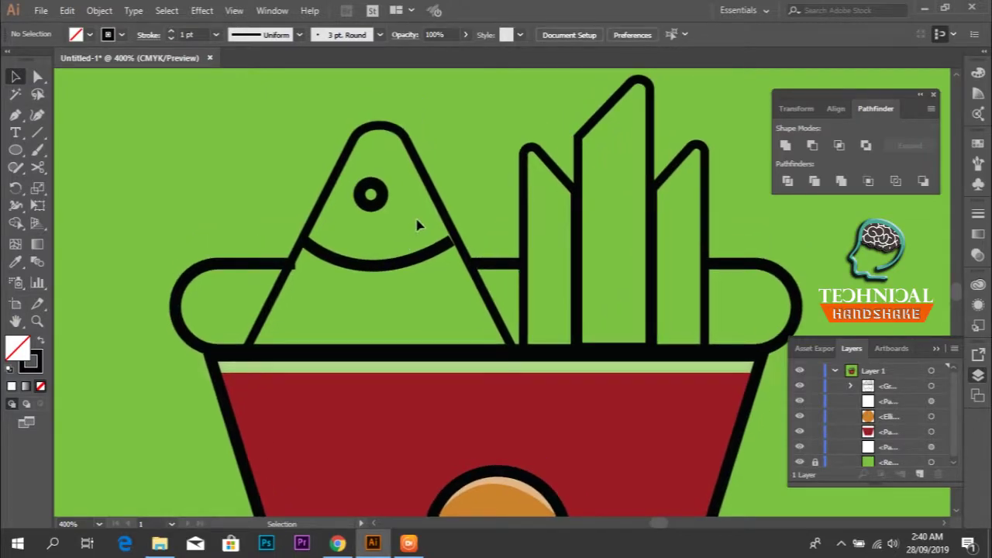
key("p")
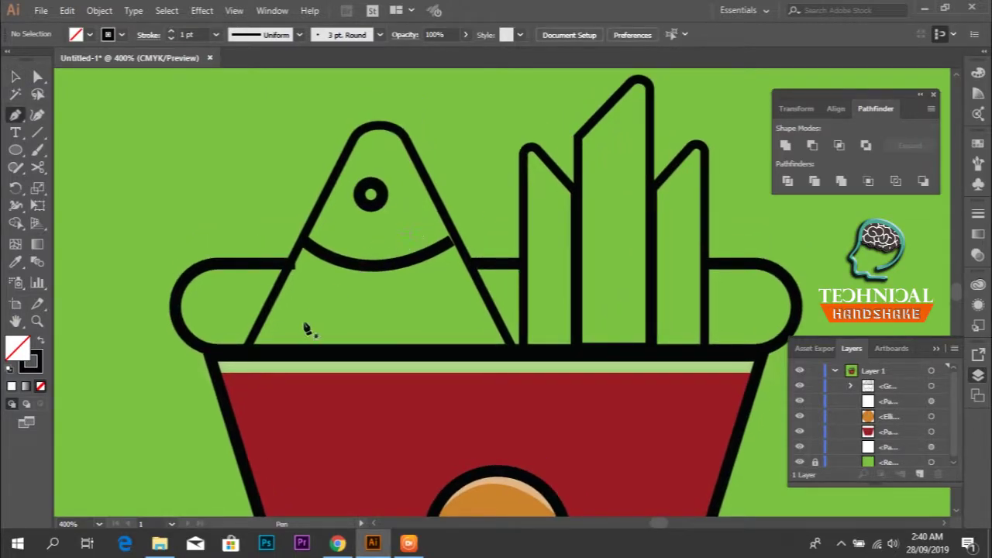
Trace a closed triangle over the fish outline with a rounded tip
left_click(245, 352)
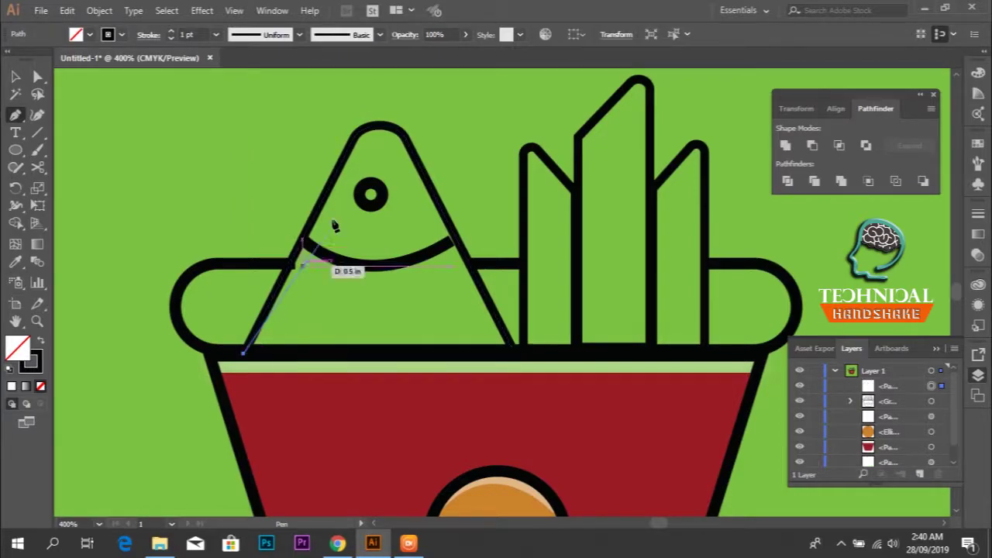
left_click(353, 140)
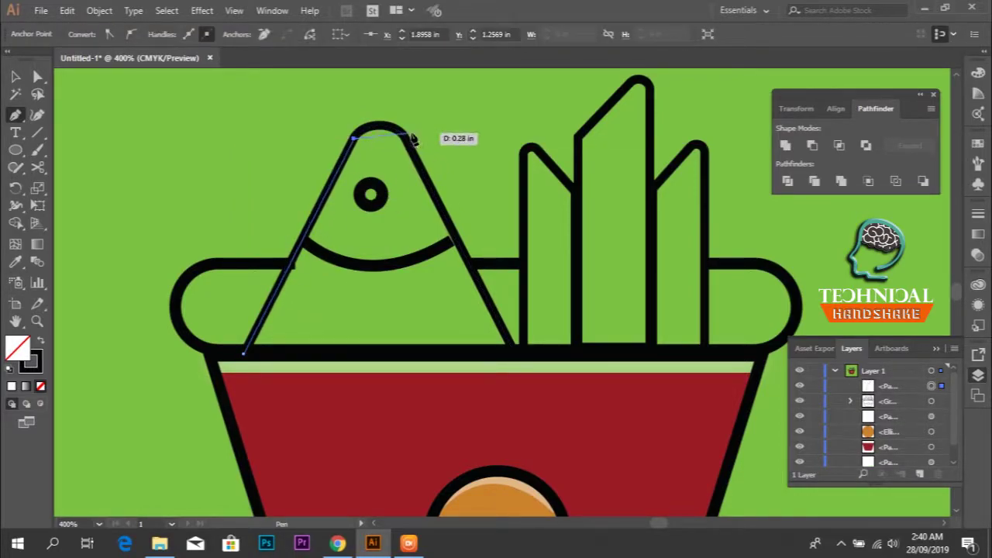
left_click_drag(403, 134, 426, 159)
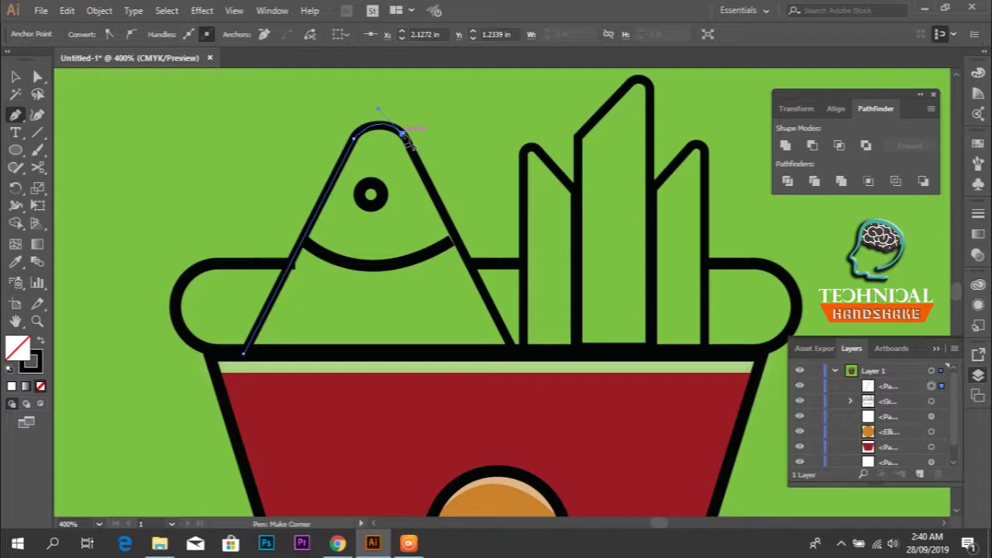
left_click(403, 133)
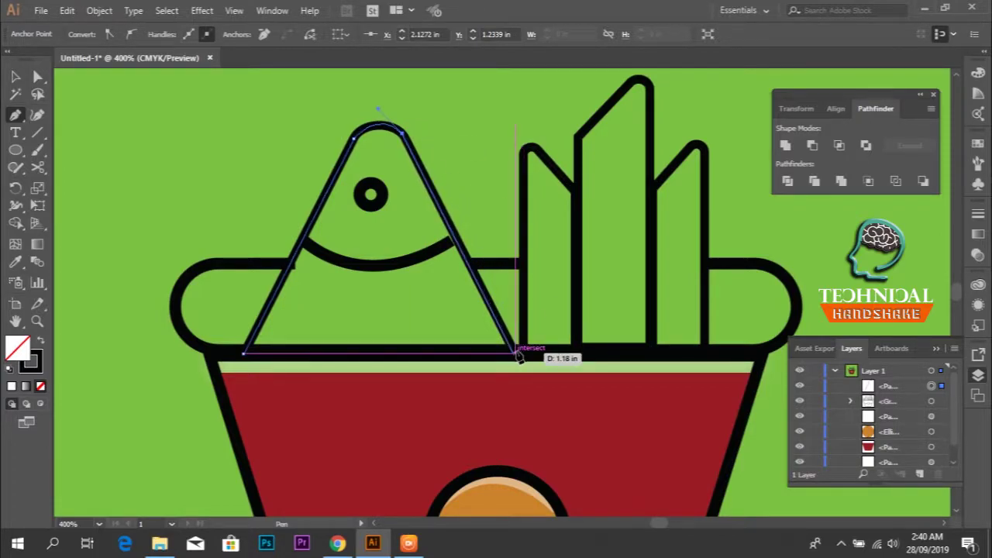
left_click(514, 353)
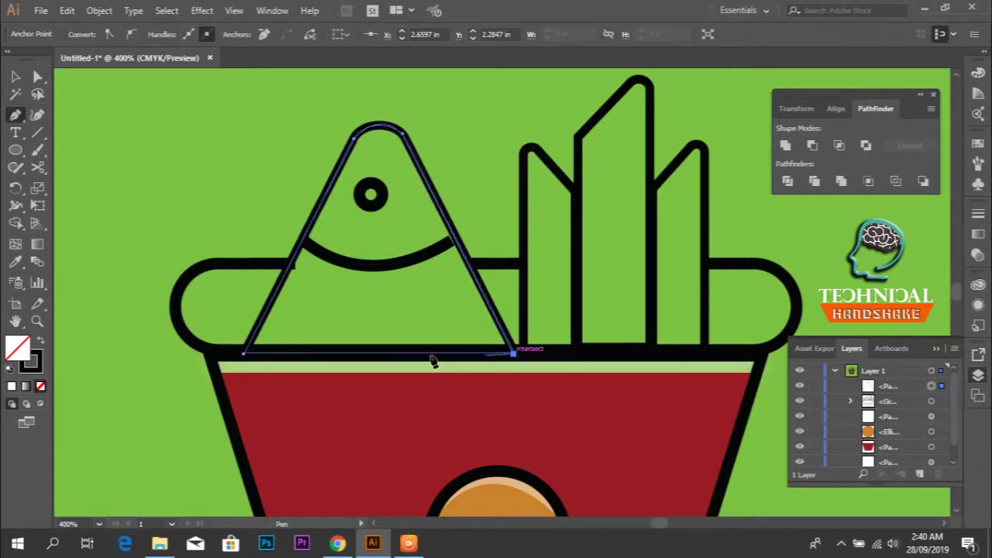
left_click(244, 355)
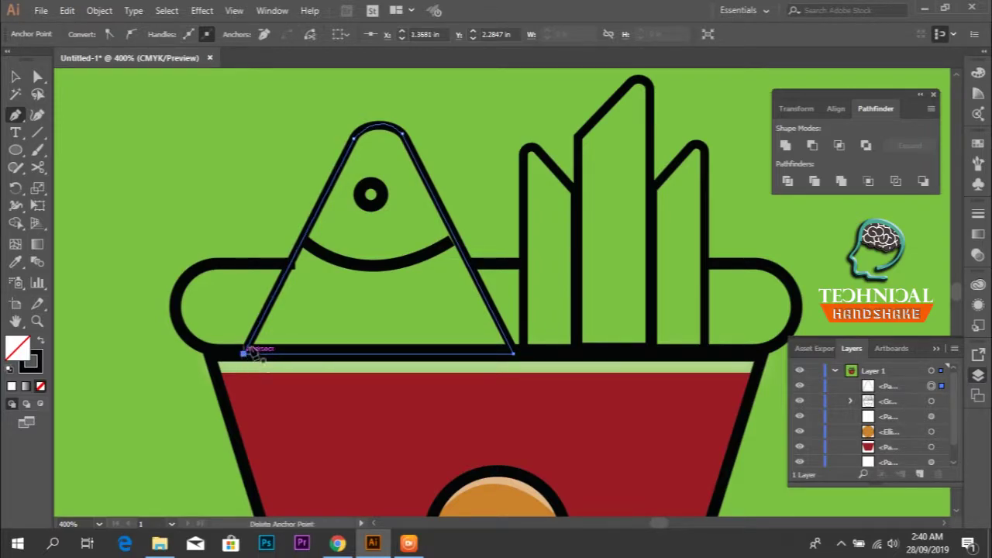
Fill the triangle with orange c97f09 and send it behind the eye and smile
double_click(28, 359)
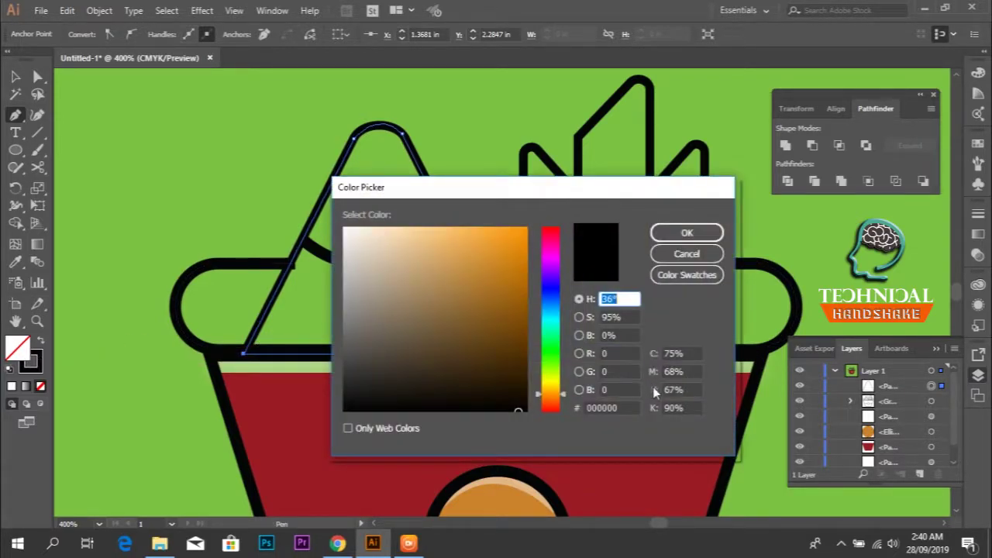
left_click(619, 407)
type("c97f09")
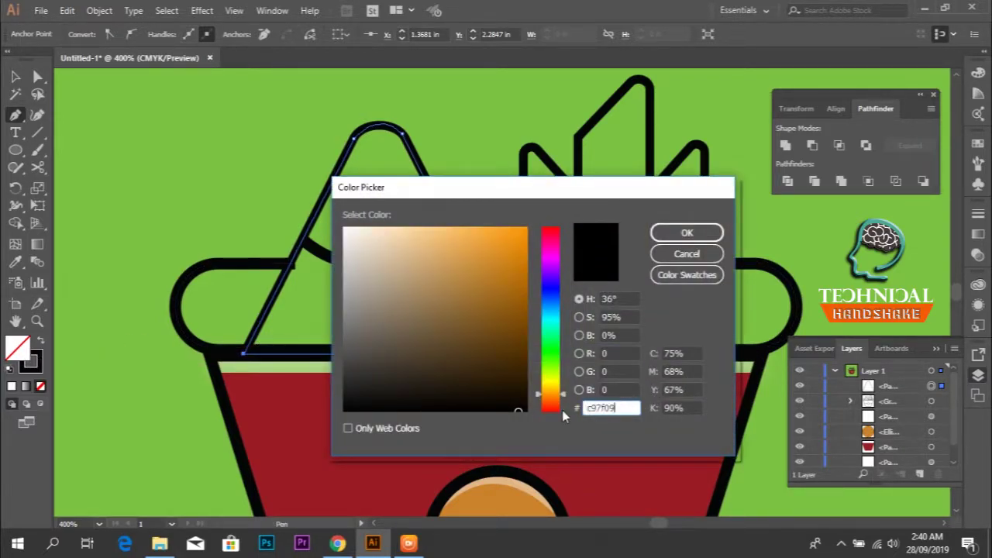
left_click(687, 232)
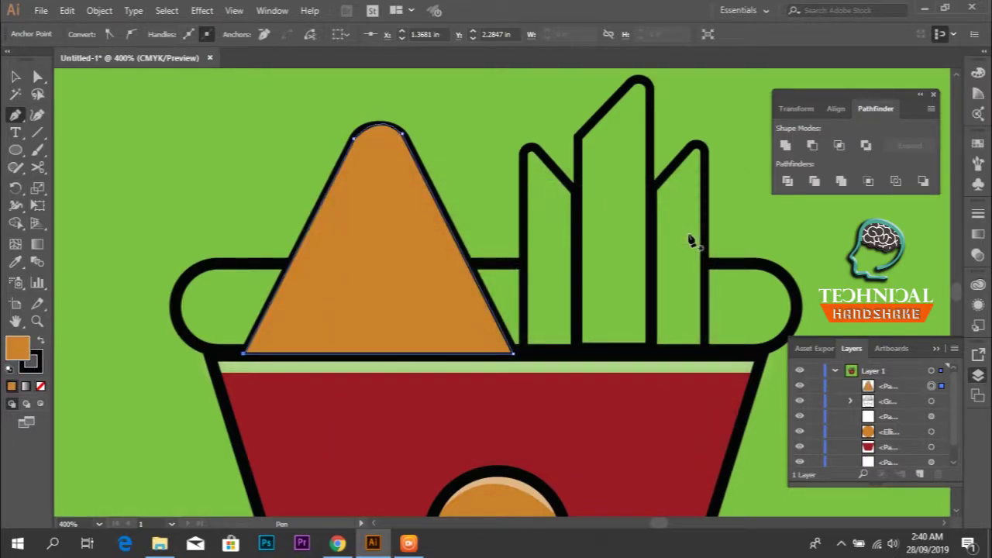
key("ctrl+bracketleft")
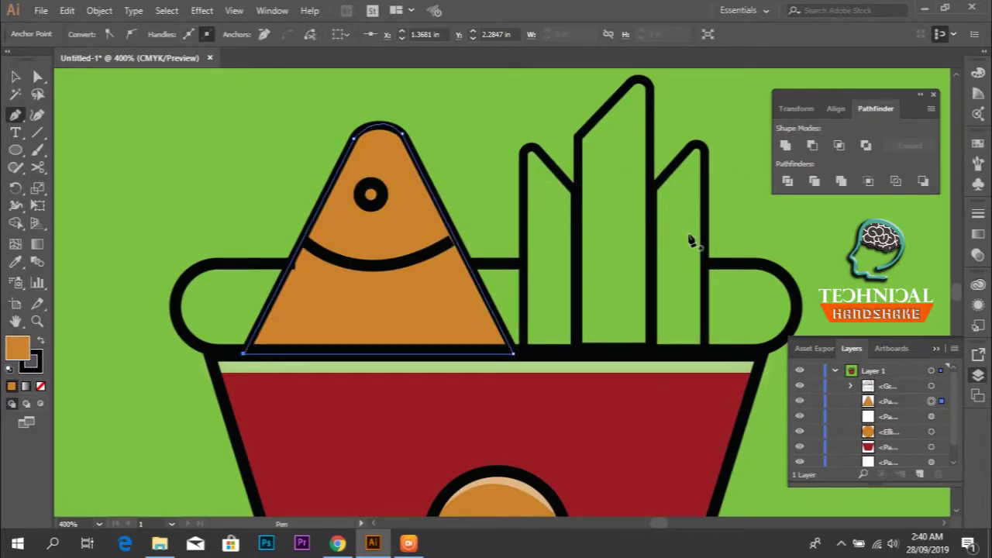
Trace a Pen path over the left fry's rounded top and up around the tallest fry's tip
left_click(522, 350, "ctrl")
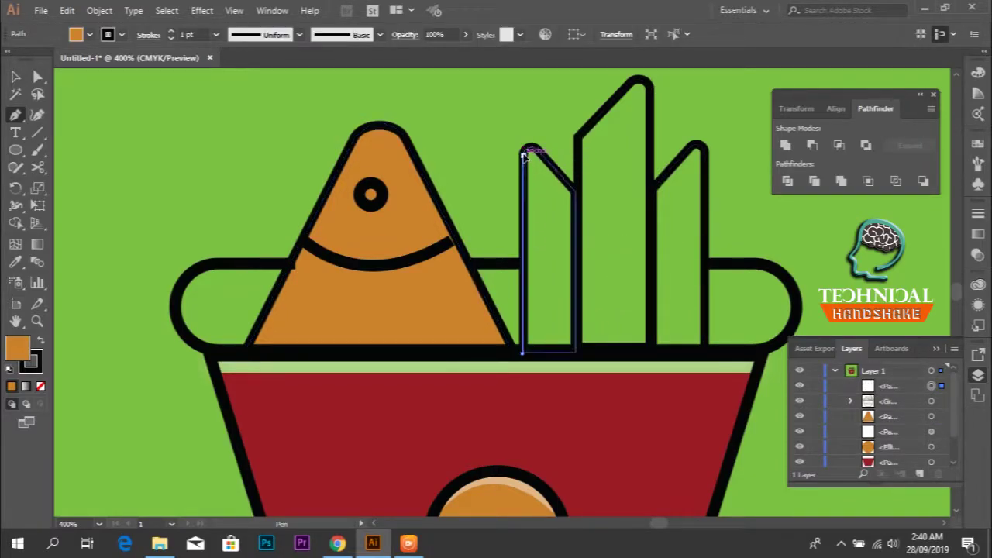
left_click(523, 155, "ctrl")
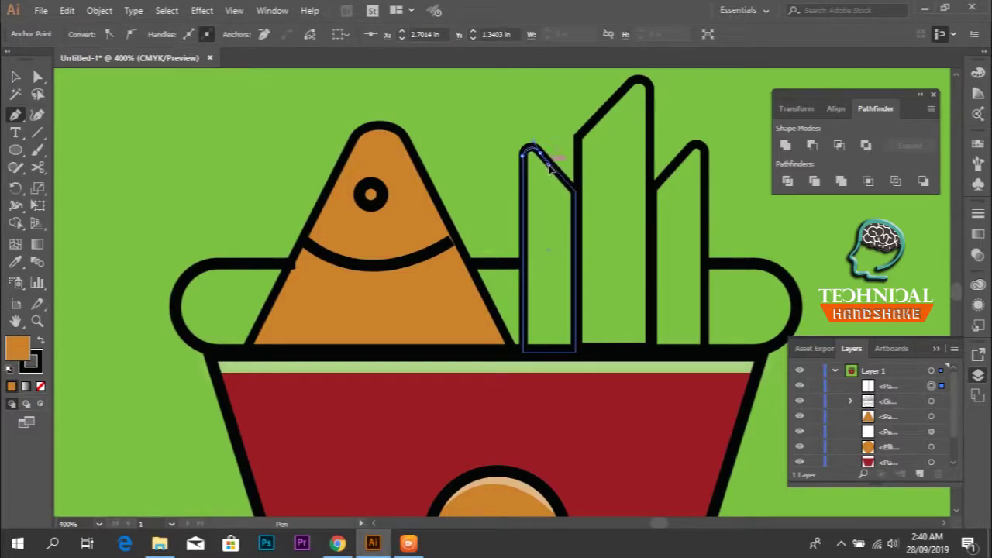
left_click_drag(556, 175, 542, 158)
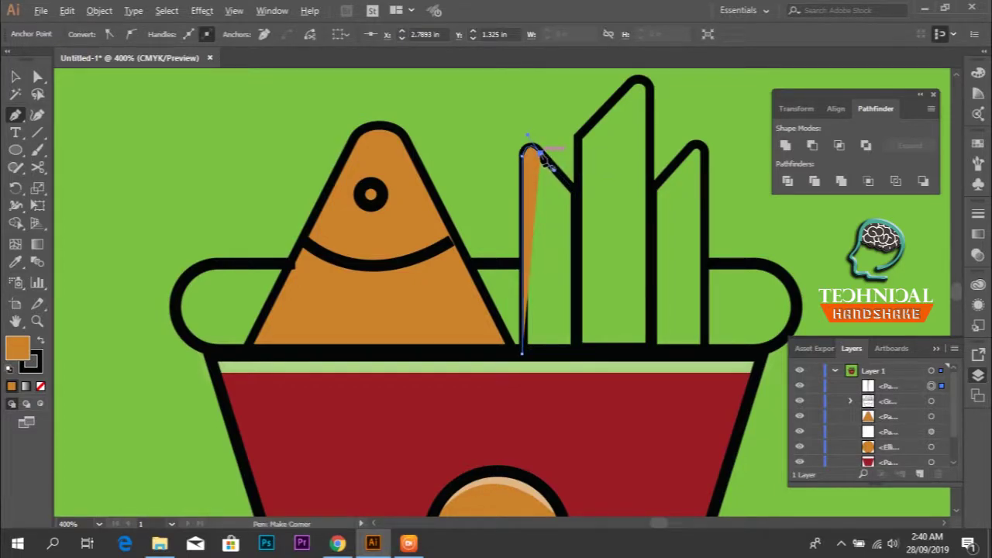
left_click(577, 194)
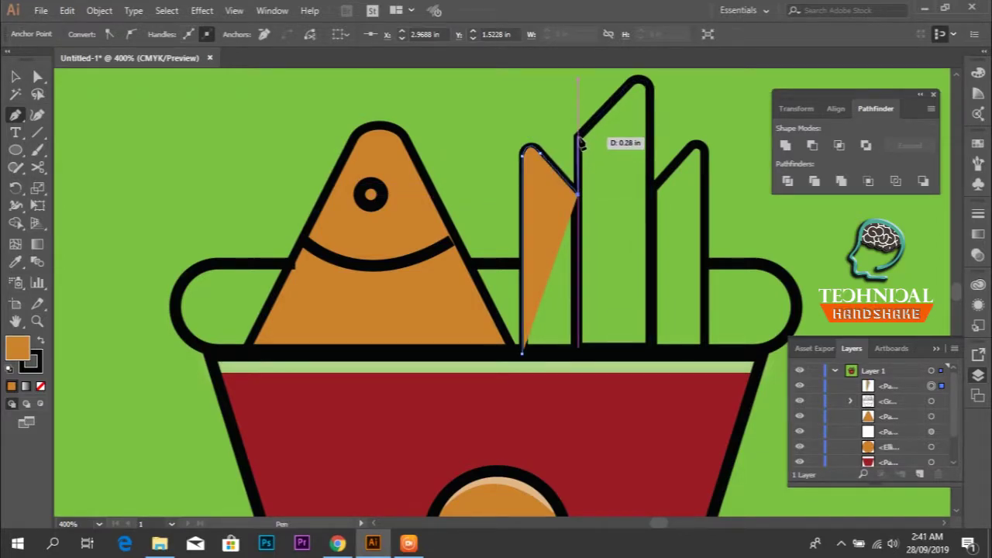
left_click(575, 136)
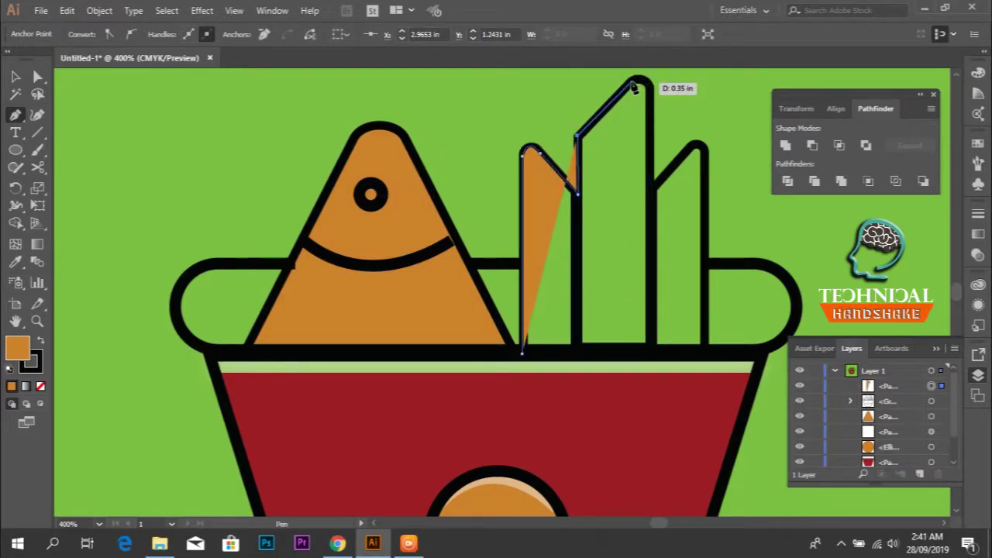
left_click(633, 88)
scroll(634, 87, "up", 2)
mouse_move(648, 99)
left_mouse_down()
mouse_move(580, 127)
mouse_move(585, 162)
left_mouse_up()
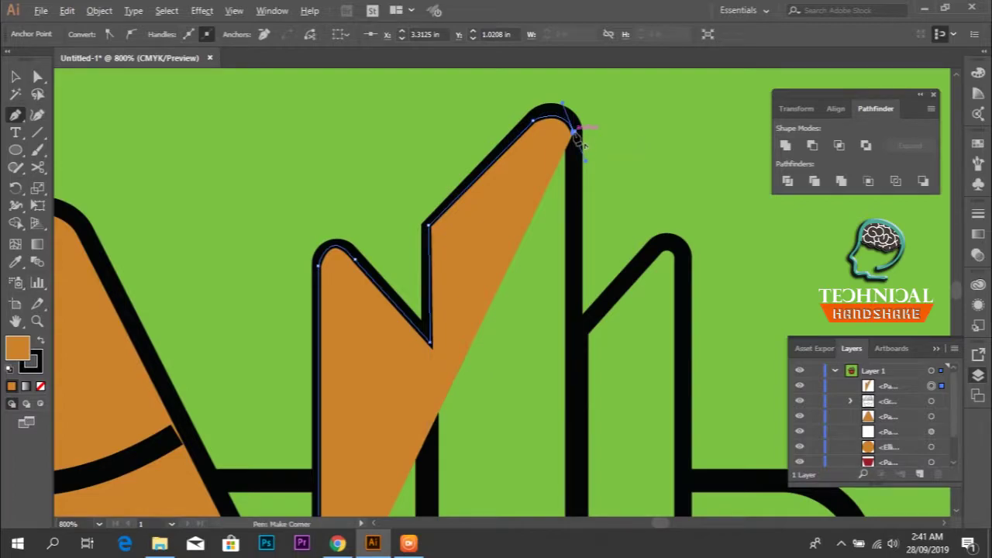
Continue the path over the right fry's top and close it along the cup rim
scroll(577, 240, "down", 3)
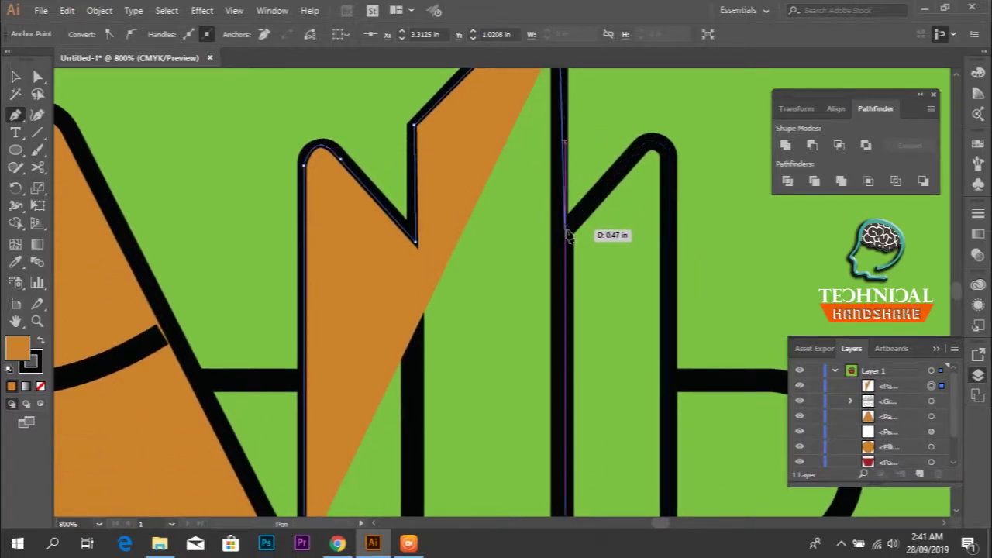
left_click(567, 237)
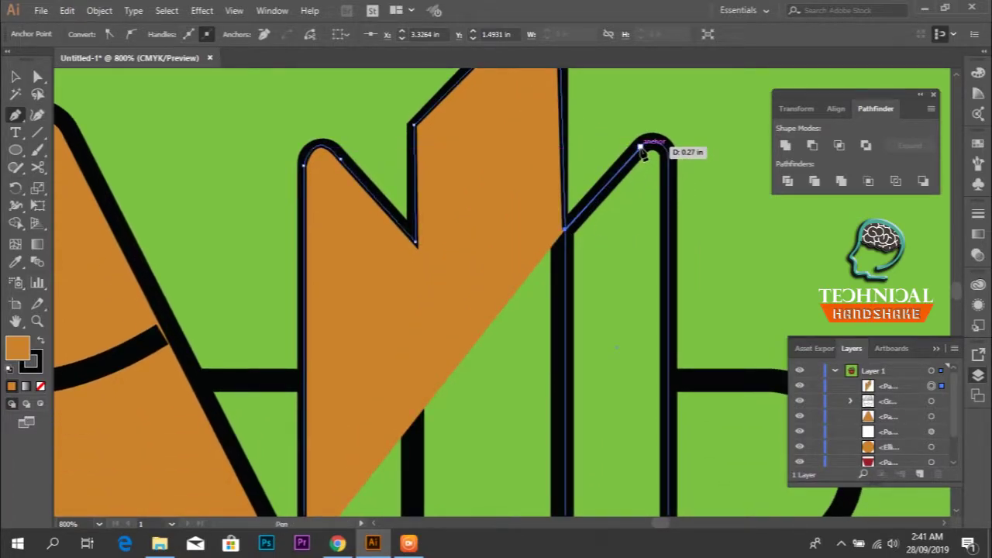
left_click(641, 147)
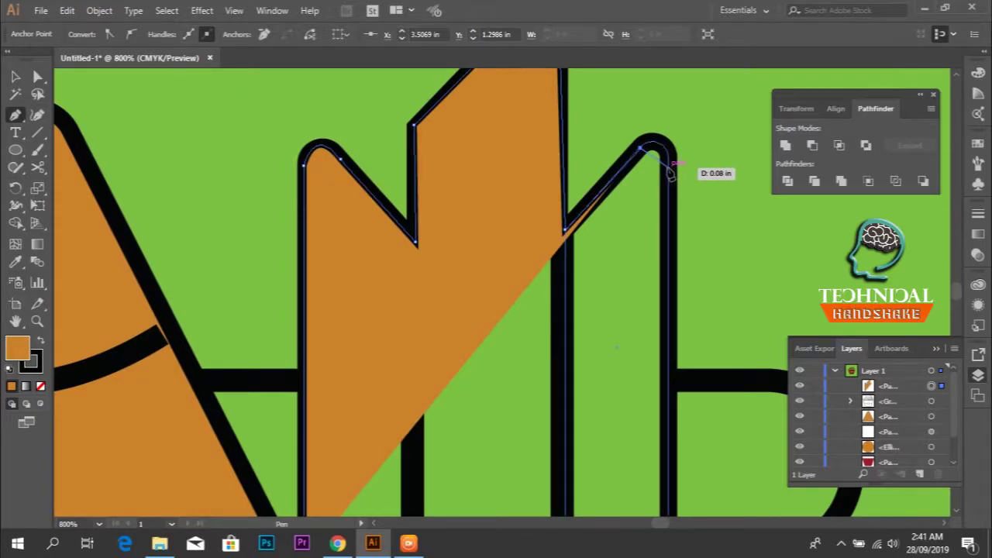
left_click_drag(670, 166, 671, 198)
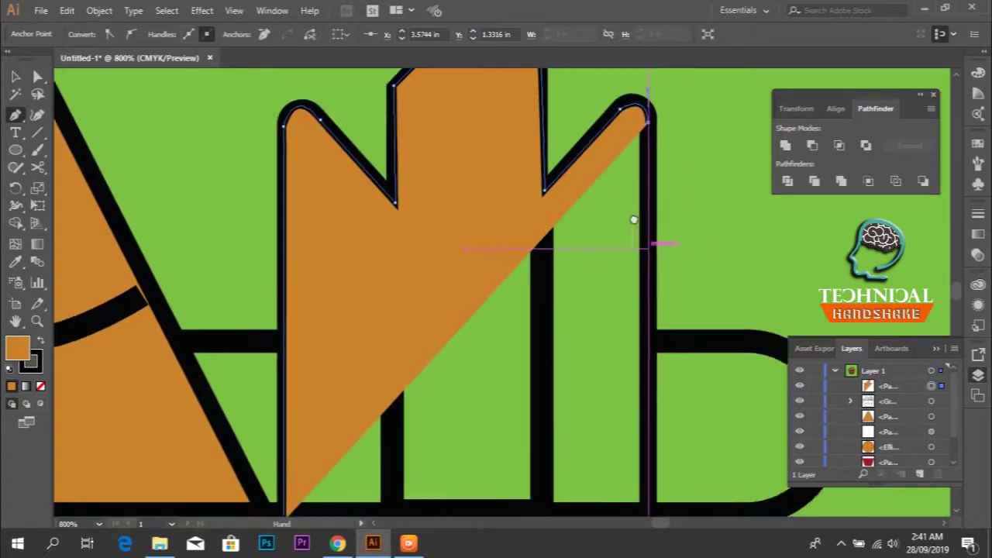
left_click_drag(635, 216, 595, 153)
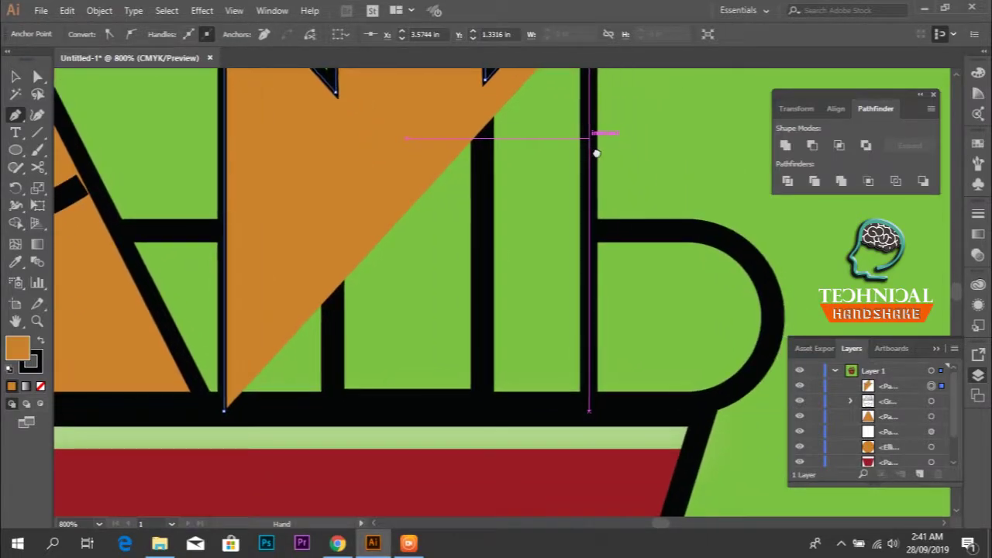
left_click(591, 410)
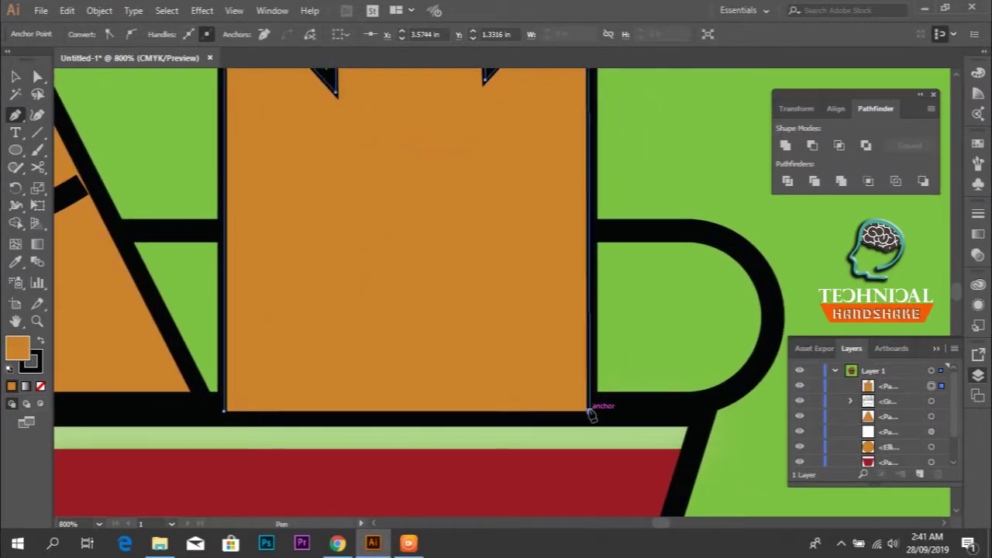
left_click(223, 410)
Place the orange fill directly beneath the fries' black outlines in the stacking order
scroll(283, 403, "down", 2)
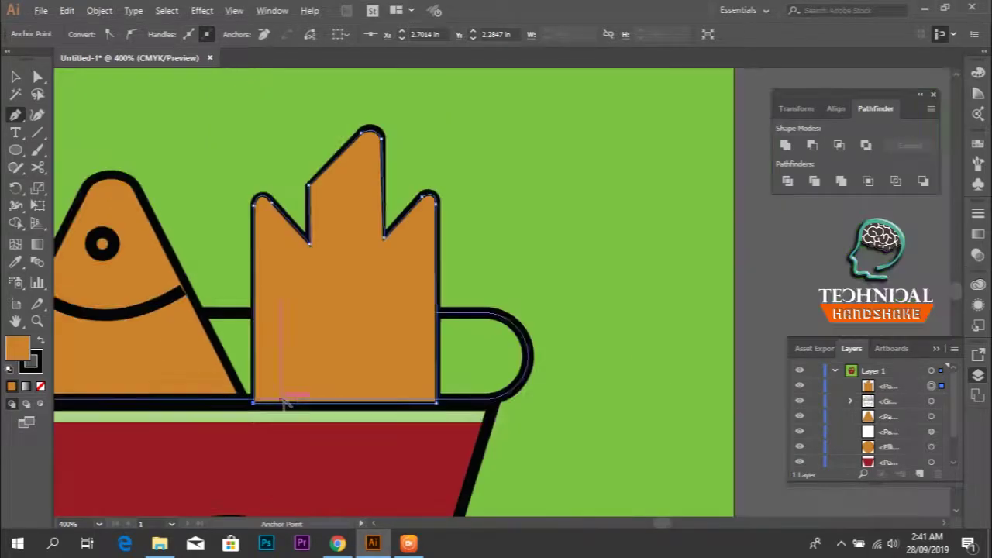
key("ctrl+bracketleft")
key("ctrl+bracketleft")
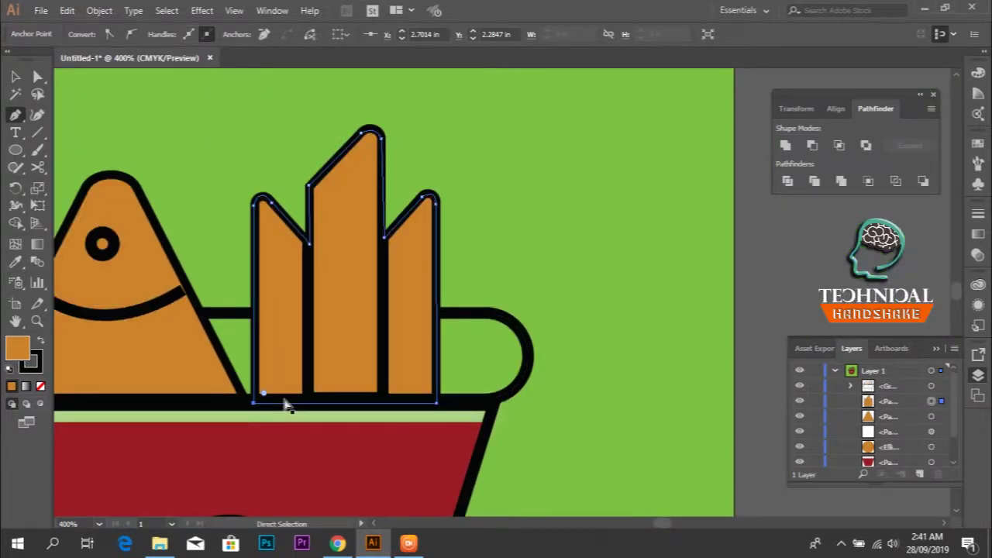
key("ctrl+bracketleft")
key("ctrl+bracketleft")
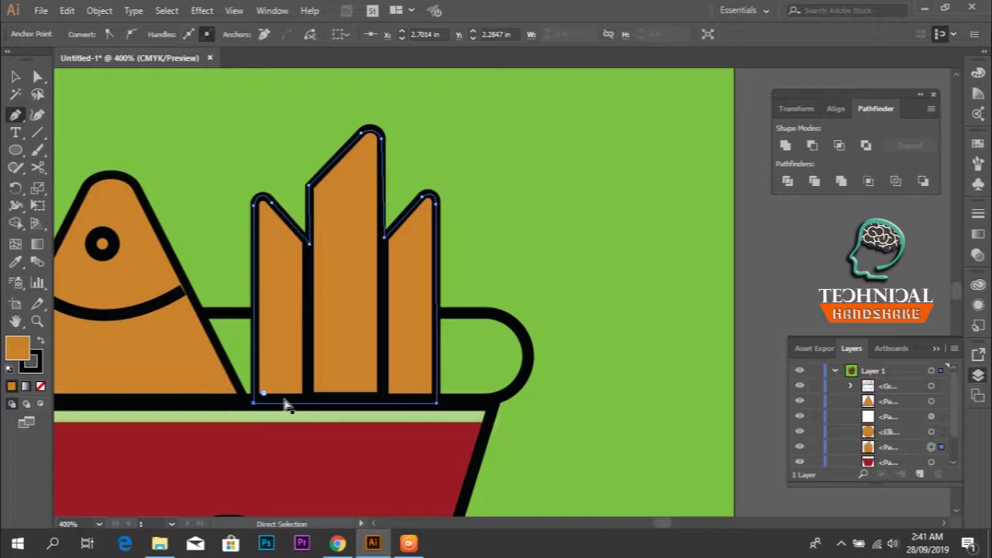
key("ctrl+bracketright")
key("ctrl+bracketright")
key("ctrl+bracketright")
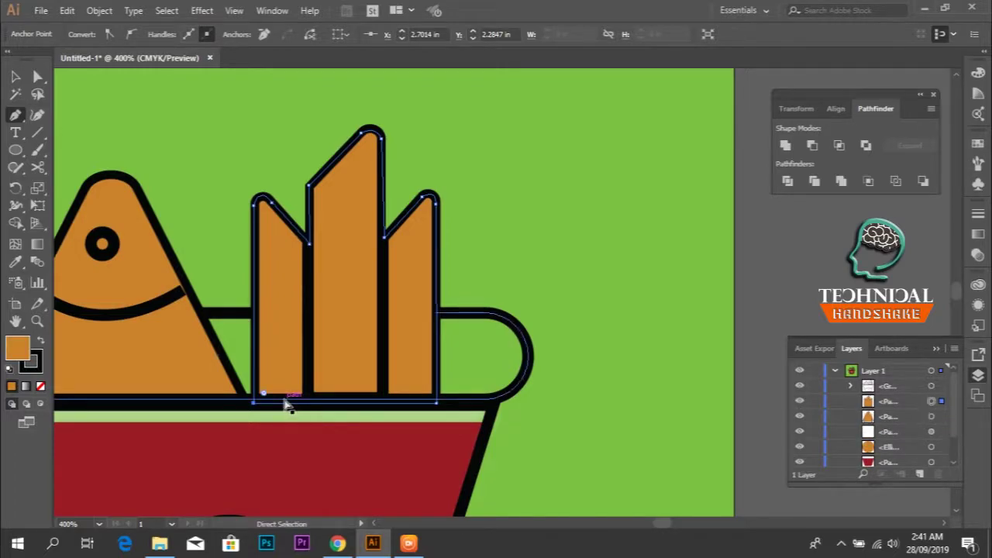
key("ctrl+bracketright")
key("ctrl+bracketleft")
Deselect, zoom out to view the whole icon, and reselect the orange fries fill
key("v")
key("ctrl+shift+a")
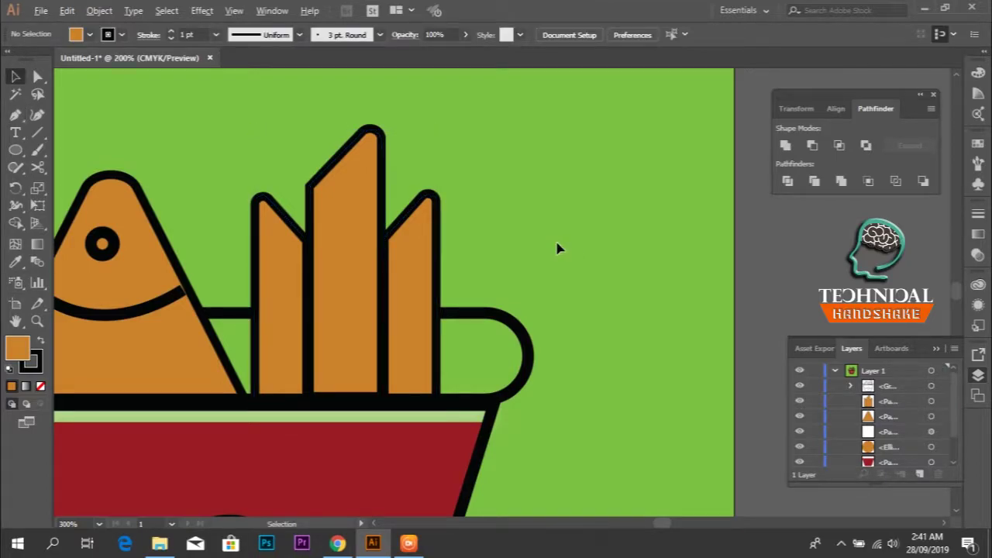
key("ctrl+minus")
key("ctrl+minus")
key("ctrl+minus")
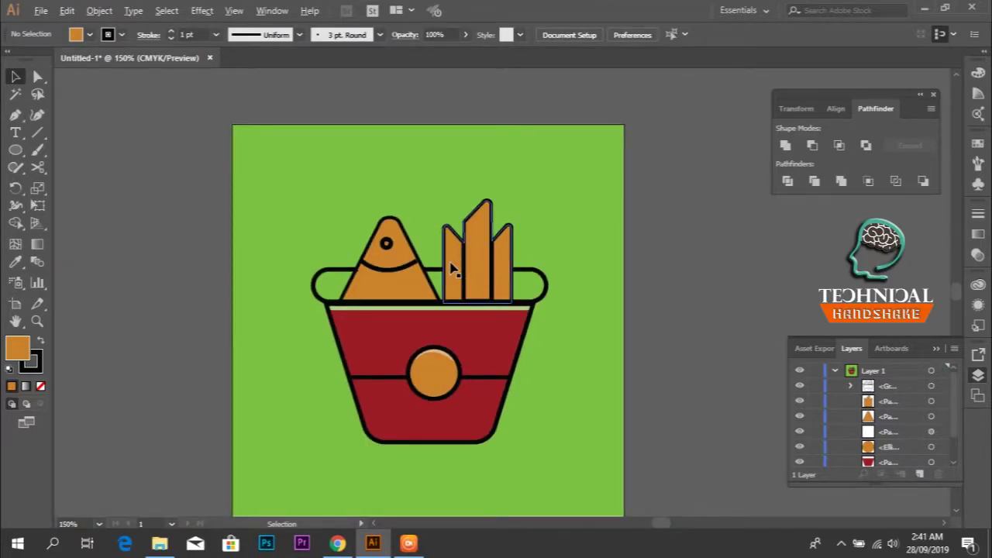
scroll(451, 269, "up", 2)
scroll(455, 270, "up", 1)
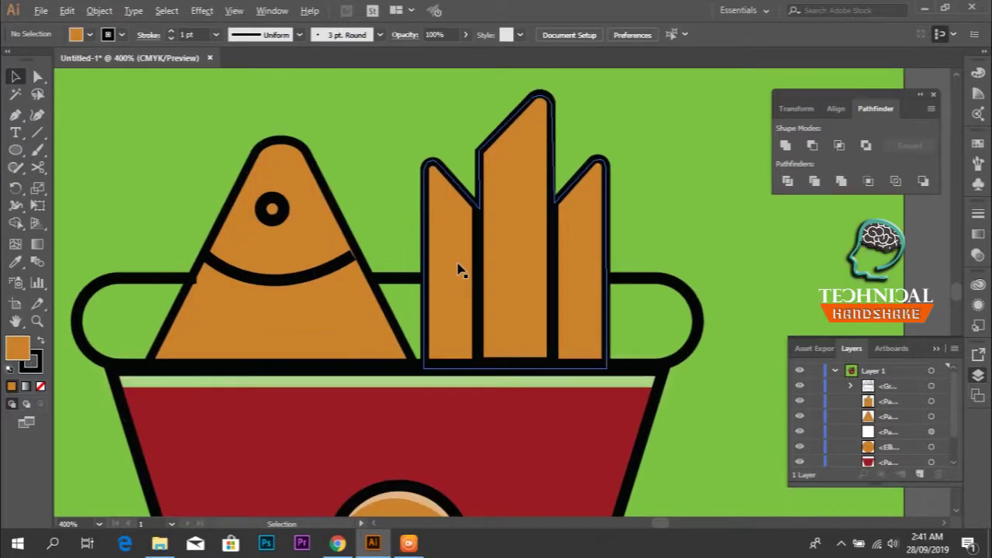
left_click(515, 254)
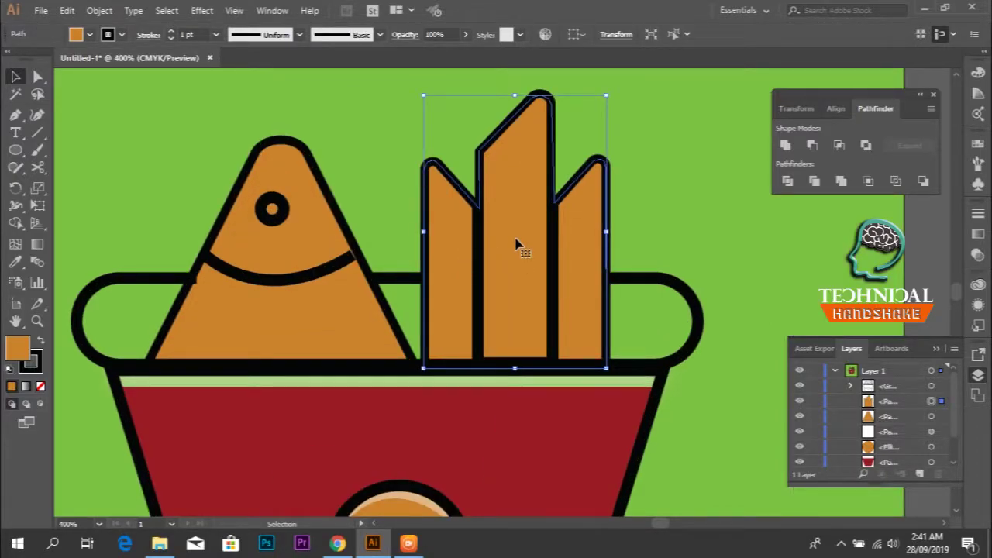
Copy the fries fill slightly lower, make the upper copy near-white, and select both shapes
left_click_drag(514, 243, 516, 256)
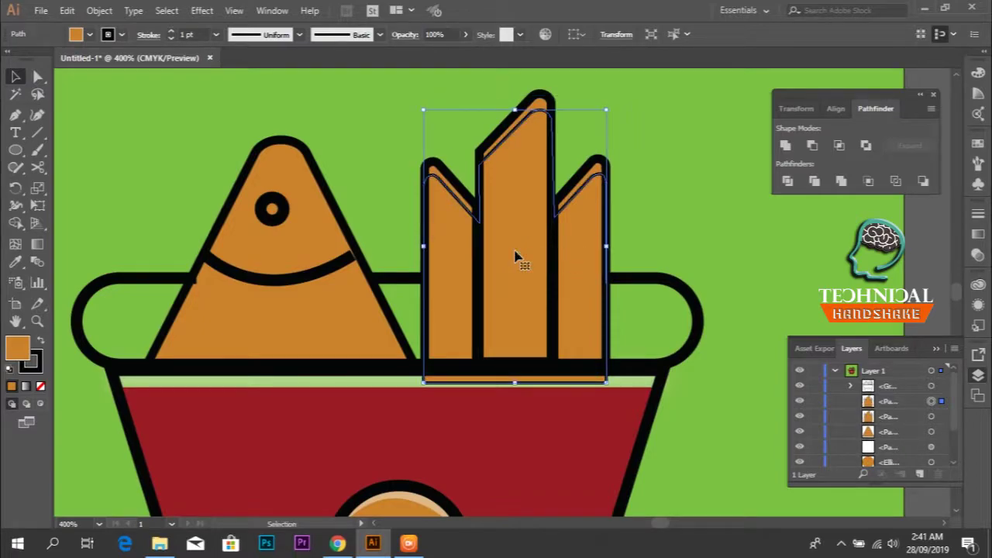
left_click(546, 108)
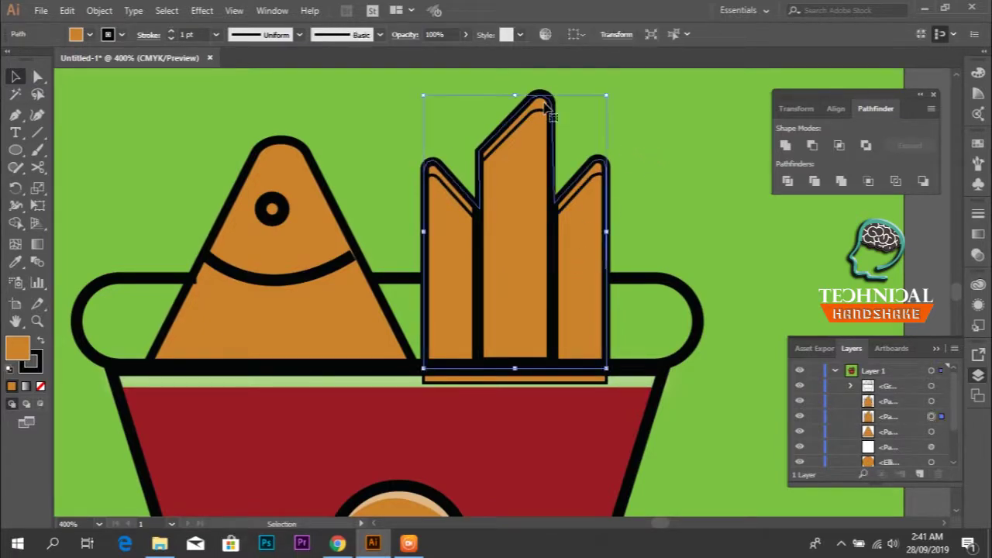
double_click(18, 350)
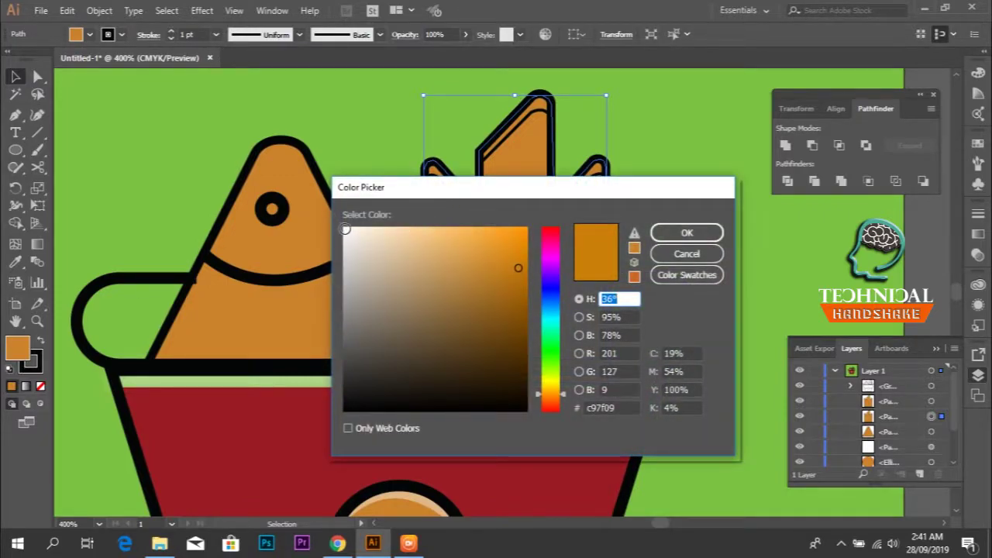
left_click(345, 250)
left_click(686, 233)
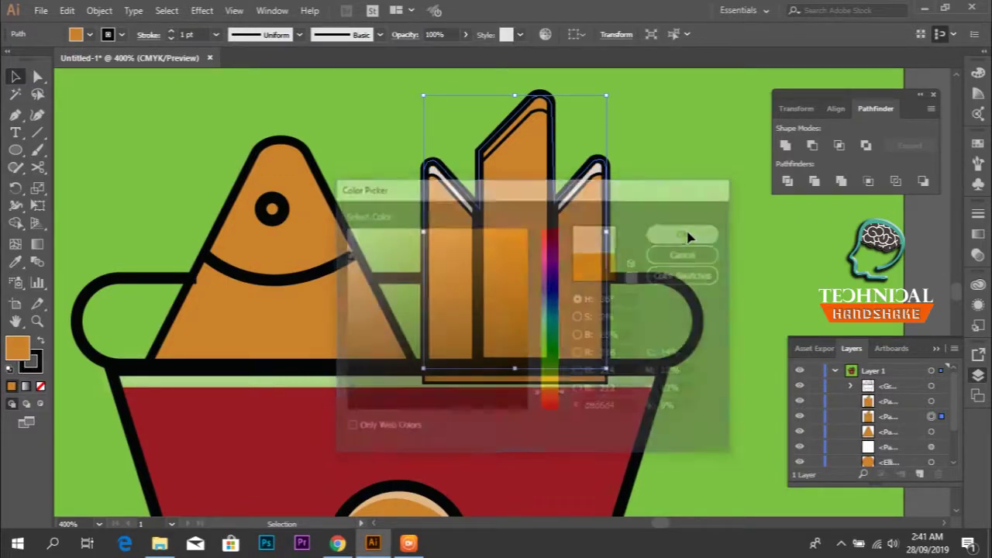
left_click(666, 206)
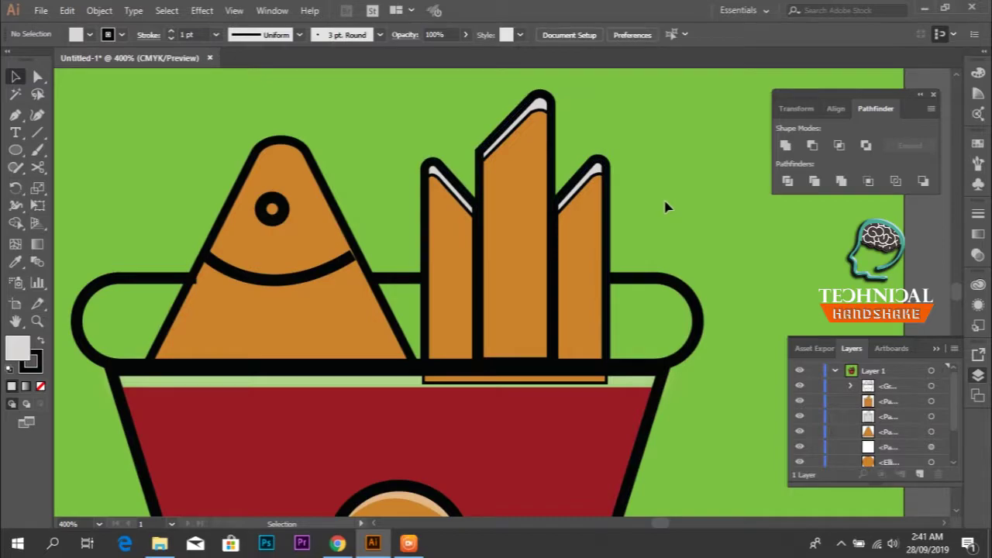
left_click(540, 106)
left_click(538, 184, "shift")
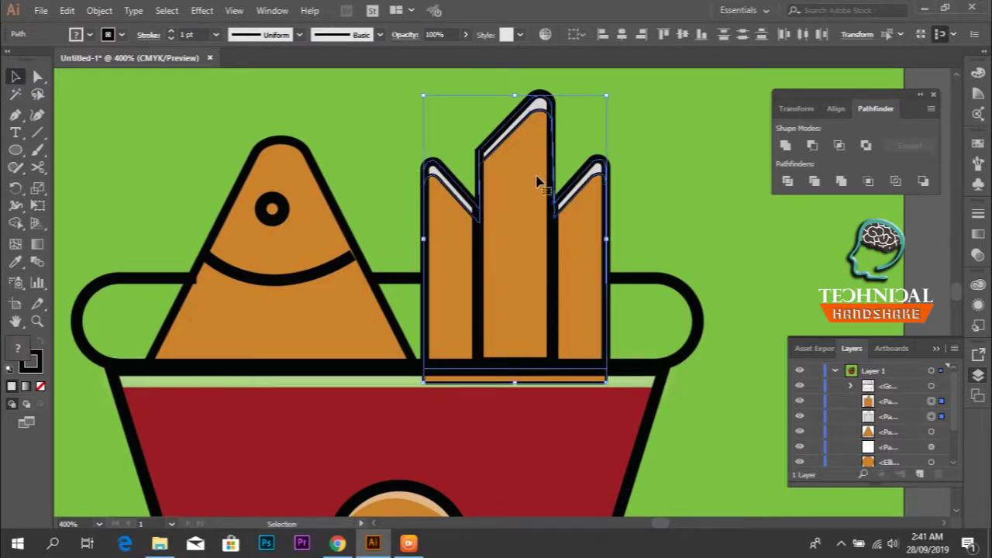
Divide the overlapping fries fills, ungroup them, and delete the stray orange strip
left_click(788, 182)
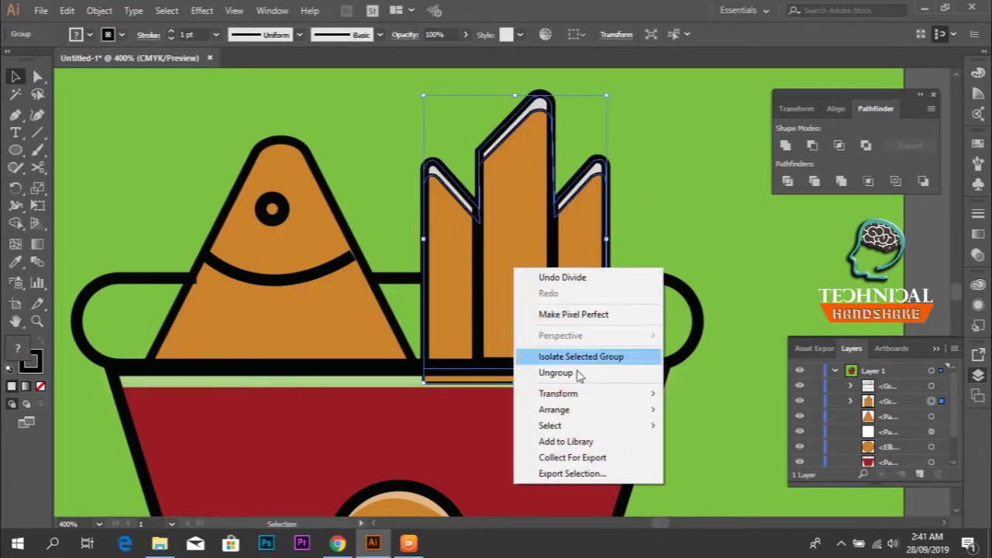
left_click(571, 373)
left_click(671, 242)
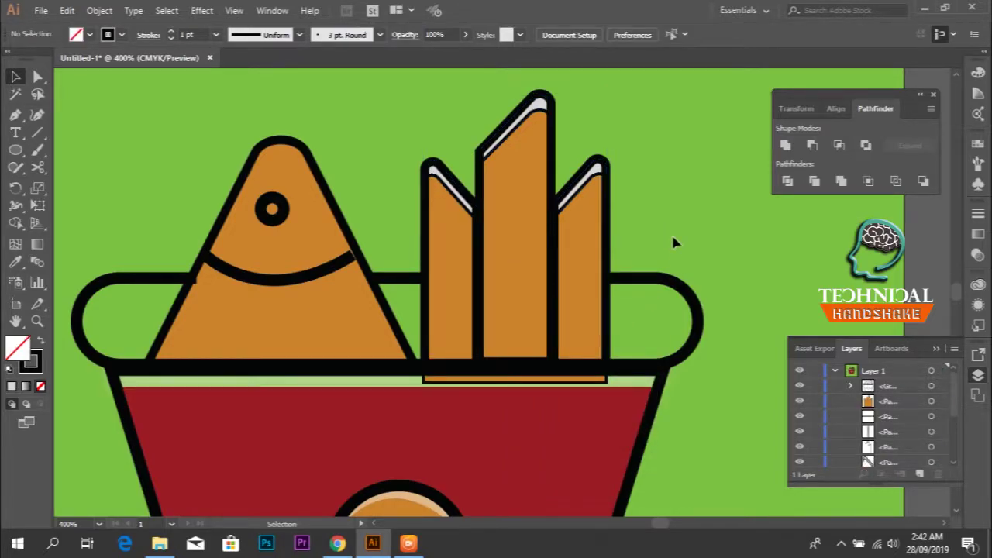
left_click(533, 200)
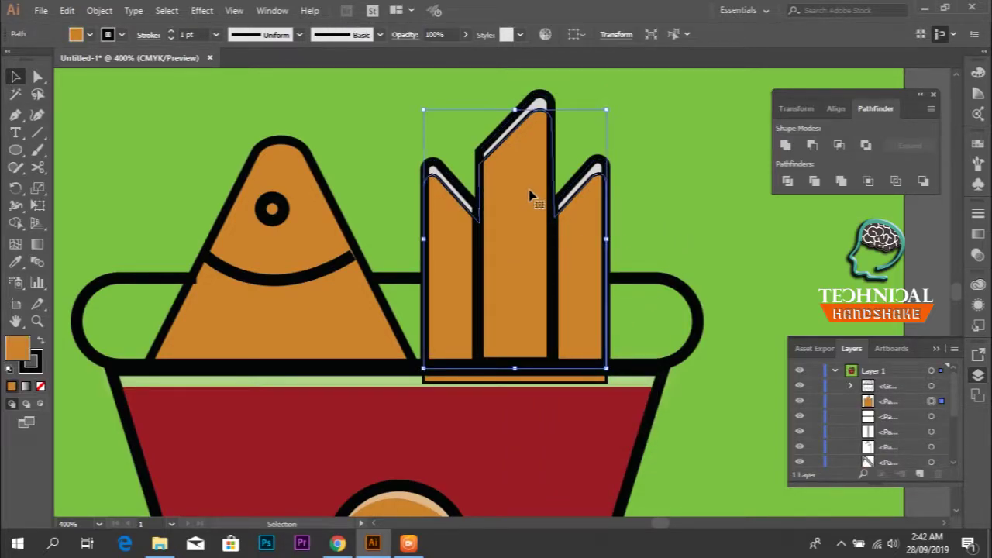
left_click(542, 382)
key("Delete")
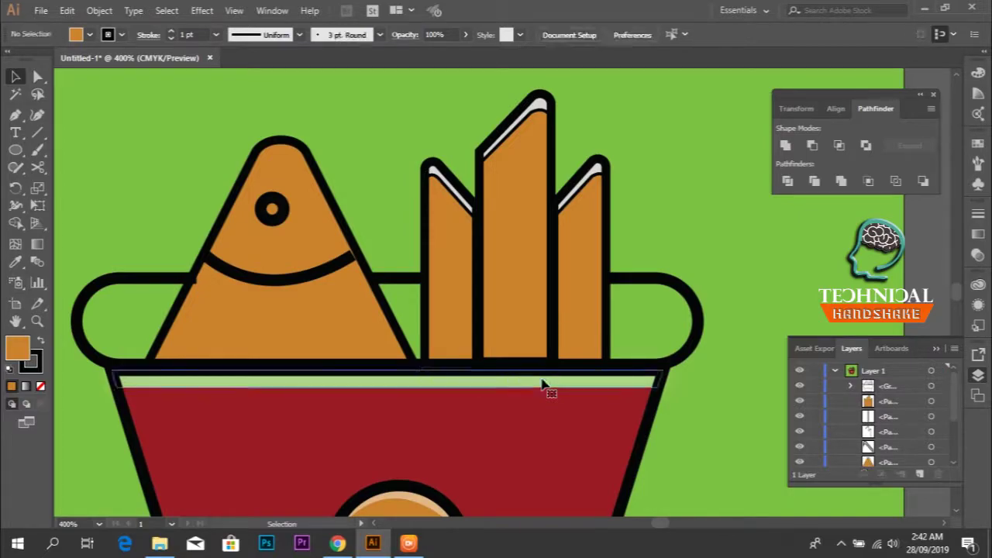
Set the stroke to None on the orange fries fill and the white highlight shapes
left_click(575, 206)
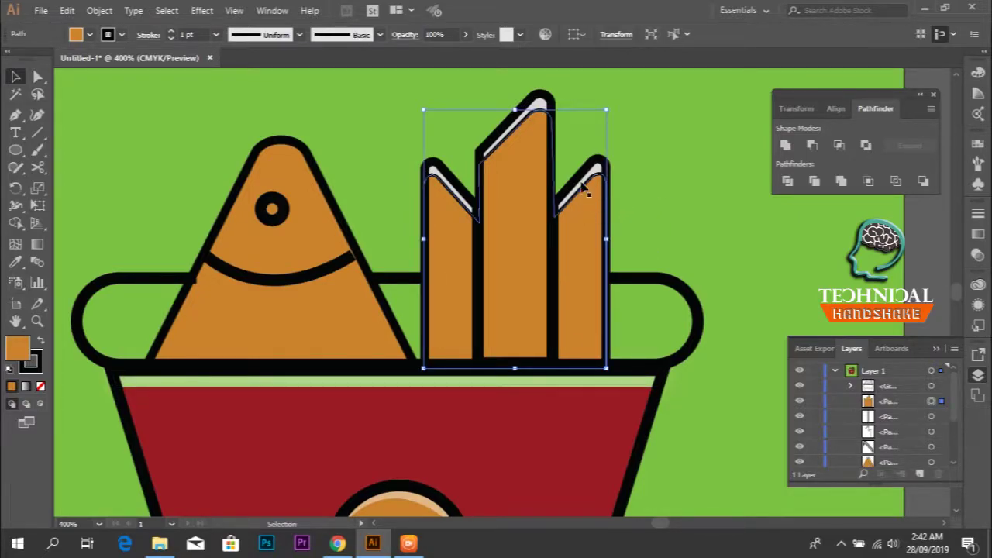
left_click(35, 364)
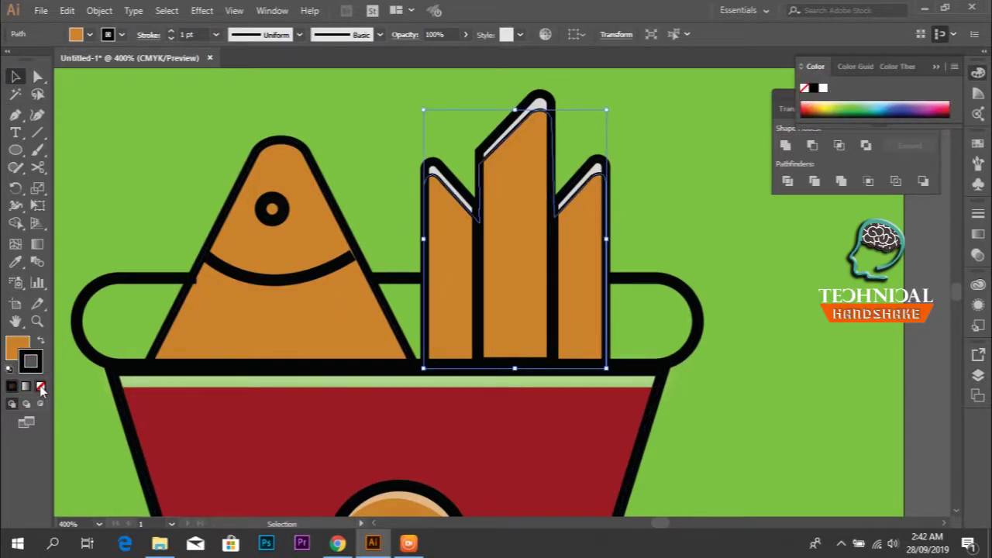
left_click(41, 386)
left_click(651, 217)
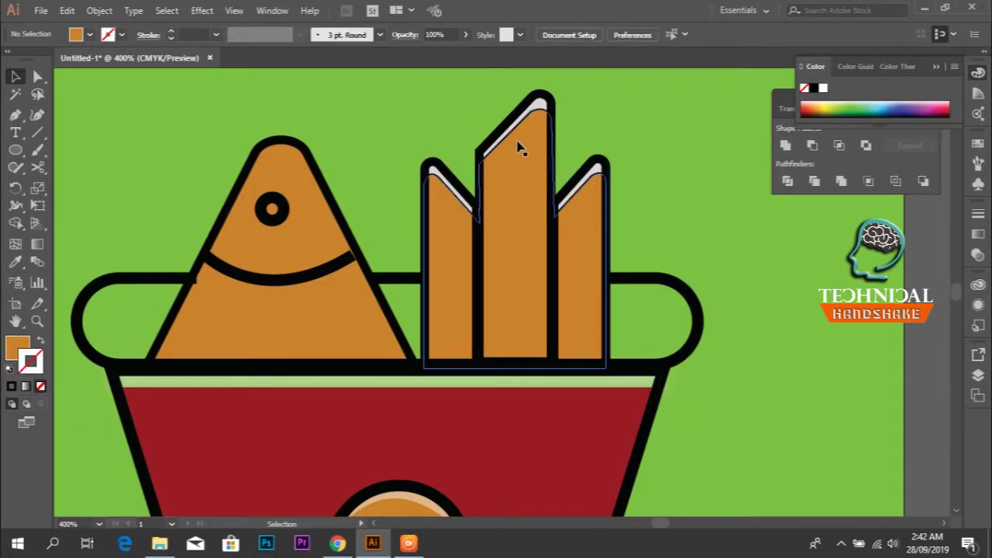
left_click_drag(511, 138, 626, 154)
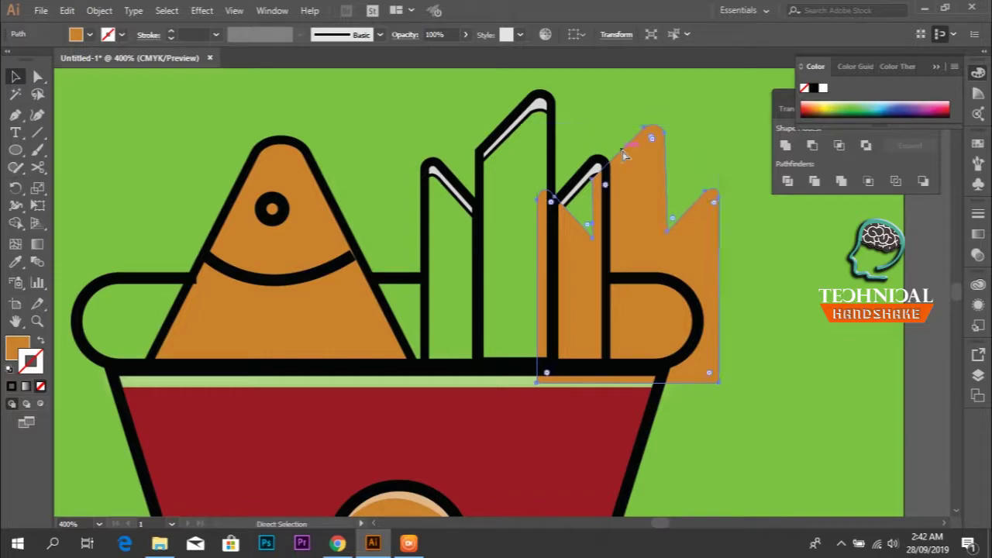
key("ctrl+z")
left_click(640, 126)
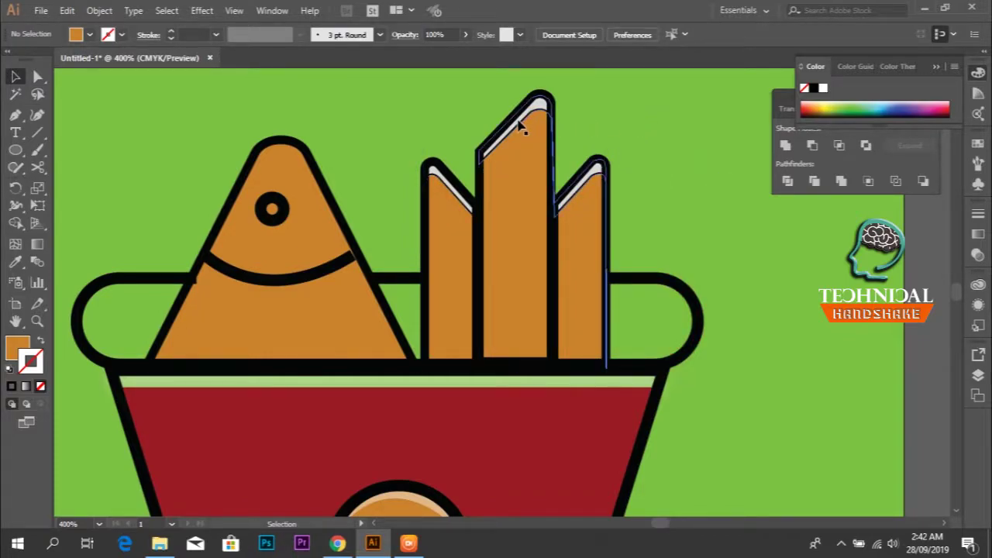
left_click(527, 127)
left_click(41, 386)
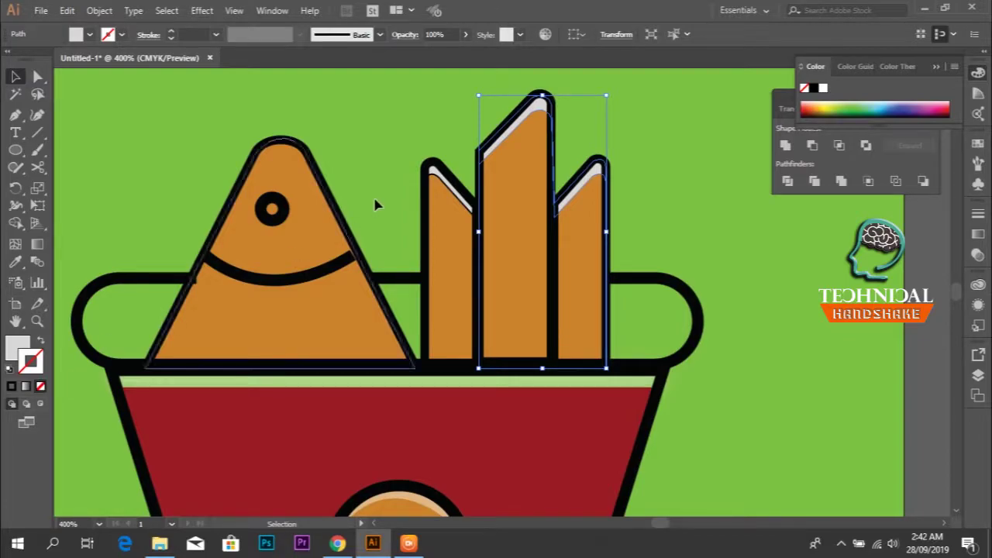
left_click(437, 180, "shift")
Set the left fry's white highlight to 50% opacity
left_click(438, 181)
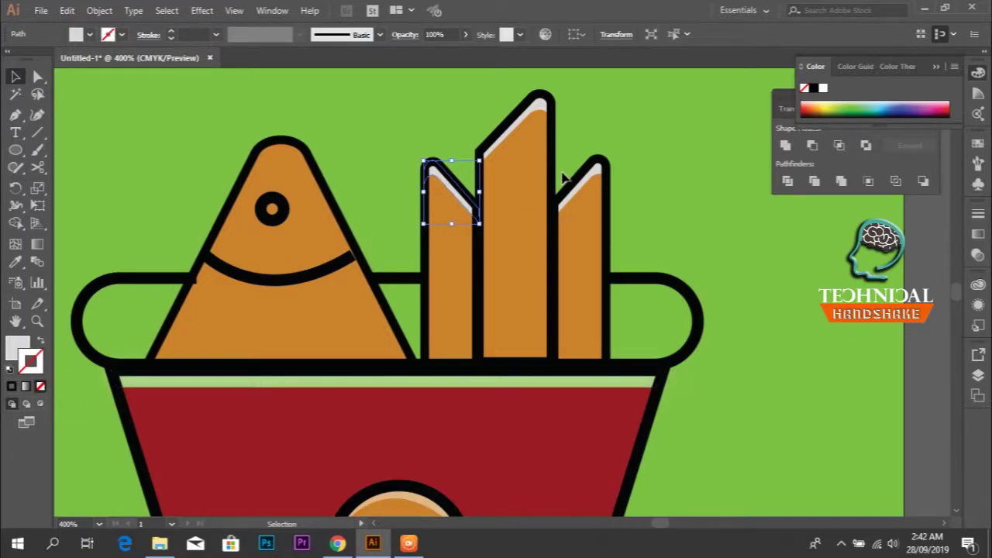
left_click(426, 133)
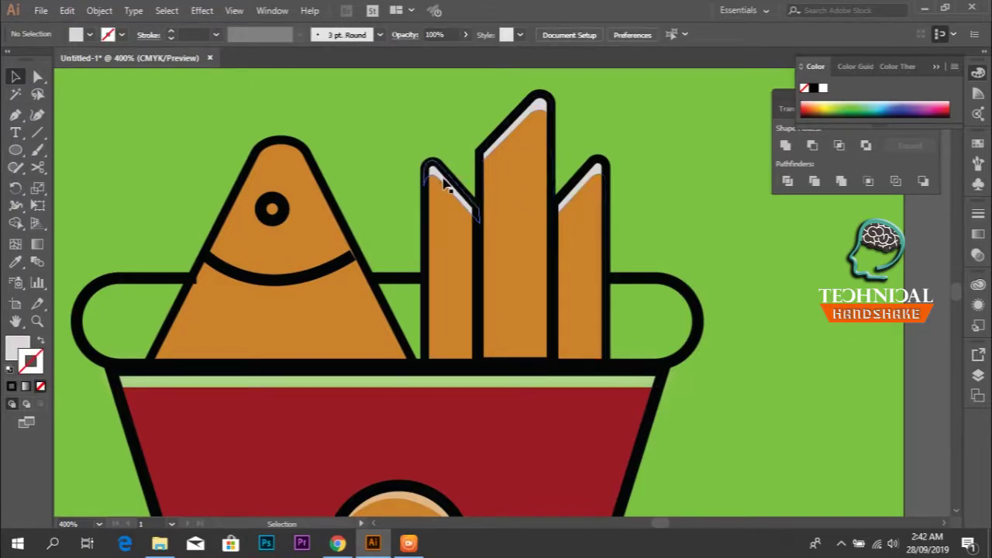
left_click(450, 189)
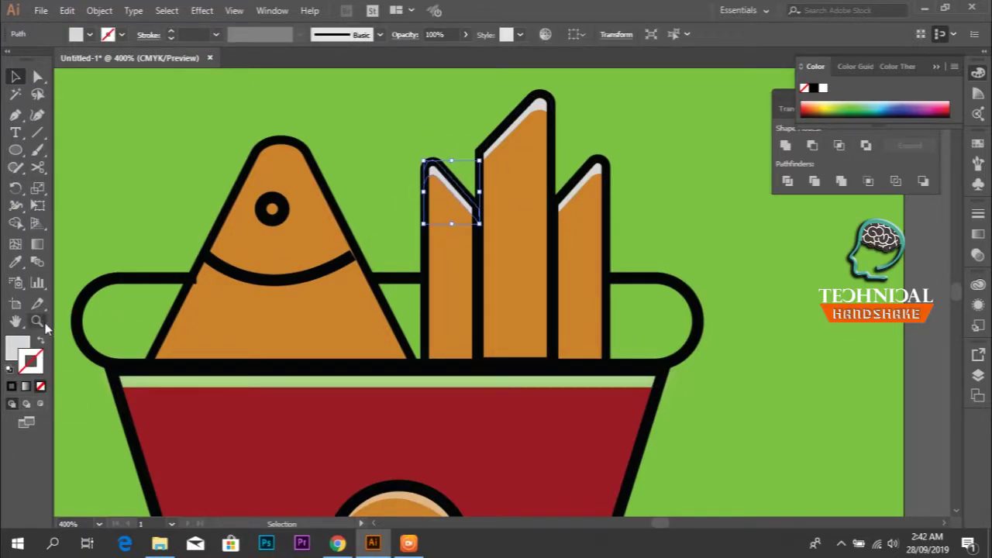
left_click(436, 34)
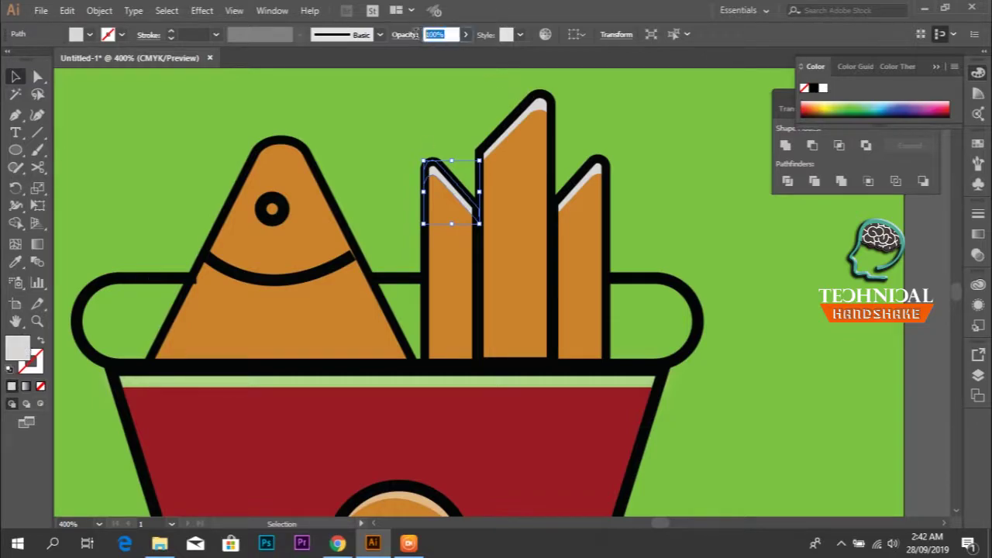
type("50")
key("Return")
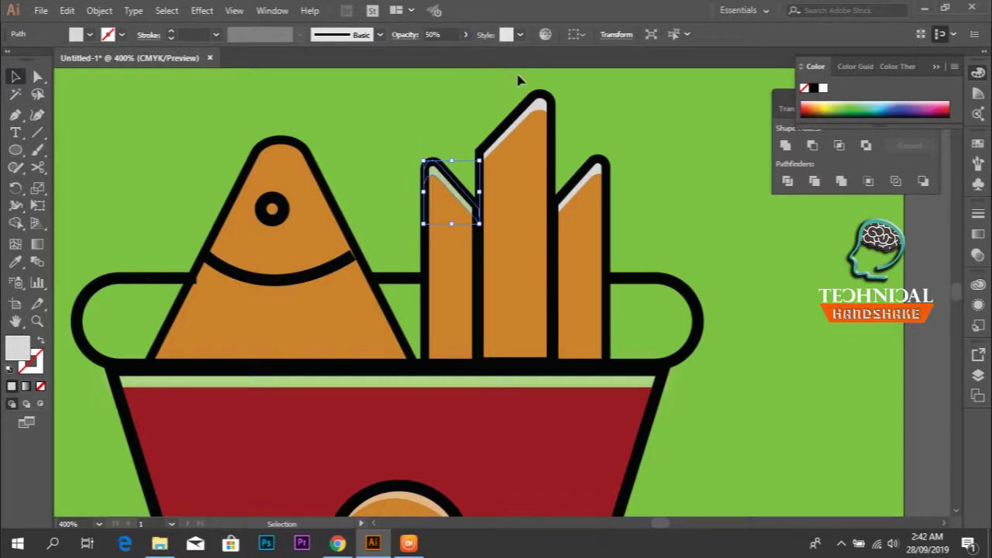
Set the middle and right fries' highlights to 50% opacity and review the artwork
left_click(542, 112)
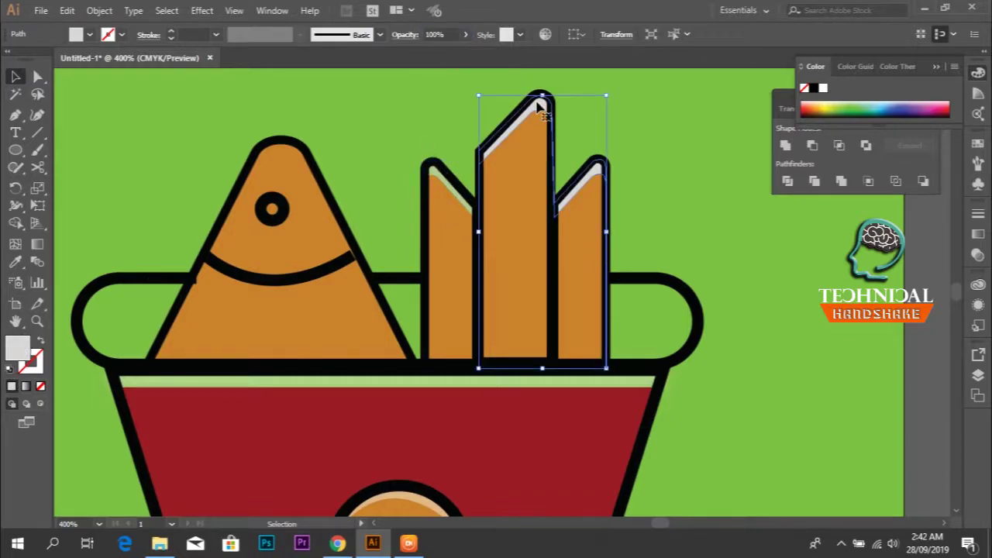
left_click(446, 35)
type("50")
key("Return")
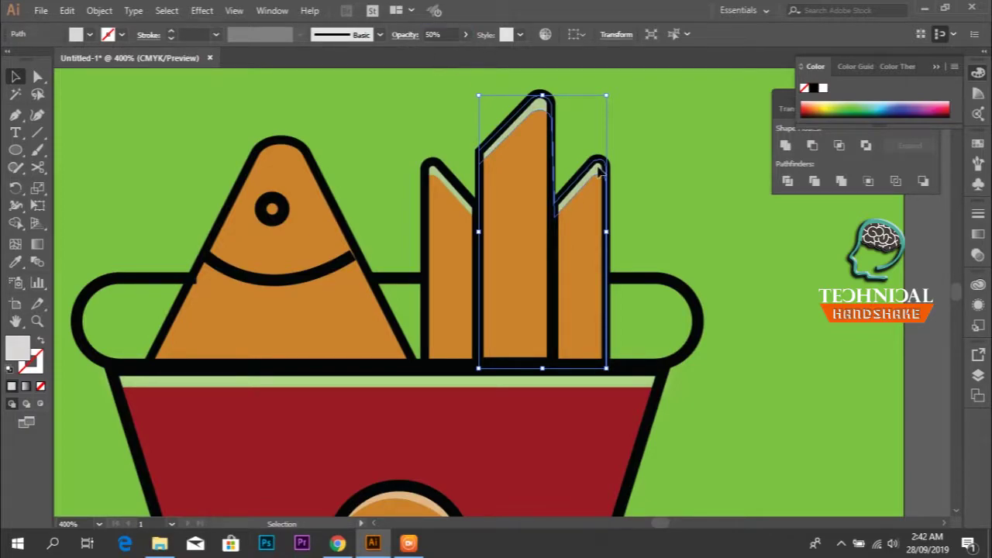
left_click(640, 229)
scroll(635, 230, "down", 1)
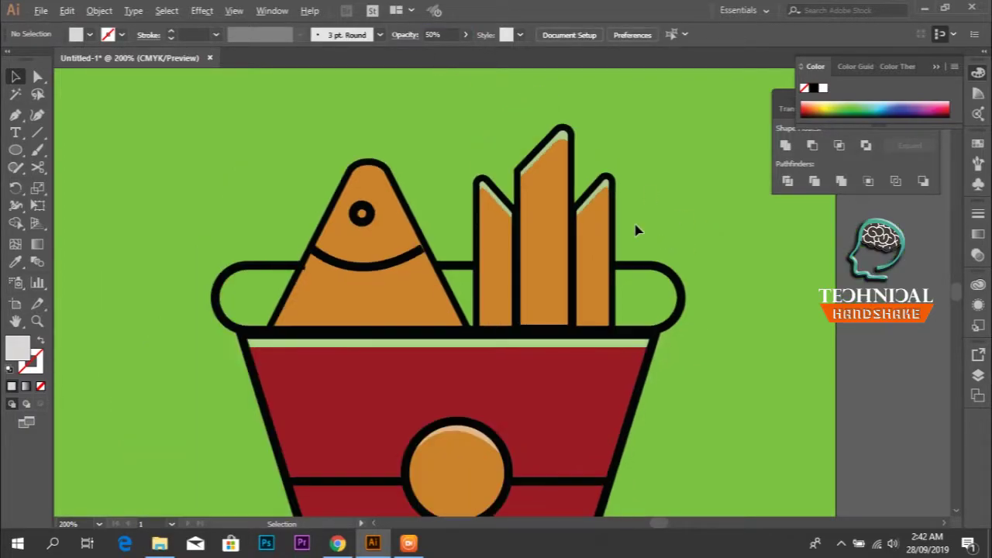
scroll(635, 229, "down", 1)
scroll(647, 213, "down", 1)
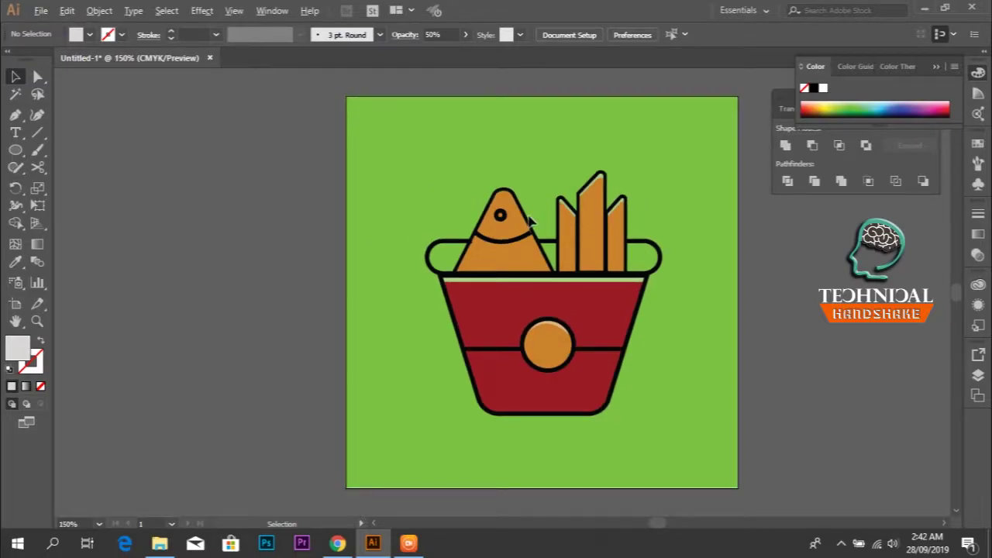
scroll(523, 217, "up", 1)
scroll(527, 218, "up", 2)
Duplicate the samosa triangle slightly down and left, with no stroke
left_click(476, 267)
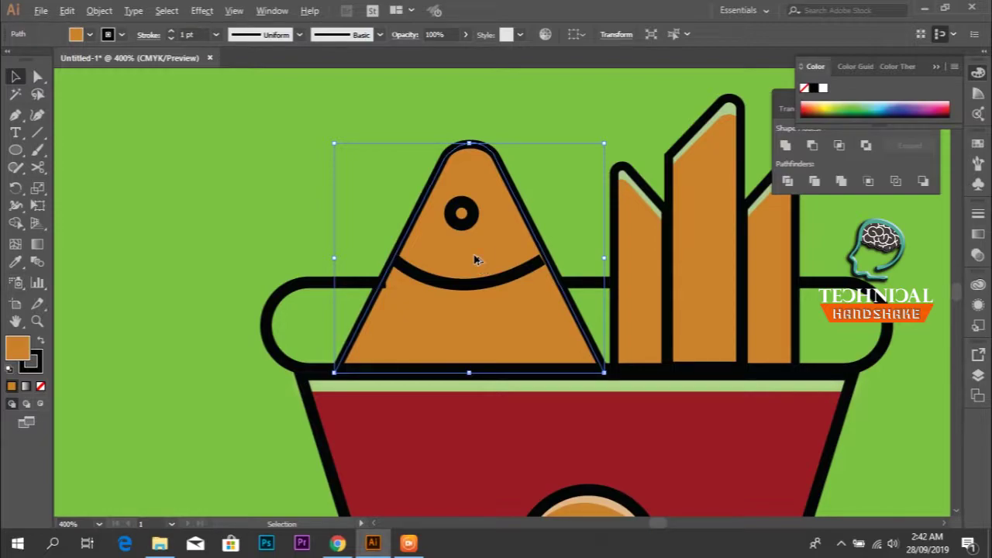
left_click_drag(476, 260, 476, 269)
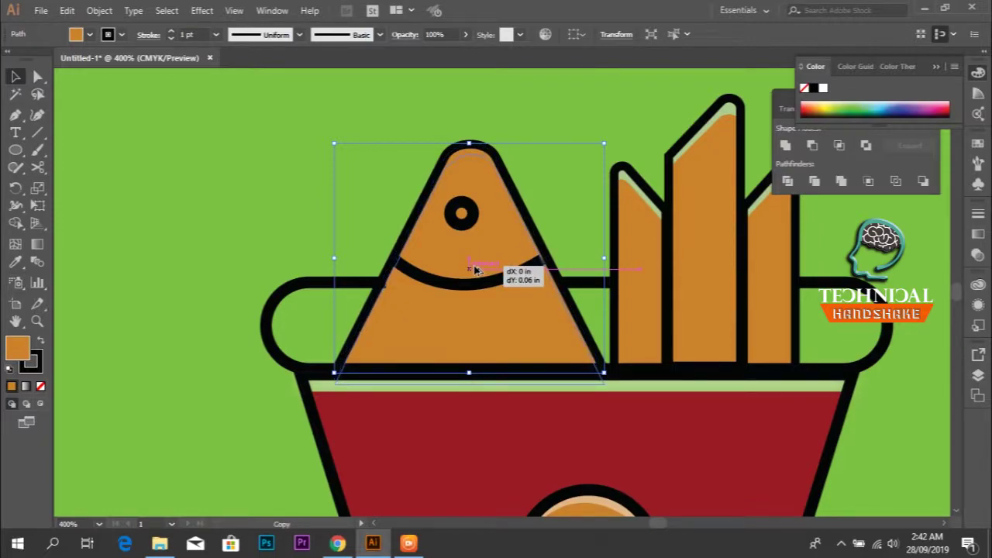
left_click_drag(476, 269, 471, 271)
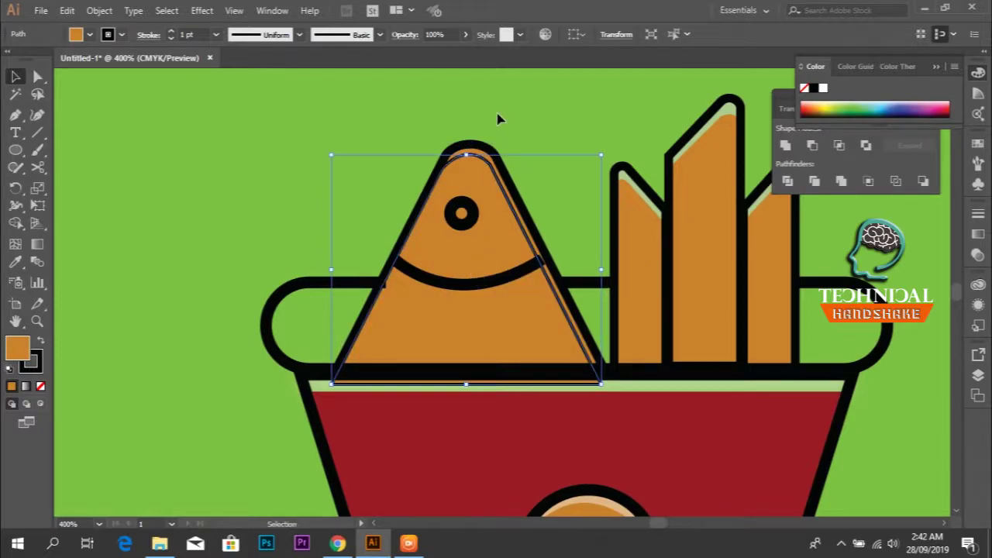
left_click(40, 385)
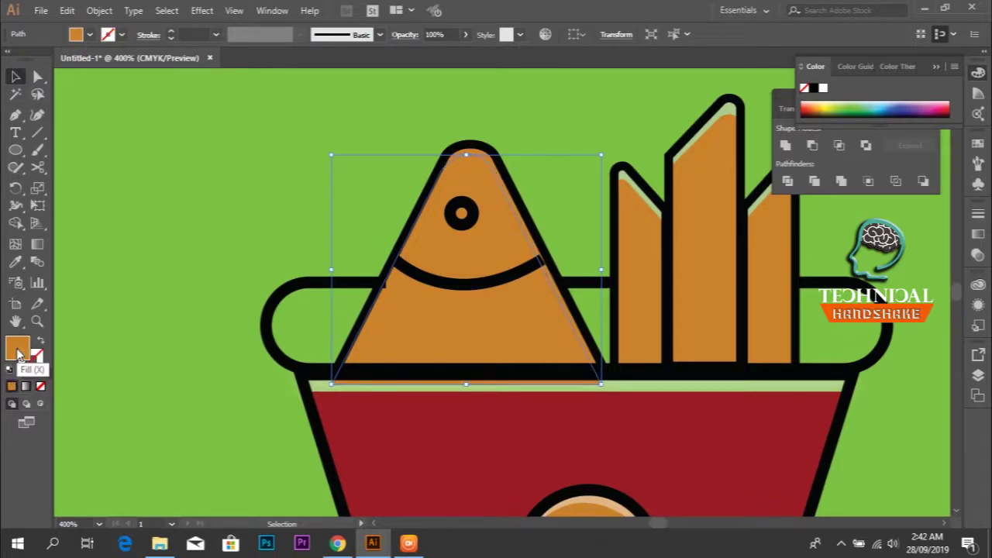
left_click(439, 108)
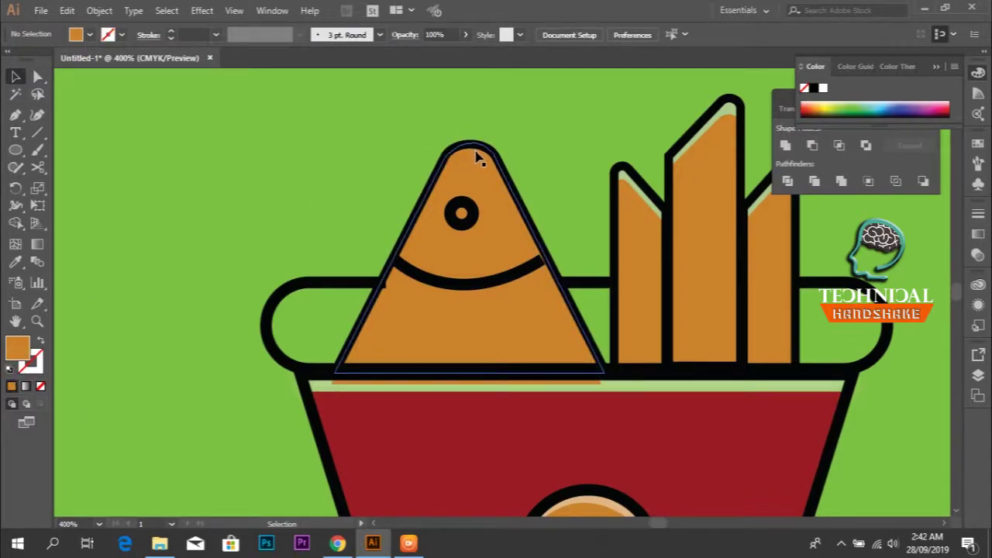
left_click(477, 157)
left_click_drag(476, 155, 469, 109)
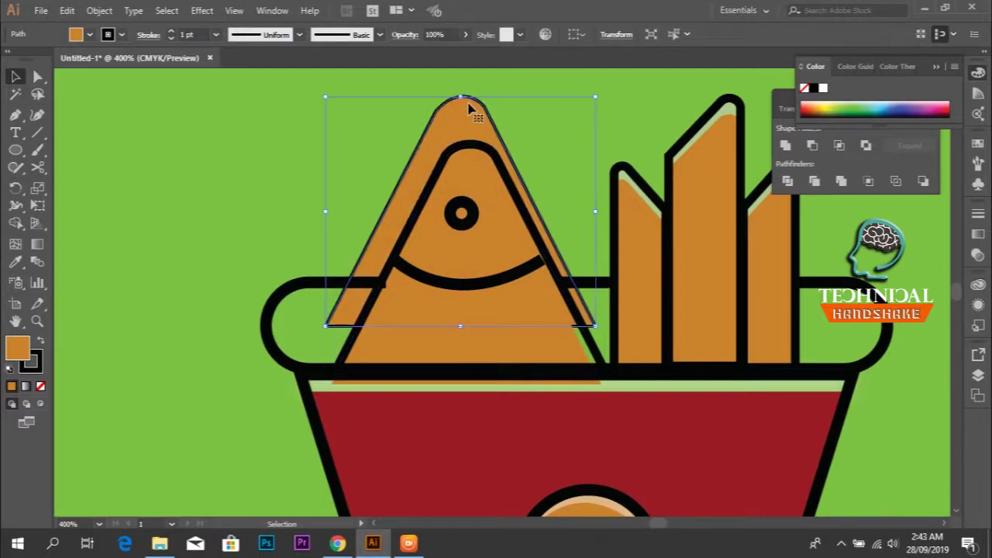
key("ctrl+z")
Fill the triangle copy near-white and select the samosa triangle group
left_click(501, 140)
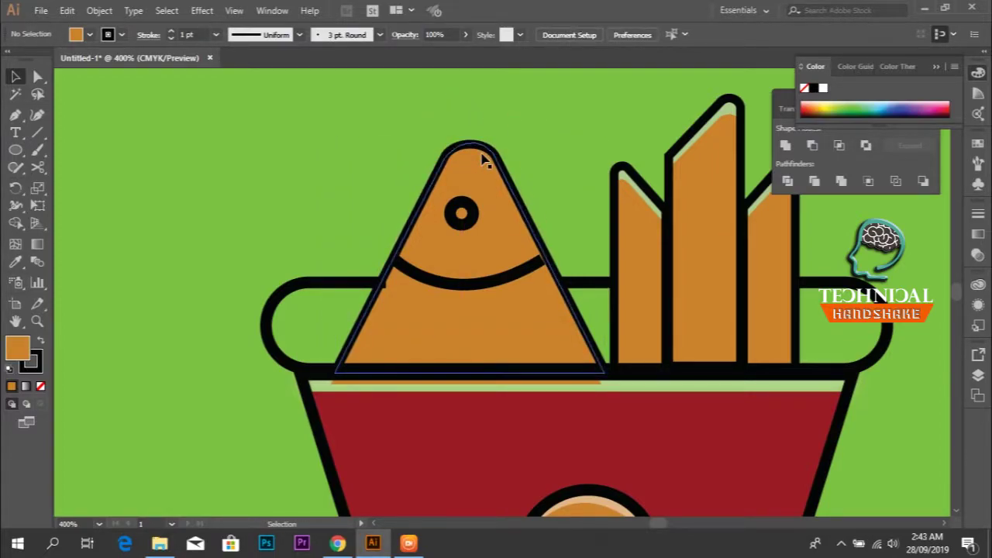
left_click(482, 159)
double_click(17, 348)
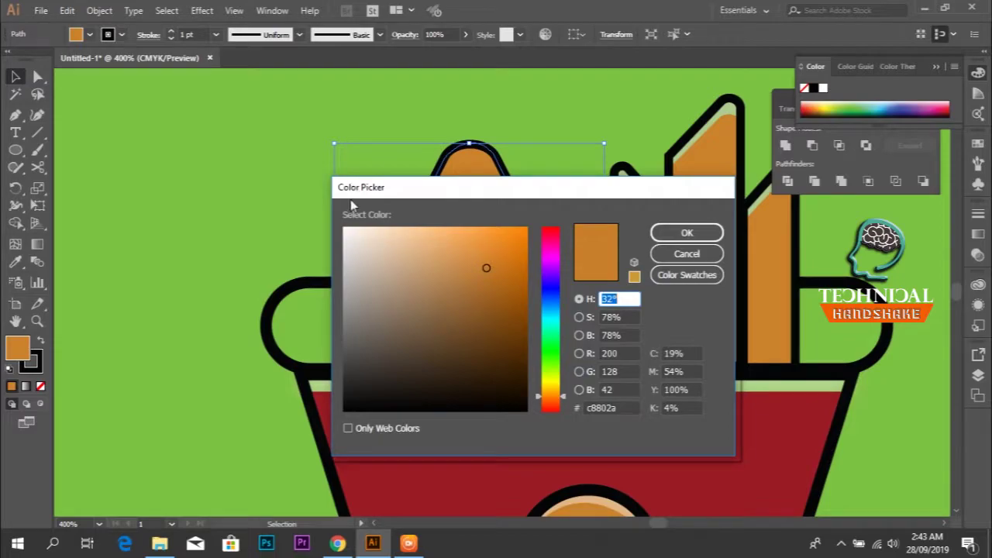
left_click(345, 231)
left_click(679, 234)
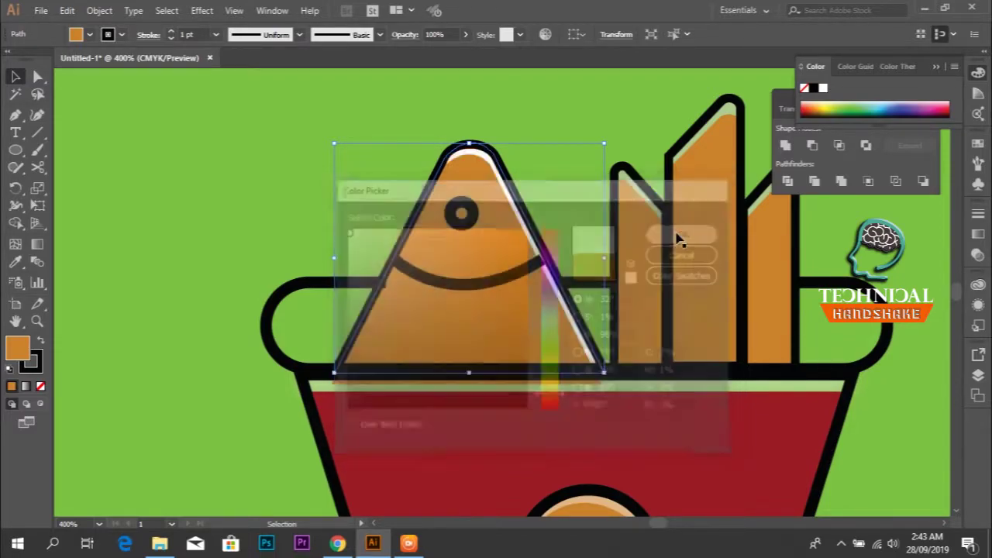
left_click(520, 104)
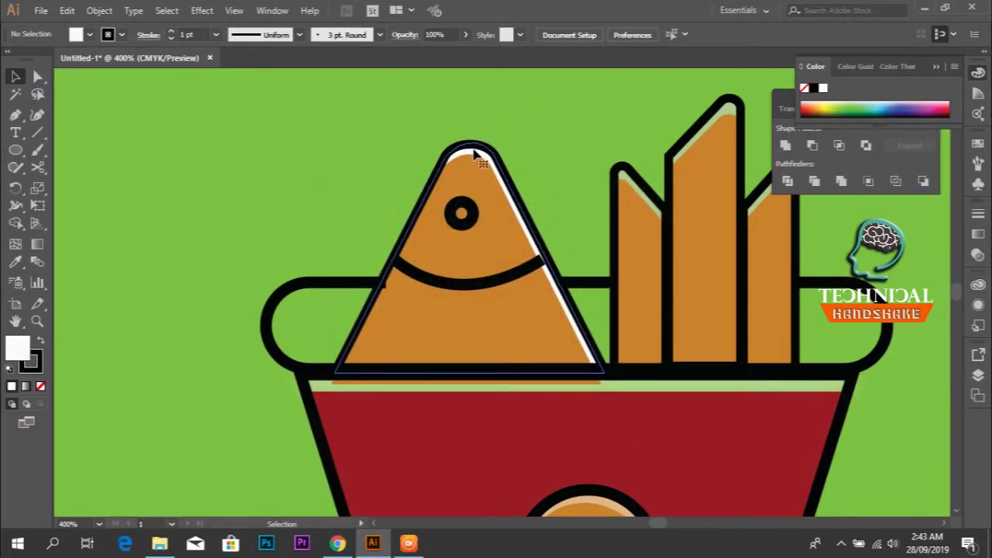
left_click(475, 153)
left_click(773, 188)
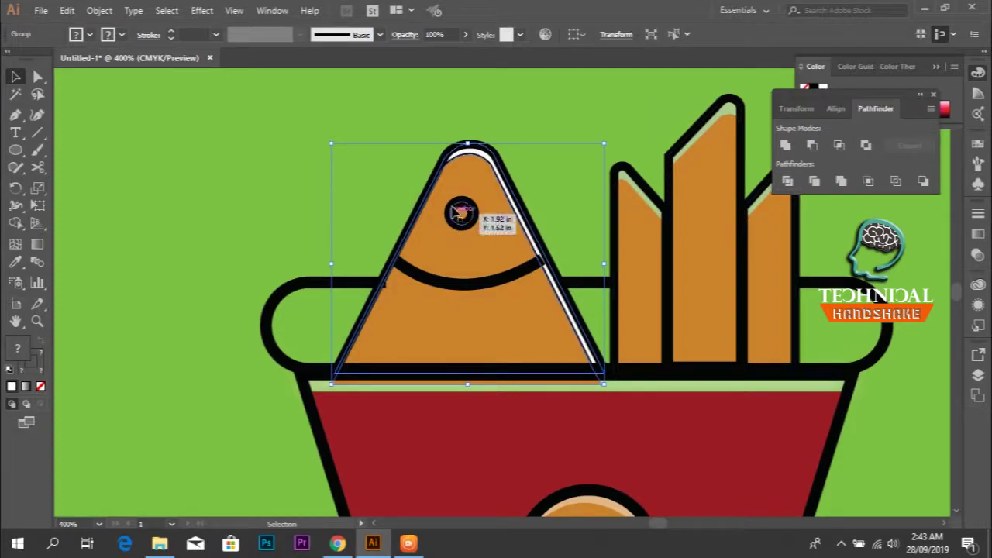
Ungroup the samosa shapes, delete the stray orange strip, and remove the highlight's stroke
right_click(463, 176)
left_click(509, 284)
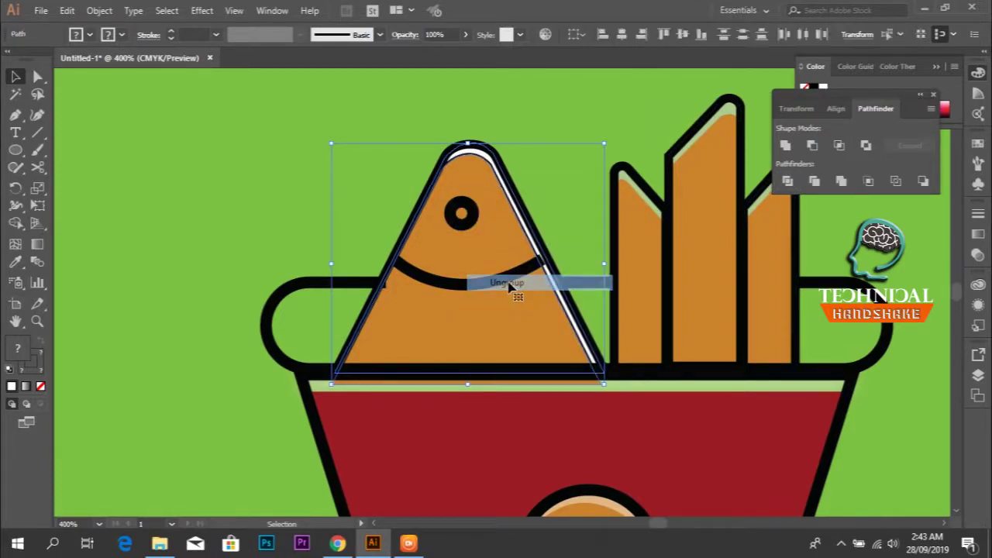
left_click(327, 178)
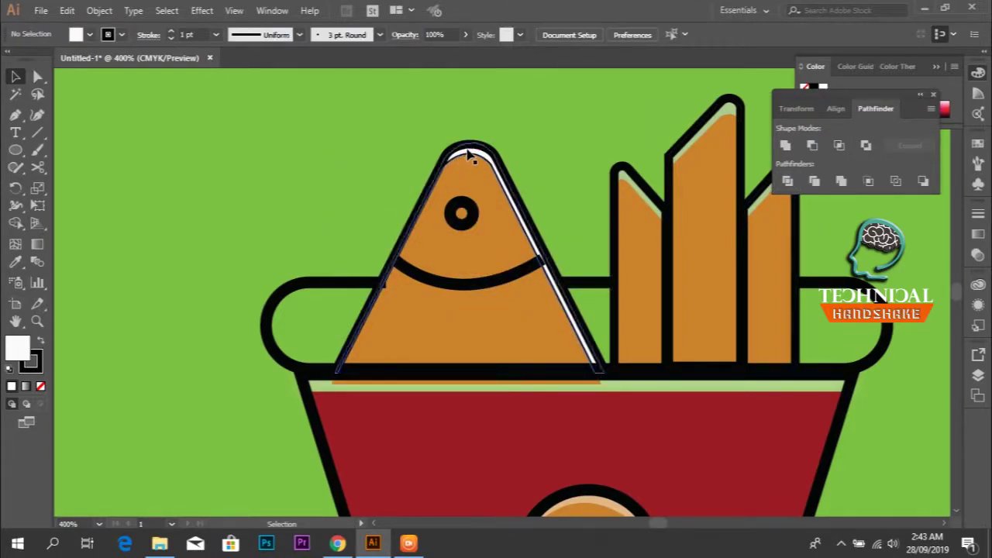
left_click(463, 387)
key("Delete")
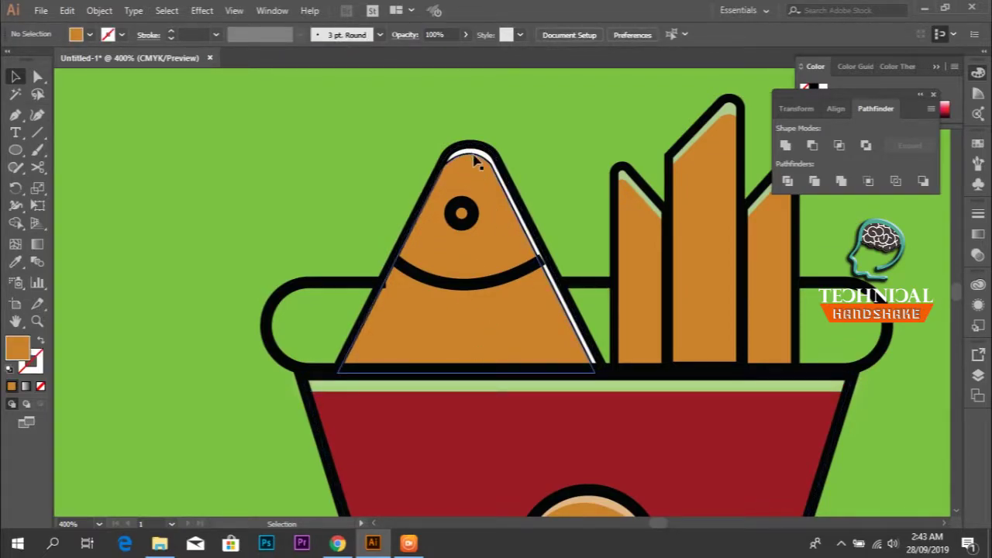
left_click(474, 157)
left_click(41, 386)
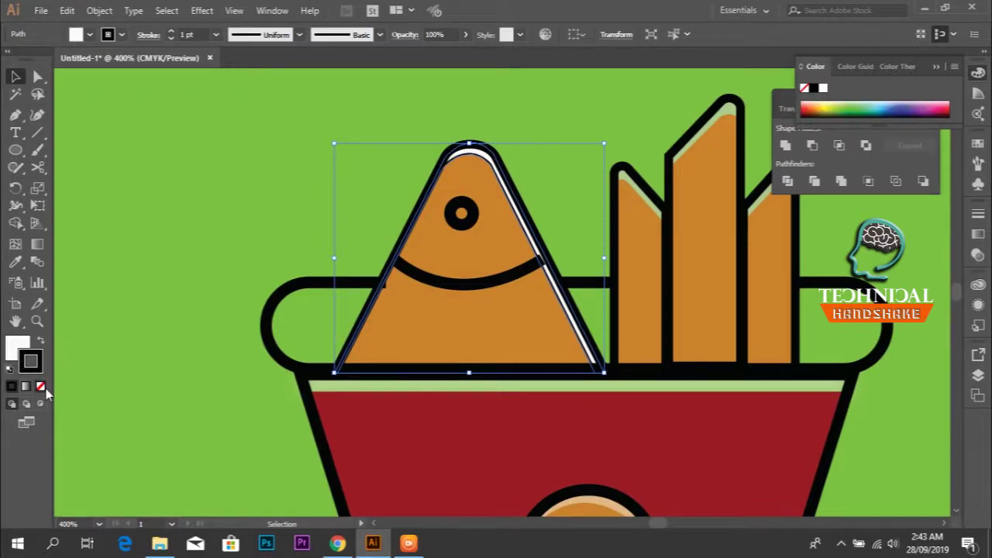
Set the samosa's white edge highlight to 50% opacity and review the icon
left_click(359, 184)
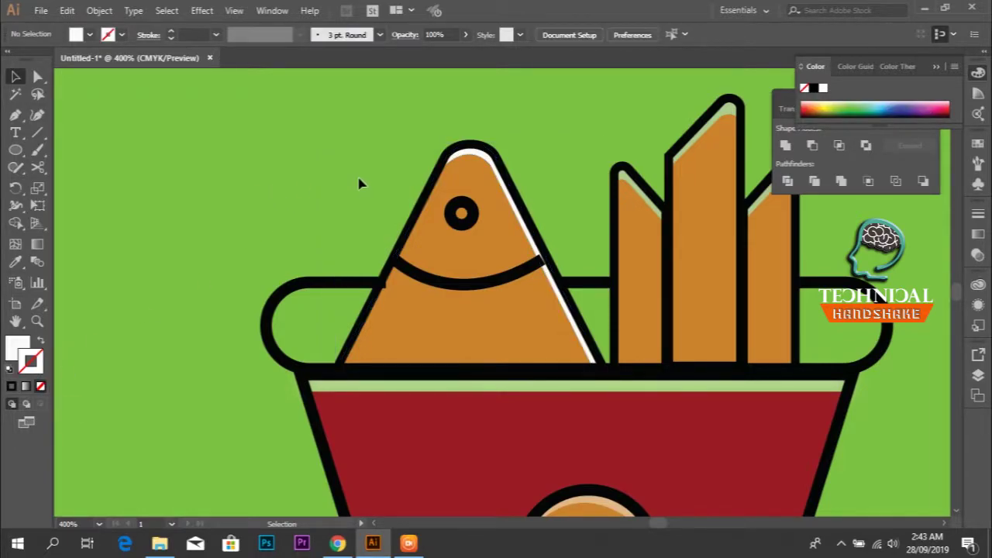
left_click(473, 155)
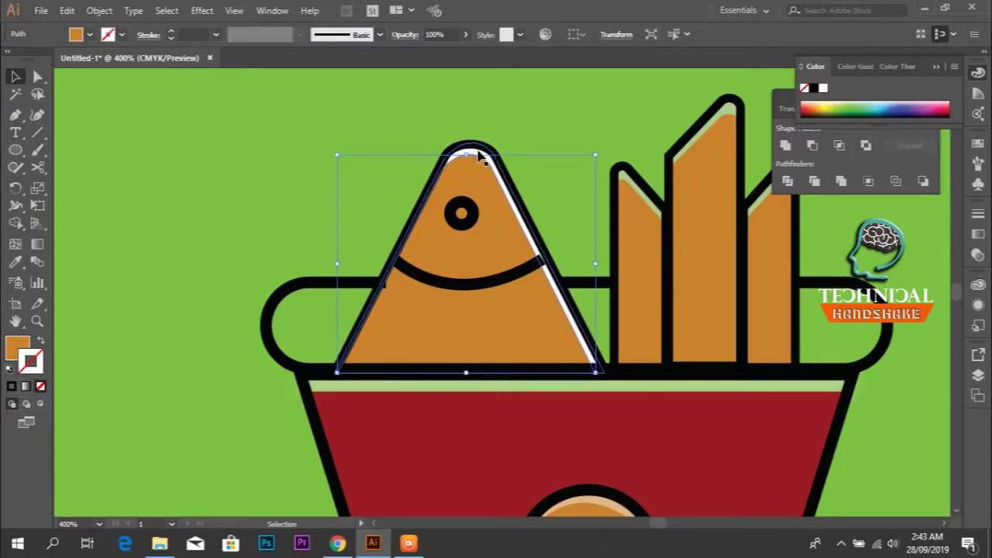
left_click(481, 156)
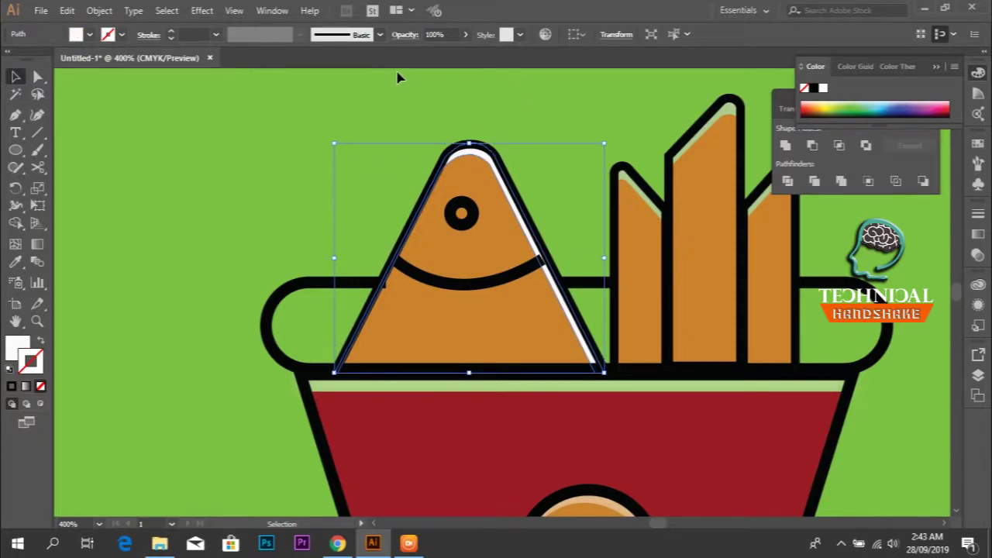
left_click(443, 34)
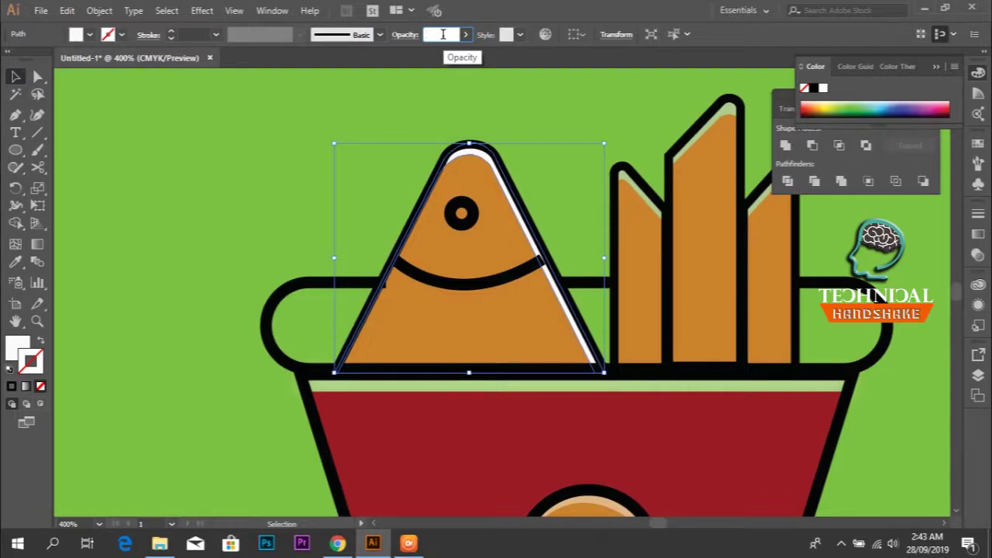
type("50")
key("Return")
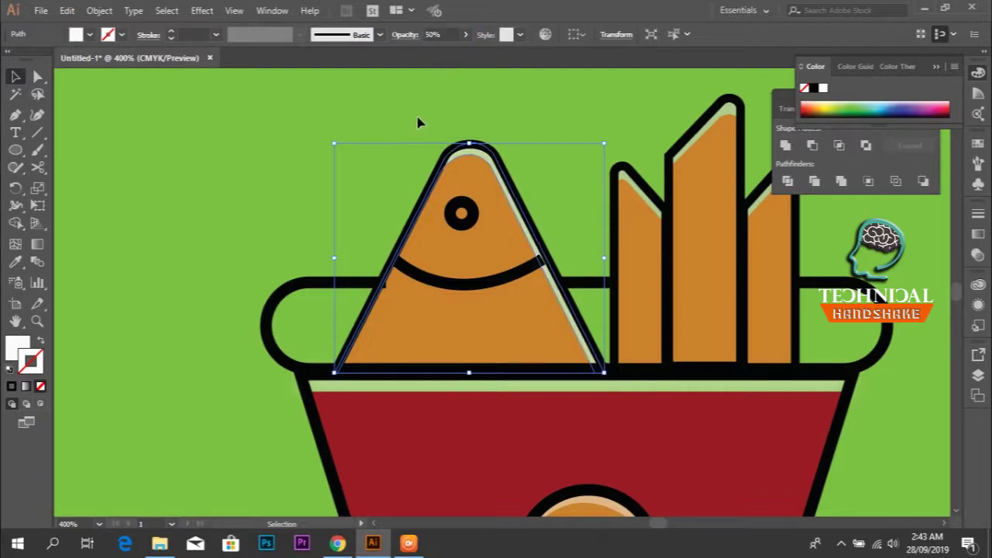
left_click(429, 114)
scroll(395, 142, "down", 3)
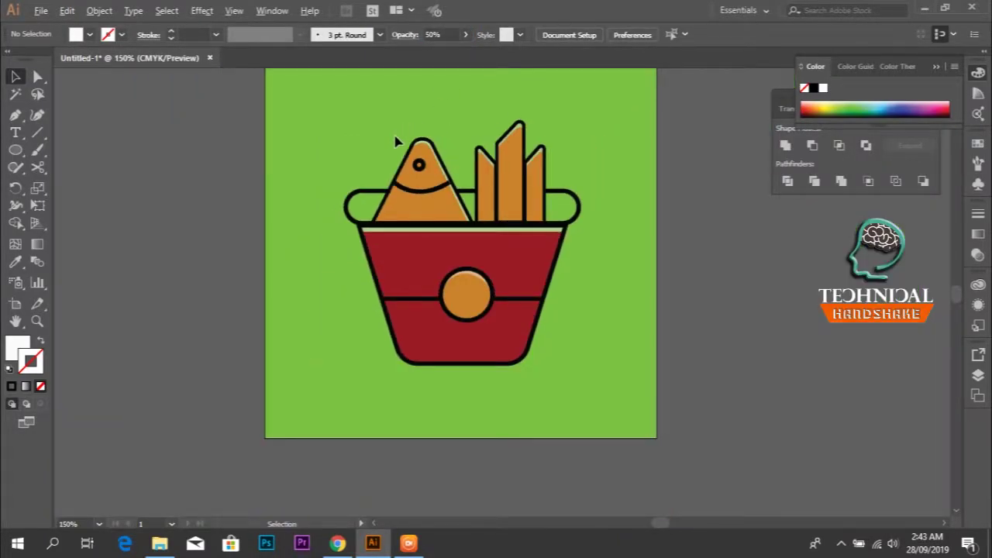
scroll(395, 142, "down", 2)
scroll(428, 147, "up", 1)
scroll(428, 147, "up", 1)
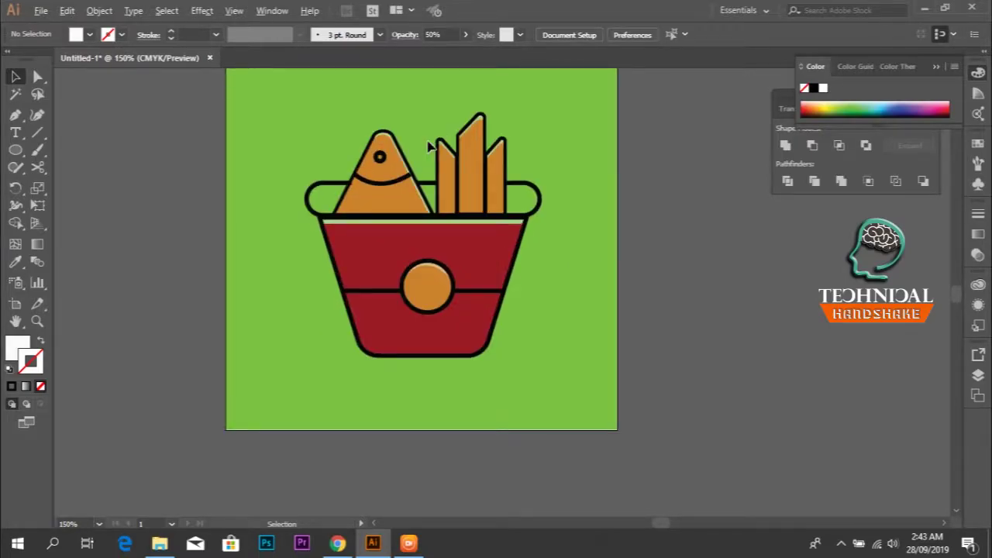
scroll(428, 147, "up", 1)
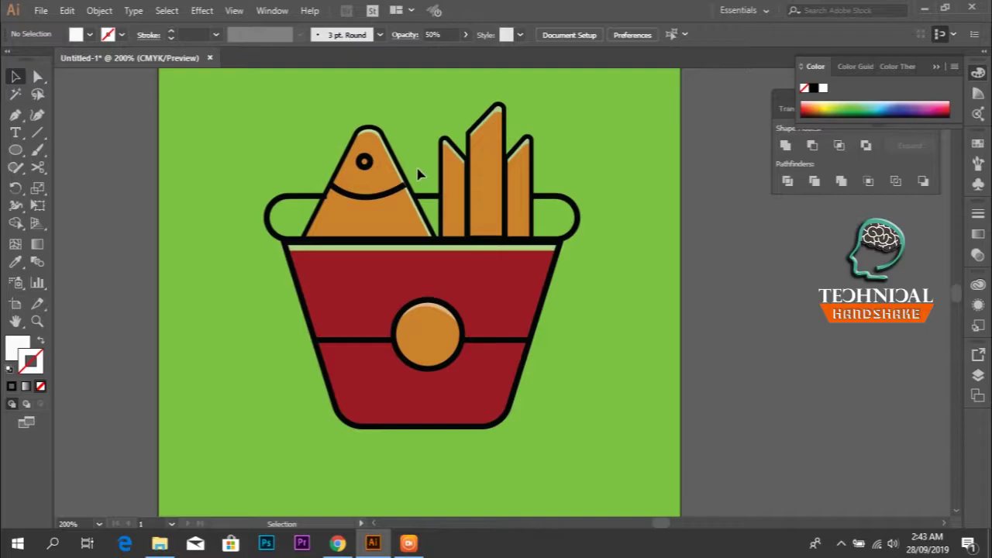
Trace the cup's rounded top rim band as a closed Pen path
key("p")
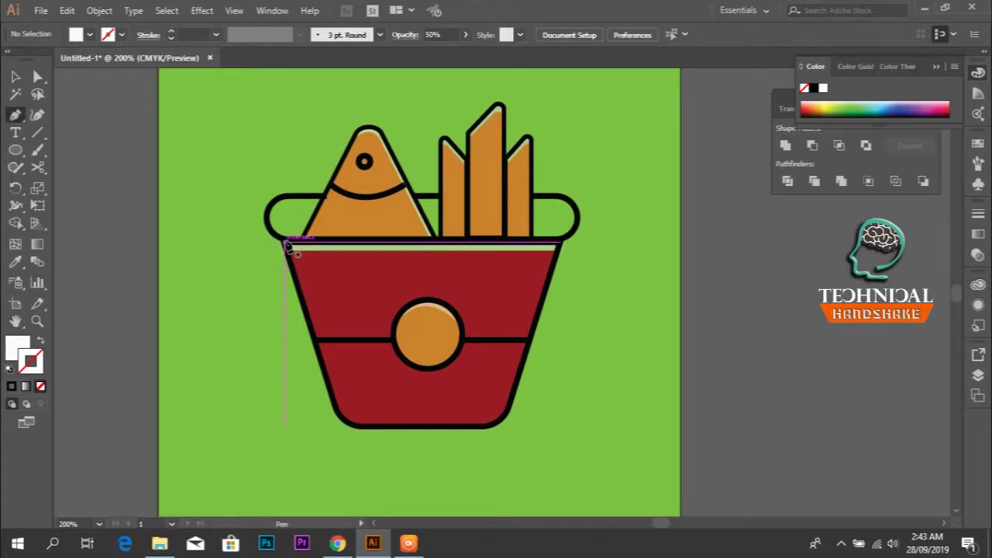
left_click(286, 244)
left_click_drag(281, 197, 317, 177)
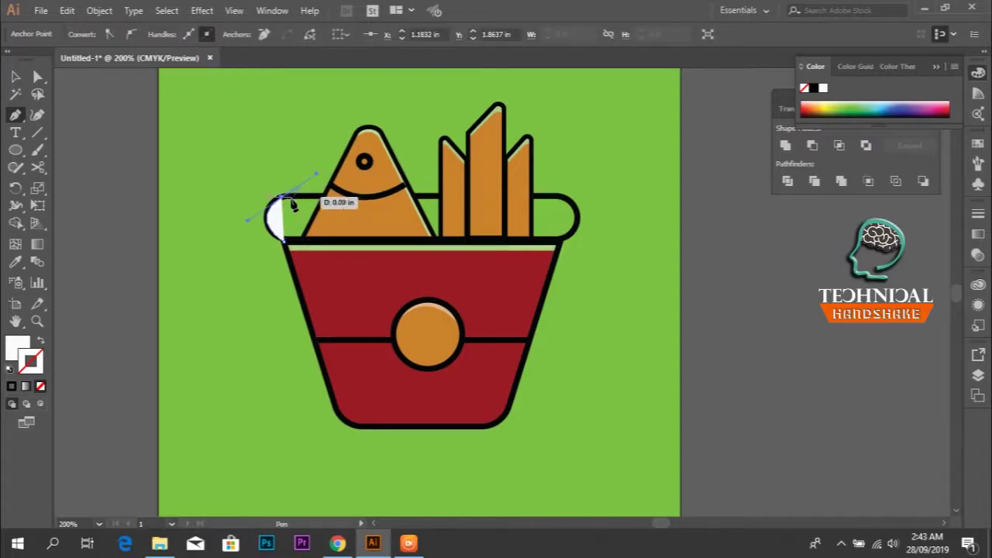
left_click(284, 203)
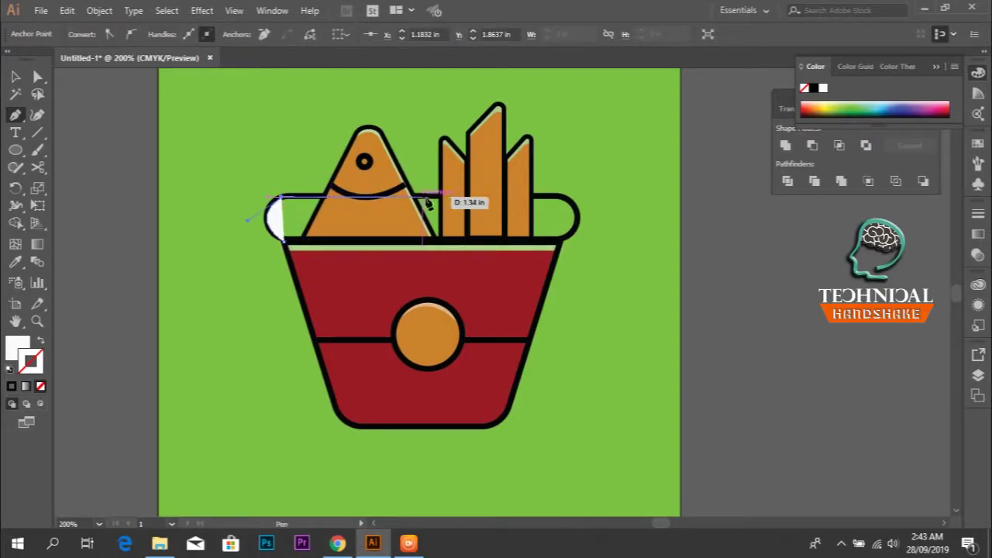
left_click(560, 199)
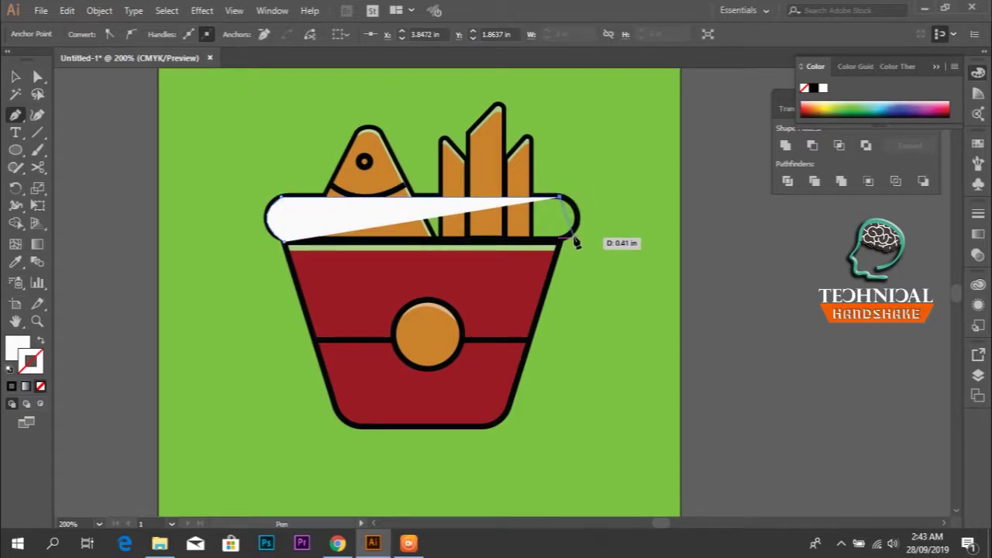
left_click_drag(560, 241, 521, 272)
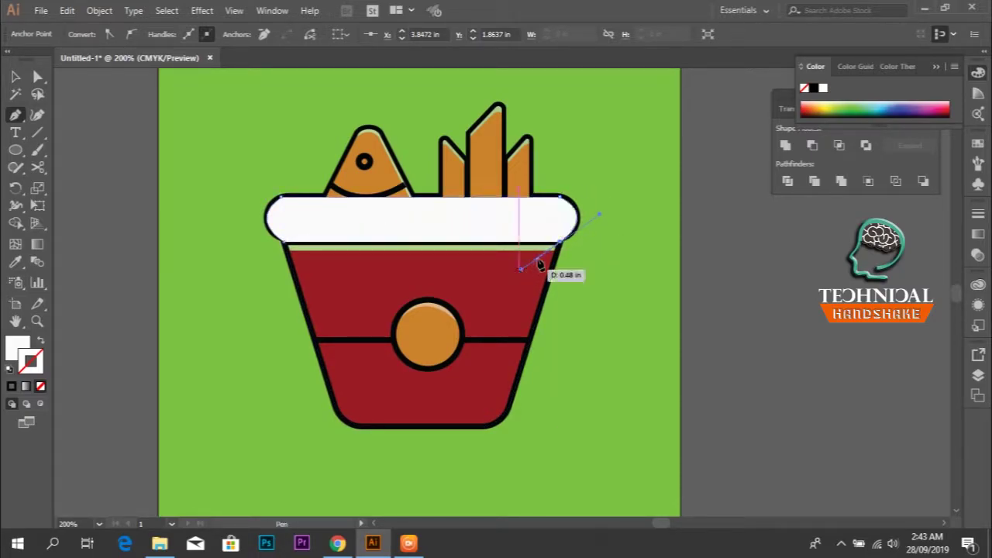
scroll(549, 247, "up", 2)
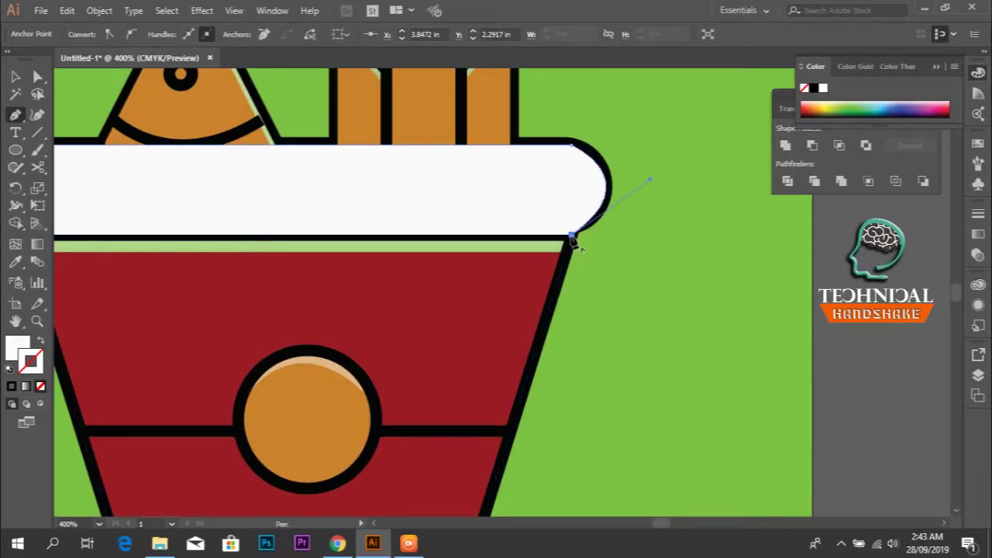
scroll(571, 240, "left", 2)
scroll(489, 277, "left", 4)
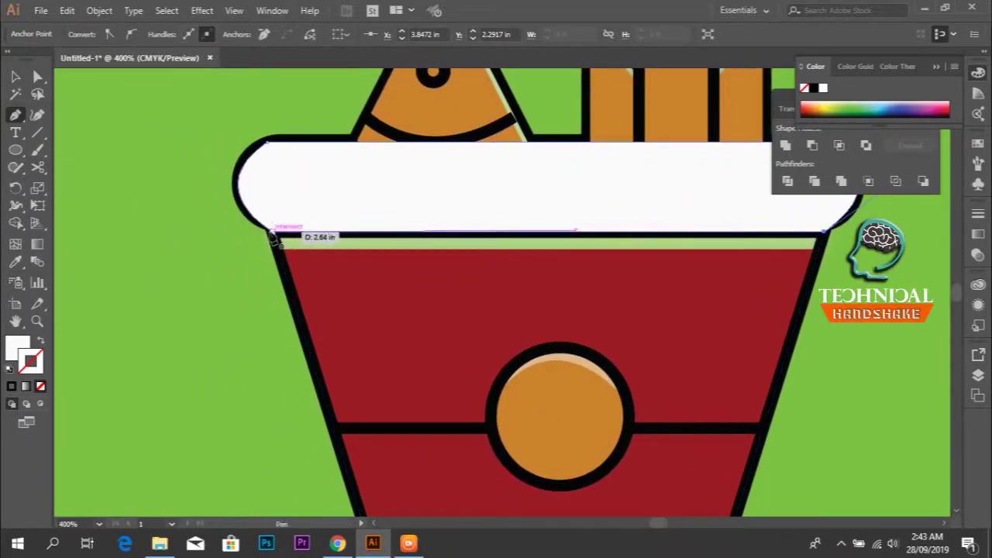
left_click_drag(271, 232, 199, 188)
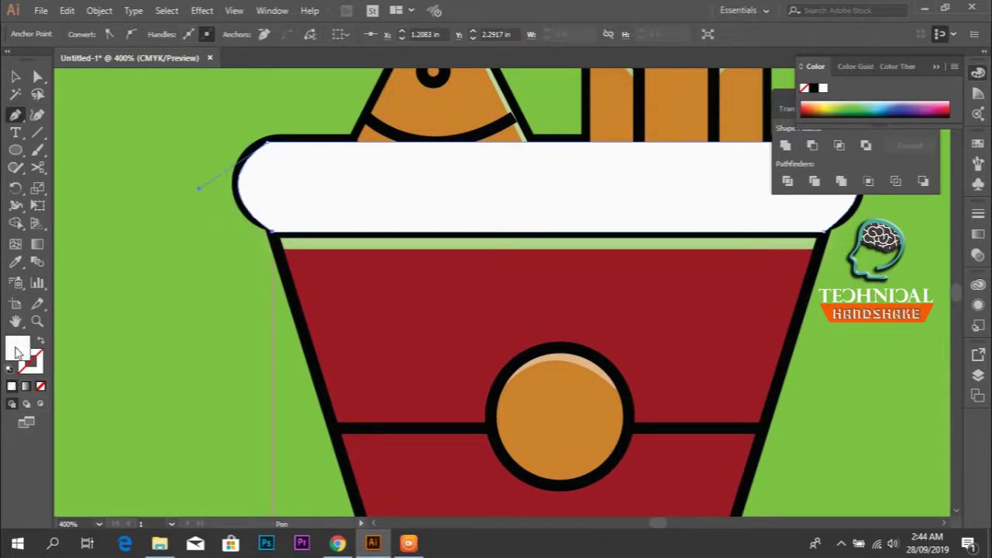
Fill the rim band light brown and send it back behind the samosa and fries
double_click(17, 351)
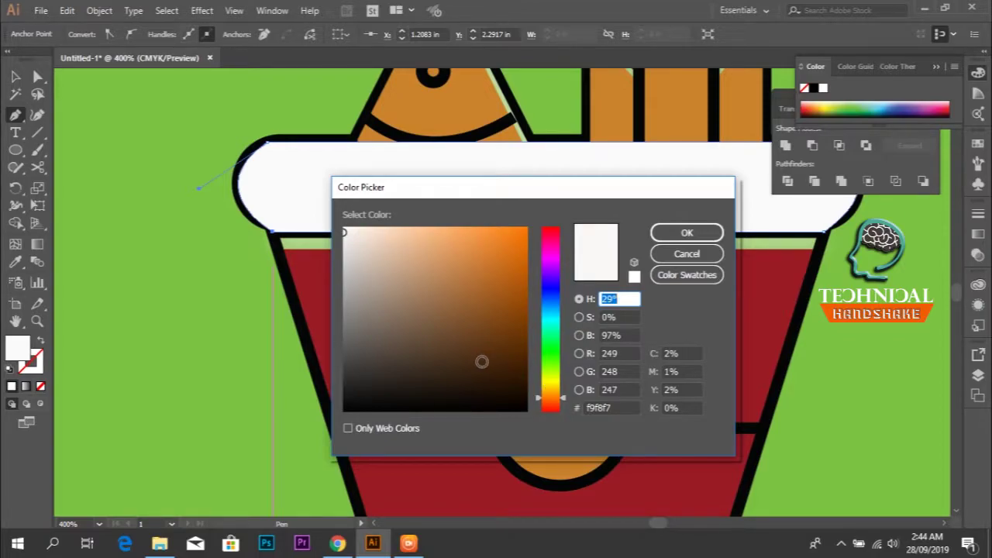
left_click(455, 326)
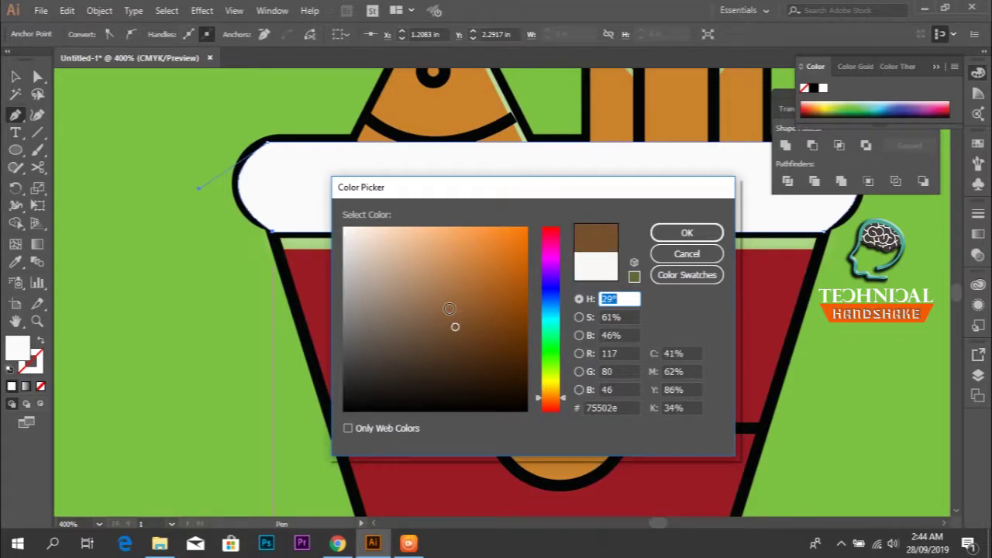
left_click(449, 309)
left_click(671, 231)
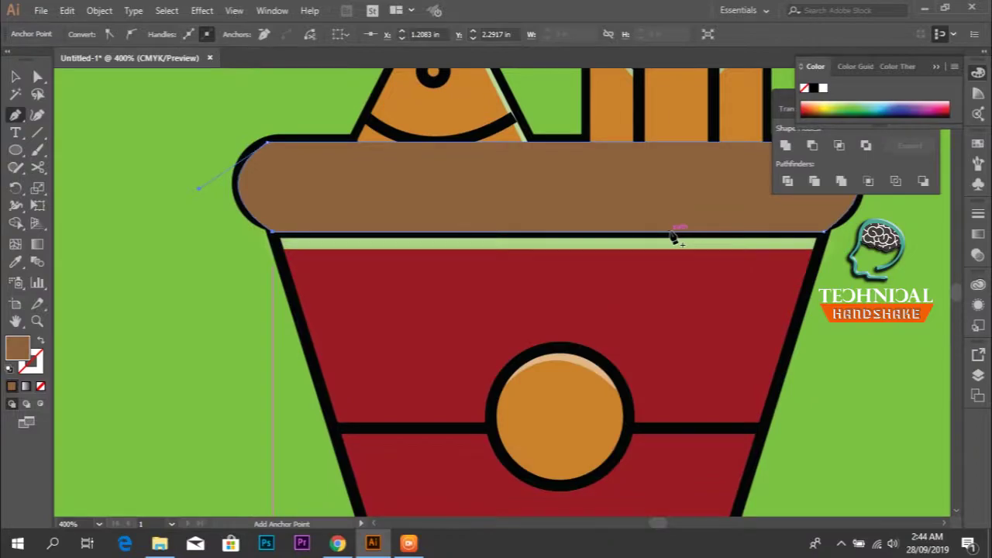
key("ctrl+[")
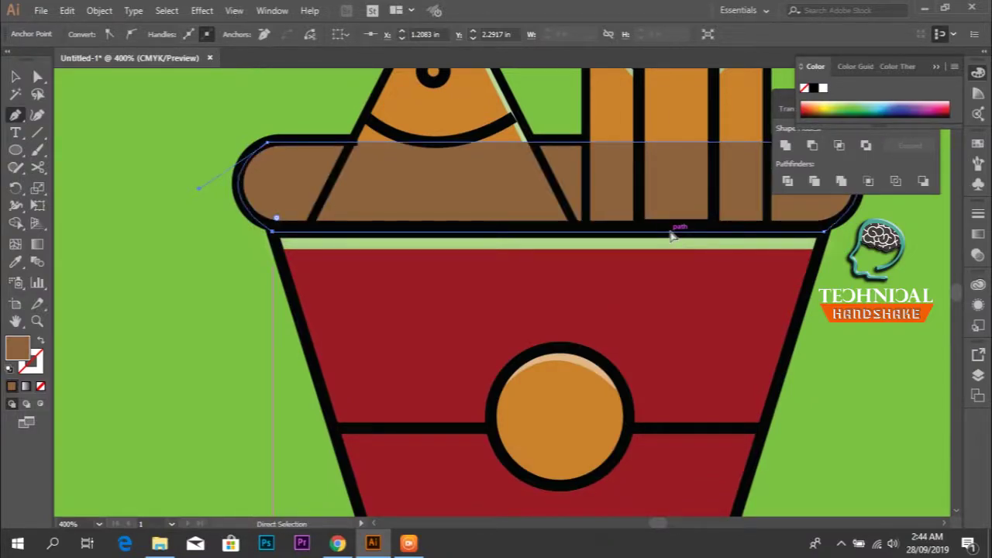
key("v")
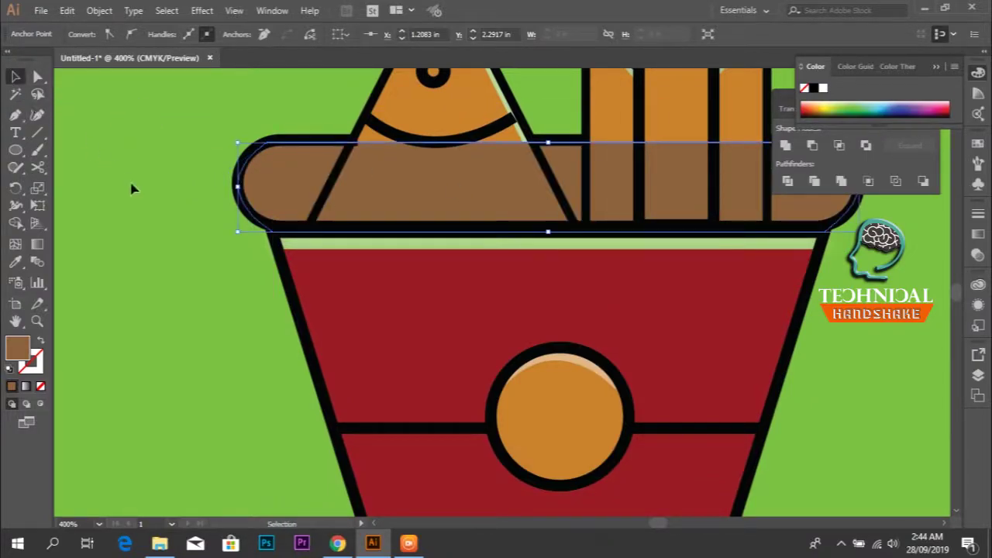
left_click(132, 189)
Send the brown rim band one more level back behind the samosa
scroll(131, 188, "down", 2)
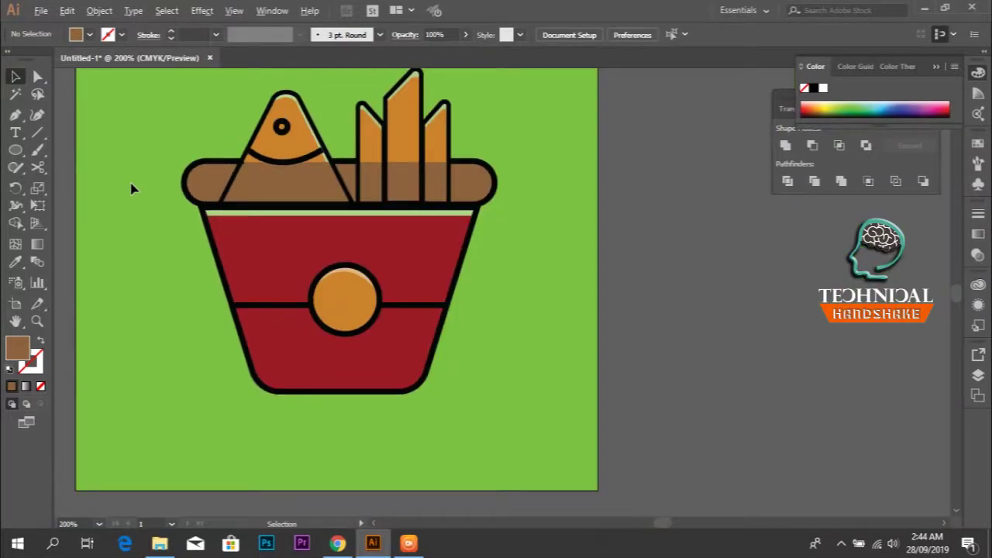
scroll(131, 188, "down", 1)
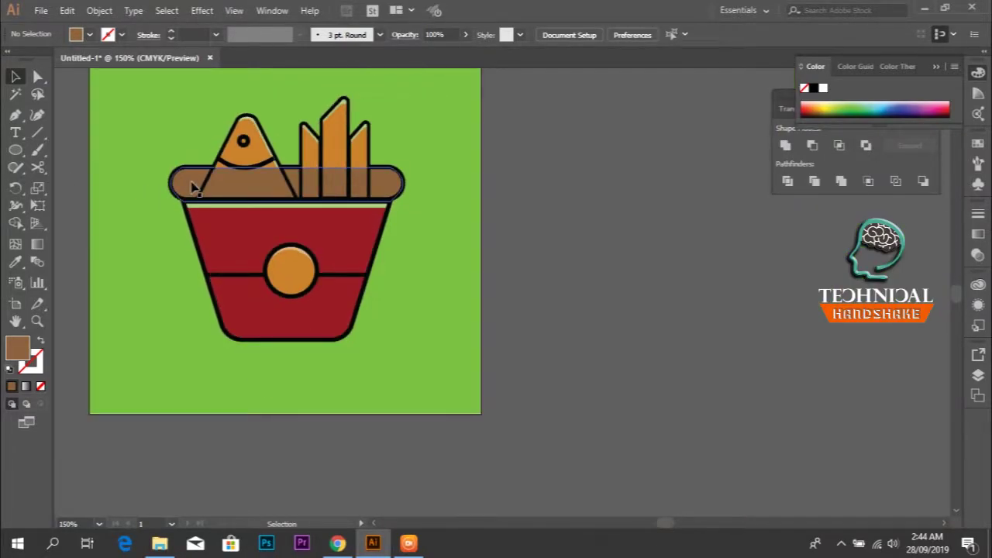
left_click(192, 187)
key("a")
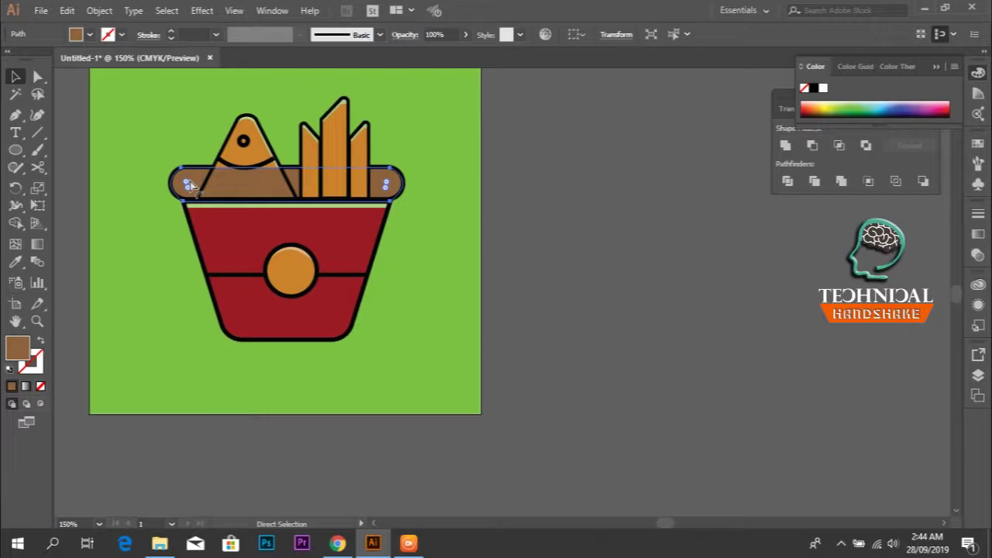
key("ctrl+bracketleft")
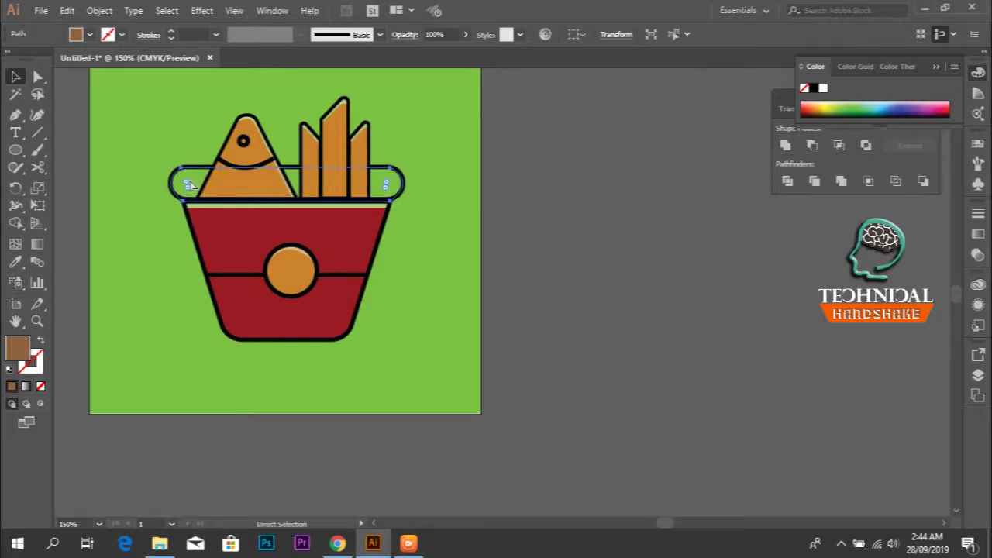
left_click(538, 241)
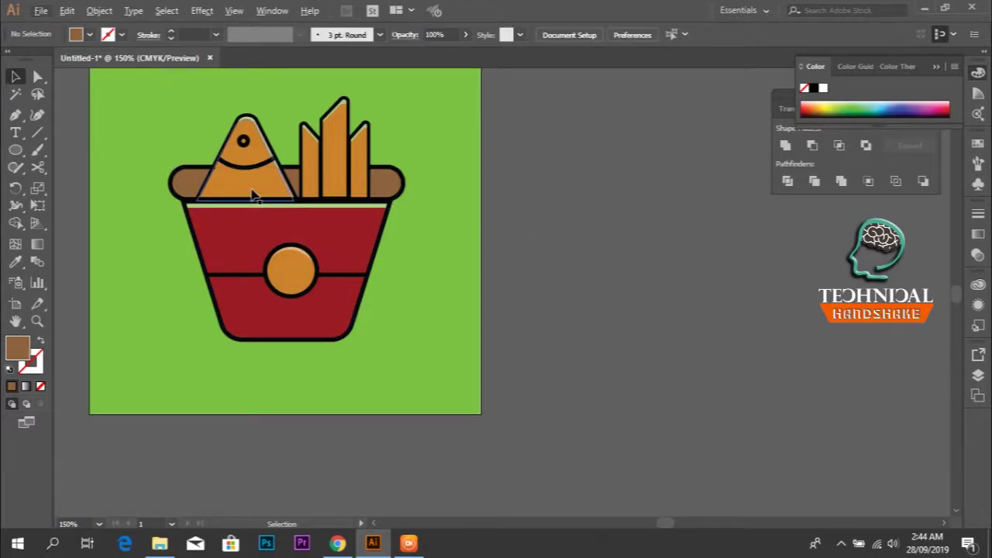
Zoom in and pan back to the cup's red front with the Ellipse tool ready
key("ctrl+plus")
key("ctrl+plus")
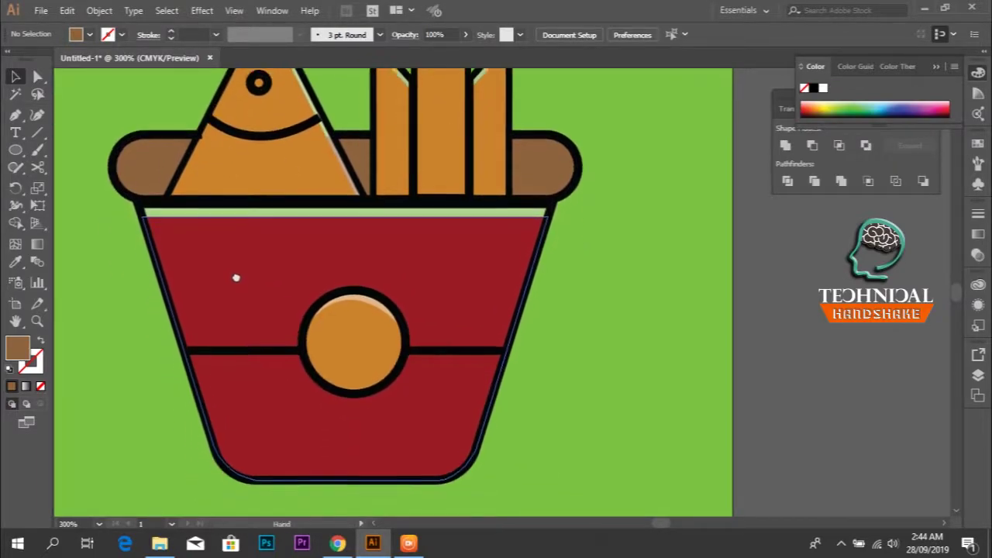
scroll(235, 277, "down", 3)
left_click_drag(279, 259, 266, 250)
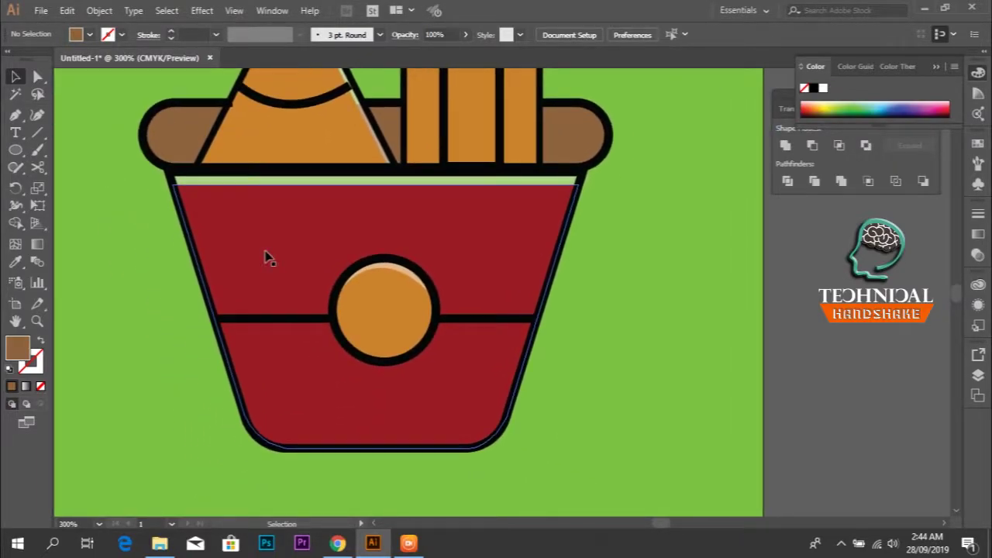
left_click(15, 149)
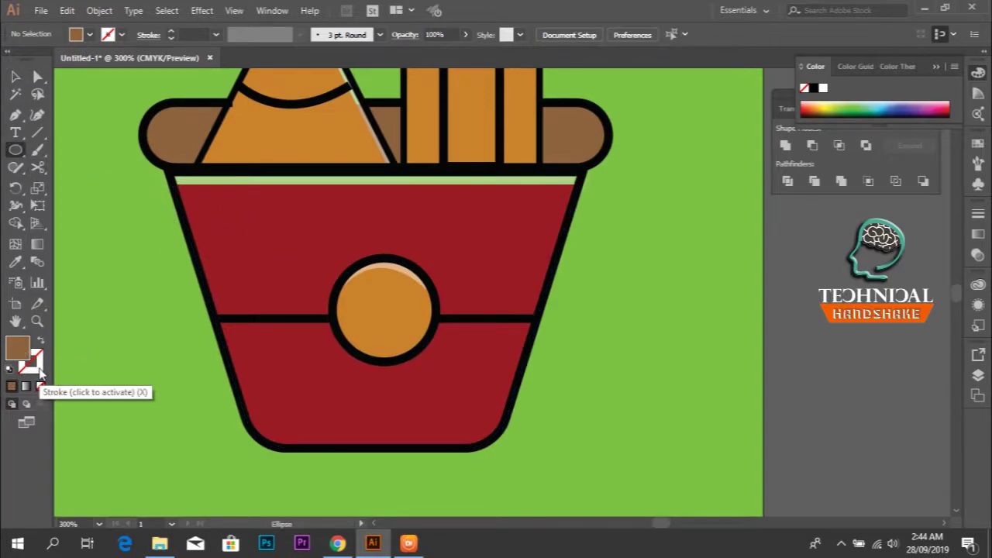
Draw a circle on the cup's upper left with no fill and a black outline
left_click(38, 370)
left_click_drag(227, 212, 326, 293)
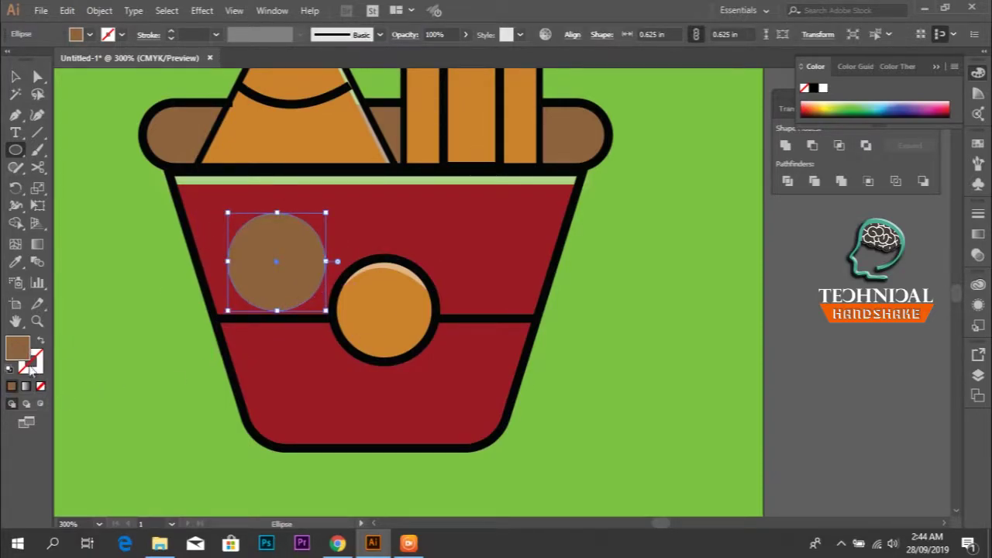
left_click(40, 386)
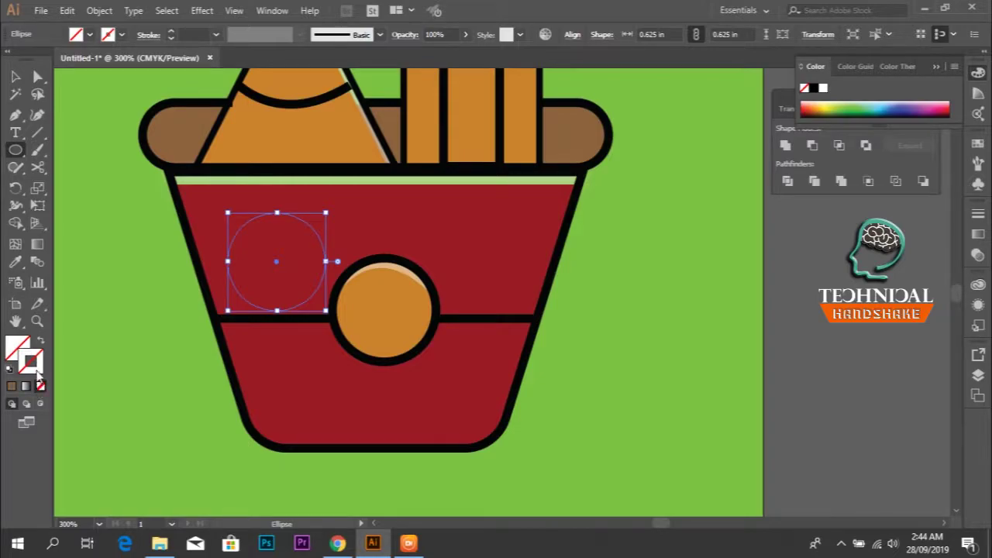
double_click(35, 367)
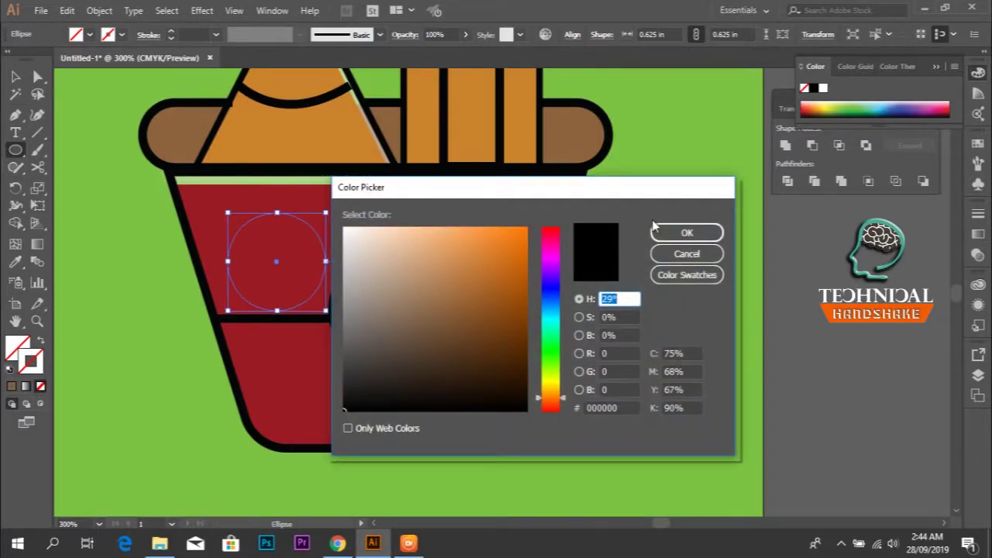
key("Return")
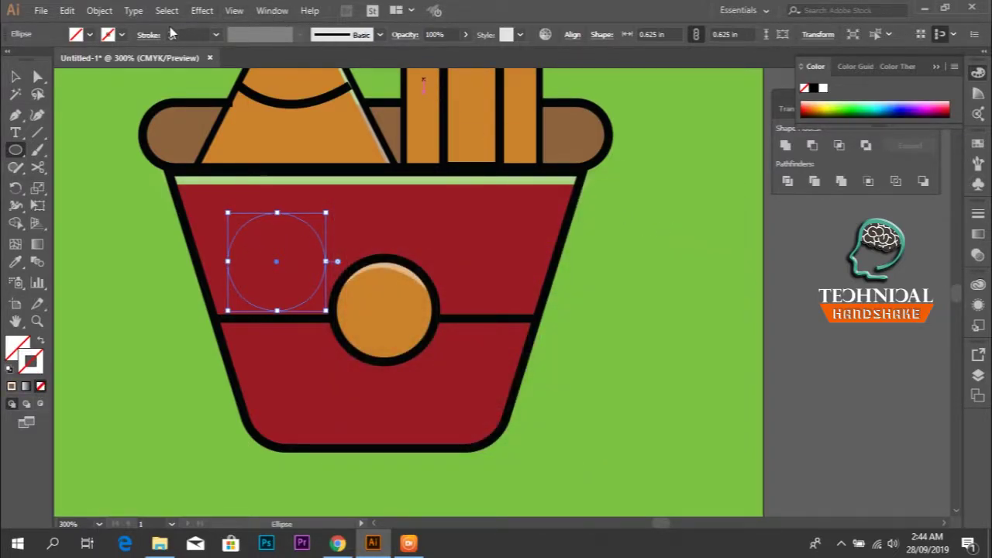
Set the circle's stroke weight to 4 pt
left_click(172, 32)
left_click(171, 32)
left_click(172, 32)
left_click(172, 32)
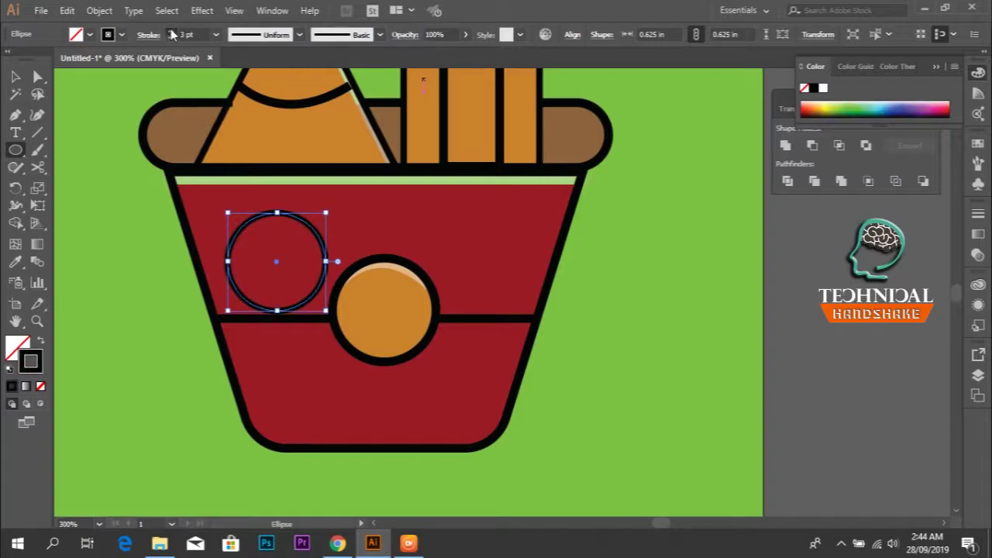
left_click(172, 32)
left_click(172, 32)
left_click(172, 32)
left_click(172, 32)
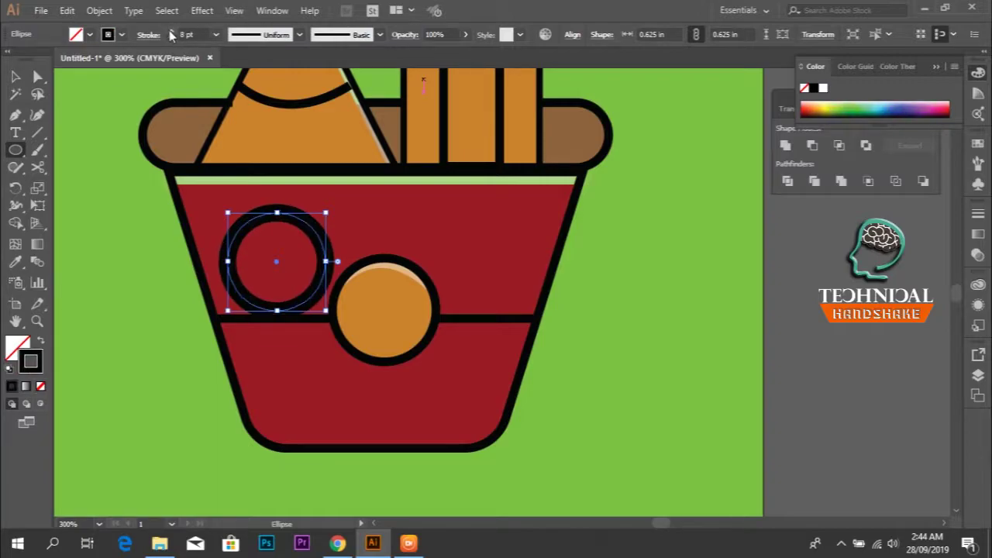
left_click(171, 38)
left_click(170, 39)
left_click(170, 39)
left_click(171, 38)
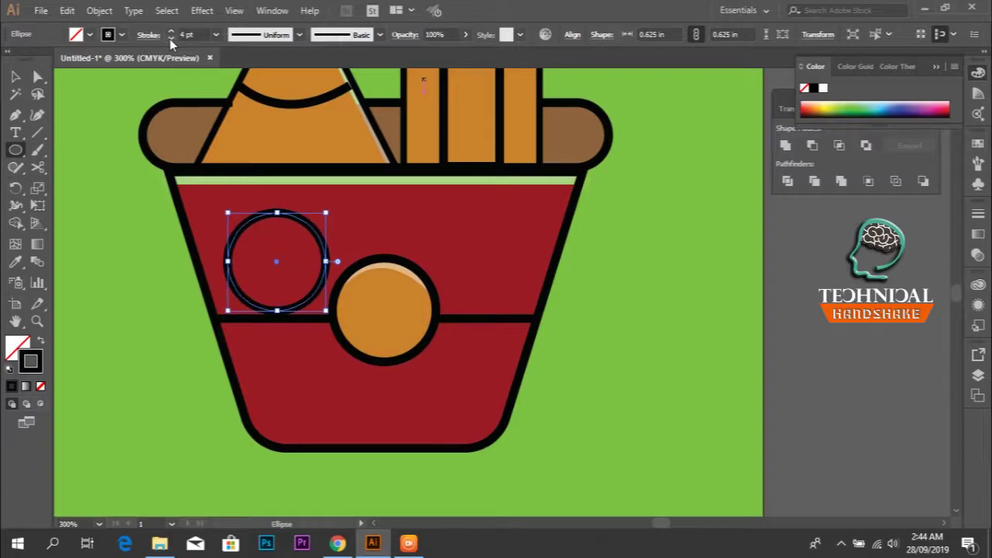
Cut the circle at its left and right anchors with Scissors and delete the bottom half
key("v")
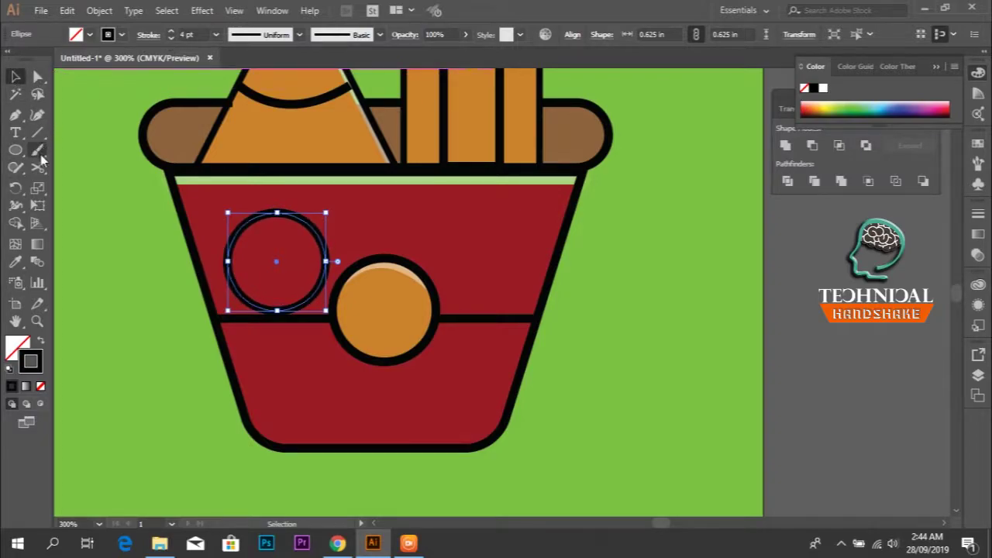
left_click(37, 167)
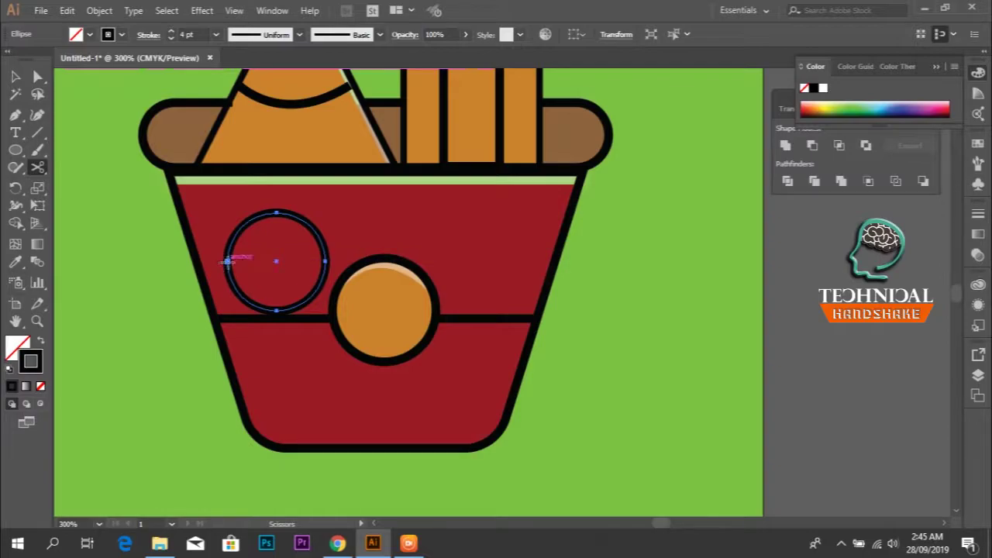
left_click(226, 261)
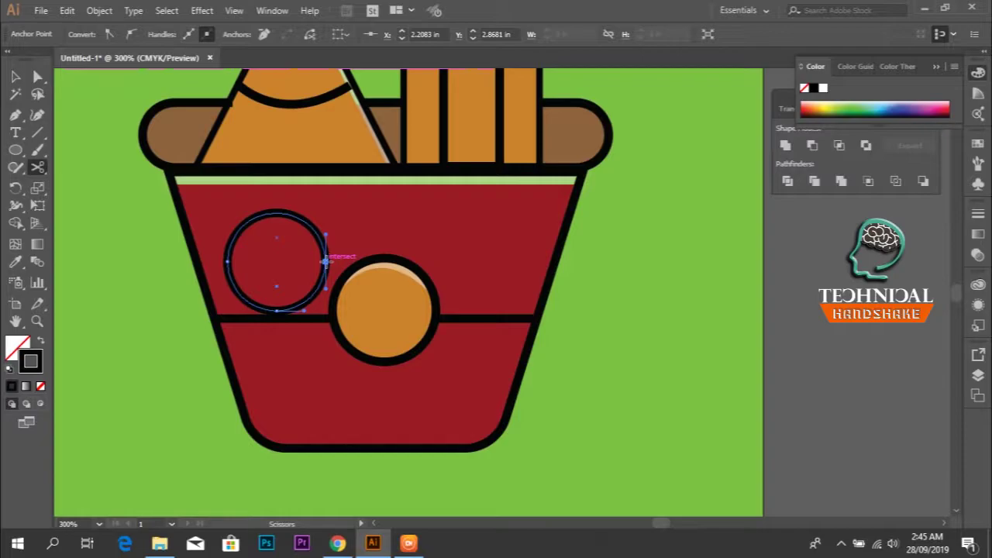
left_click(325, 261)
key("v")
left_click(301, 310)
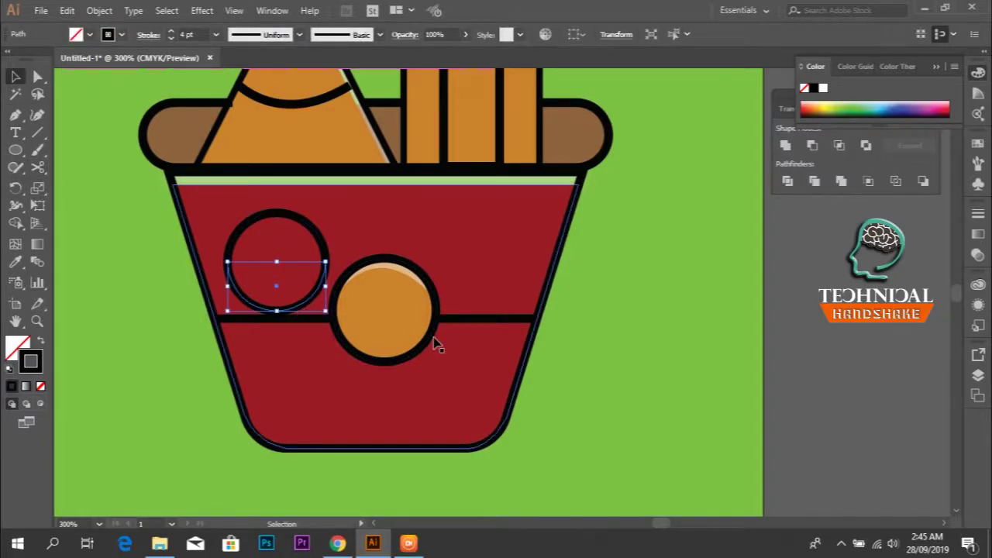
key("Delete")
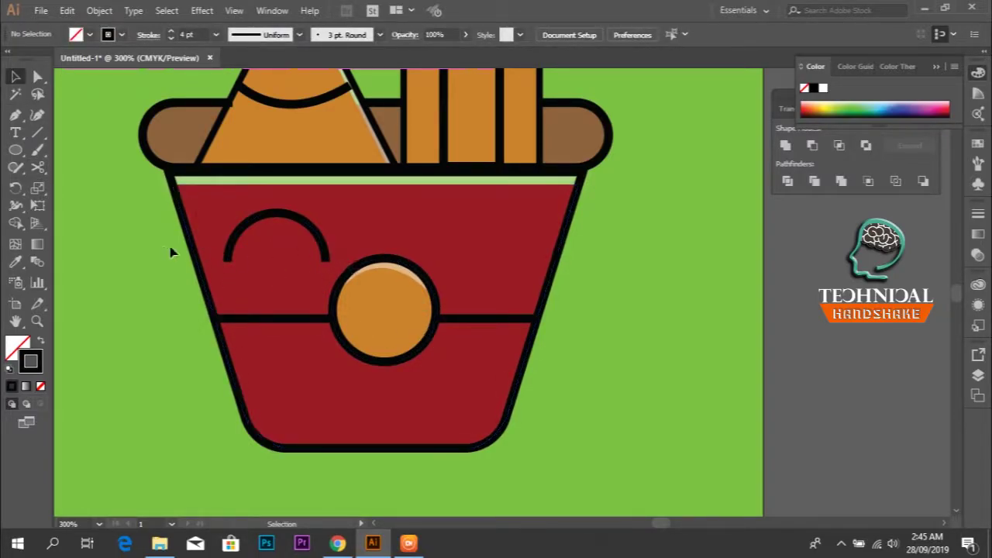
Cut the remaining top arc near both ends, separating its top section
left_click(265, 214)
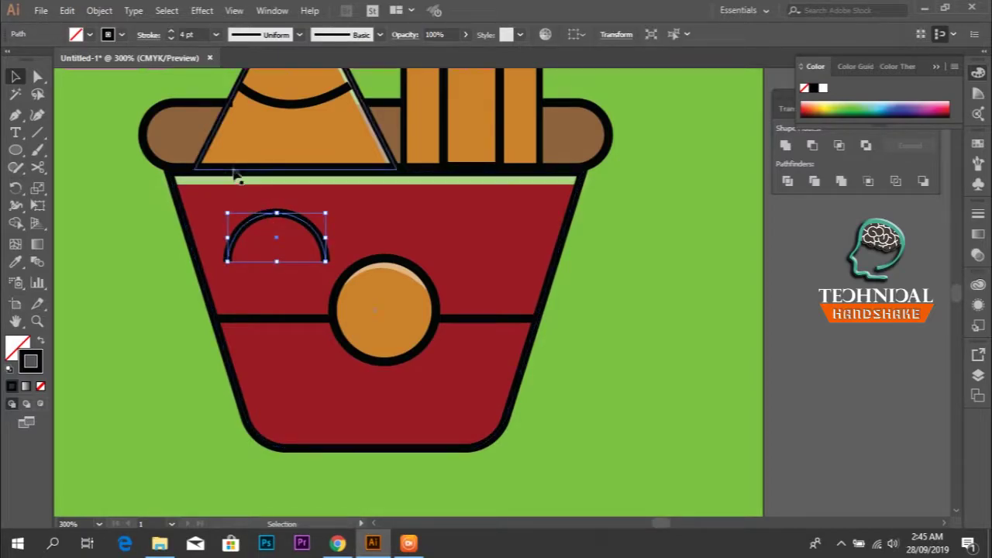
left_click(37, 168)
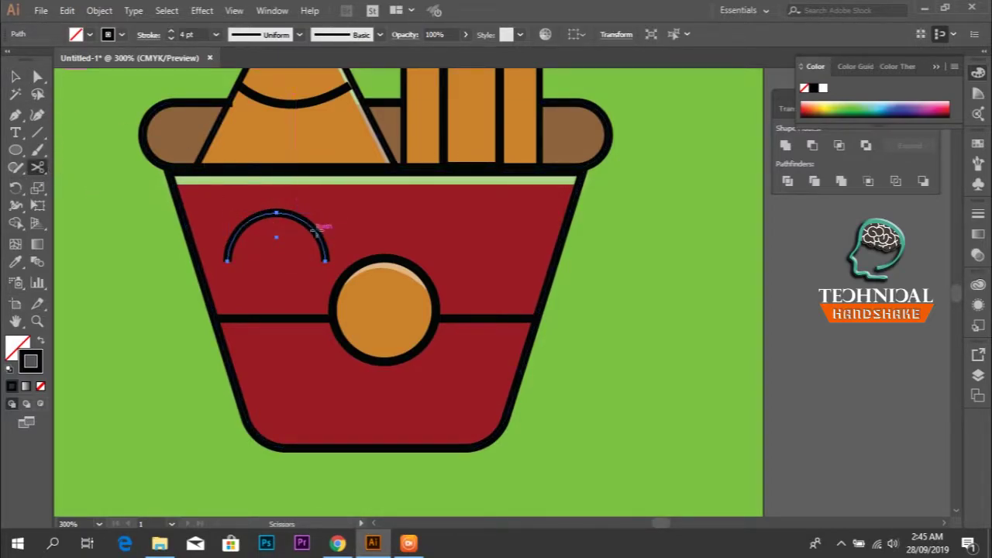
left_click(316, 231)
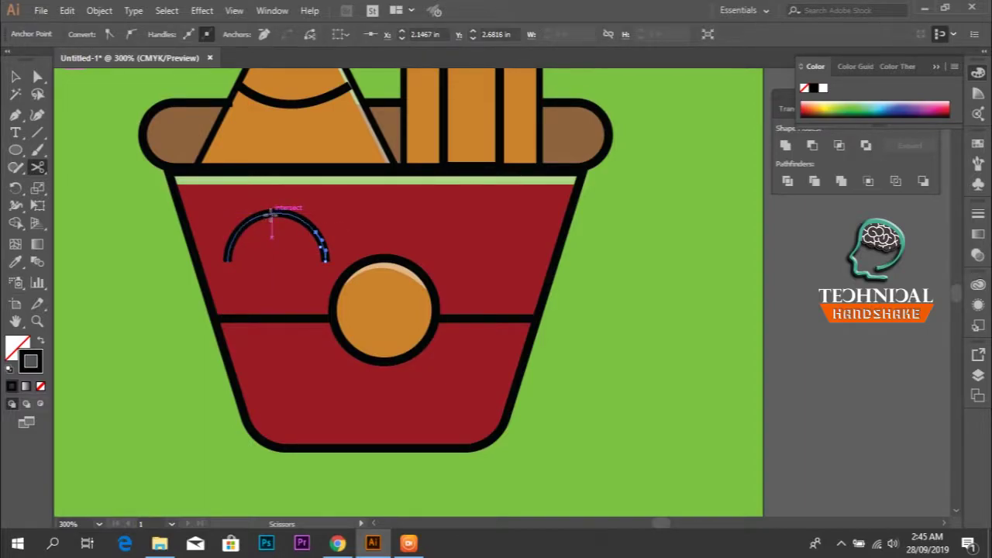
left_click(258, 215)
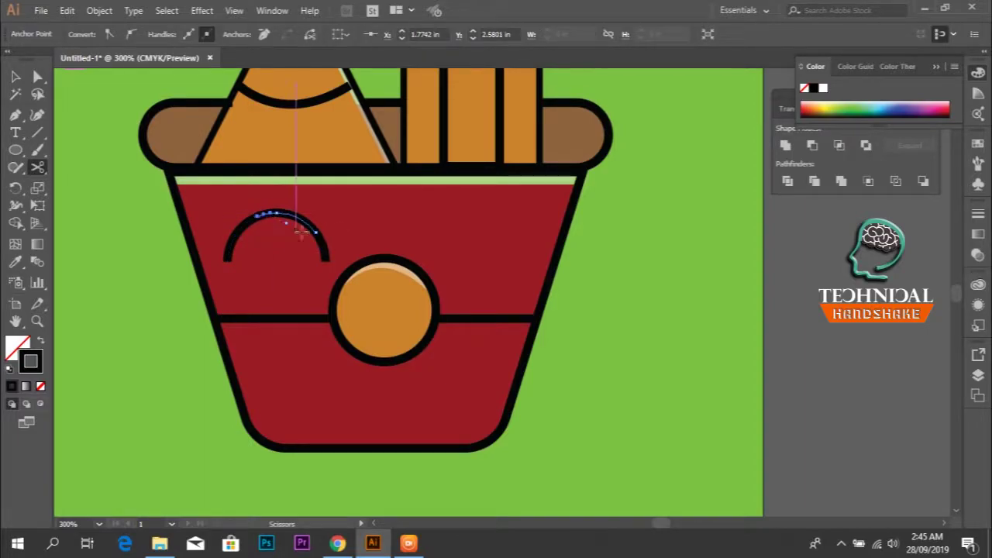
key("v")
left_click_drag(307, 220, 313, 215)
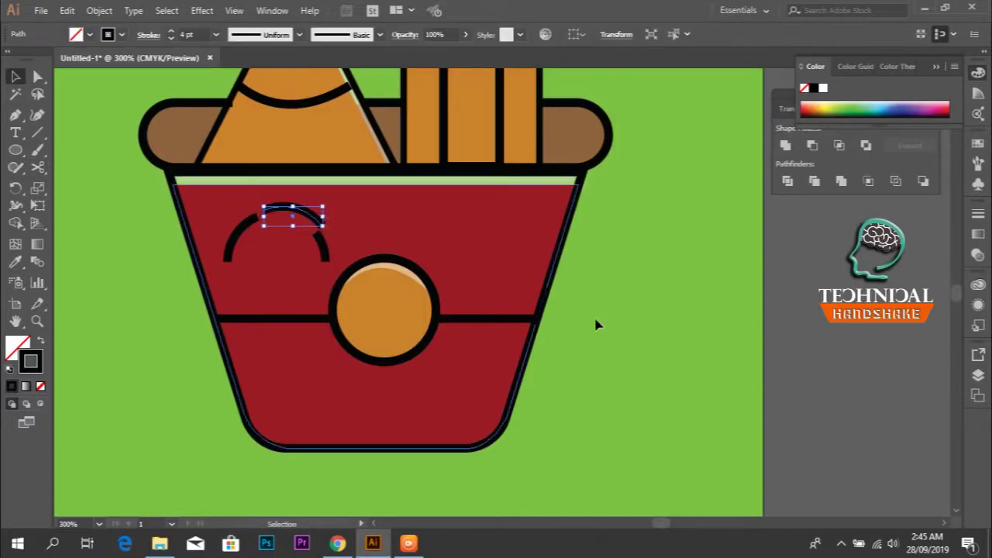
Delete the top arc piece and give both remaining side arcs a tapered width profile
key("Delete")
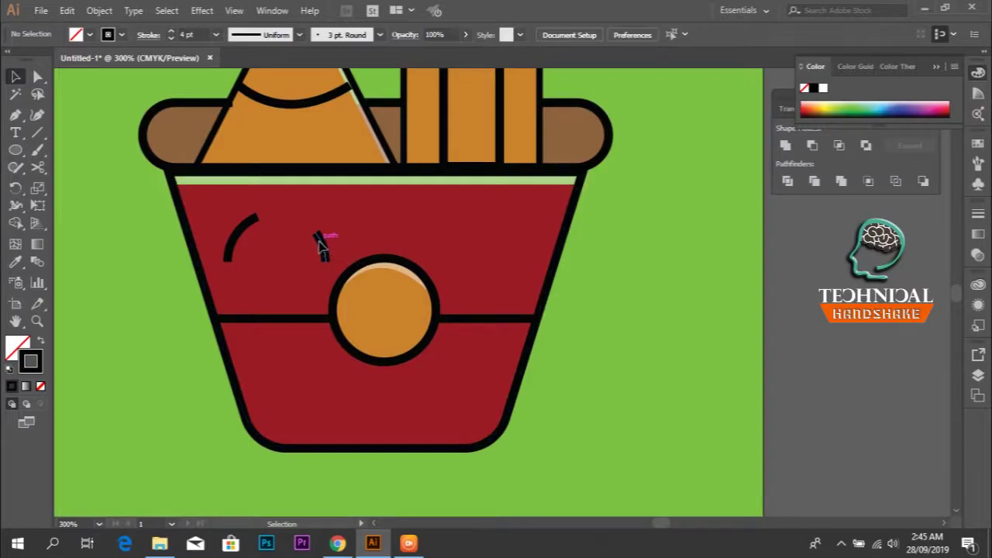
left_click(320, 242)
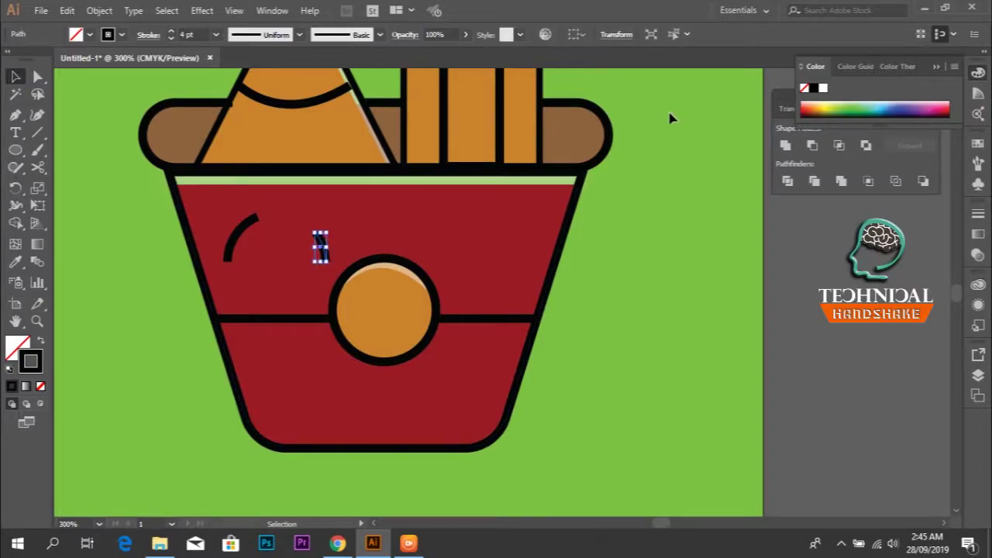
left_click(268, 35)
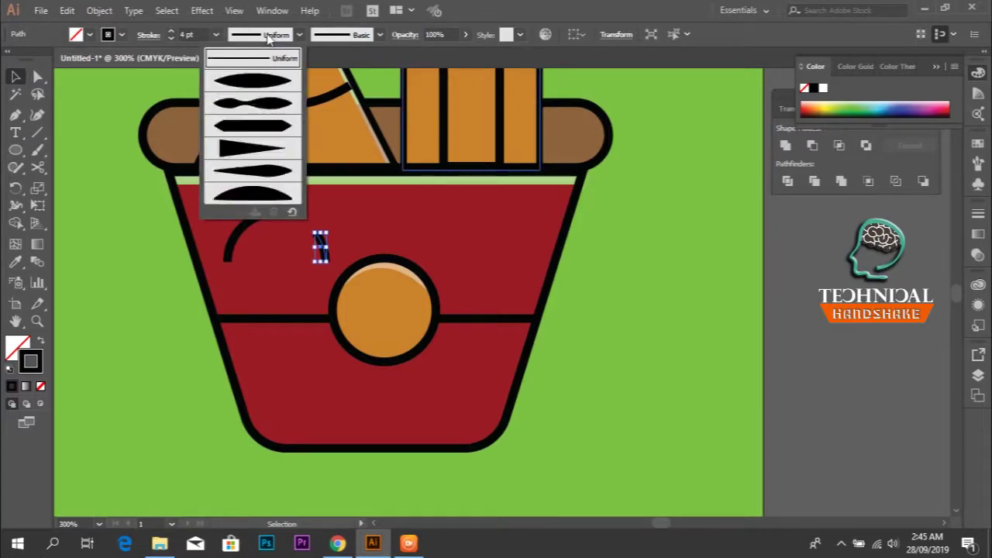
left_click(255, 79)
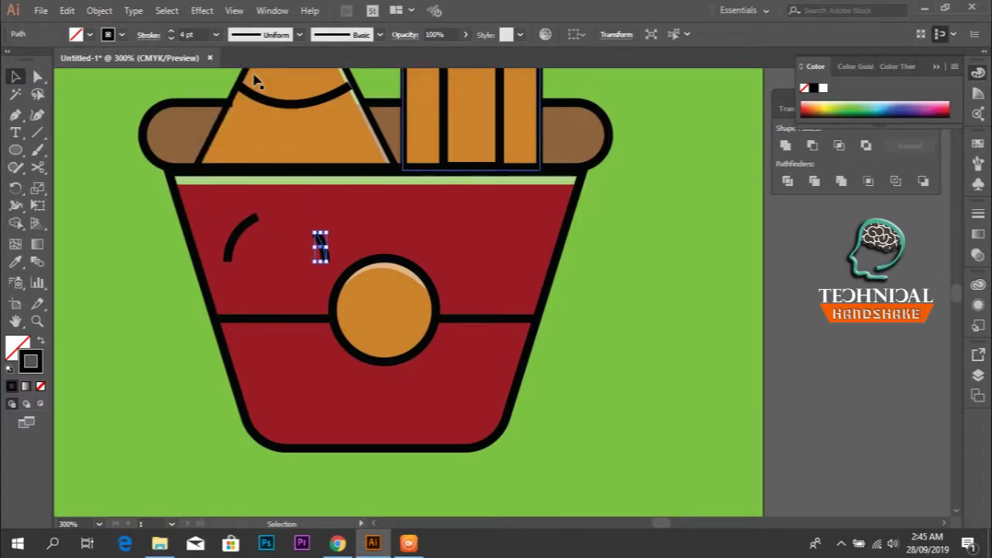
left_click(241, 229)
left_click(271, 34)
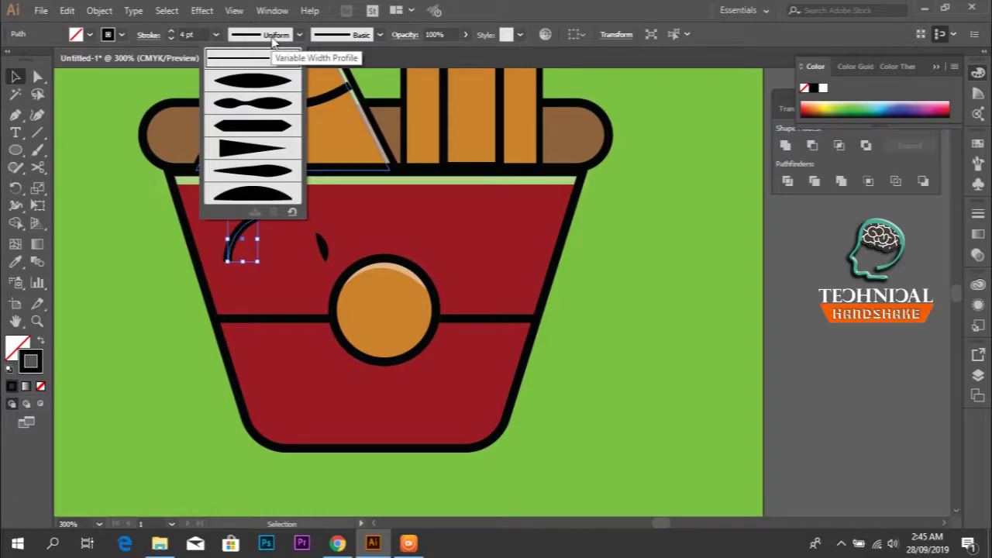
left_click(264, 177)
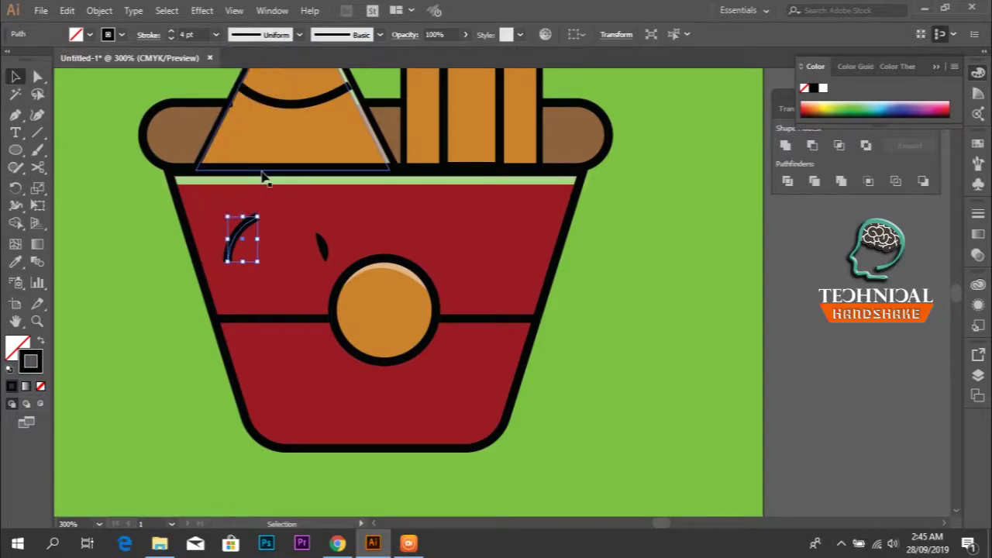
Select both tapered arcs and Alt+Shift-drag a copy to the right side
left_click(167, 246)
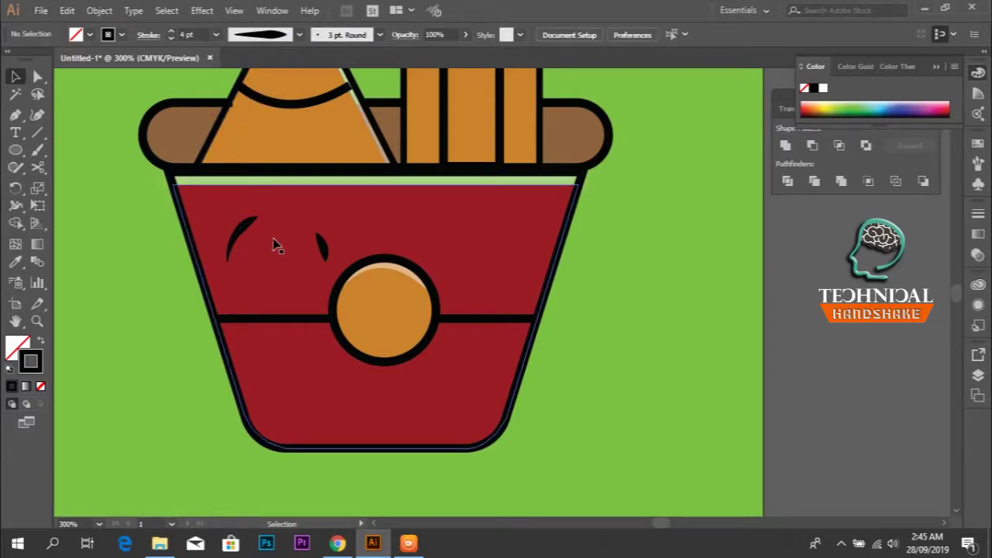
left_click(240, 227)
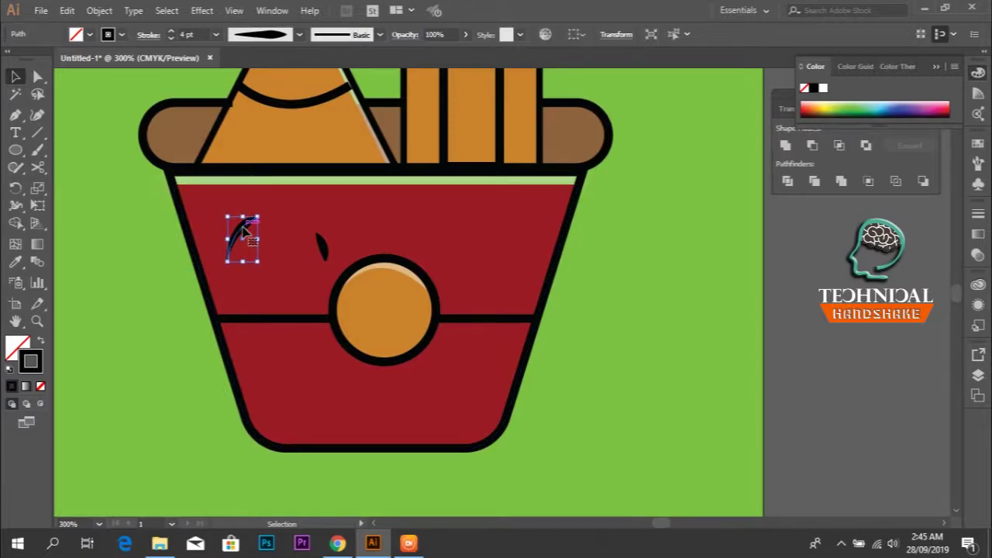
left_click(322, 245, "shift")
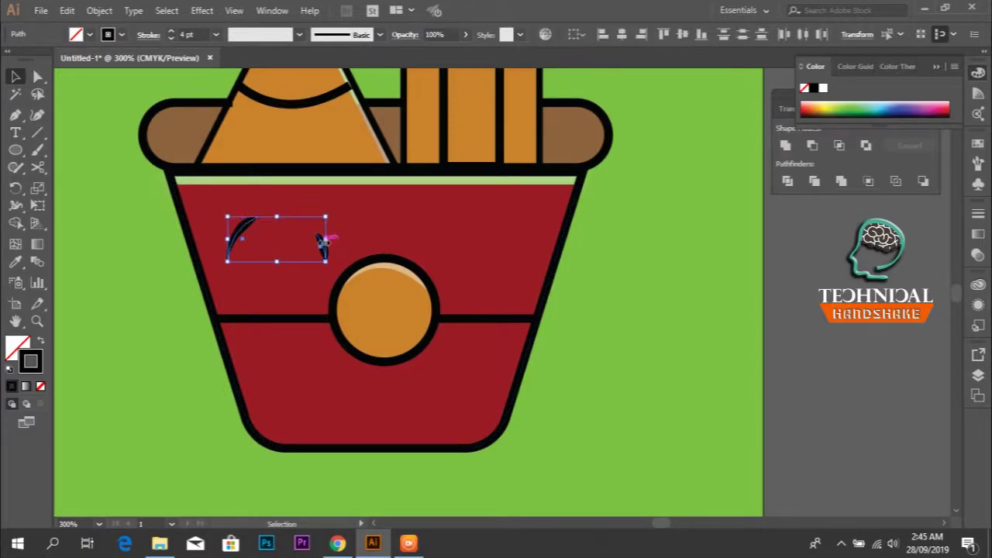
left_click_drag(243, 232, 455, 231)
Fit the artboard and zoom in to inspect the four black arc details on the cup
left_click(581, 281)
key("ctrl+1")
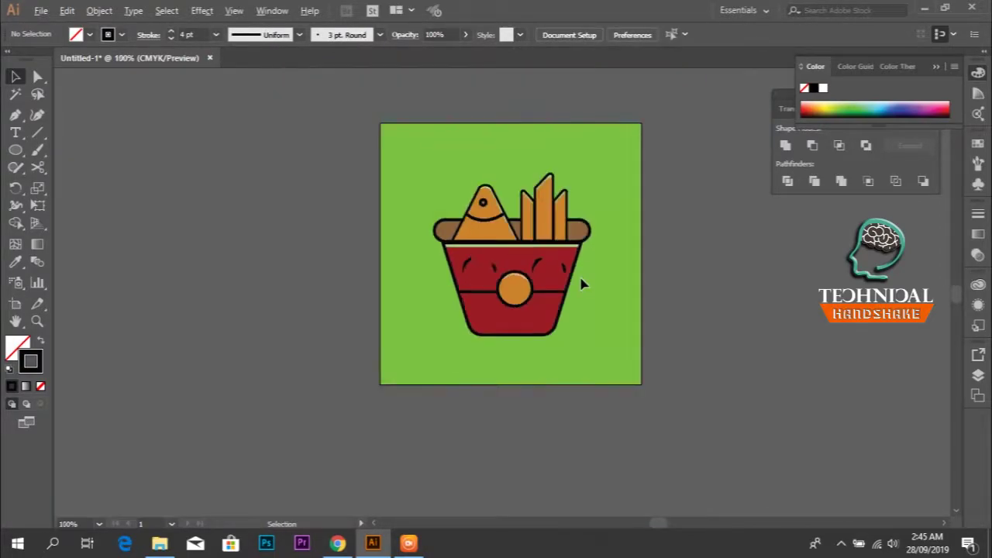
scroll(582, 222, "up", 2)
scroll(582, 222, "up", 2)
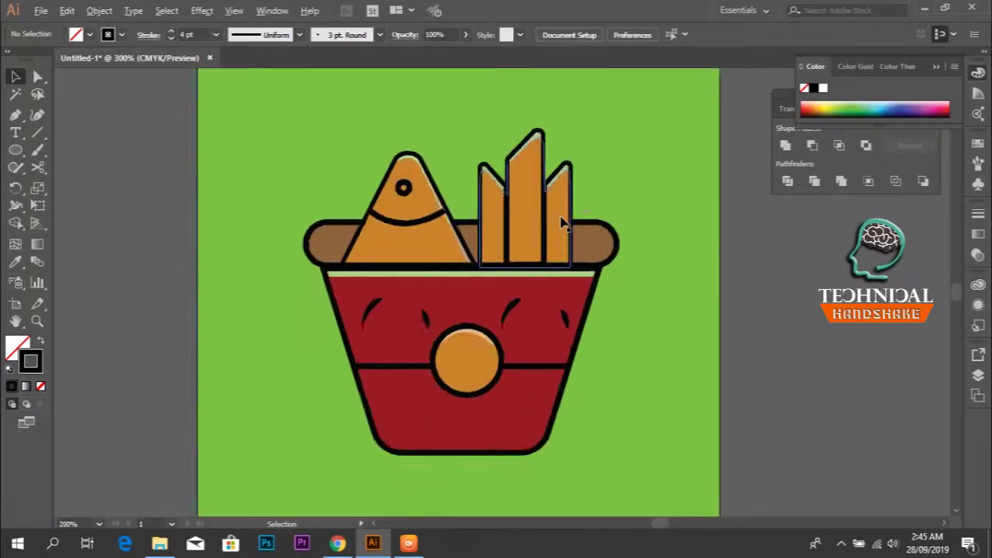
scroll(562, 223, "up", 2)
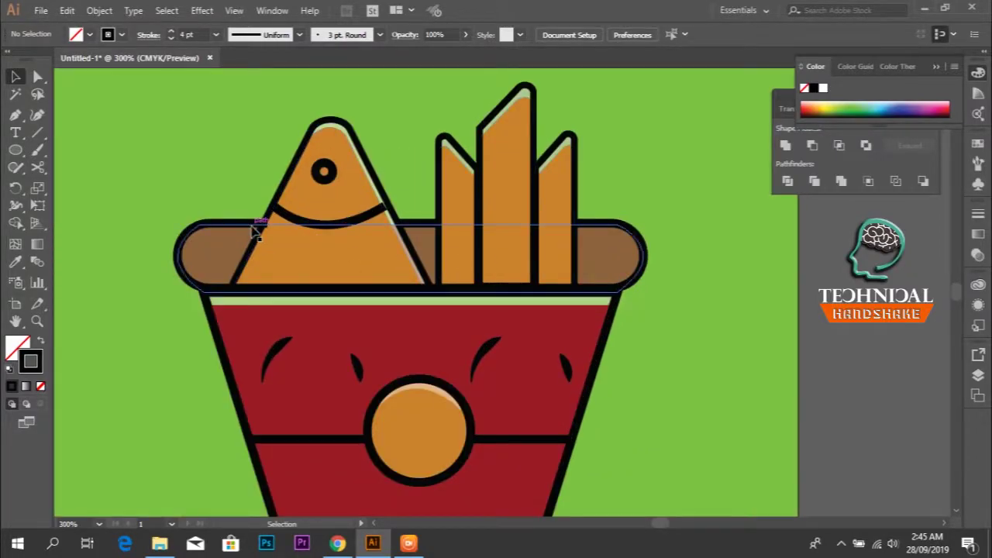
scroll(295, 250, "down", 2)
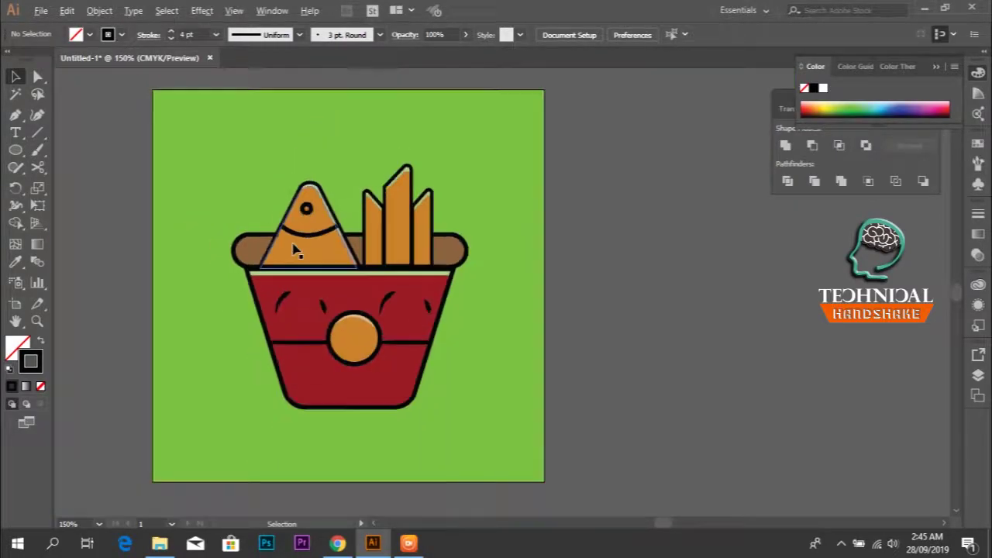
scroll(295, 249, "left", 2)
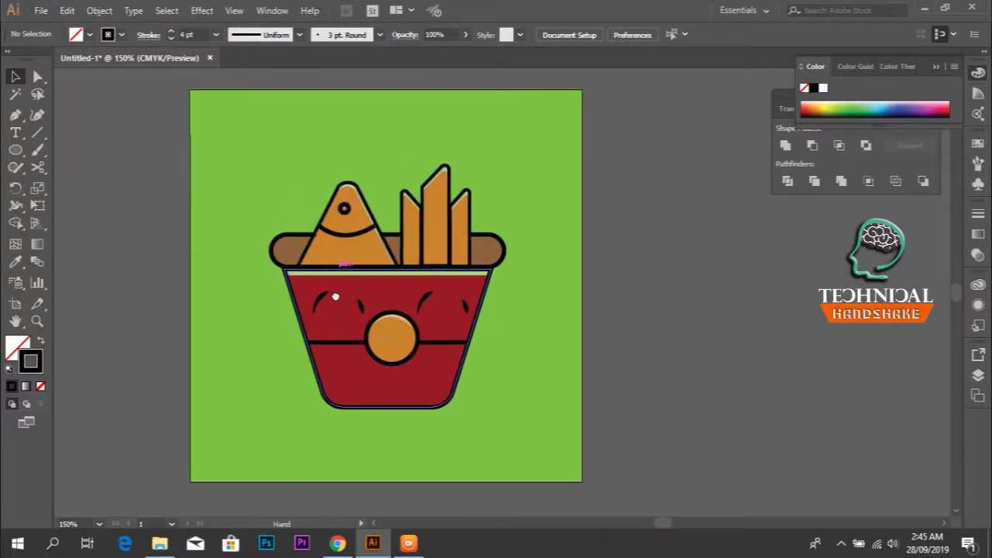
scroll(328, 295, "left", 1)
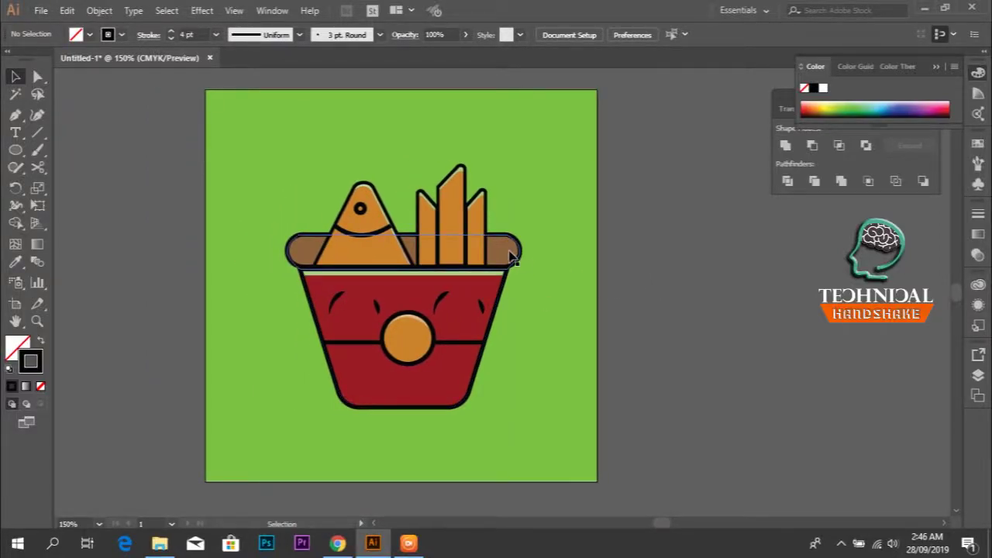
left_click(509, 255)
Duplicate the brown rim band and shift the copy slightly right
scroll(511, 256, "up", 1)
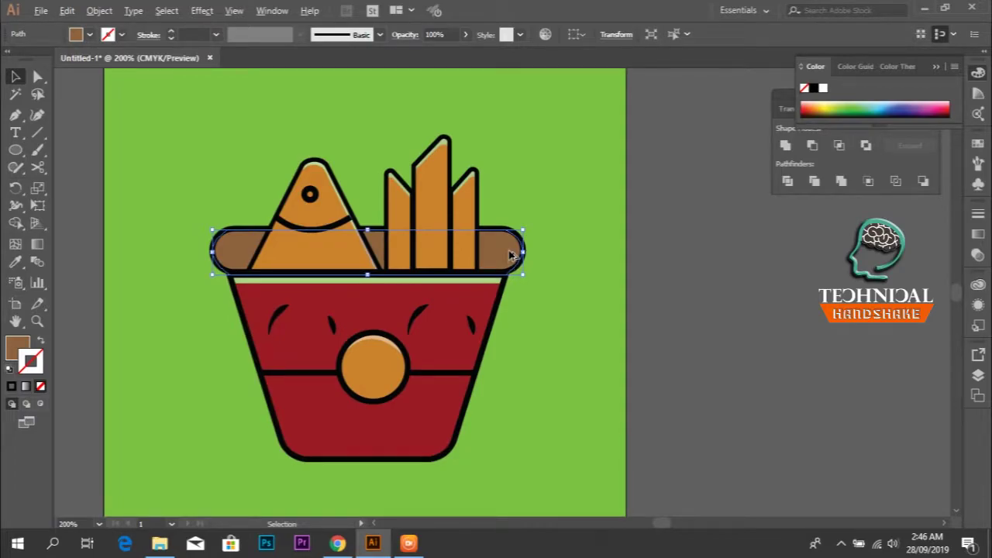
left_click_drag(509, 255, 504, 255)
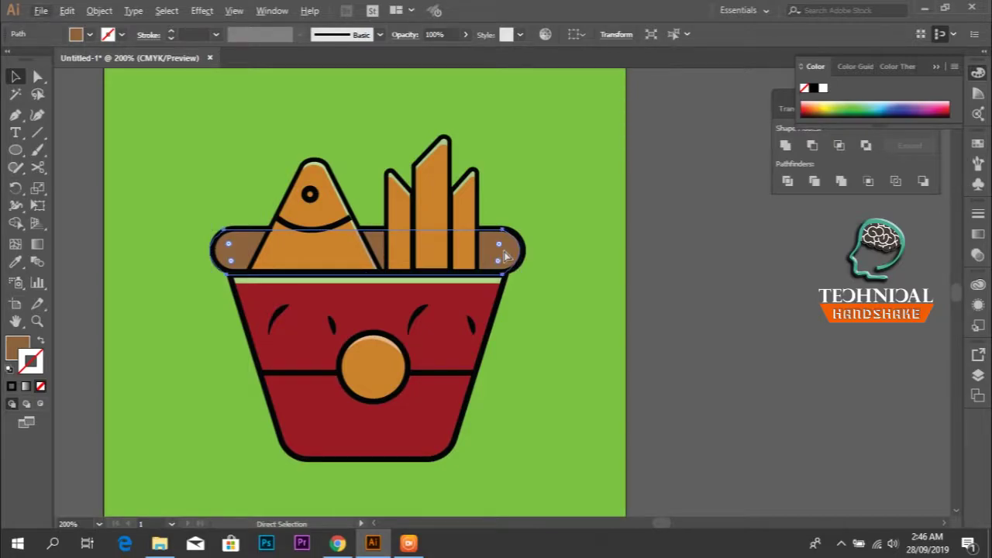
left_click_drag(504, 255, 497, 252)
scroll(529, 255, "up", 2)
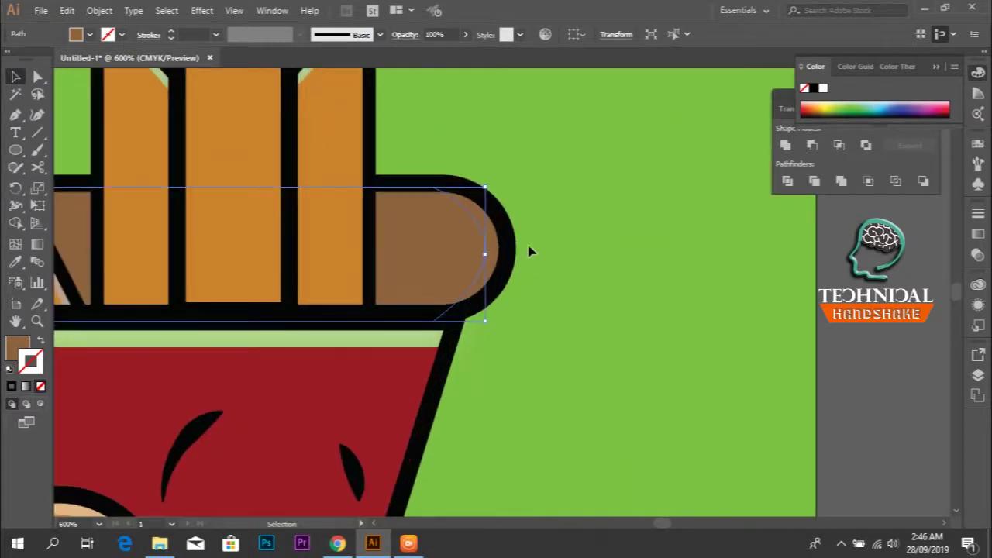
left_click(532, 250)
Fill the rim copy with a near-white colour
left_click(488, 224)
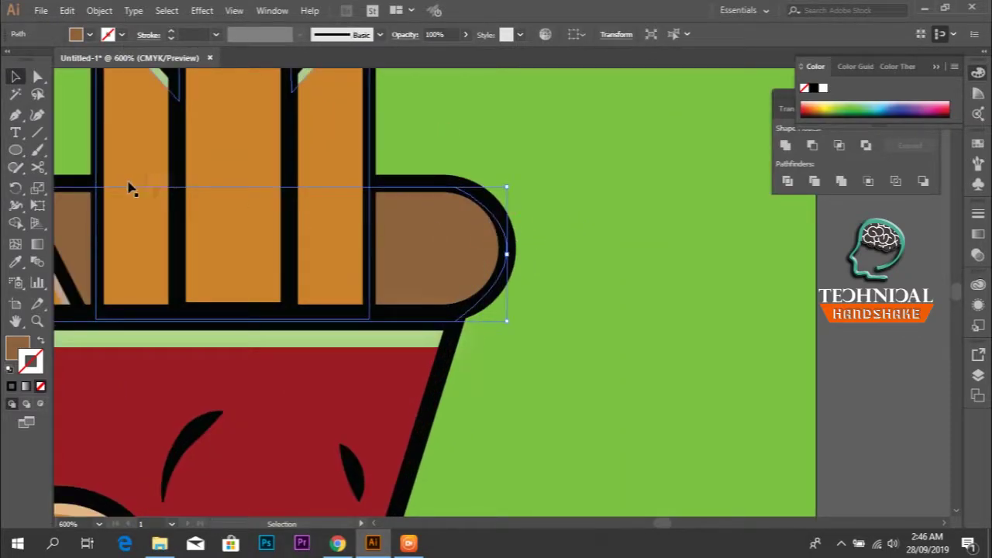
double_click(16, 348)
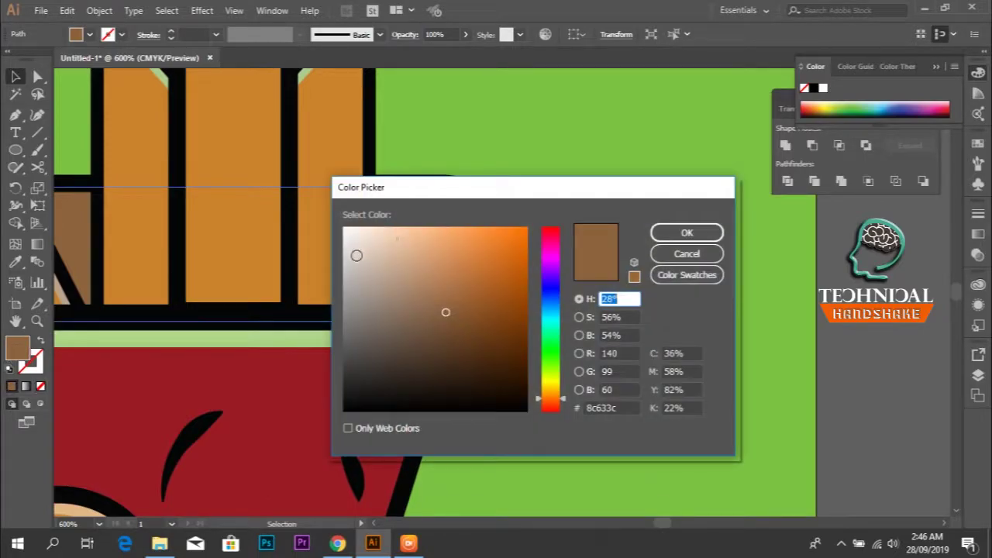
left_click(346, 254)
left_click(687, 232)
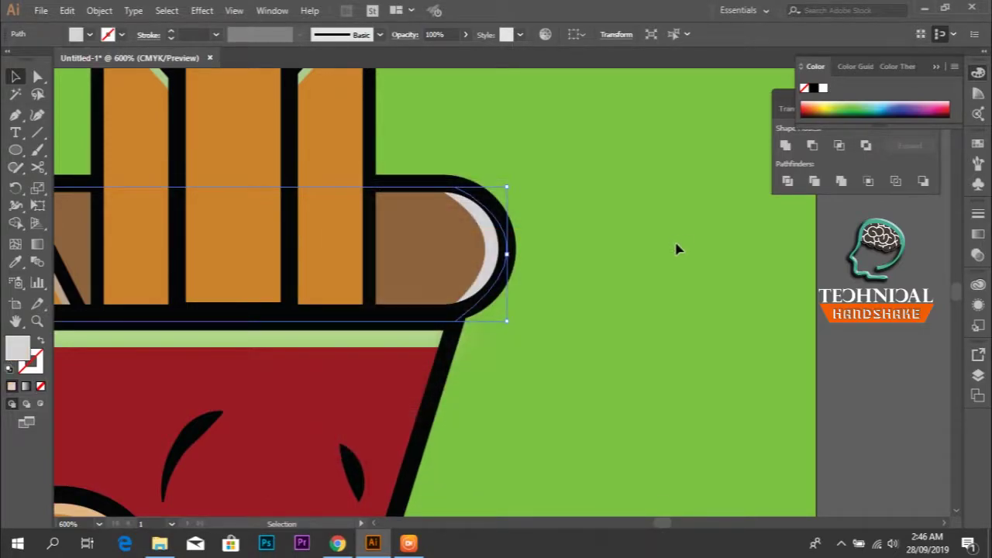
Select the brown rim band together with the rim outline shape
left_click(511, 257)
left_click(491, 220)
left_click(408, 267)
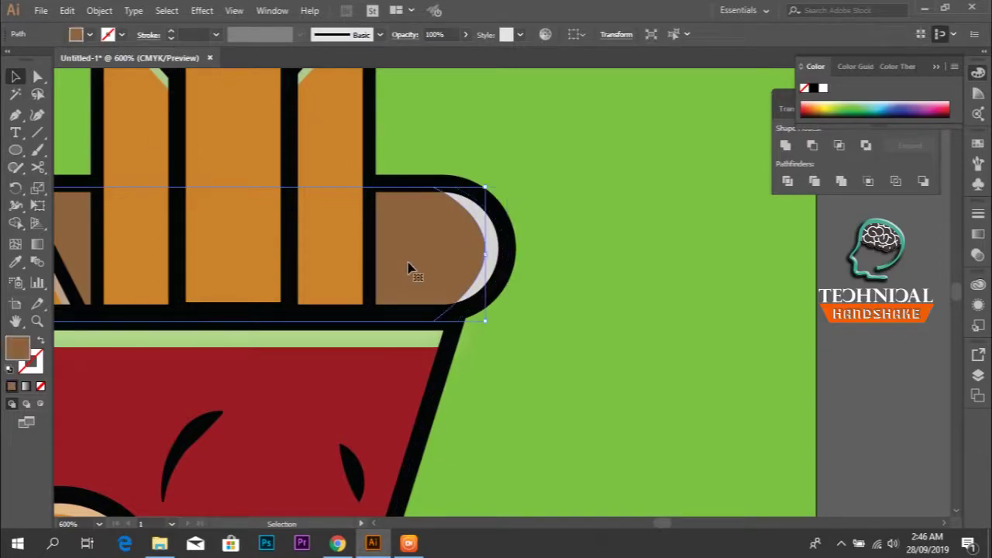
left_click(502, 247, "shift")
Divide the overlapping rim shapes with Pathfinder, ungroup them, and delete the leftover left-end piece
left_click(787, 181)
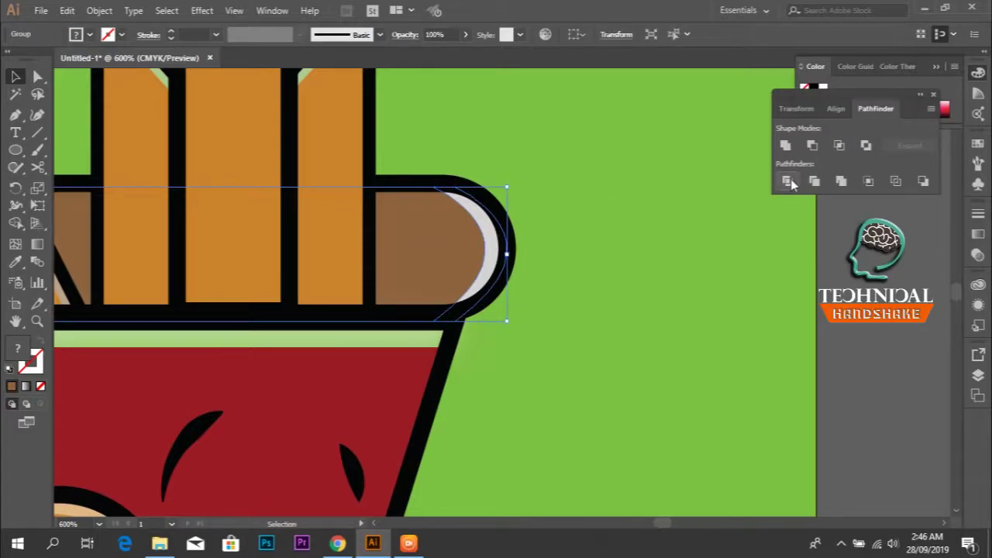
right_click(413, 265)
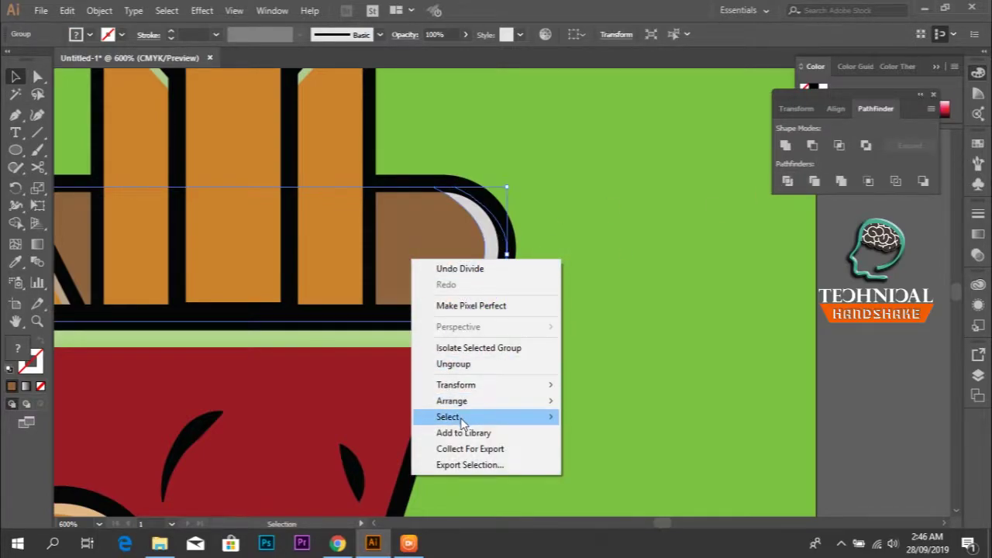
left_click(471, 366)
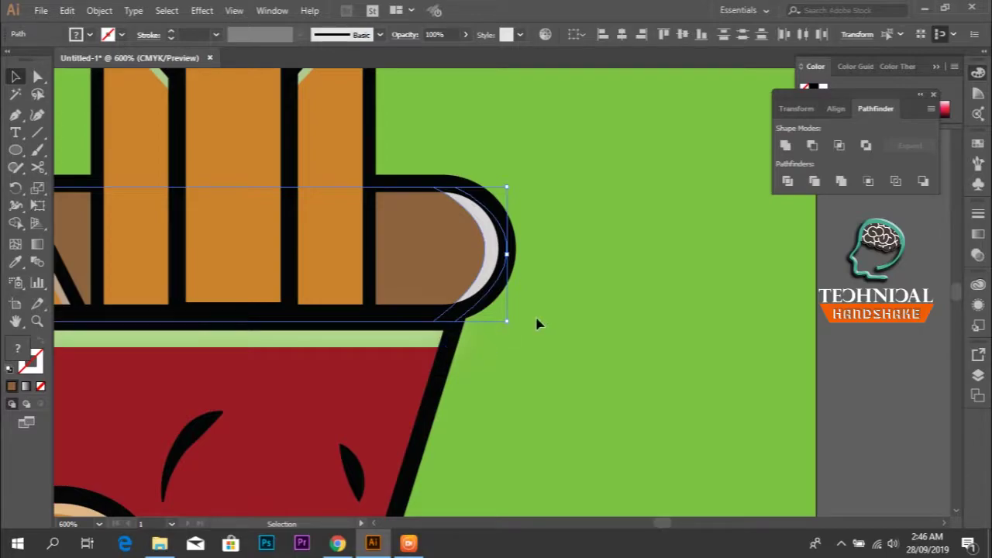
right_click(433, 269)
left_click(639, 269)
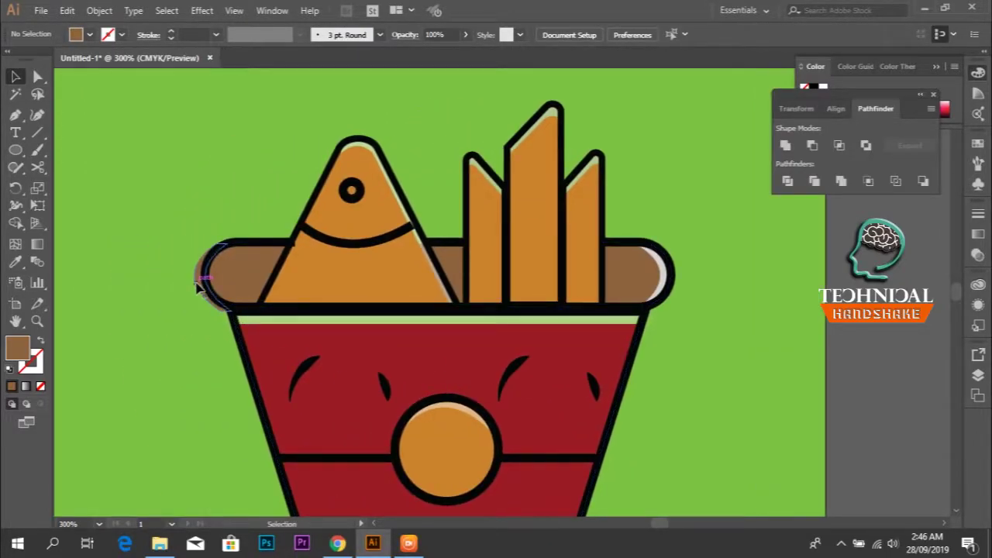
left_click(199, 285)
key("Delete")
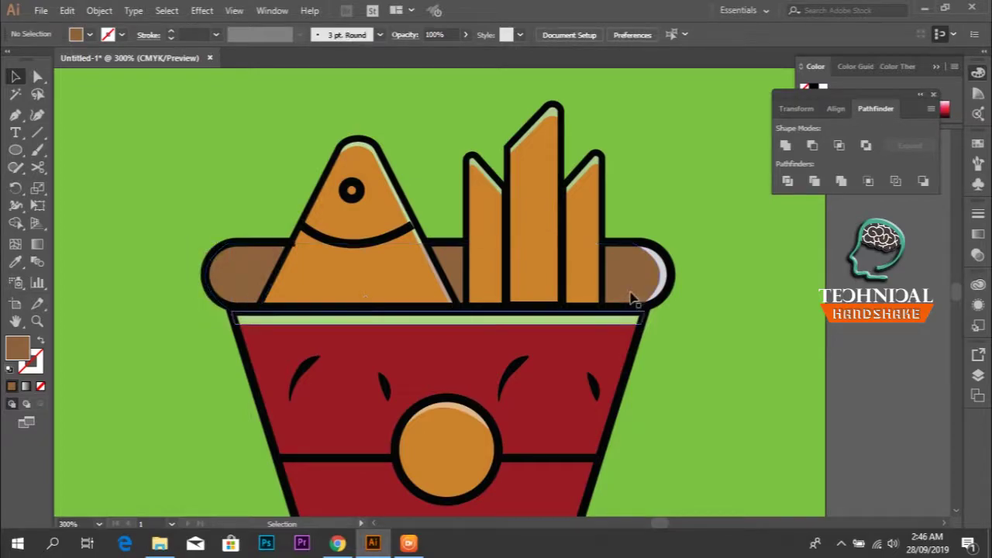
Set the rim's light crescent highlight to 50% opacity
left_click(657, 243)
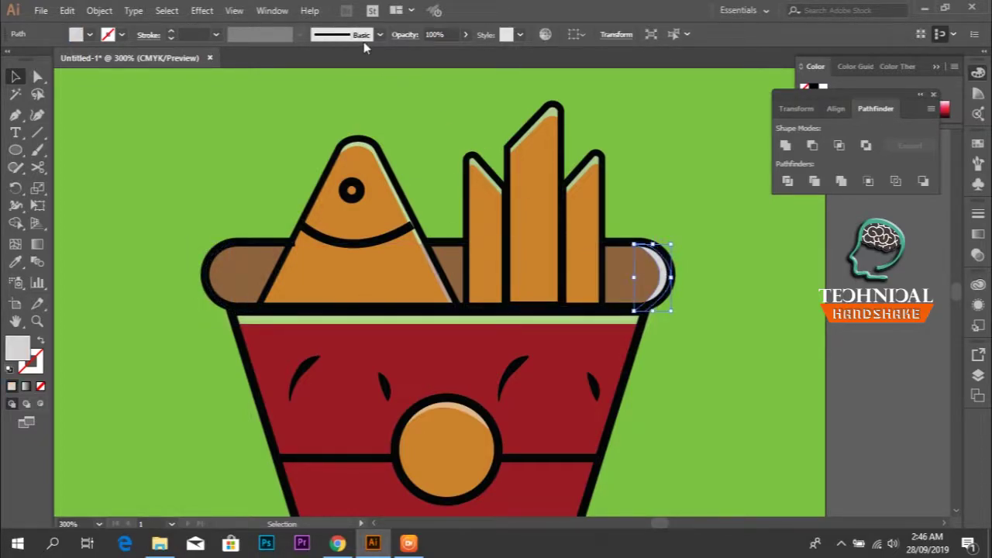
left_click(438, 34)
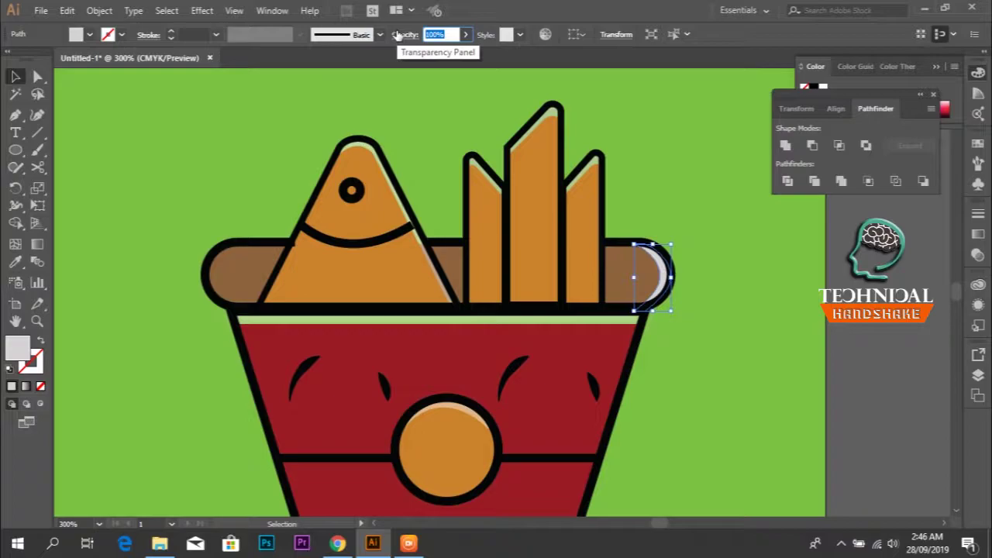
type("50")
key("Return")
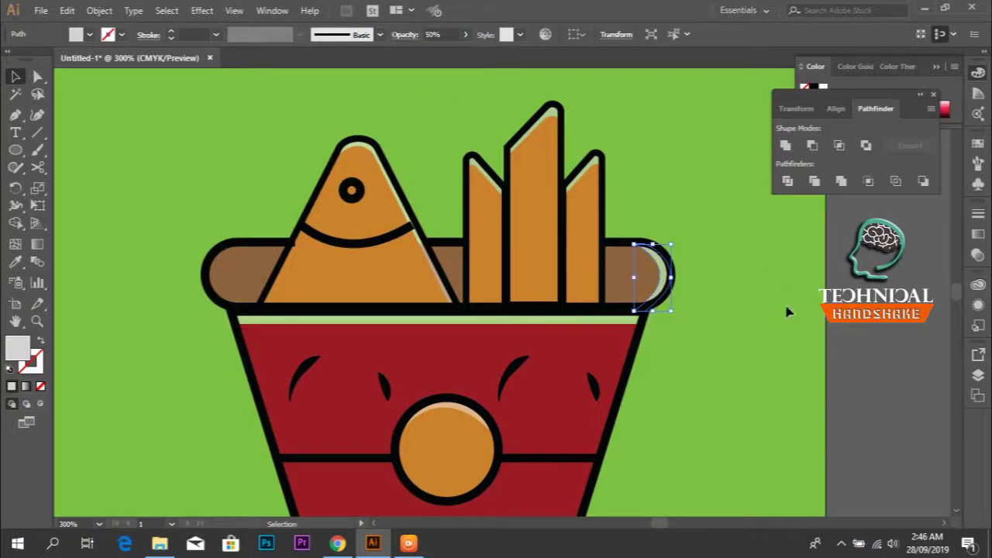
left_click(763, 311)
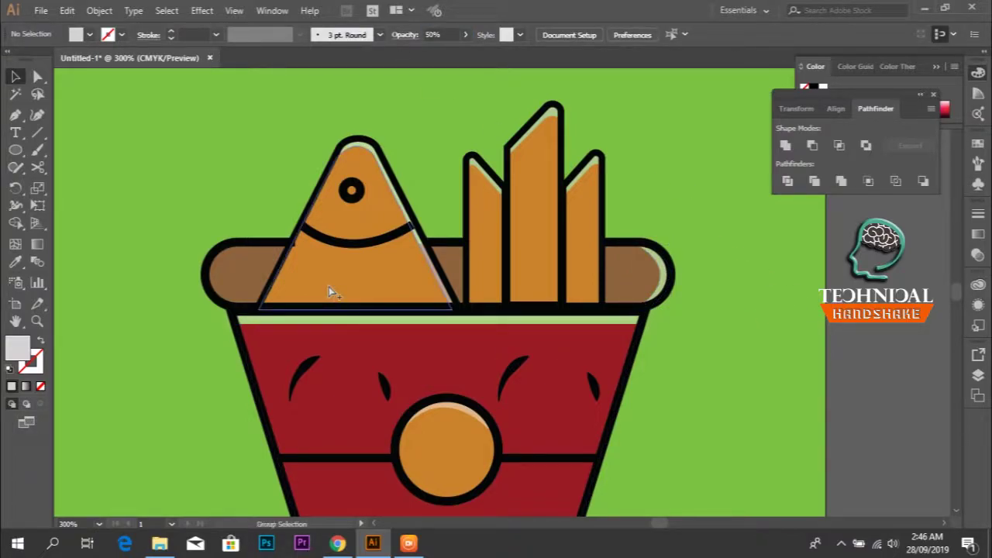
left_click(329, 292)
Nudge the anchor at the samosa's left edge and rim junction slightly left
left_click(228, 245)
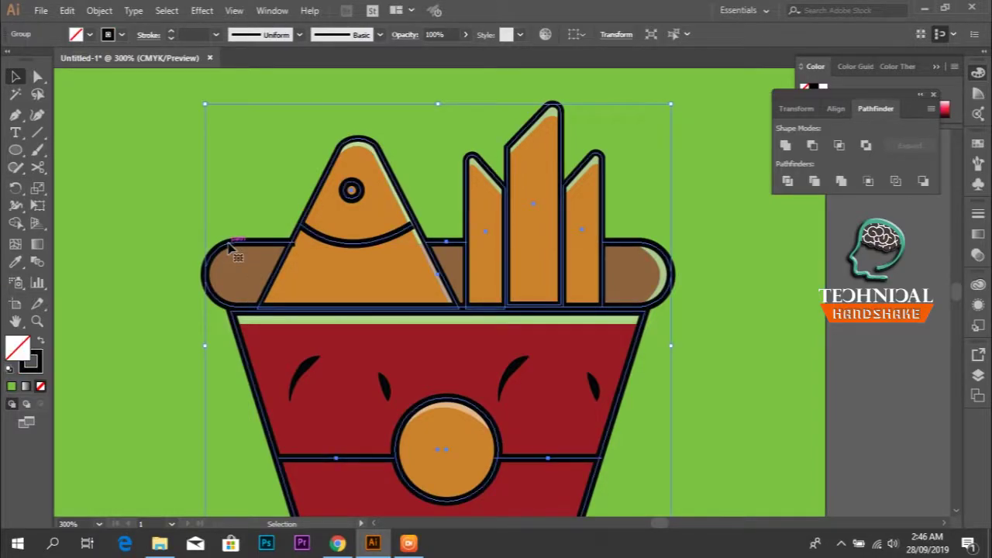
key("a")
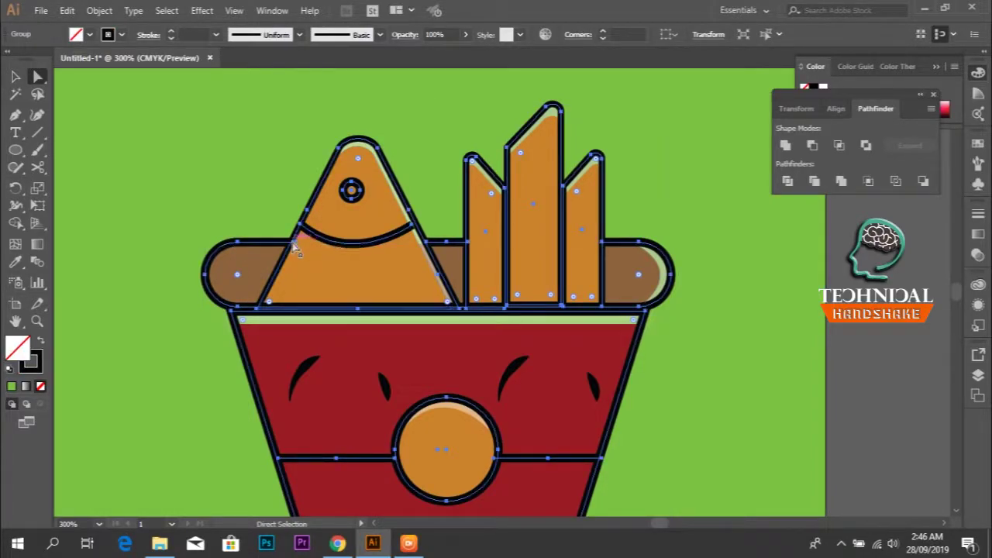
left_click(293, 244)
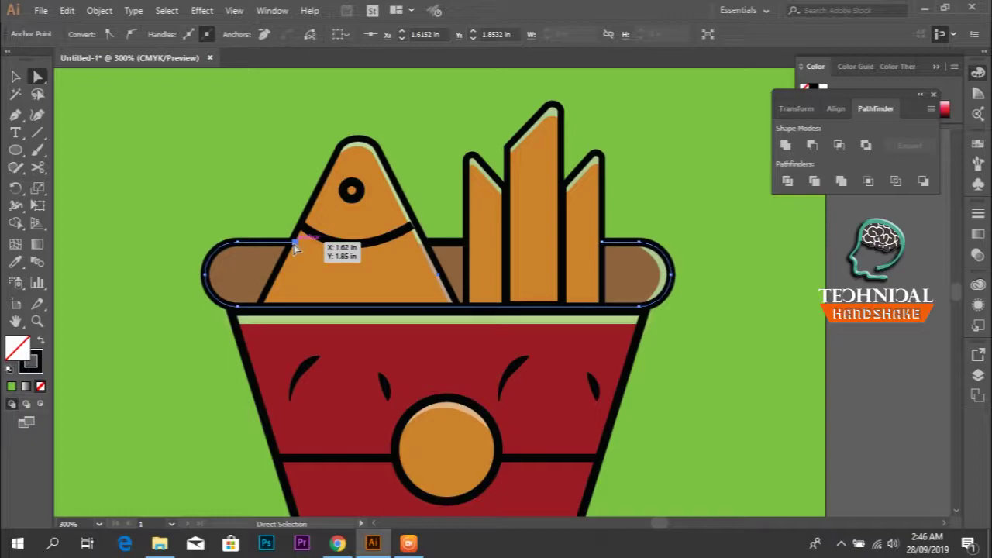
left_click_drag(295, 244, 296, 246)
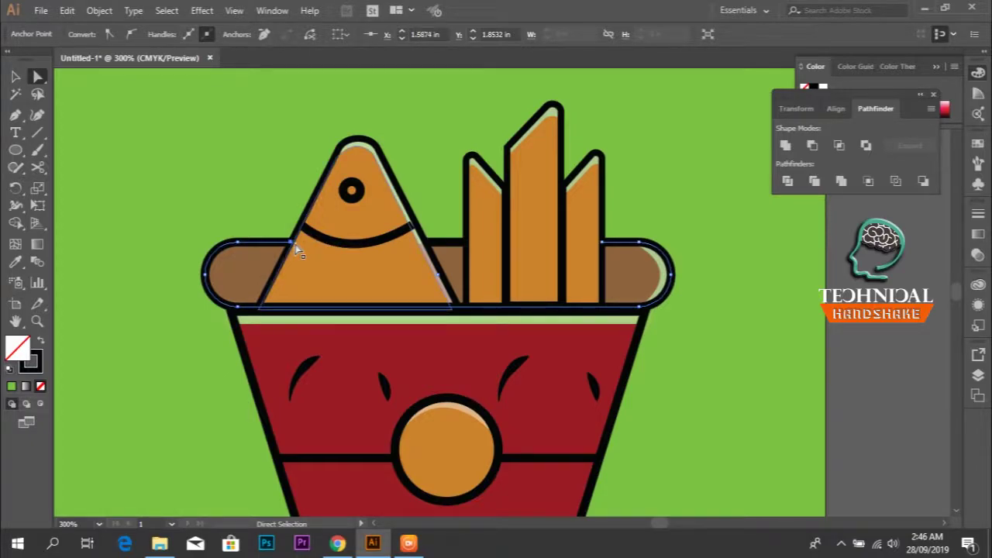
left_click(266, 173)
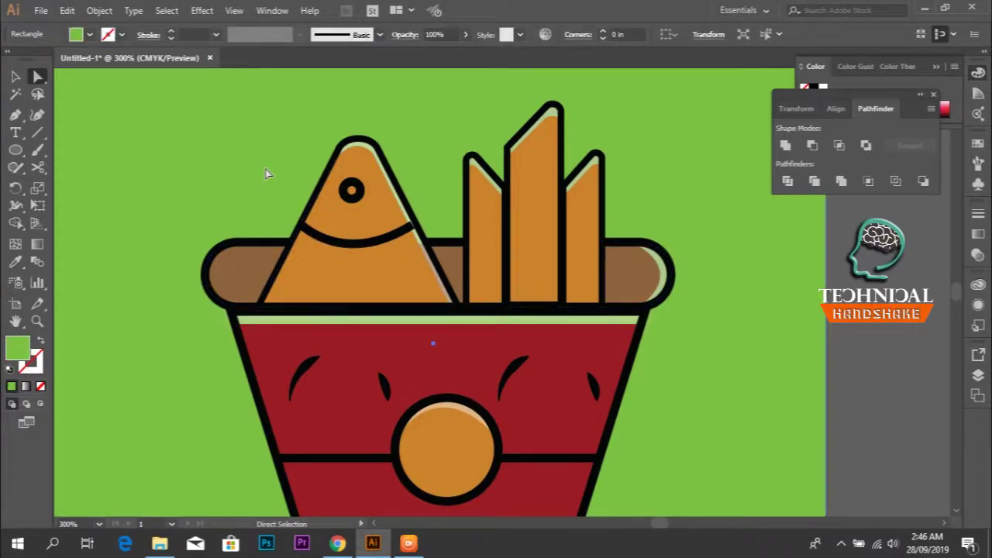
scroll(244, 209, "down", 2)
left_click_drag(353, 309, 443, 331)
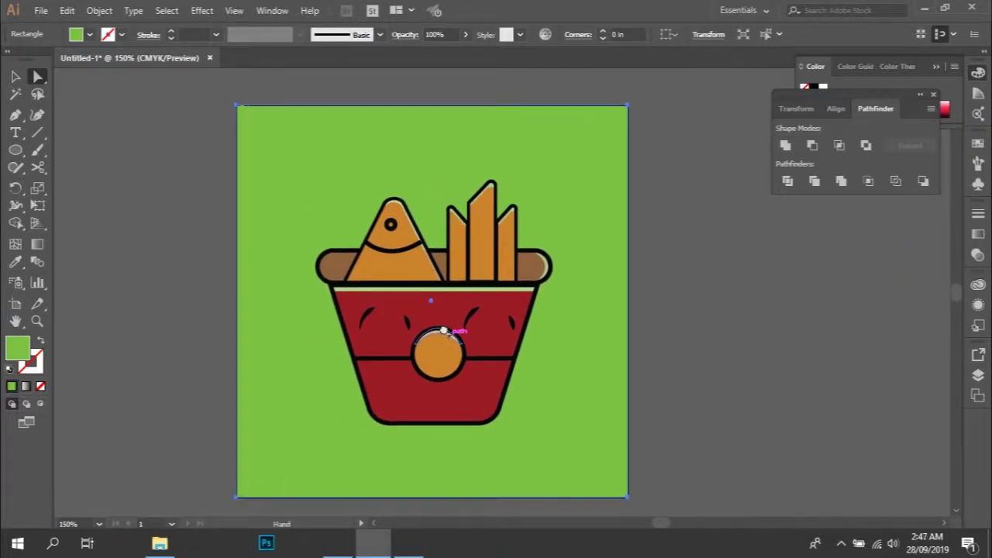
left_click(711, 328)
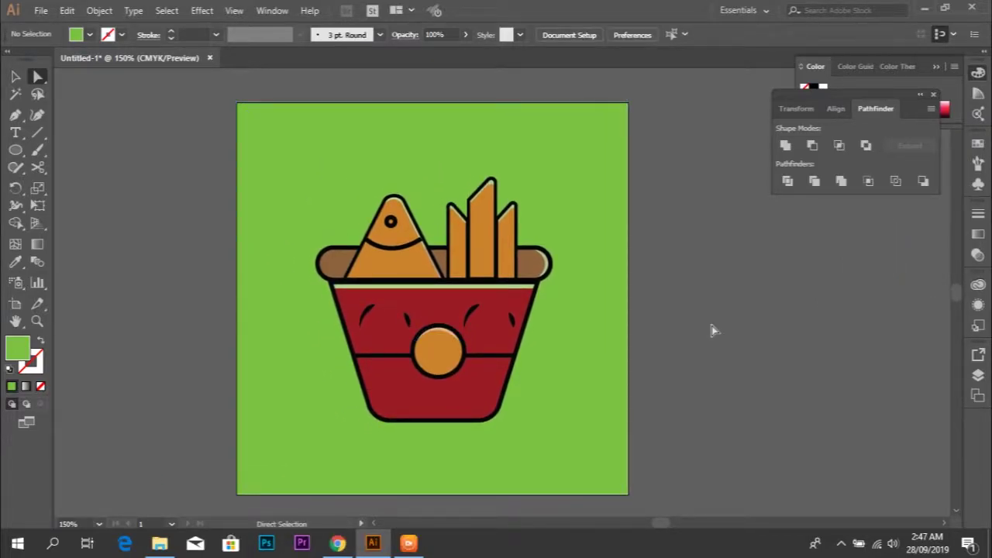